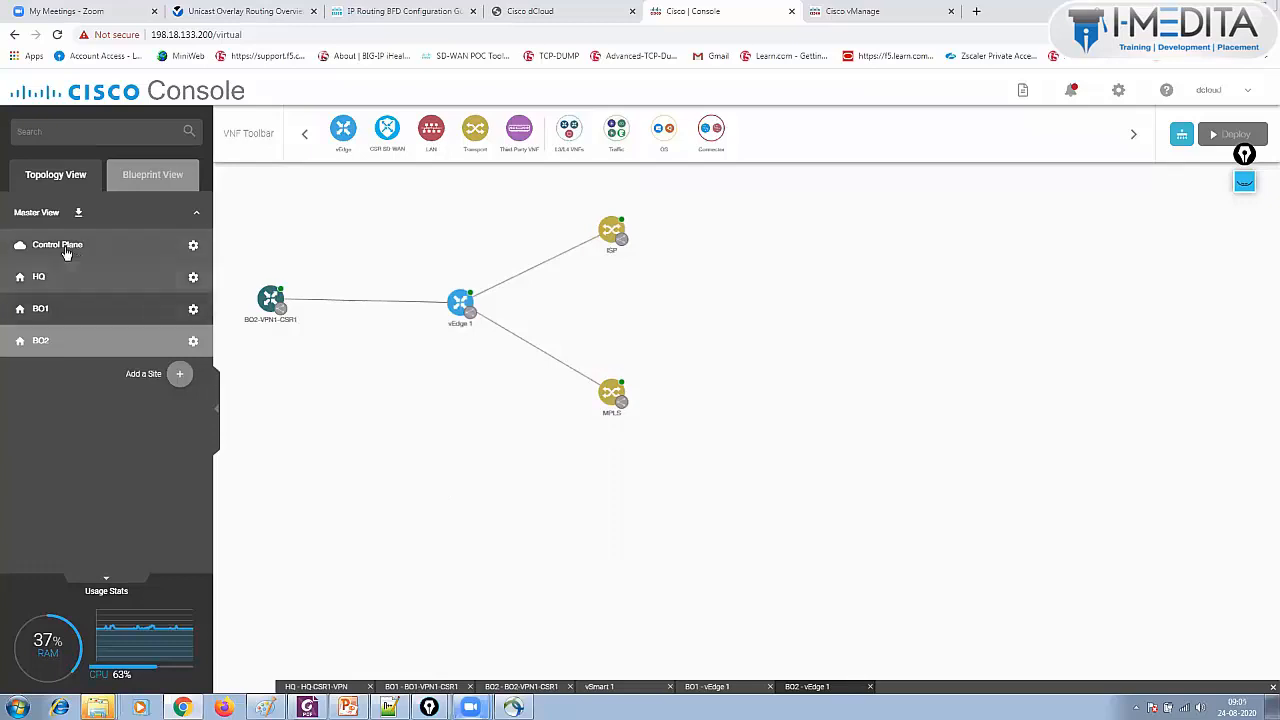
- Load the master topology, moving LAN 1 beside the controller cloud and BO1, BO2, HQ along the top
{"action": "left_click", "coordinate": [44, 217]}
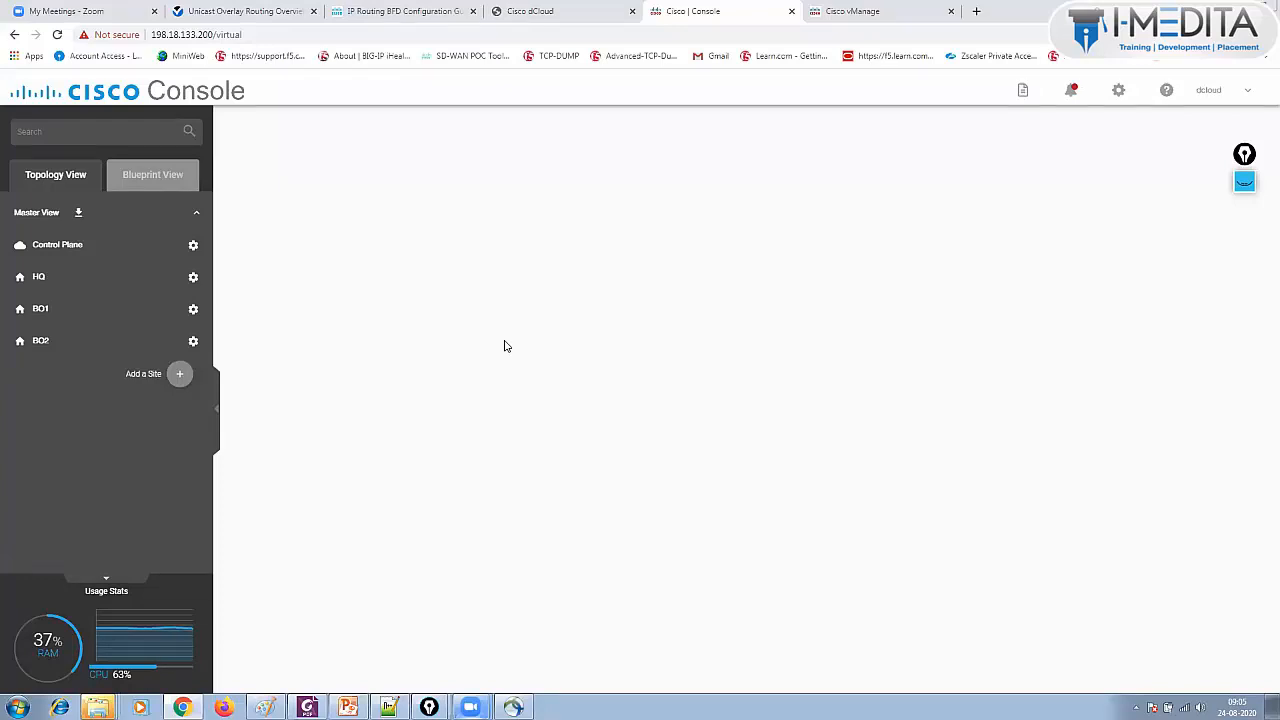
{"action": "left_click", "coordinate": [35, 213]}
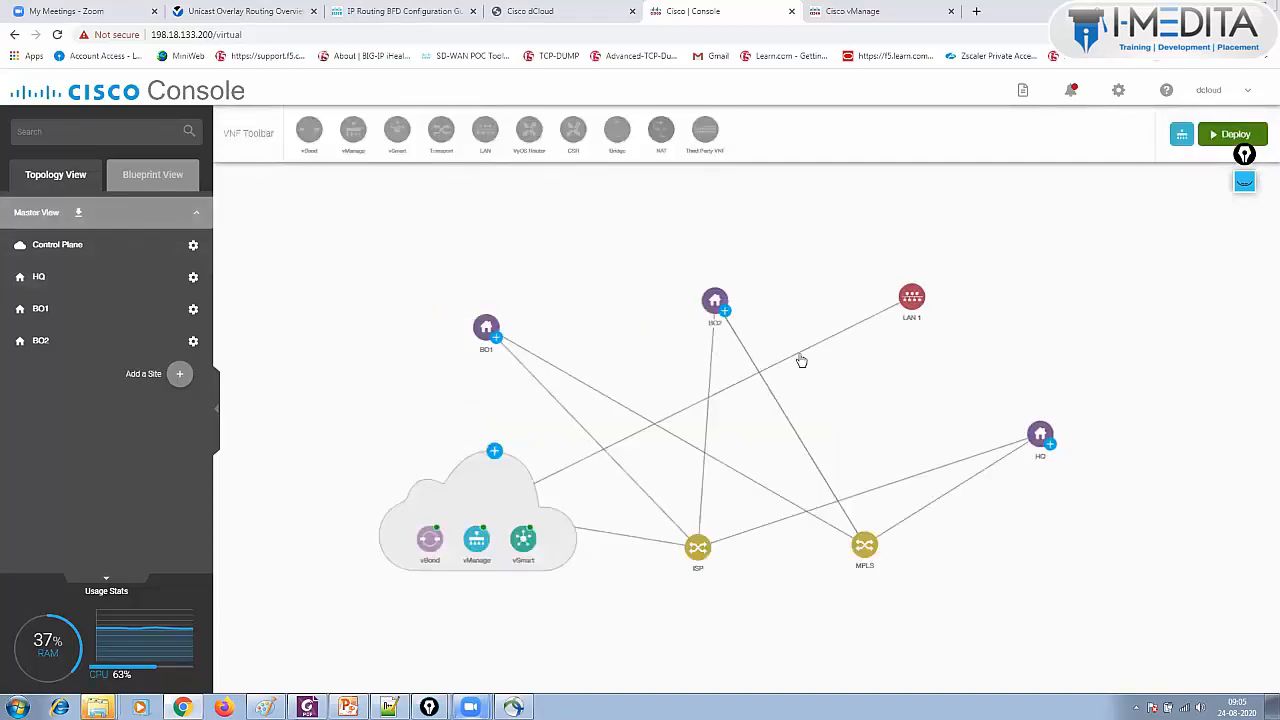
{"action": "left_click_drag", "start_coordinate": [909, 301], "coordinate": [597, 441]}
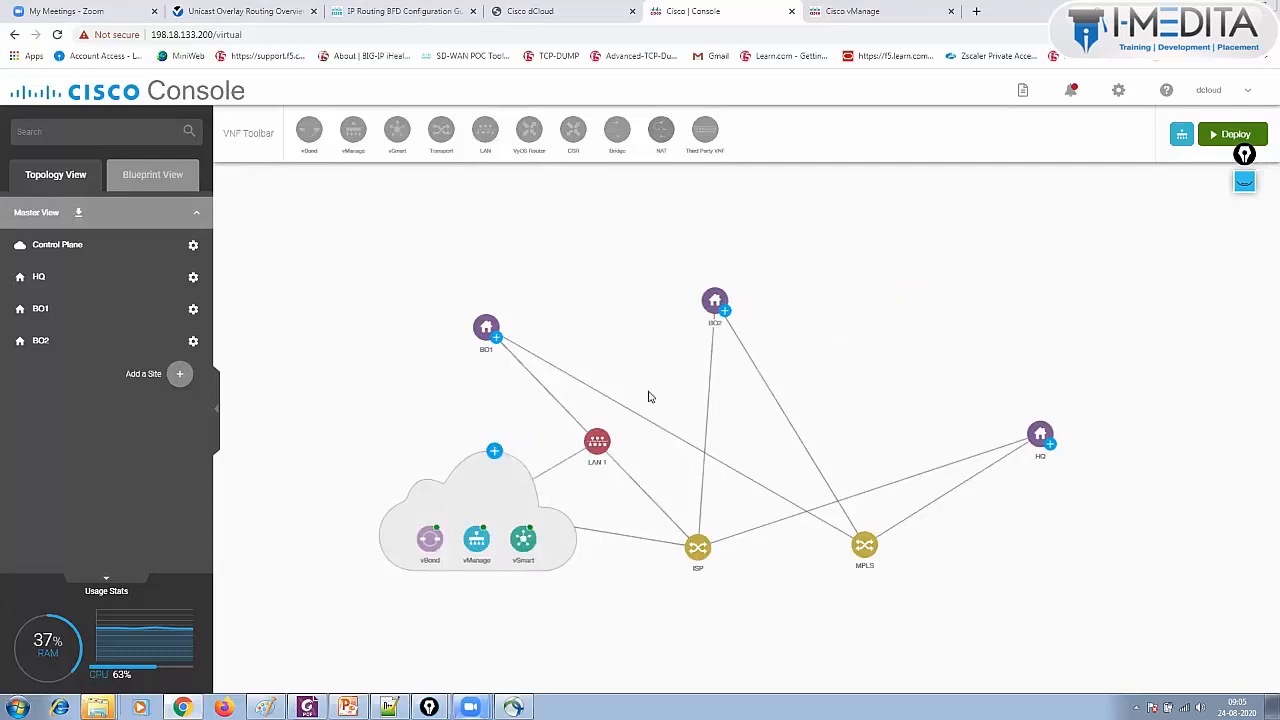
{"action": "left_click_drag", "start_coordinate": [714, 300], "coordinate": [738, 230]}
{"action": "left_click_drag", "start_coordinate": [487, 326], "coordinate": [412, 241]}
{"action": "left_click_drag", "start_coordinate": [1043, 440], "coordinate": [1063, 277]}
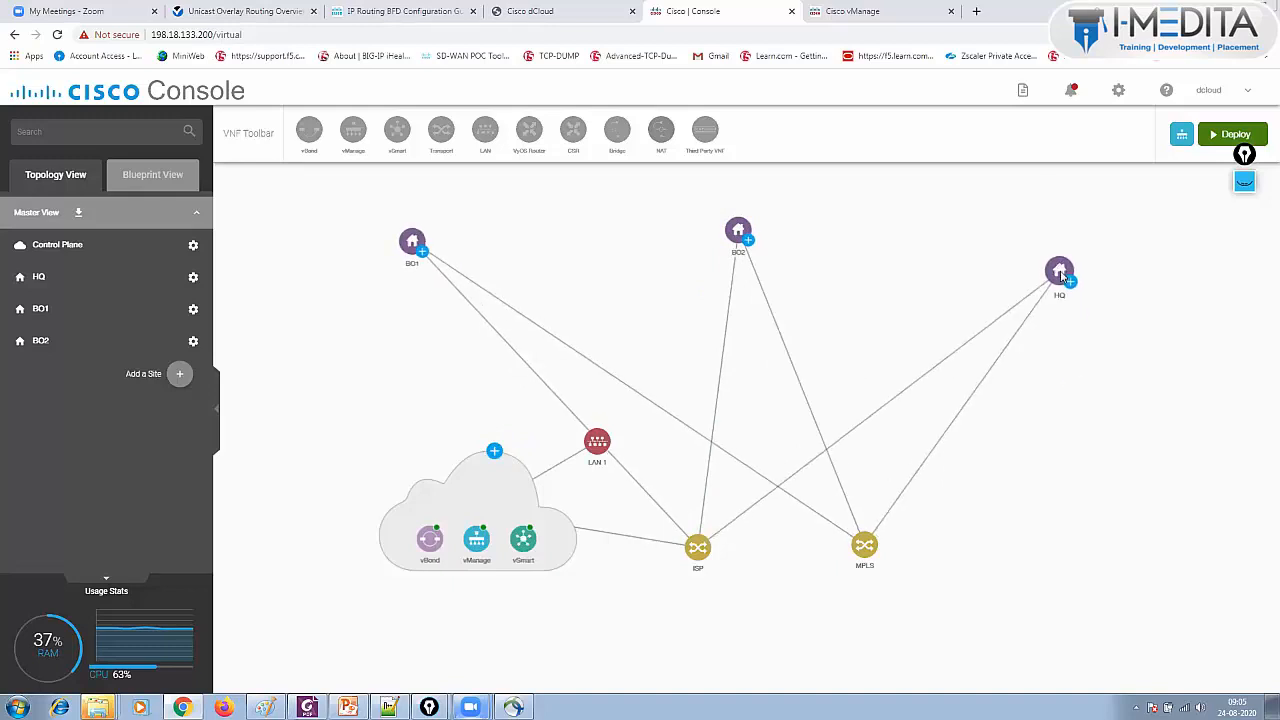
{"action": "left_click", "coordinate": [1244, 182]}
{"action": "left_click", "coordinate": [1244, 221]}
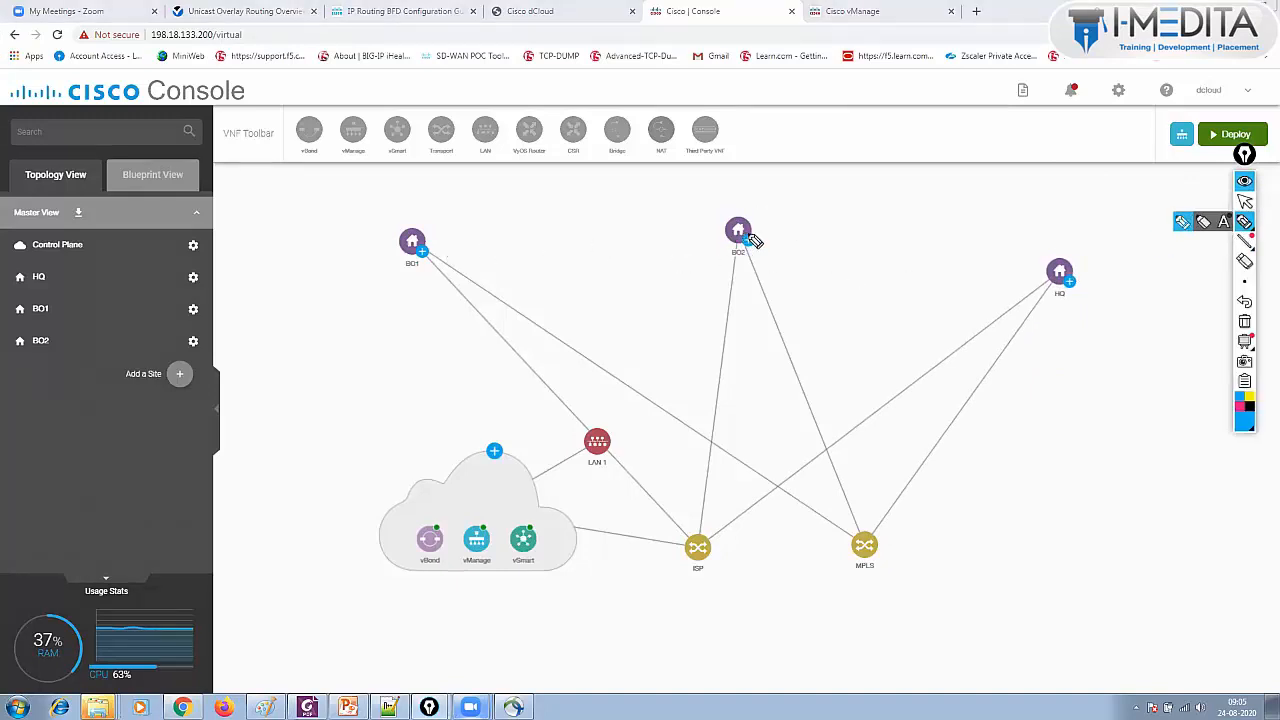
{"action": "left_click_drag", "start_coordinate": [722, 210], "coordinate": [770, 205]}
{"action": "left_click_drag", "start_coordinate": [1072, 248], "coordinate": [1110, 250]}
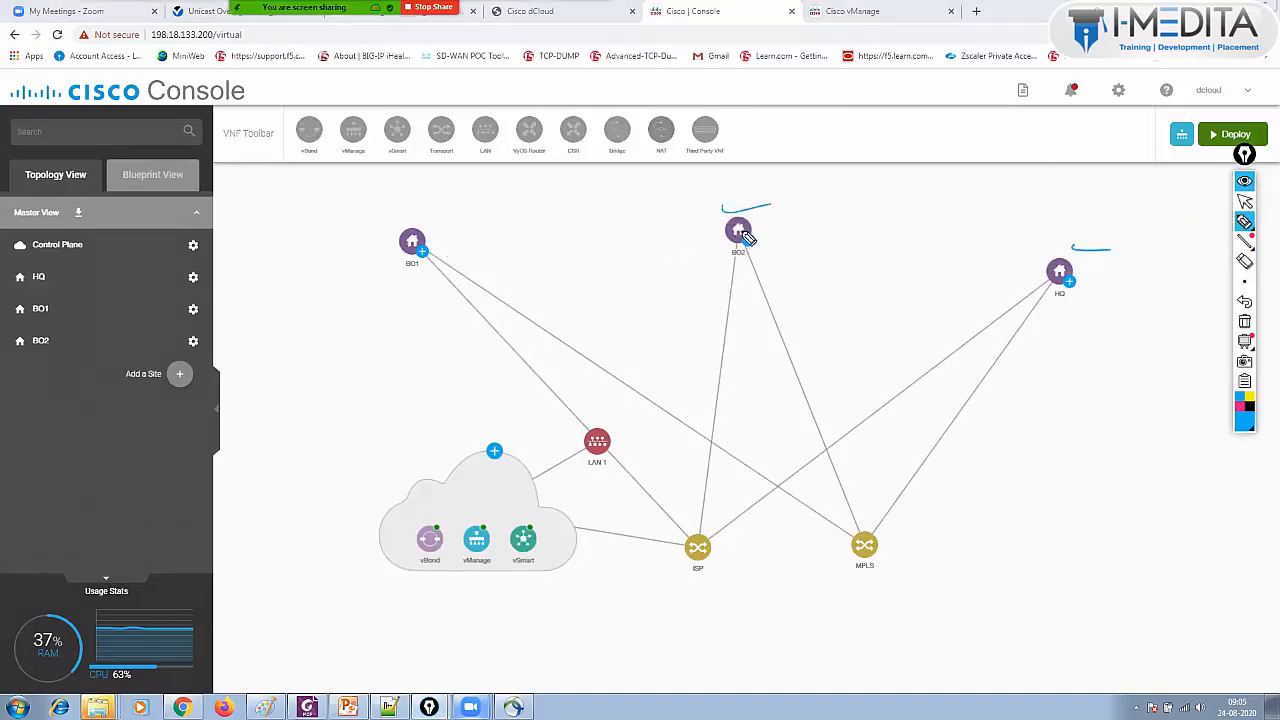
{"action": "mouse_move", "coordinate": [740, 250]}
{"action": "left_mouse_down"}
{"action": "mouse_move", "coordinate": [543, 274]}
{"action": "mouse_move", "coordinate": [374, 209]}
{"action": "mouse_move", "coordinate": [580, 375]}
{"action": "left_mouse_up"}
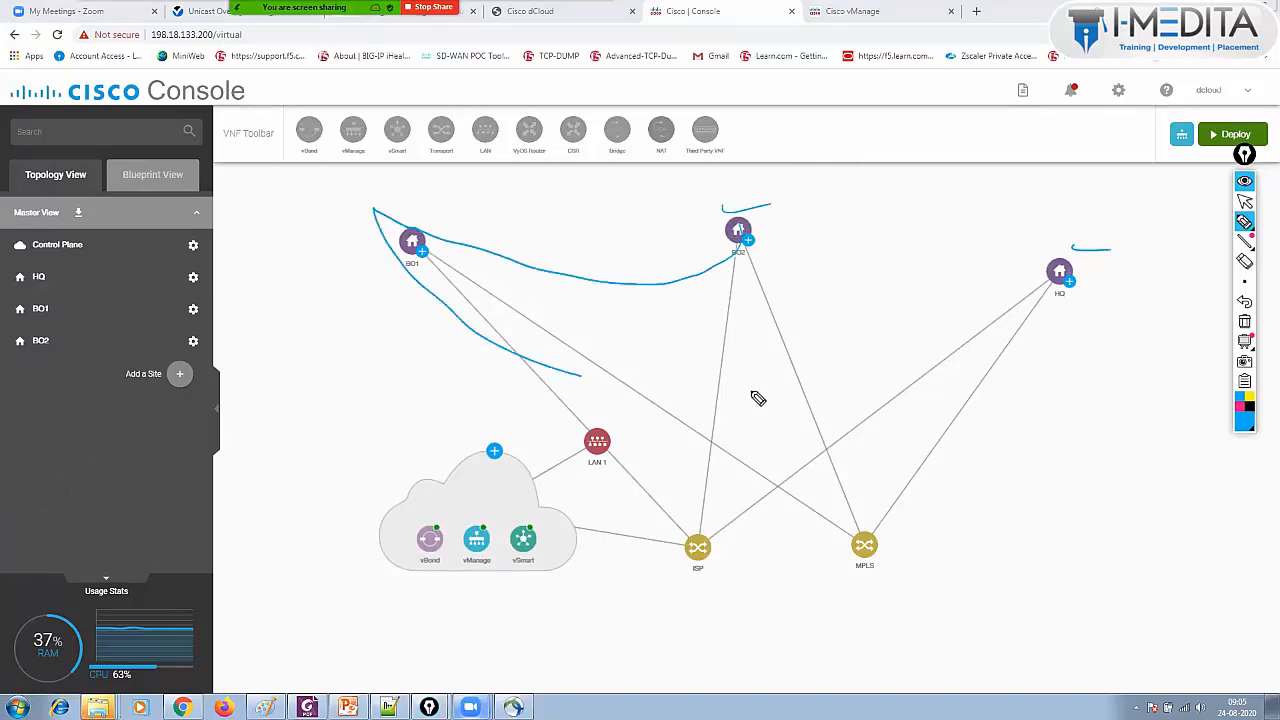
{"action": "left_click_drag", "start_coordinate": [758, 398], "coordinate": [1045, 282]}
{"action": "left_click", "coordinate": [1244, 321]}
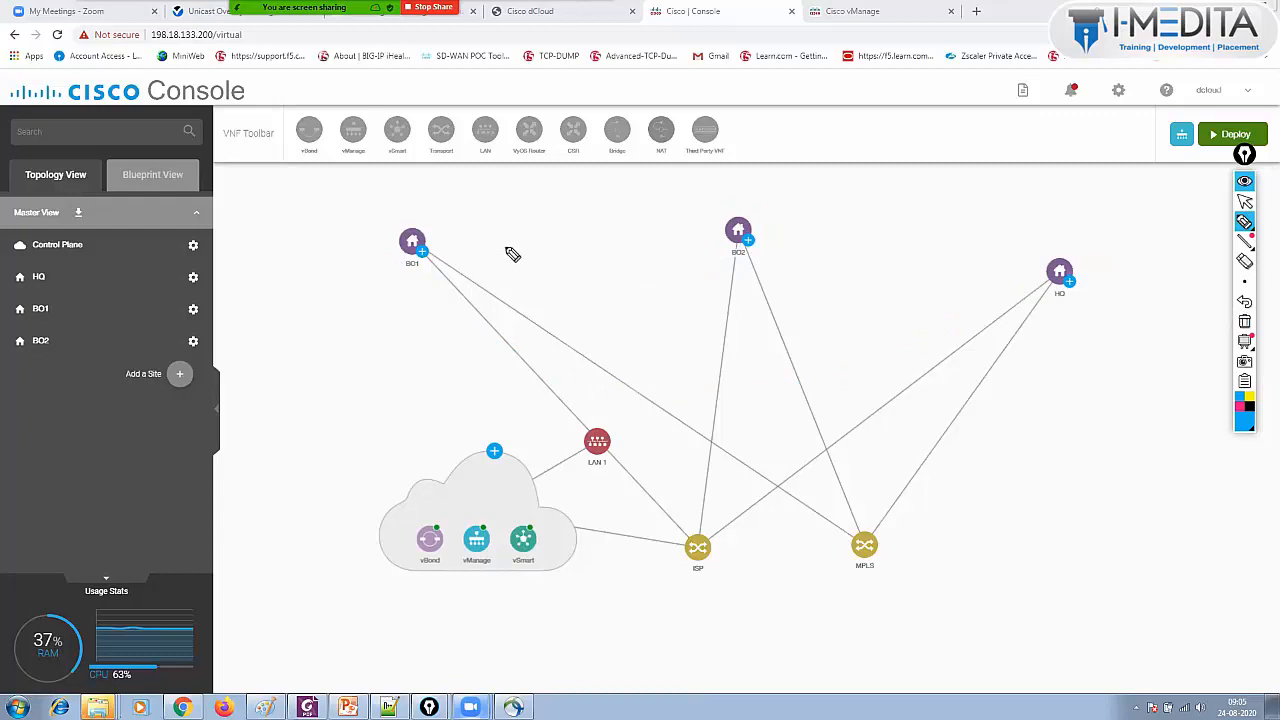
{"action": "left_click_drag", "start_coordinate": [738, 252], "coordinate": [757, 236]}
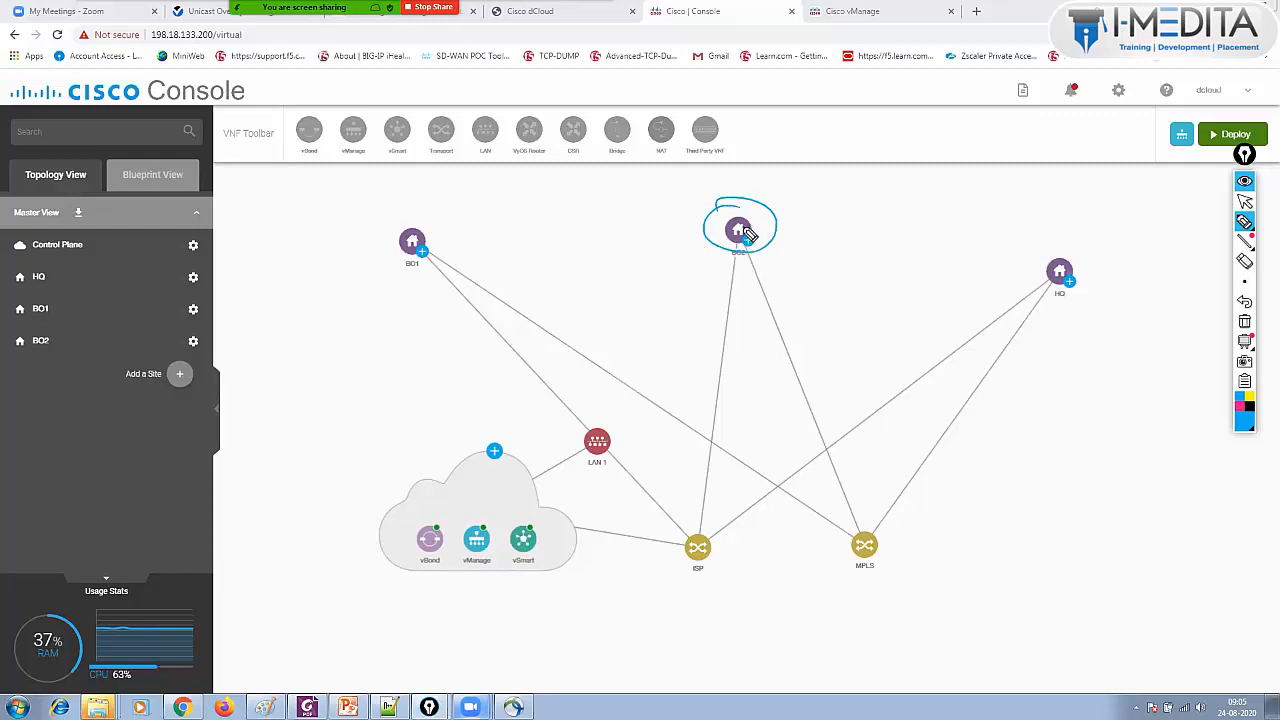
{"action": "mouse_move", "coordinate": [750, 248]}
{"action": "left_mouse_down"}
{"action": "mouse_move", "coordinate": [714, 449]}
{"action": "mouse_move", "coordinate": [417, 238]}
{"action": "mouse_move", "coordinate": [432, 236]}
{"action": "left_mouse_up"}
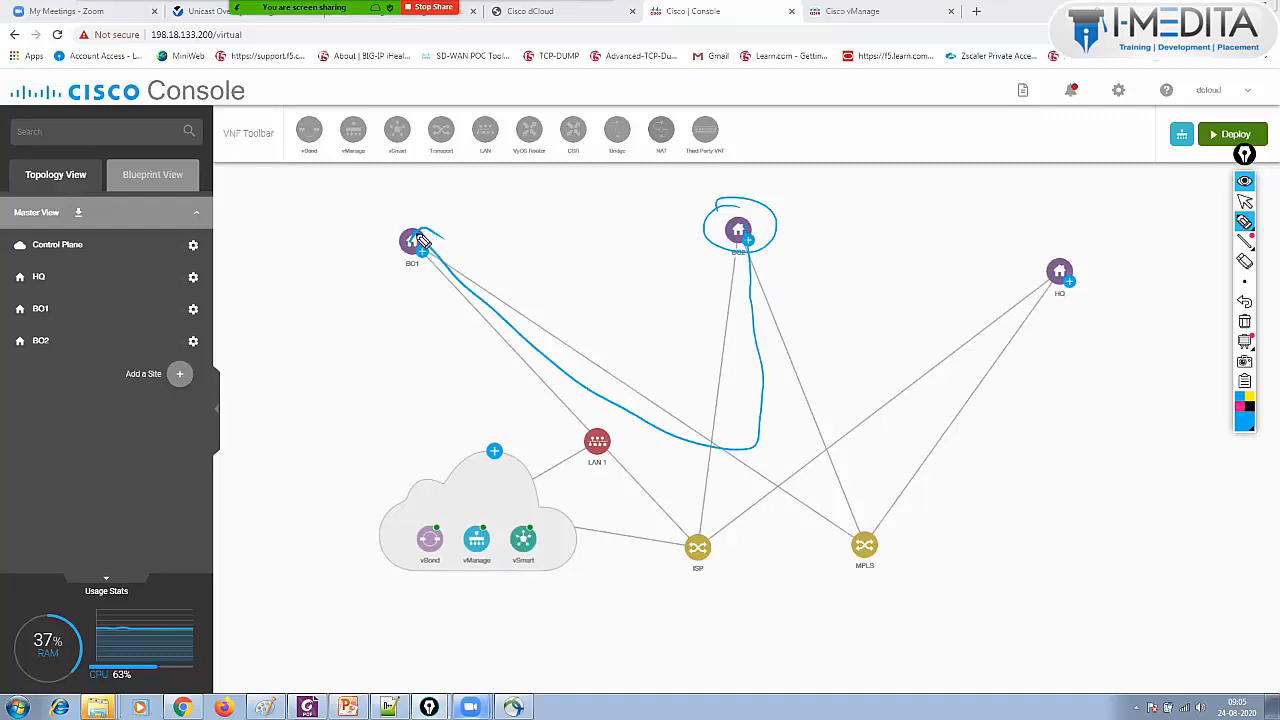
{"action": "mouse_move", "coordinate": [410, 230]}
{"action": "left_mouse_down"}
{"action": "mouse_move", "coordinate": [331, 206]}
{"action": "mouse_move", "coordinate": [352, 205]}
{"action": "mouse_move", "coordinate": [360, 223]}
{"action": "mouse_move", "coordinate": [337, 229]}
{"action": "mouse_move", "coordinate": [400, 250]}
{"action": "mouse_move", "coordinate": [387, 256]}
{"action": "left_mouse_up"}
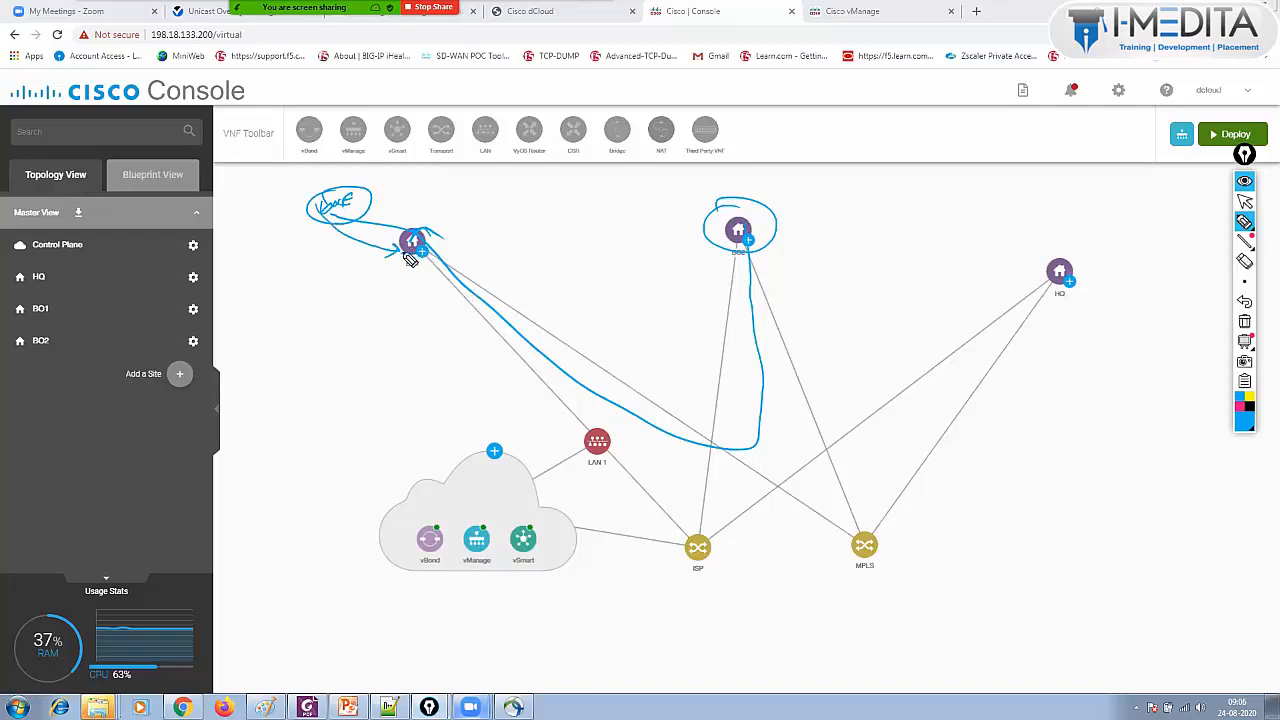
{"action": "mouse_move", "coordinate": [410, 258]}
{"action": "left_mouse_down"}
{"action": "mouse_move", "coordinate": [676, 456]}
{"action": "mouse_move", "coordinate": [1009, 349]}
{"action": "mouse_move", "coordinate": [1038, 300]}
{"action": "left_mouse_up"}
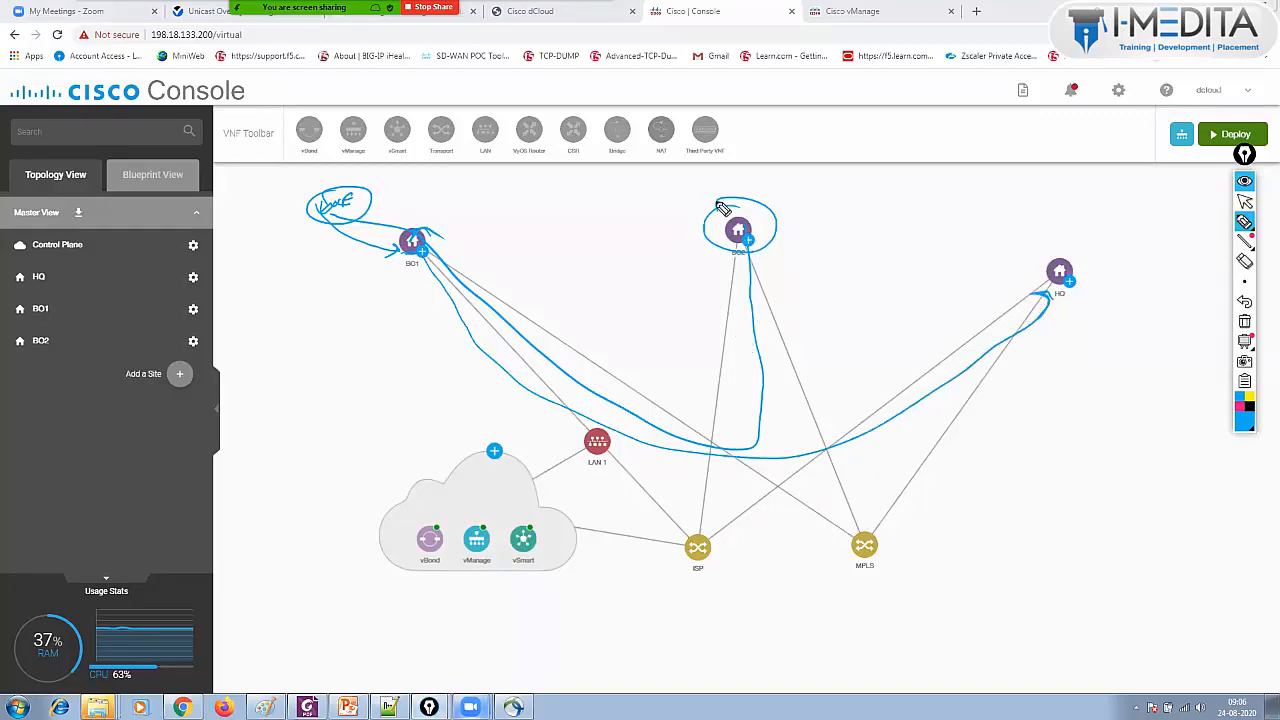
{"action": "left_click_drag", "start_coordinate": [672, 196], "coordinate": [794, 193]}
{"action": "left_click_drag", "start_coordinate": [1059, 291], "coordinate": [1082, 304]}
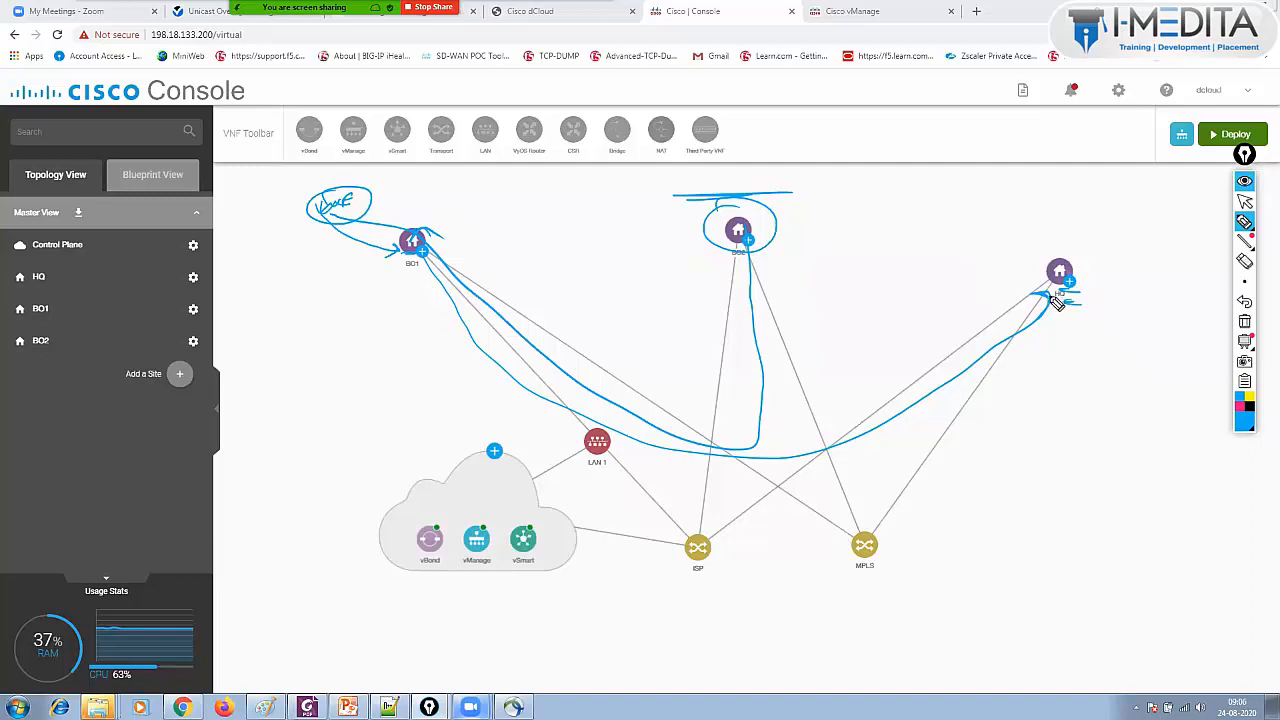
{"action": "mouse_move", "coordinate": [1073, 293]}
{"action": "left_mouse_down"}
{"action": "mouse_move", "coordinate": [857, 477]}
{"action": "mouse_move", "coordinate": [408, 349]}
{"action": "mouse_move", "coordinate": [380, 229]}
{"action": "mouse_move", "coordinate": [398, 186]}
{"action": "mouse_move", "coordinate": [415, 234]}
{"action": "left_mouse_up"}
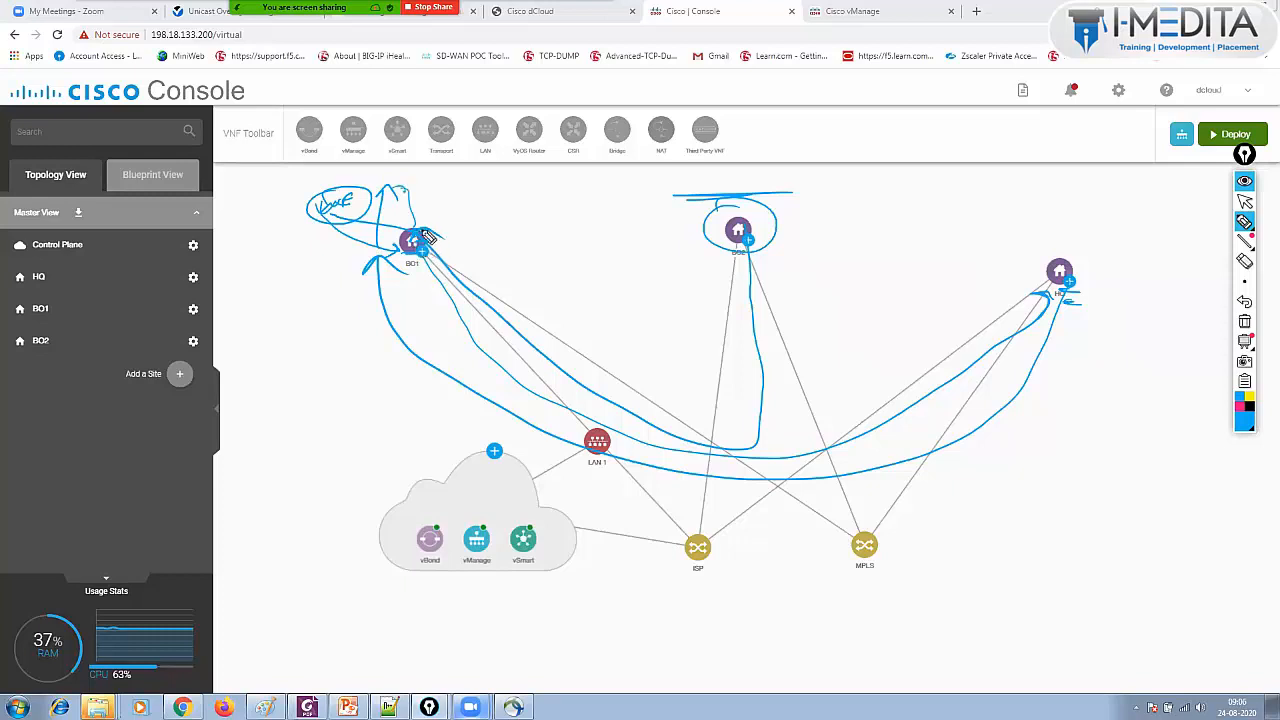
{"action": "left_click_drag", "start_coordinate": [449, 268], "coordinate": [564, 322]}
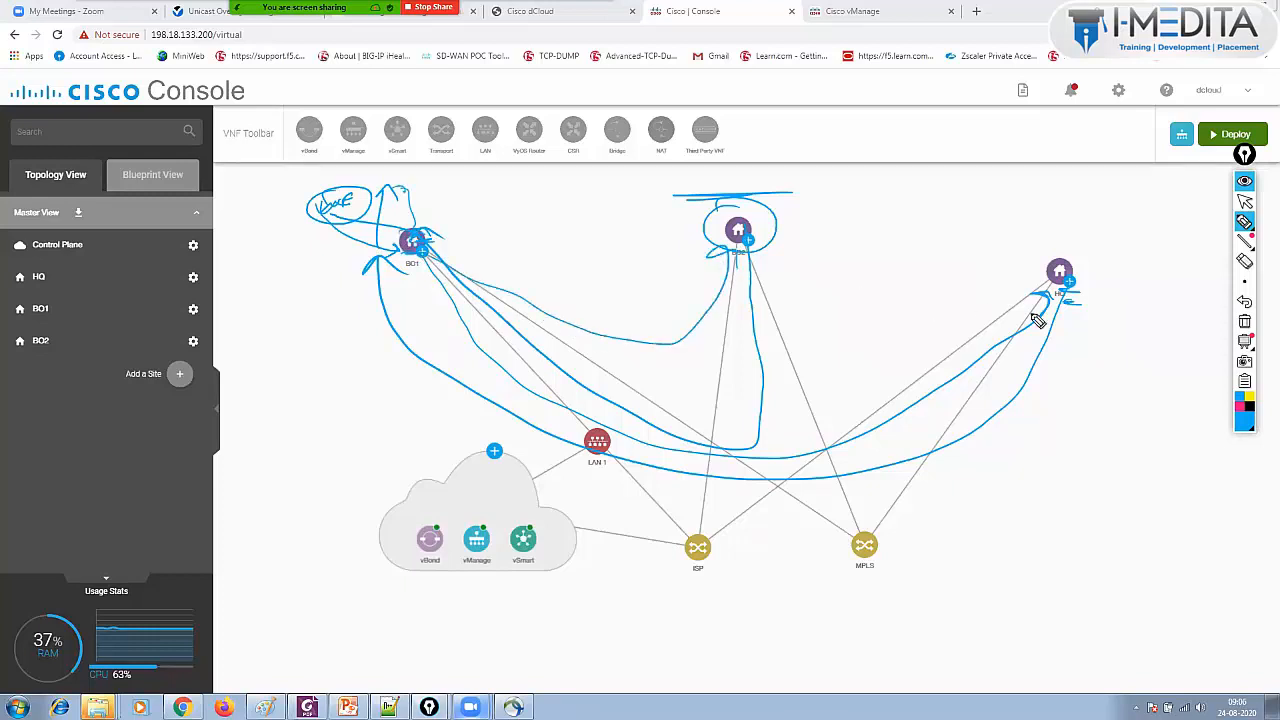
{"action": "left_click", "coordinate": [1244, 322]}
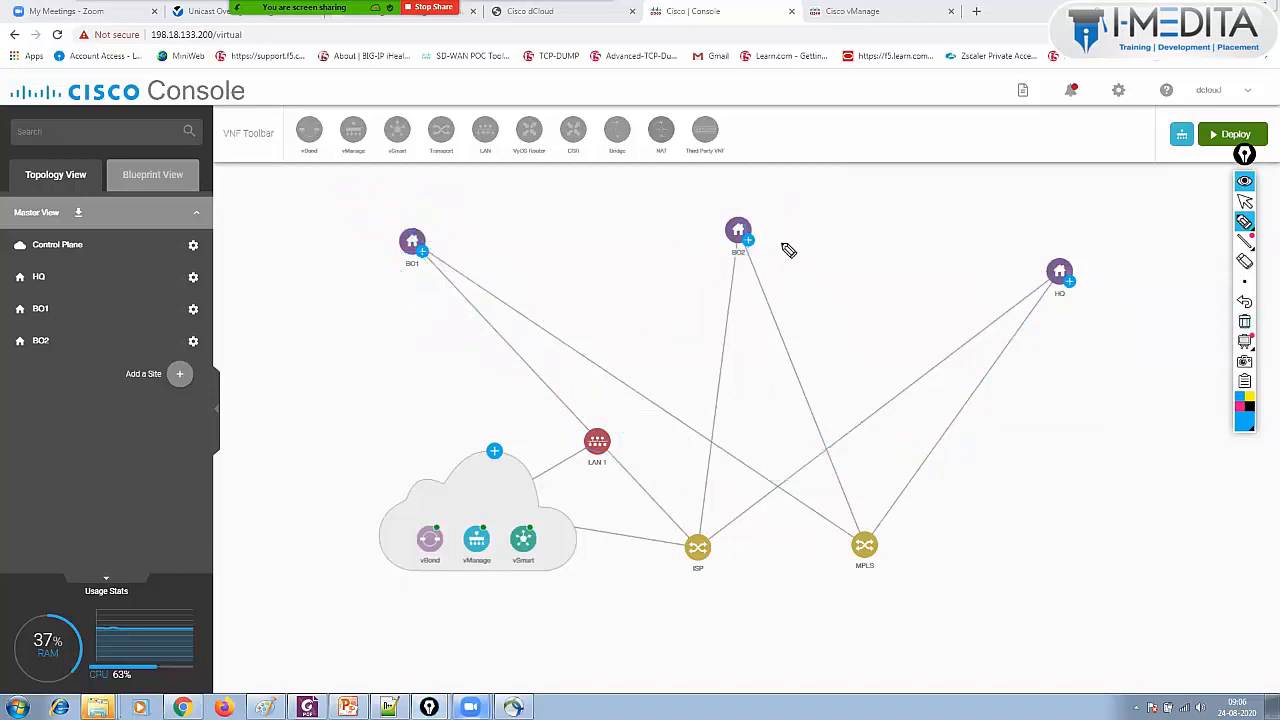
- Sketch paths from BO2 to HQ and from HQ to BO1, clear them, and close the drawing toolbar
{"action": "mouse_move", "coordinate": [742, 218]}
{"action": "left_mouse_down"}
{"action": "mouse_move", "coordinate": [753, 185]}
{"action": "mouse_move", "coordinate": [765, 188]}
{"action": "mouse_move", "coordinate": [743, 220]}
{"action": "mouse_move", "coordinate": [738, 362]}
{"action": "mouse_move", "coordinate": [329, 223]}
{"action": "mouse_move", "coordinate": [708, 432]}
{"action": "left_mouse_up"}
{"action": "left_click_drag", "start_coordinate": [812, 417], "coordinate": [1040, 294]}
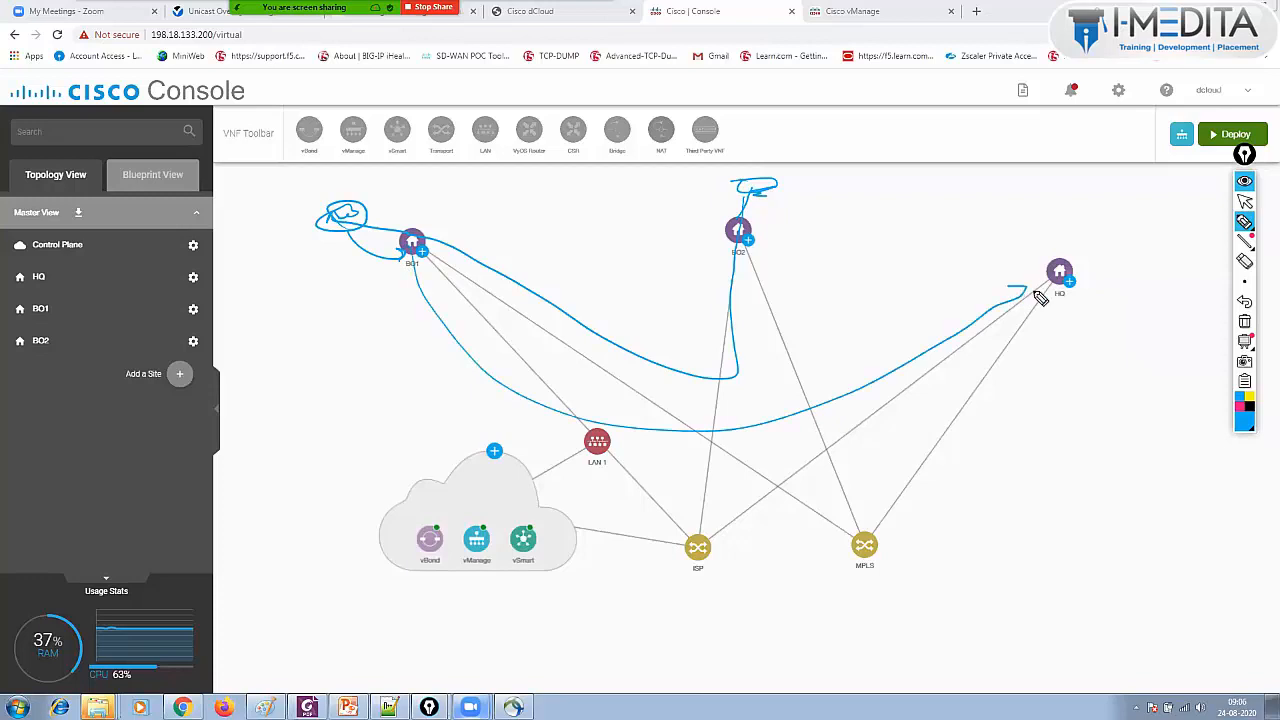
{"action": "left_click", "coordinate": [1244, 321]}
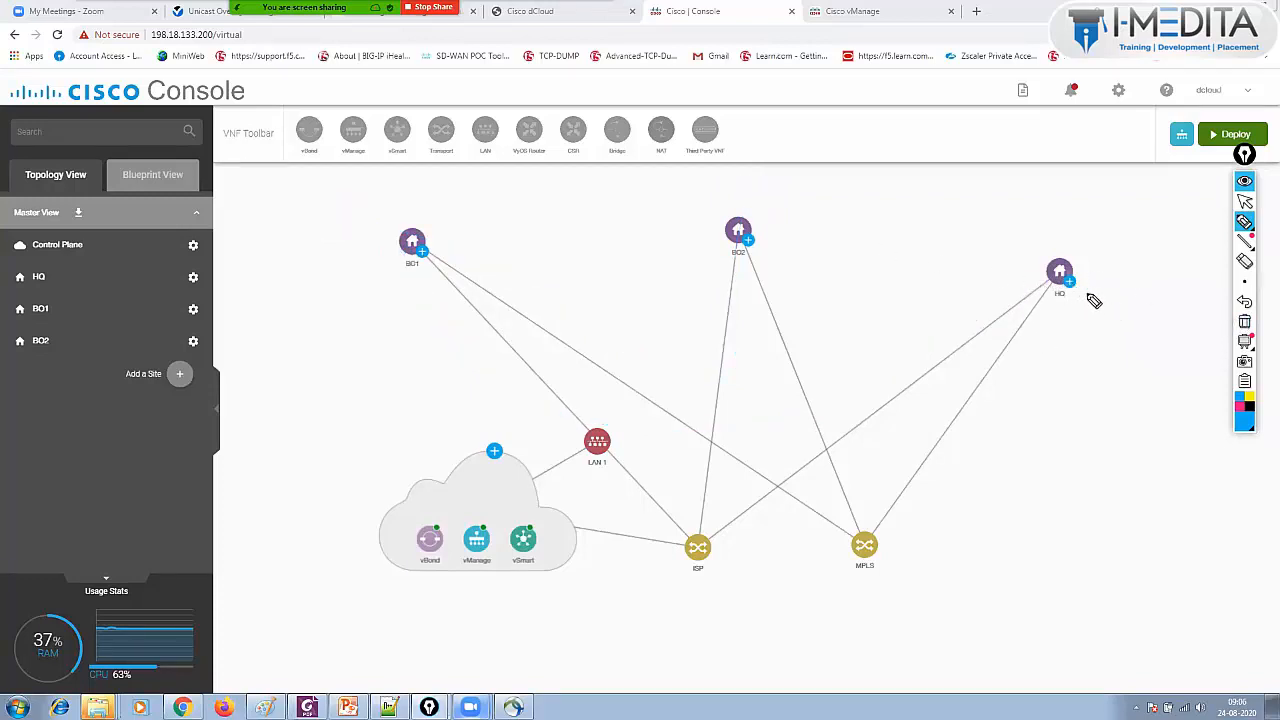
{"action": "left_click_drag", "start_coordinate": [1090, 292], "coordinate": [932, 390]}
{"action": "mouse_move", "coordinate": [880, 437]}
{"action": "left_mouse_down"}
{"action": "mouse_move", "coordinate": [371, 220]}
{"action": "mouse_move", "coordinate": [500, 292]}
{"action": "mouse_move", "coordinate": [741, 244]}
{"action": "mouse_move", "coordinate": [757, 258]}
{"action": "left_mouse_up"}
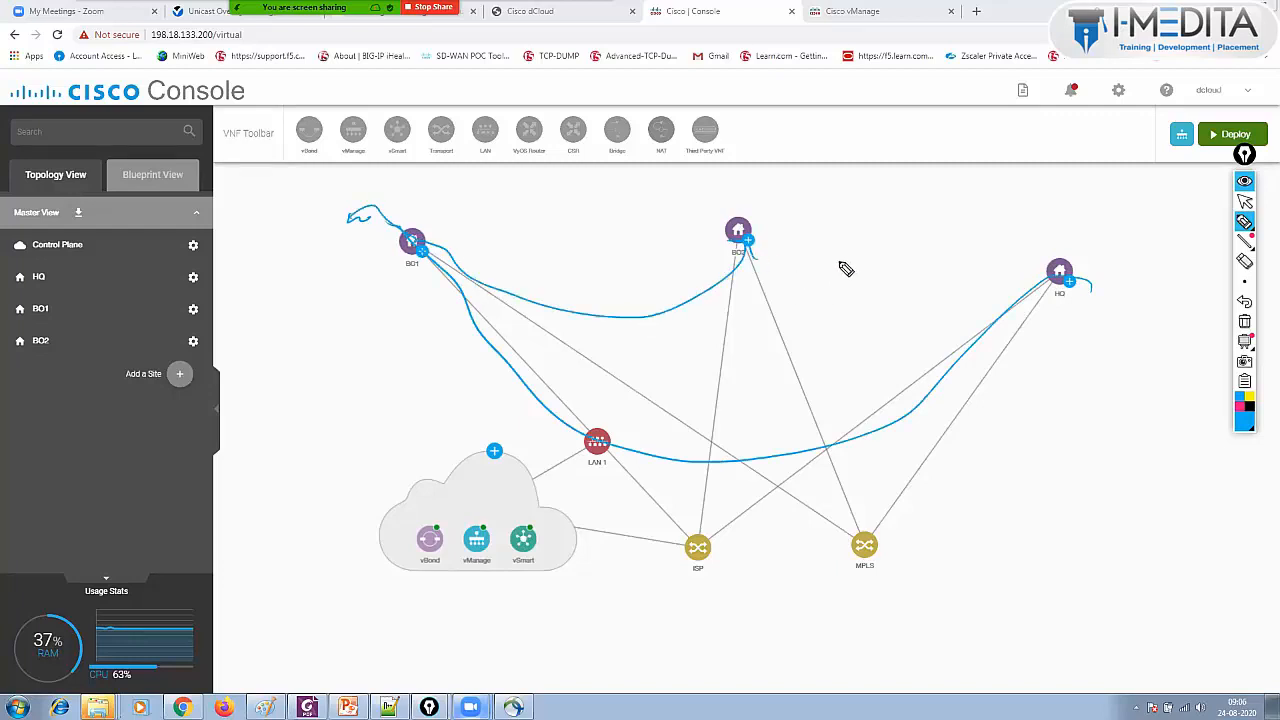
{"action": "left_click", "coordinate": [1244, 340]}
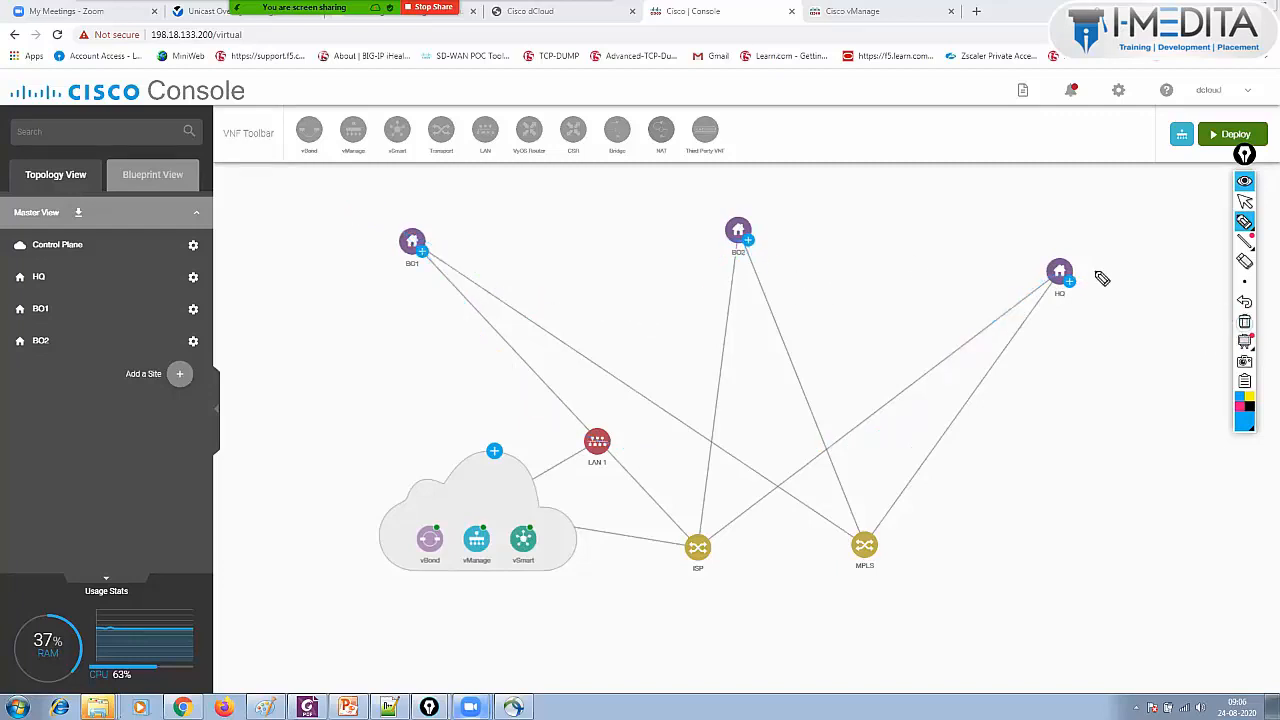
{"action": "left_click", "coordinate": [1245, 181]}
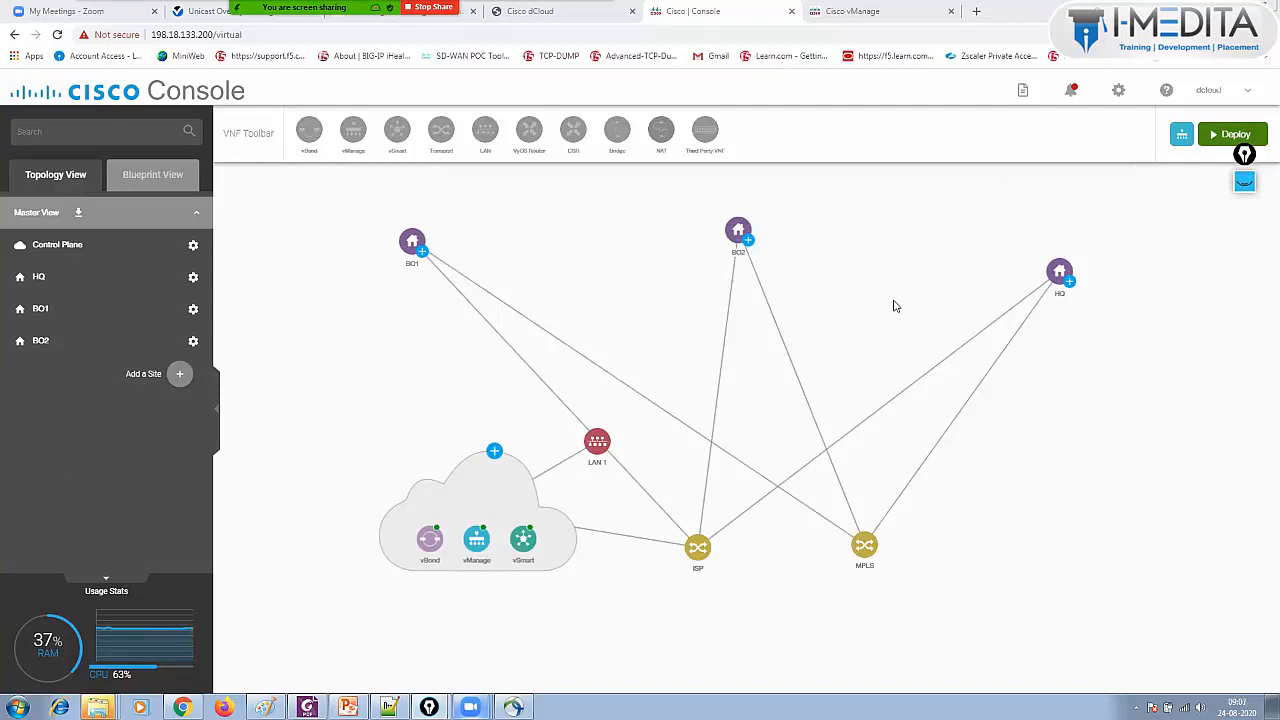
- Sign in to vManage with the admin username
{"action": "left_click", "coordinate": [853, 14]}
{"action": "left_click", "coordinate": [543, 469]}
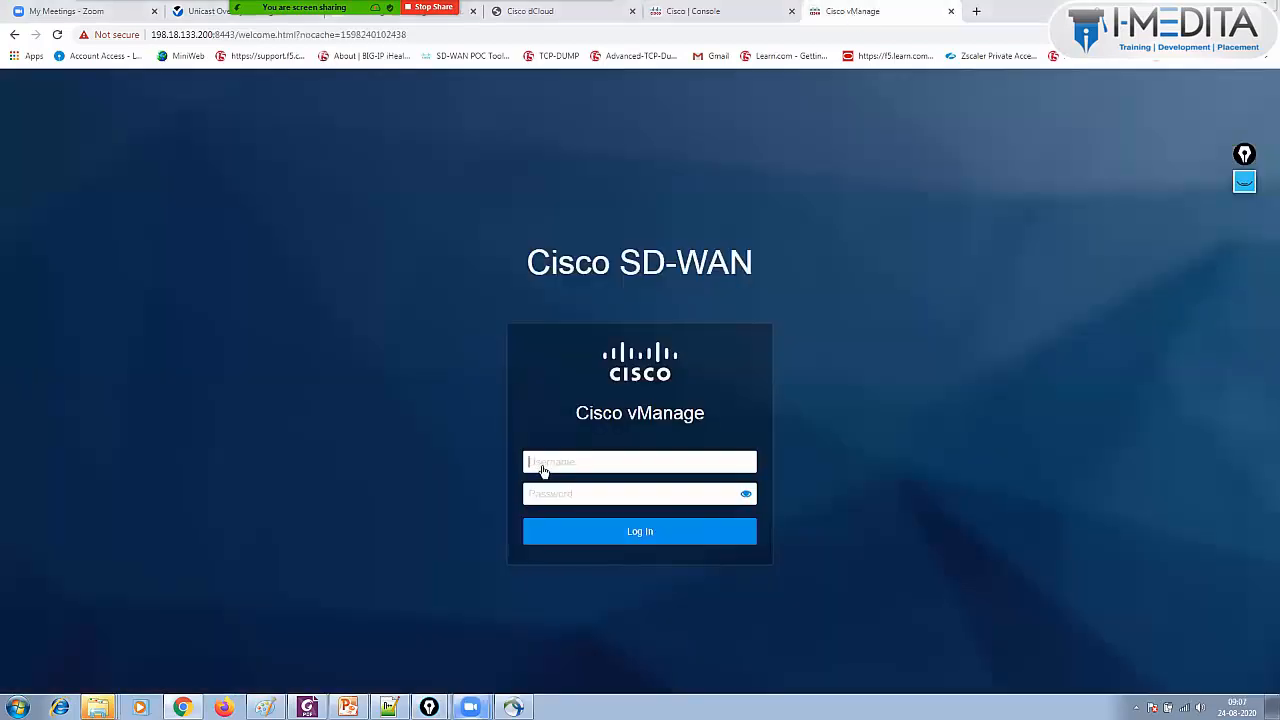
{"action": "type", "text": "ad"}
{"action": "type", "text": "ad"}
{"action": "type", "text": "min"}
{"action": "key", "text": "Return"}
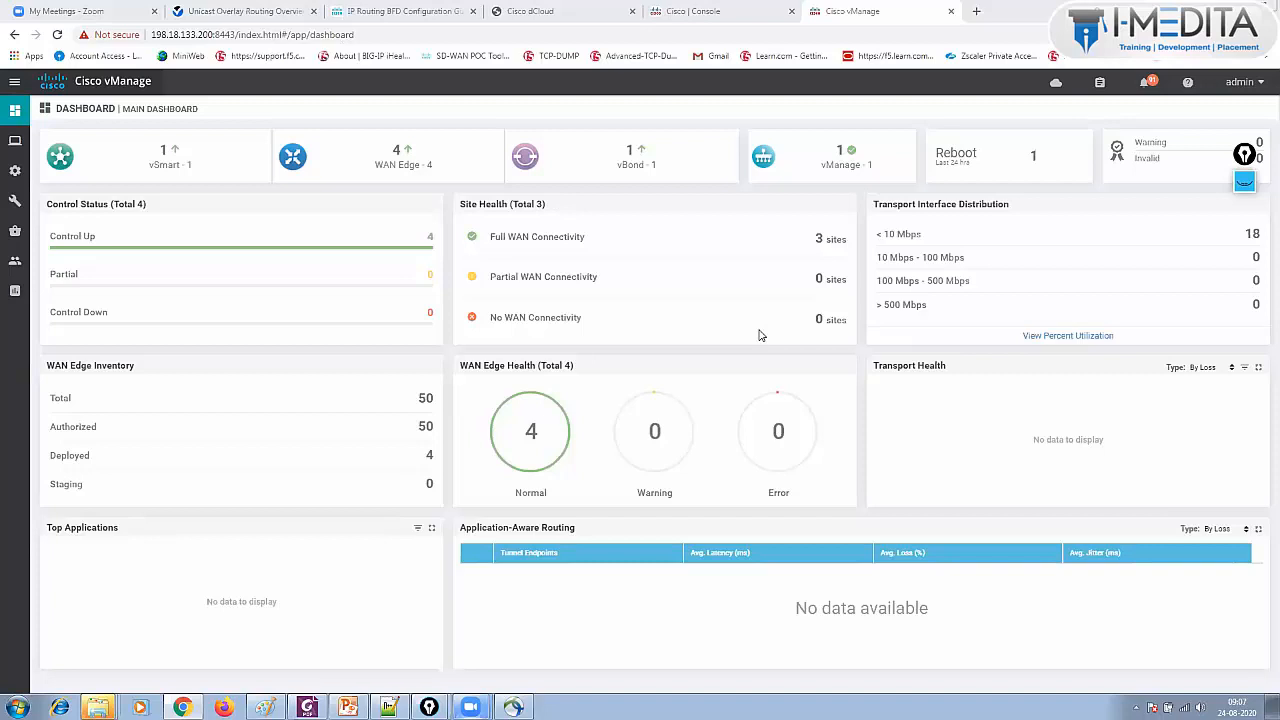
- Open Configuration > Policies, then return to the dCloud console topology
{"action": "mouse_move", "coordinate": [15, 170]}
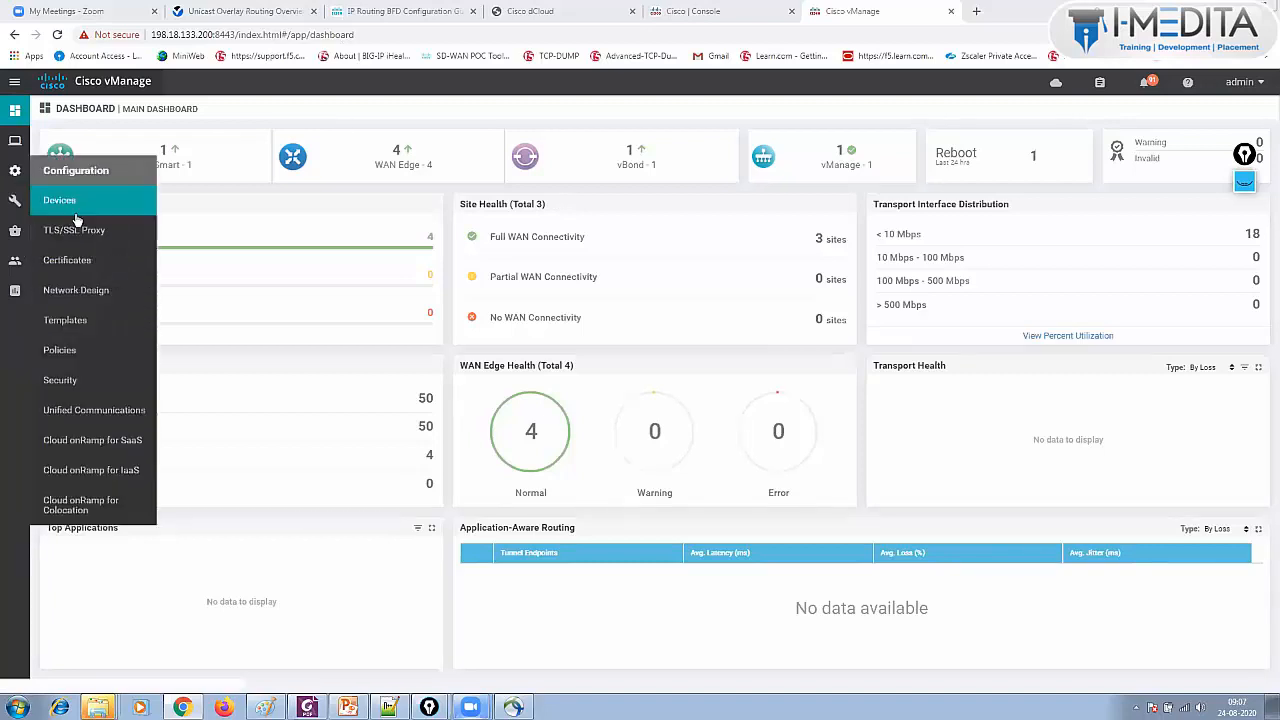
{"action": "left_click", "coordinate": [85, 350]}
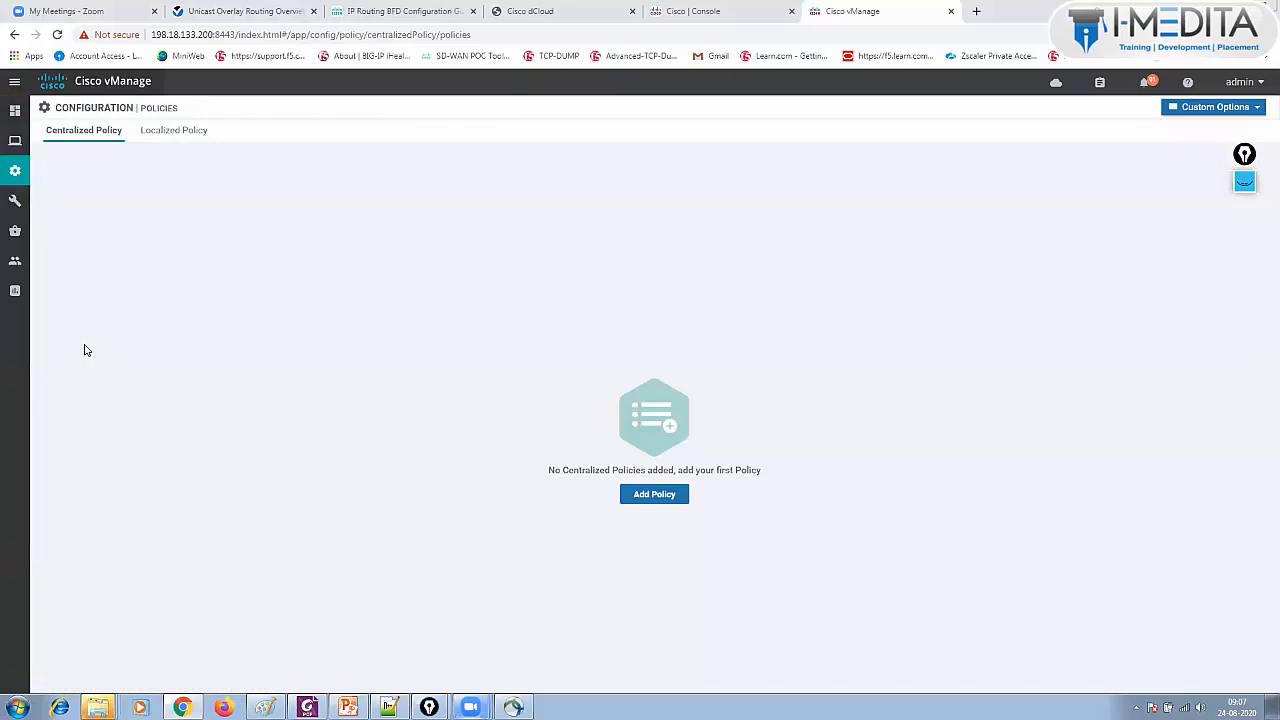
{"action": "left_click", "coordinate": [650, 8]}
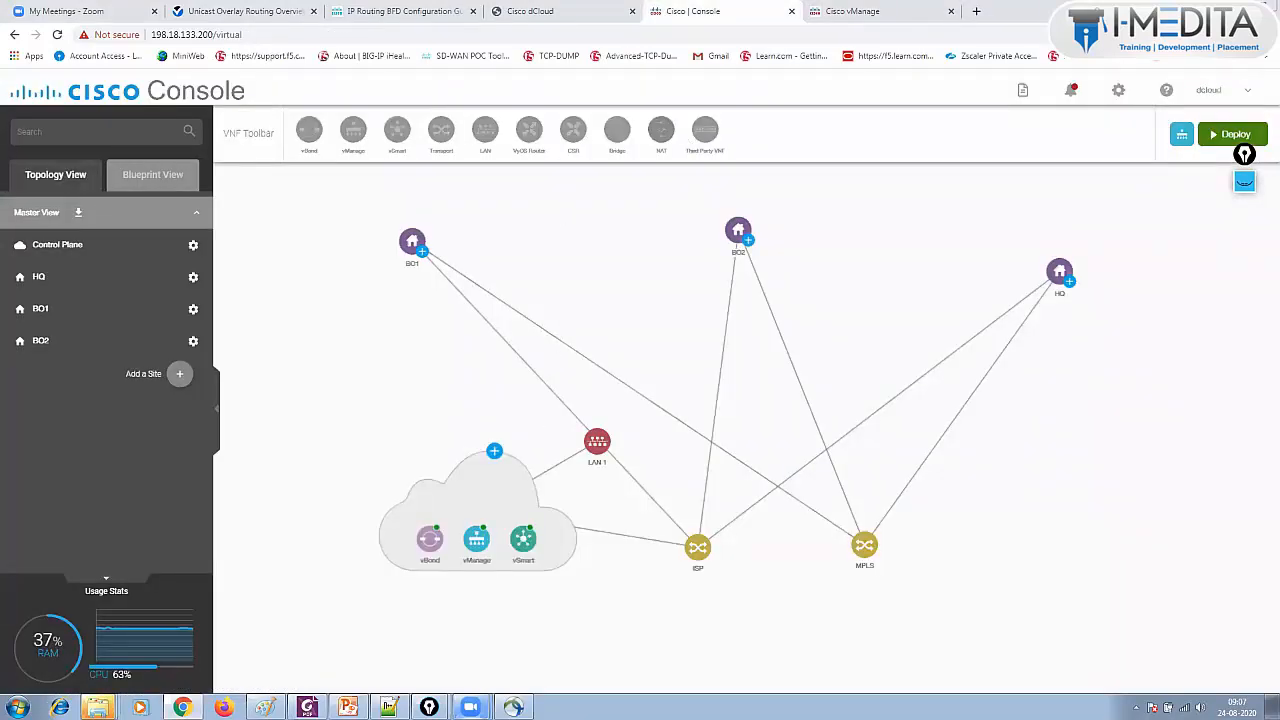
- Open a console session on the BO2-VPN1-CSR1 router from the BO2 site topology
{"action": "left_click", "coordinate": [45, 341]}
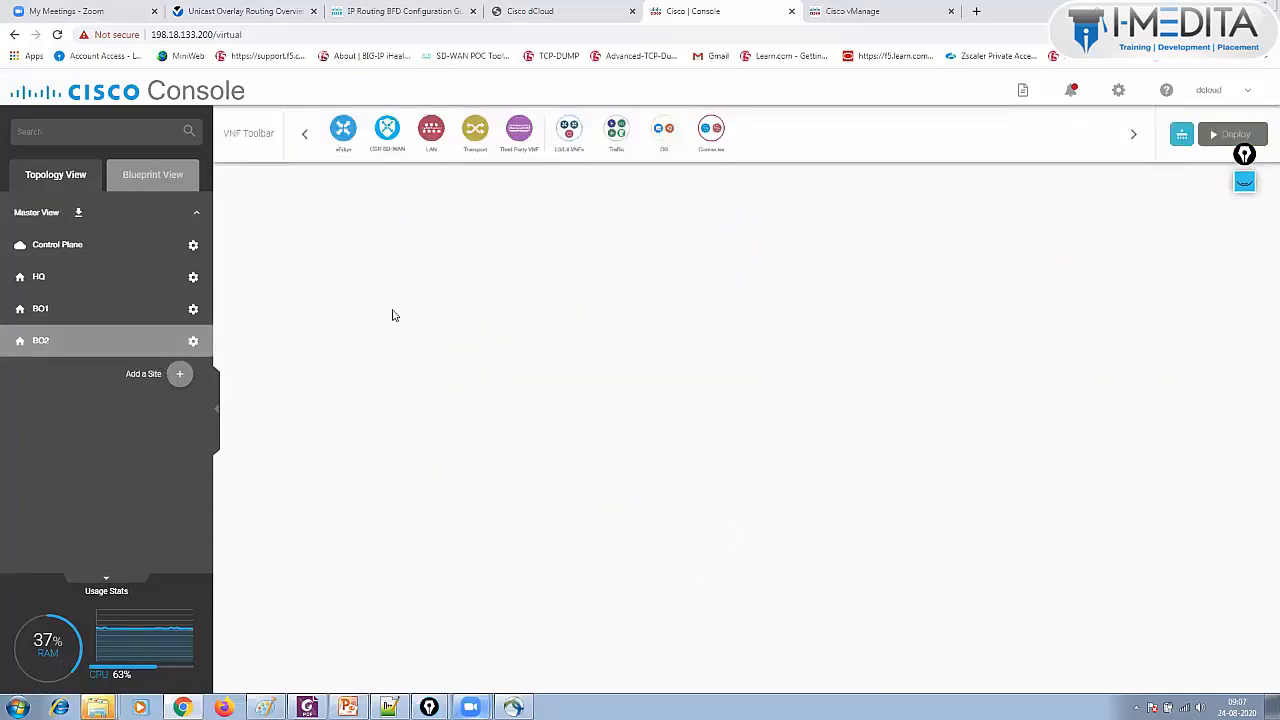
{"action": "left_click", "coordinate": [271, 298]}
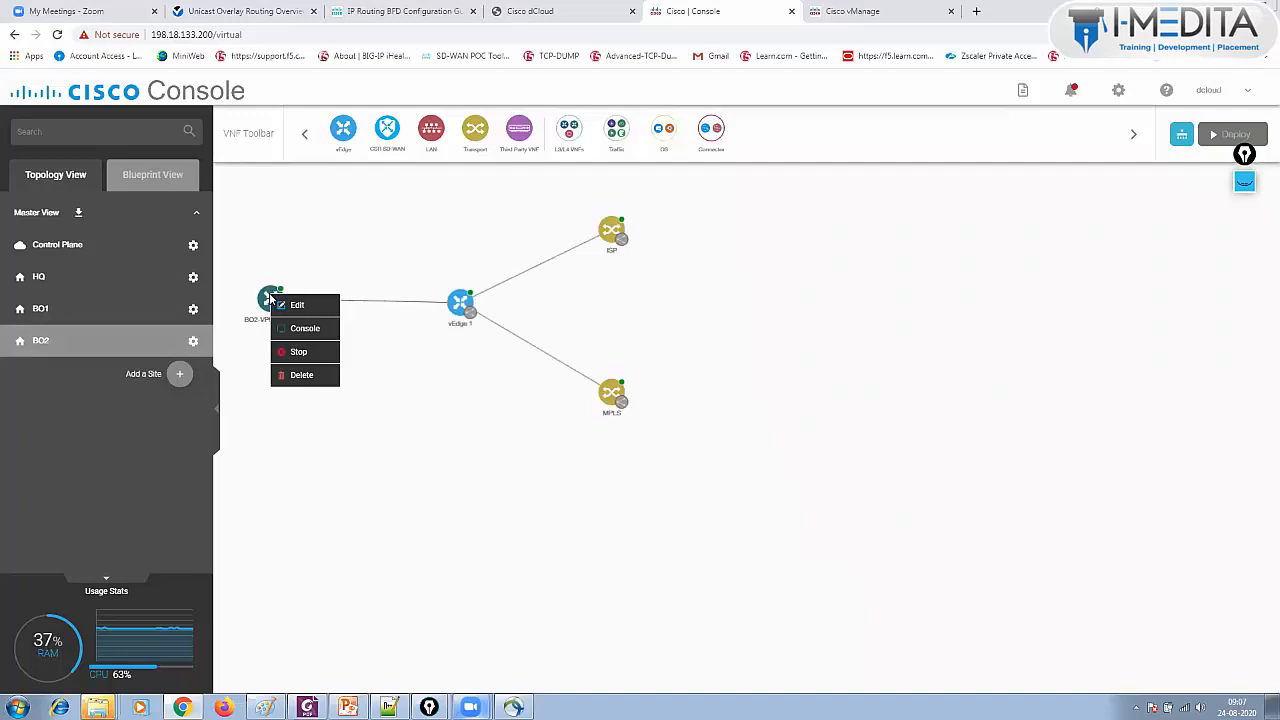
{"action": "left_click", "coordinate": [306, 328]}
{"action": "key", "text": "Return"}
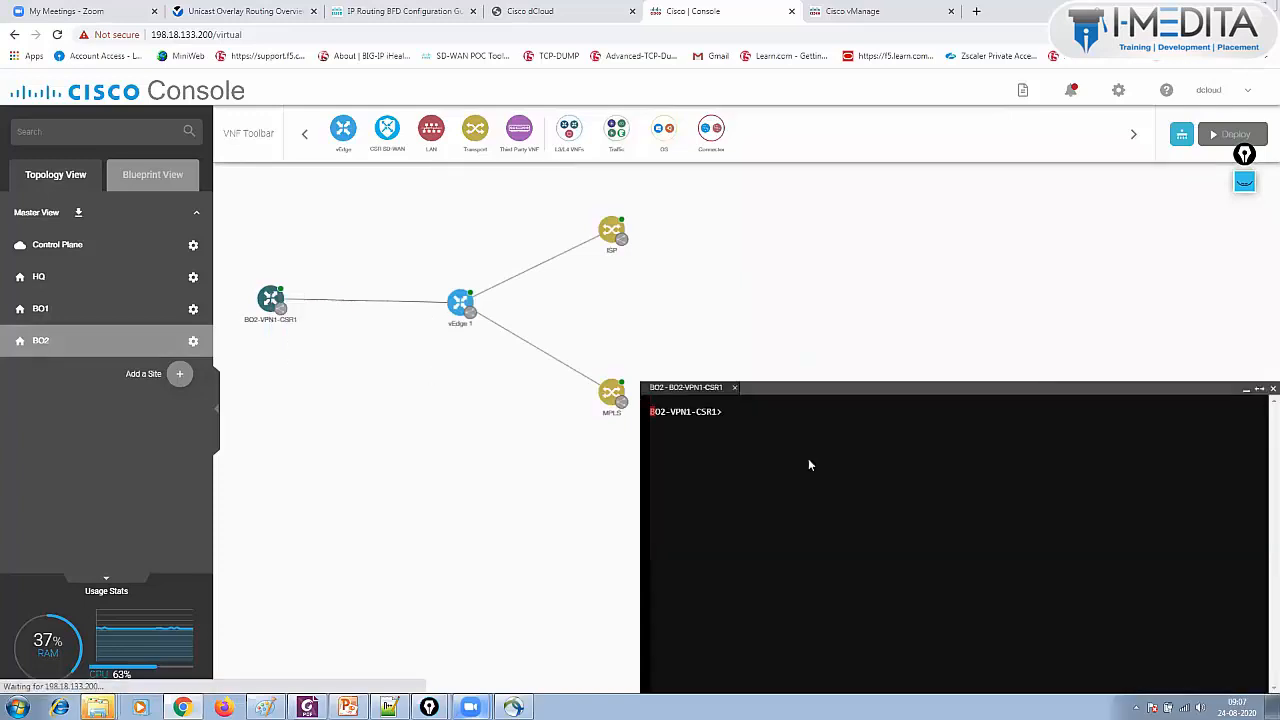
- Enter enable mode and run traceroute 192.168.101.1 source lo1 numeric
{"action": "key", "text": "Return"}
{"action": "type", "text": "ena"}
{"action": "key", "text": "Return"}
{"action": "key", "text": "Return"}
{"action": "key", "text": "Return"}
{"action": "type", "text": "tr"}
{"action": "key", "text": "Tab"}
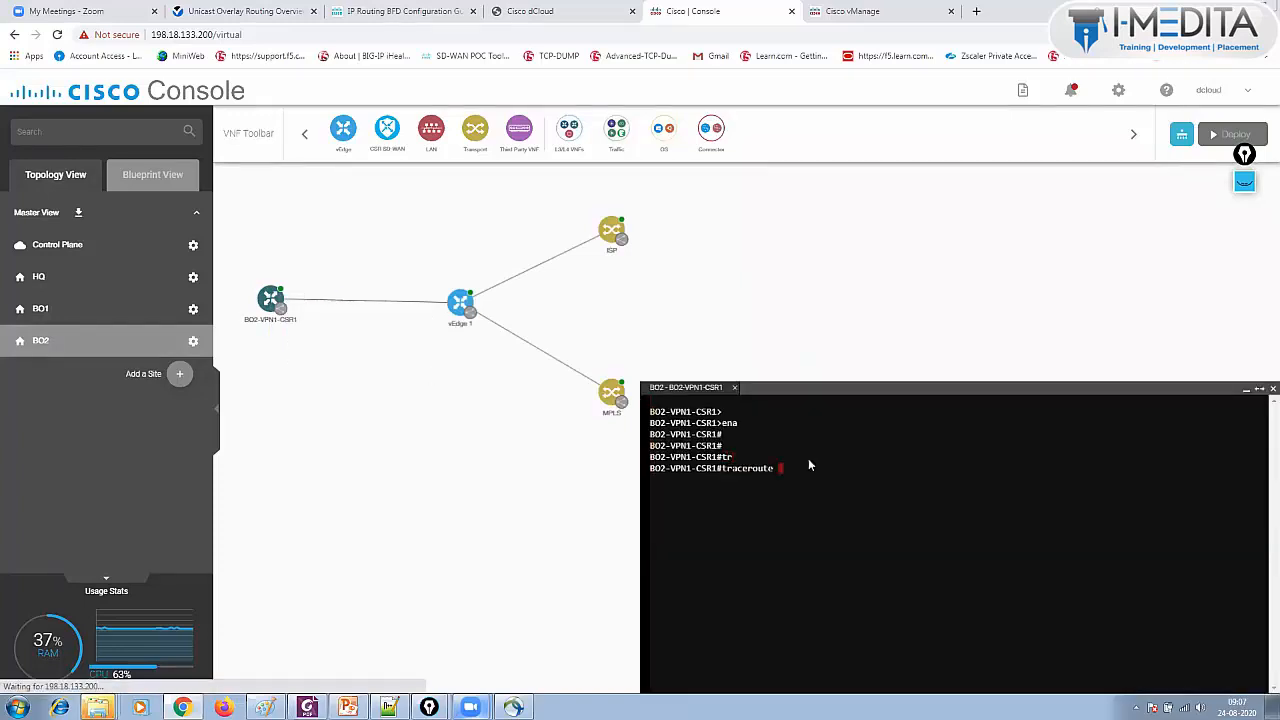
{"action": "type", "text": "192.168.101.1 source "}
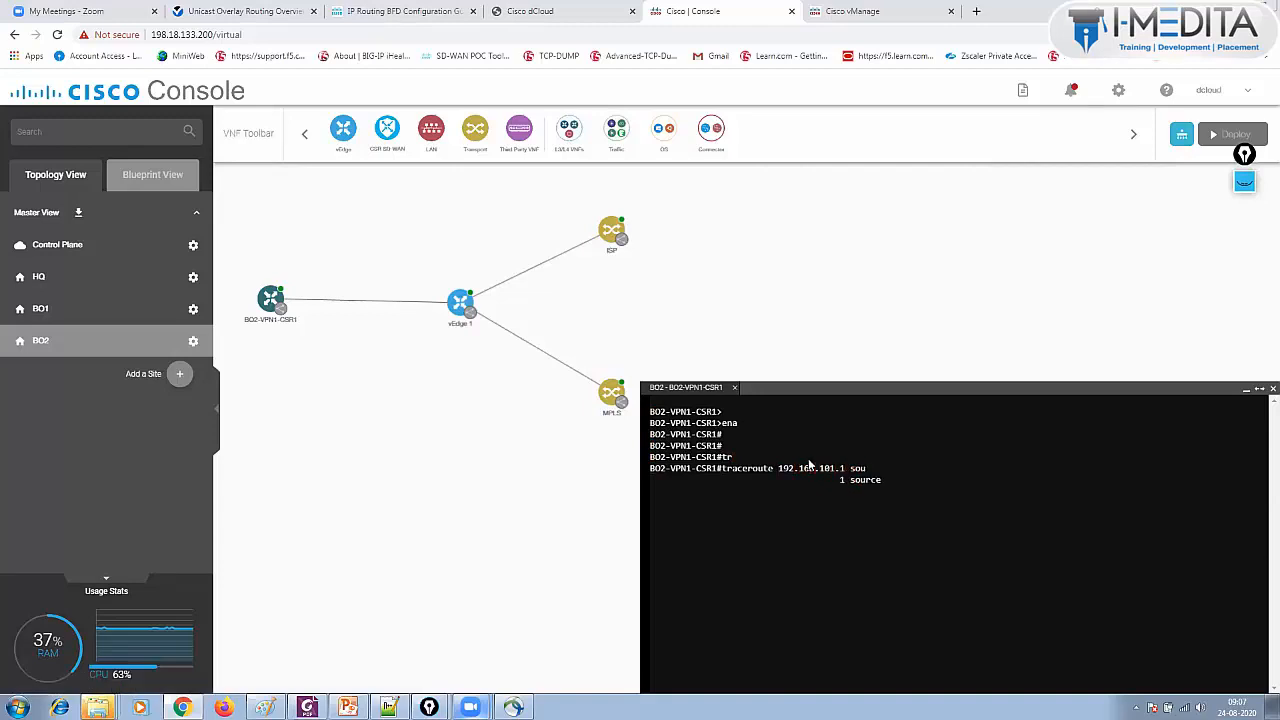
{"action": "type", "text": "lo"}
{"action": "key", "text": "Tab"}
{"action": "type", "text": "1 "}
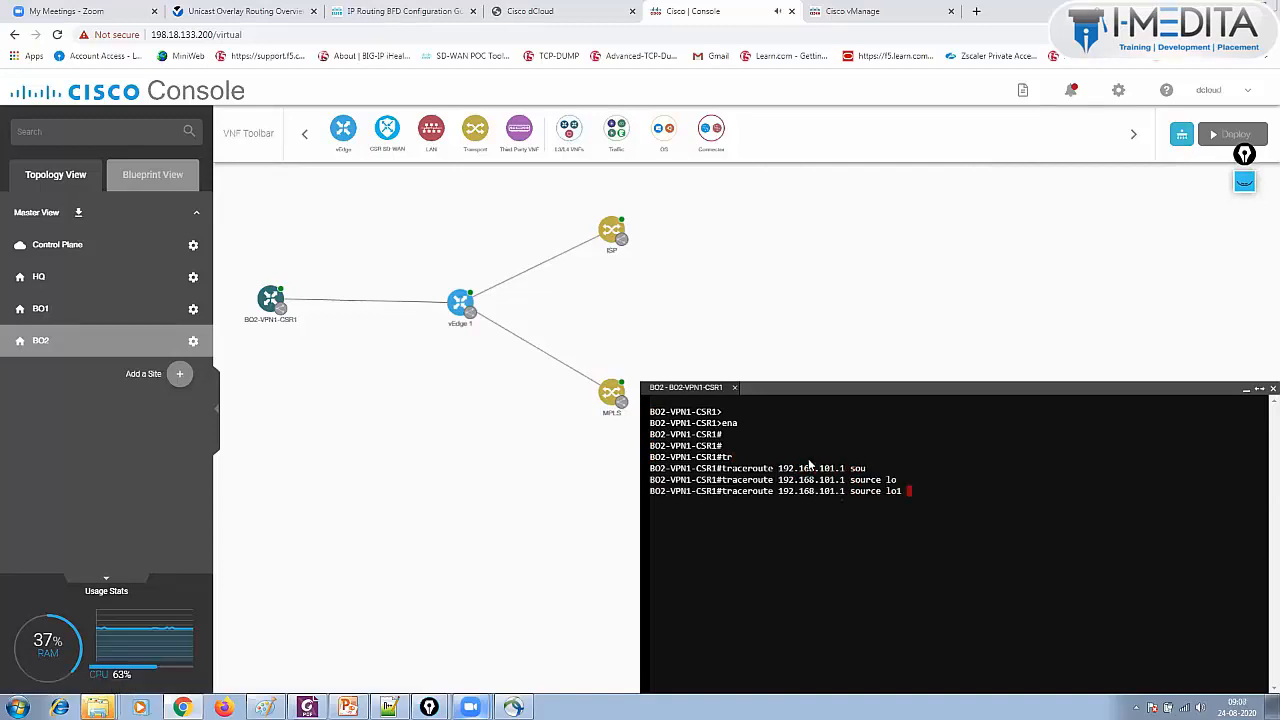
{"action": "type", "text": "nu"}
{"action": "key", "text": "Tab"}
{"action": "key", "text": "Return"}
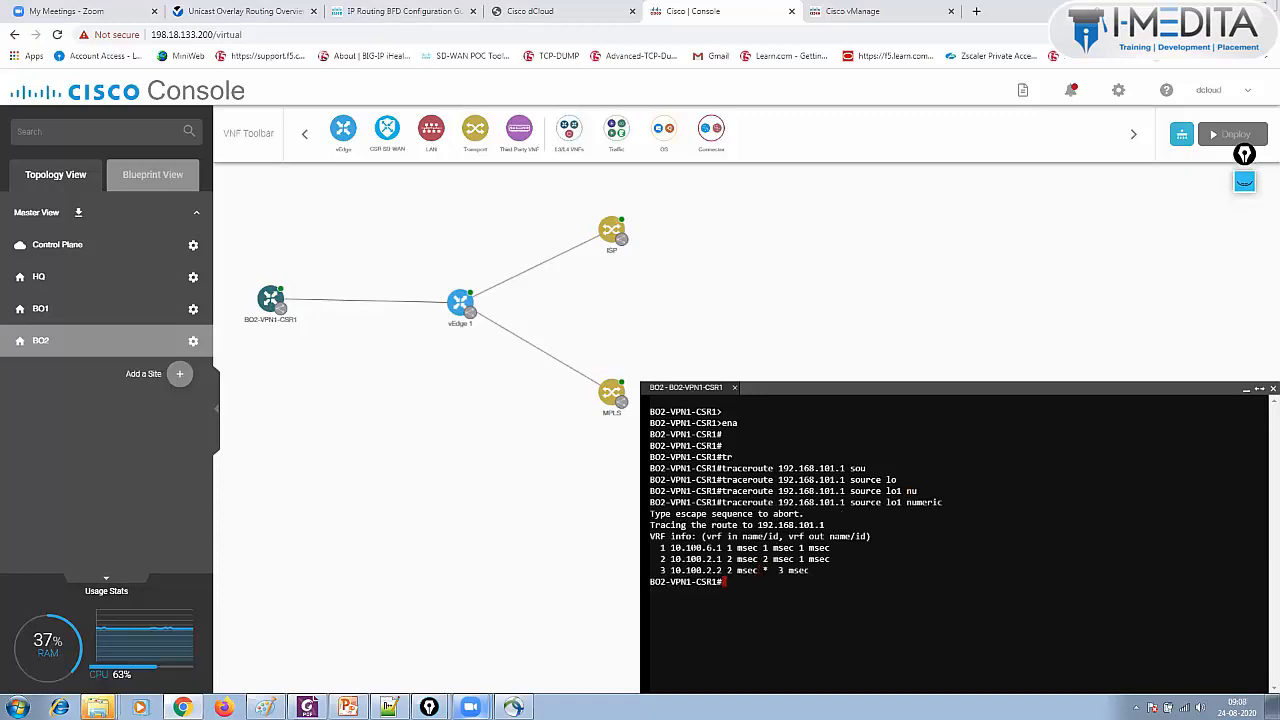
{"action": "key", "text": "Return"}
{"action": "key", "text": "Return"}
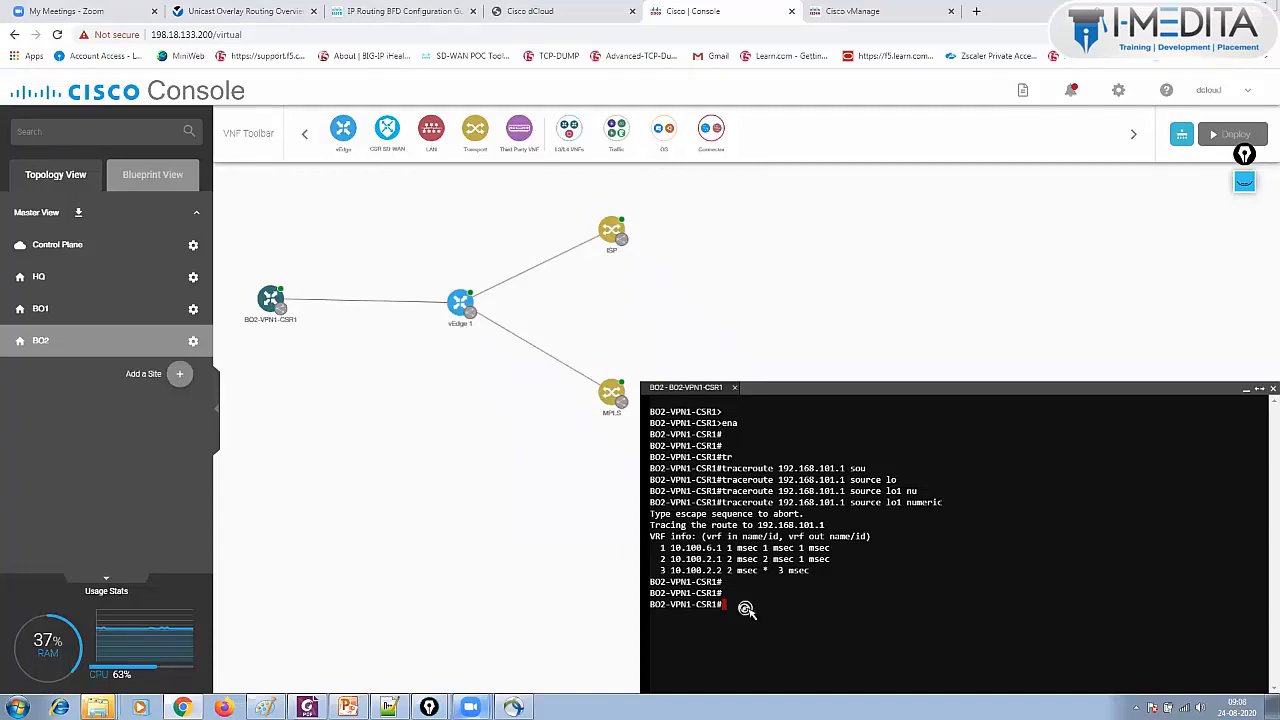
- Start a new centralized policy and add prefix list HQ-VPN1 containing 192.168.101.0/24
{"action": "left_click", "coordinate": [858, 11]}
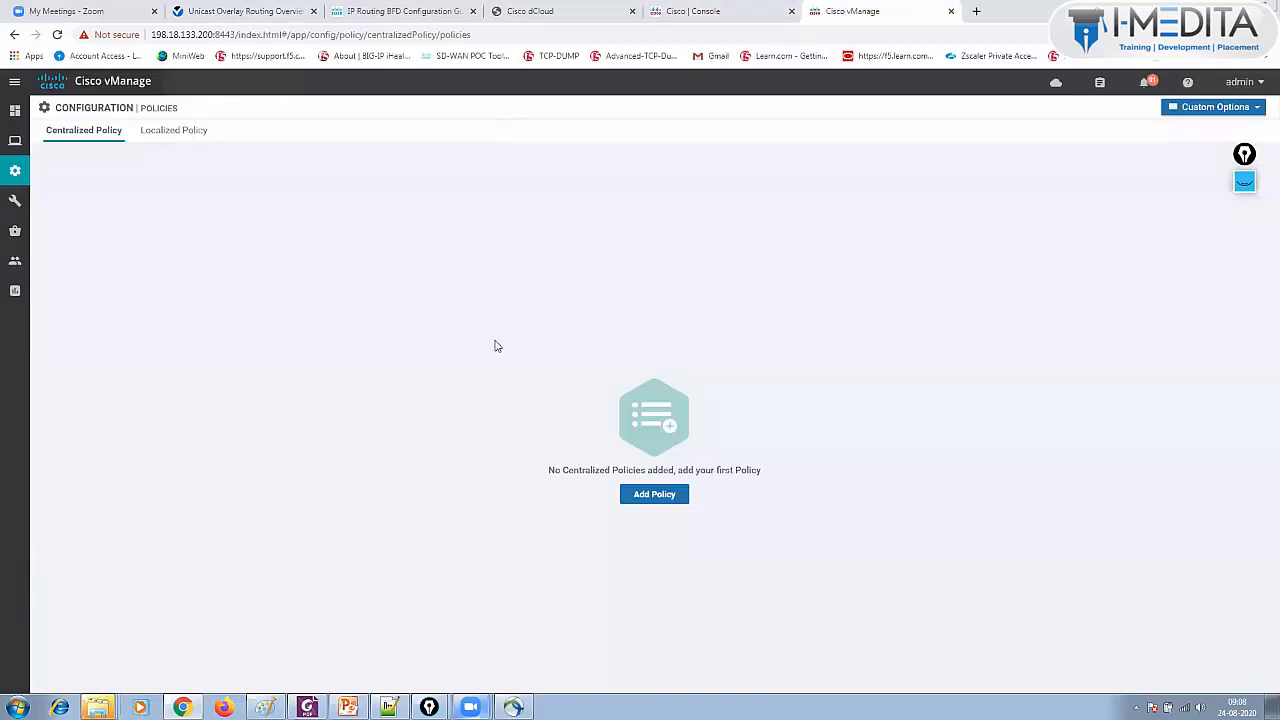
{"action": "left_click", "coordinate": [658, 497]}
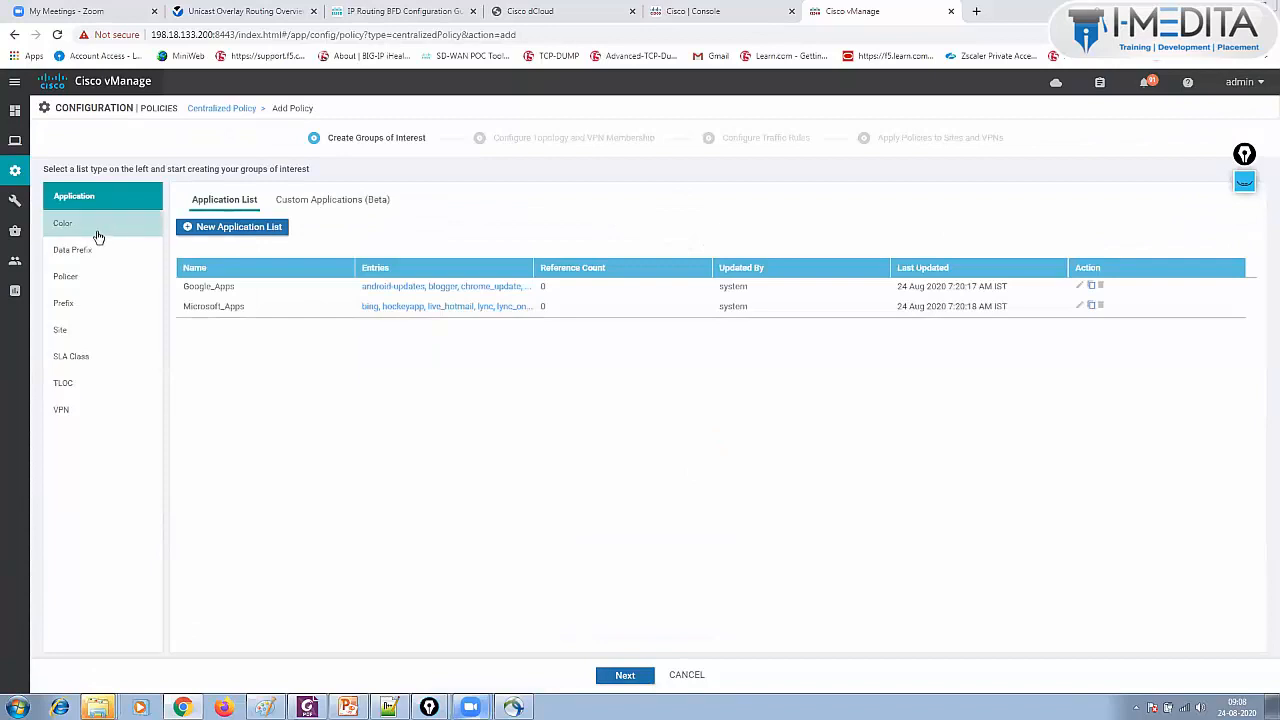
{"action": "left_click", "coordinate": [86, 307]}
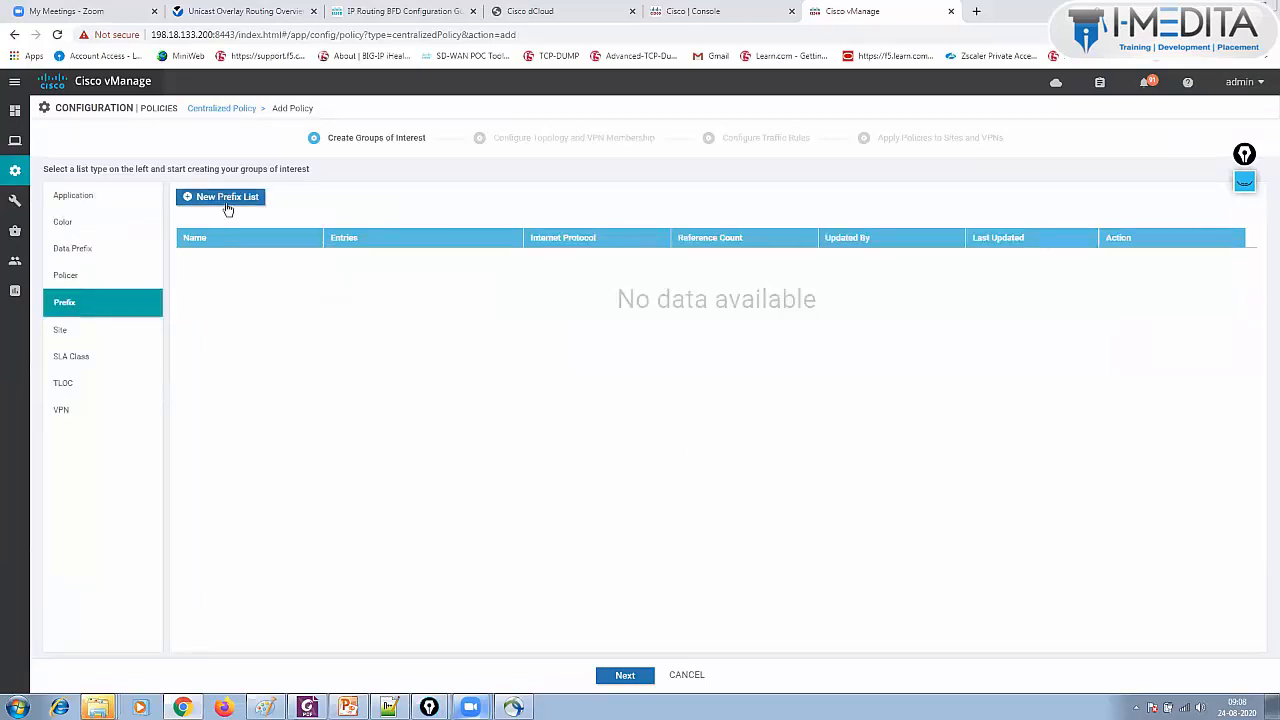
{"action": "left_click", "coordinate": [226, 199]}
{"action": "left_click", "coordinate": [352, 250]}
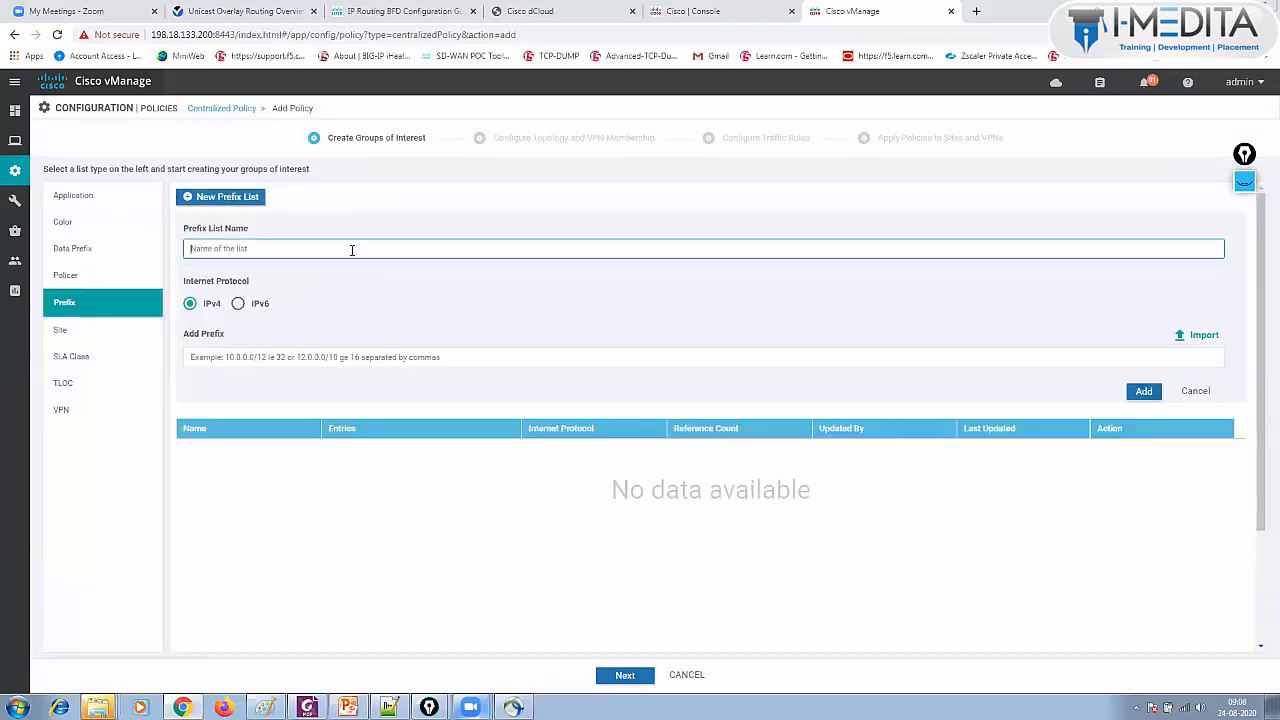
{"action": "type", "text": "192_168_101.0/24"}
{"action": "key", "text": "BackSpace"}
{"action": "key", "text": "BackSpace"}
{"action": "key", "text": "BackSpace"}
{"action": "key", "text": "BackSpace"}
{"action": "key", "text": "BackSpace"}
{"action": "key", "text": "BackSpace"}
{"action": "key", "text": "BackSpace"}
{"action": "key", "text": "BackSpace"}
{"action": "key", "text": "BackSpace"}
{"action": "key", "text": "BackSpace"}
{"action": "key", "text": "BackSpace"}
{"action": "key", "text": "BackSpace"}
{"action": "key", "text": "BackSpace"}
{"action": "key", "text": "BackSpace"}
{"action": "key", "text": "BackSpace"}
{"action": "key", "text": "BackSpace"}
{"action": "type", "text": "HQ-VPN1"}
{"action": "left_click", "coordinate": [355, 358]}
{"action": "type", "text": "192"}
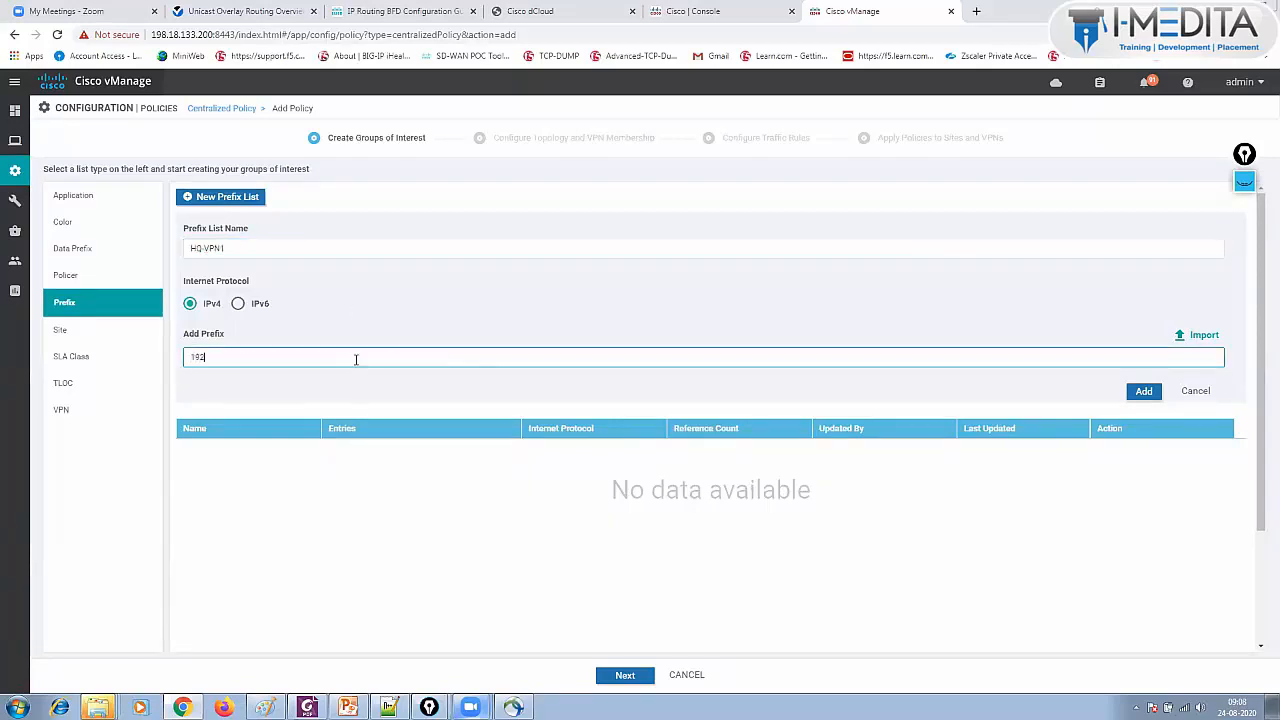
{"action": "type", "text": ".168.101.0/24"}
{"action": "left_click", "coordinate": [1142, 392]}
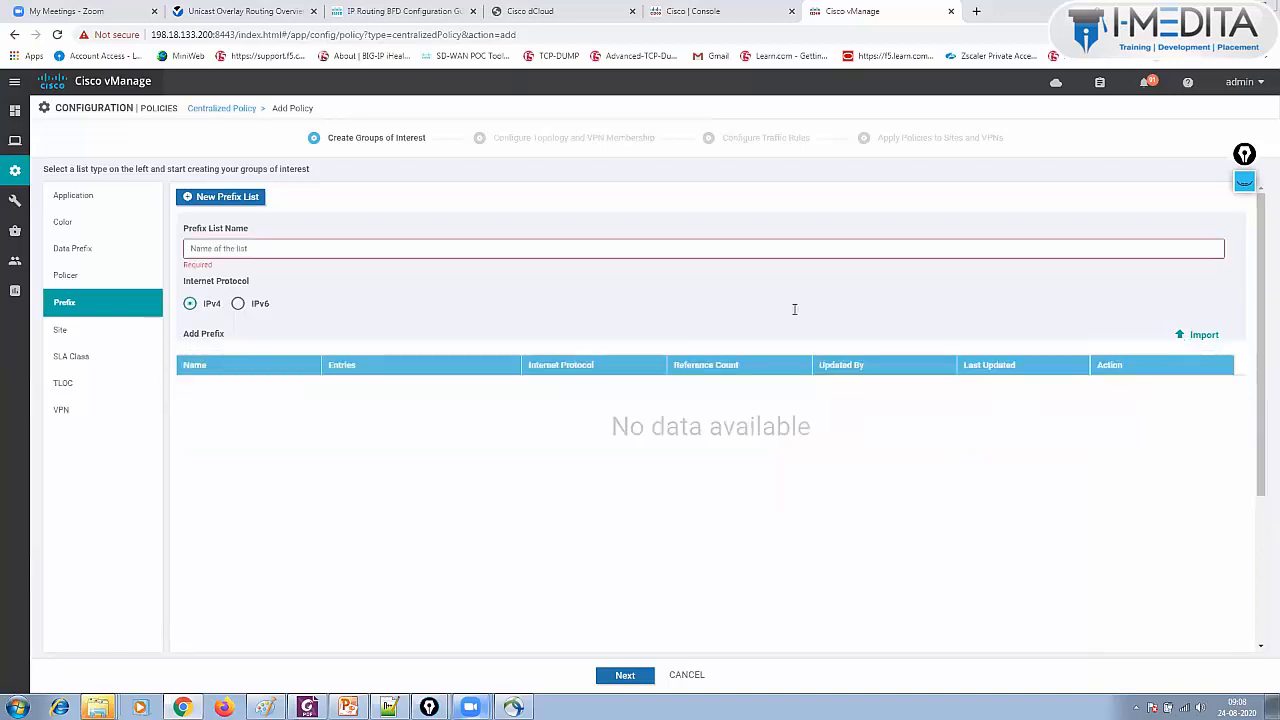
- Begin a second prefix list BO2-VPN1 with prefix 192.168.103.0/24
{"action": "left_click", "coordinate": [246, 198]}
{"action": "left_click", "coordinate": [304, 252]}
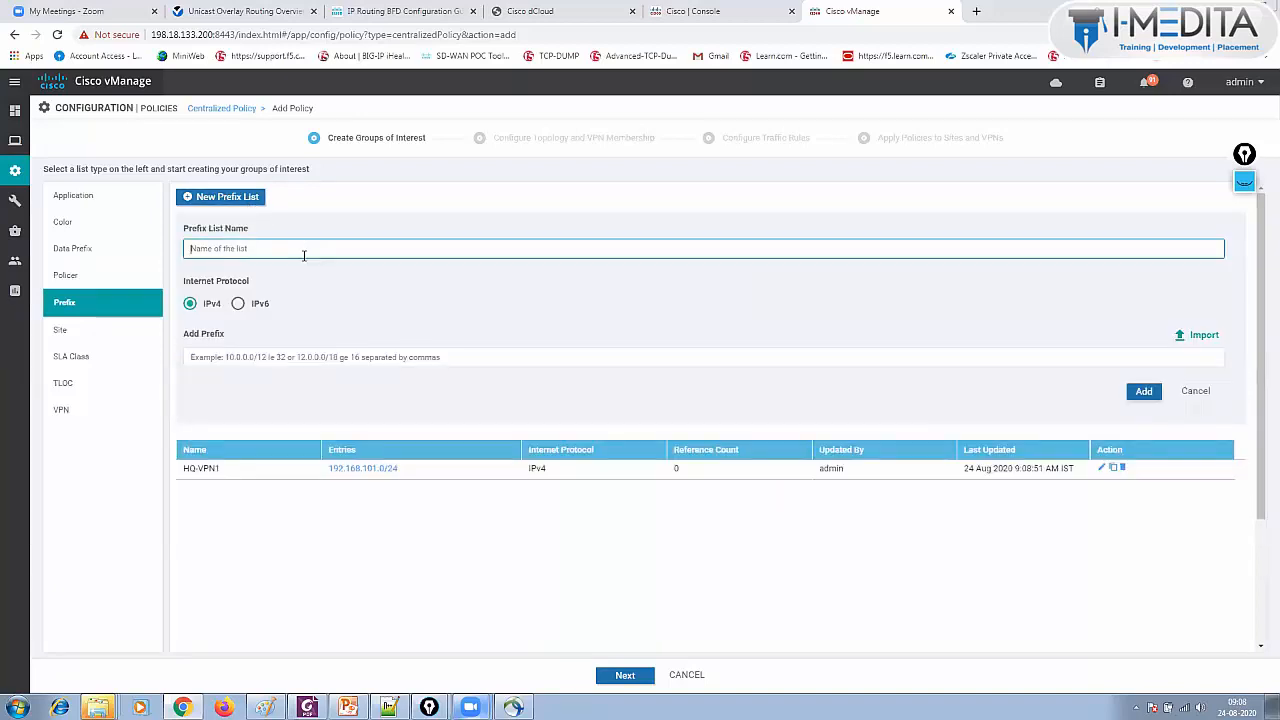
{"action": "type", "text": "BO2-VPN1"}
{"action": "key", "text": "Tab"}
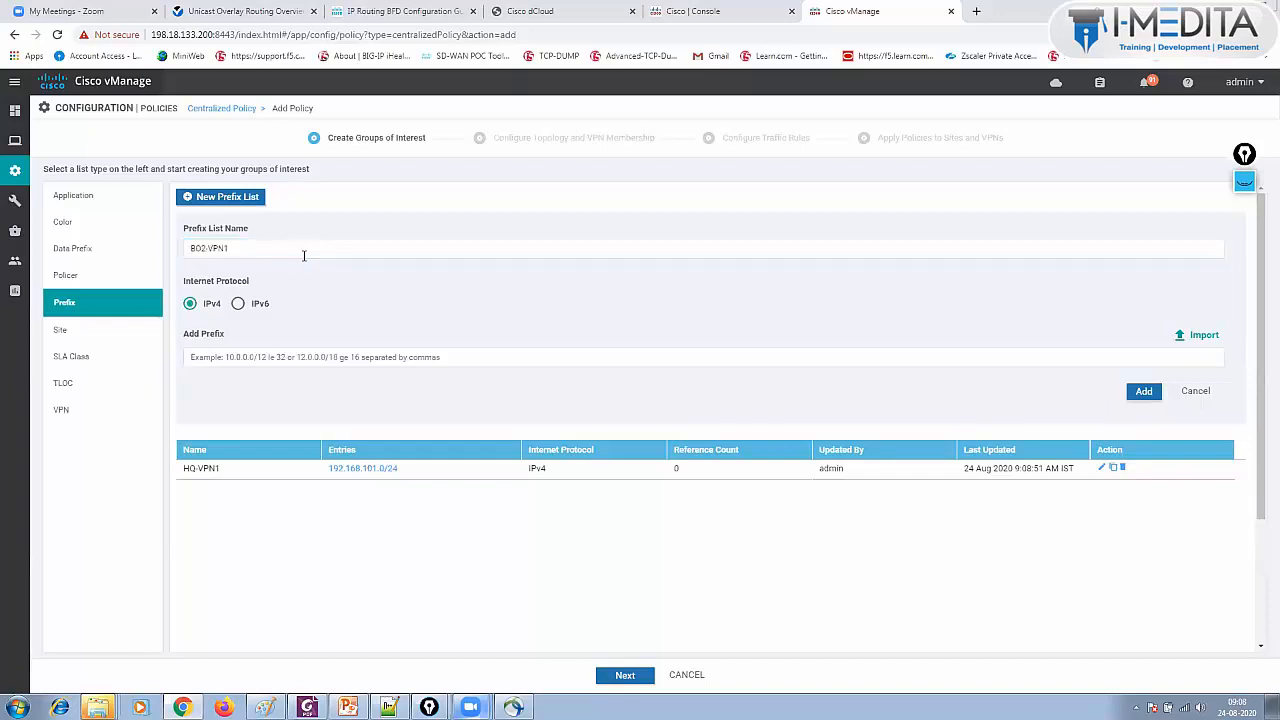
{"action": "left_click", "coordinate": [353, 357]}
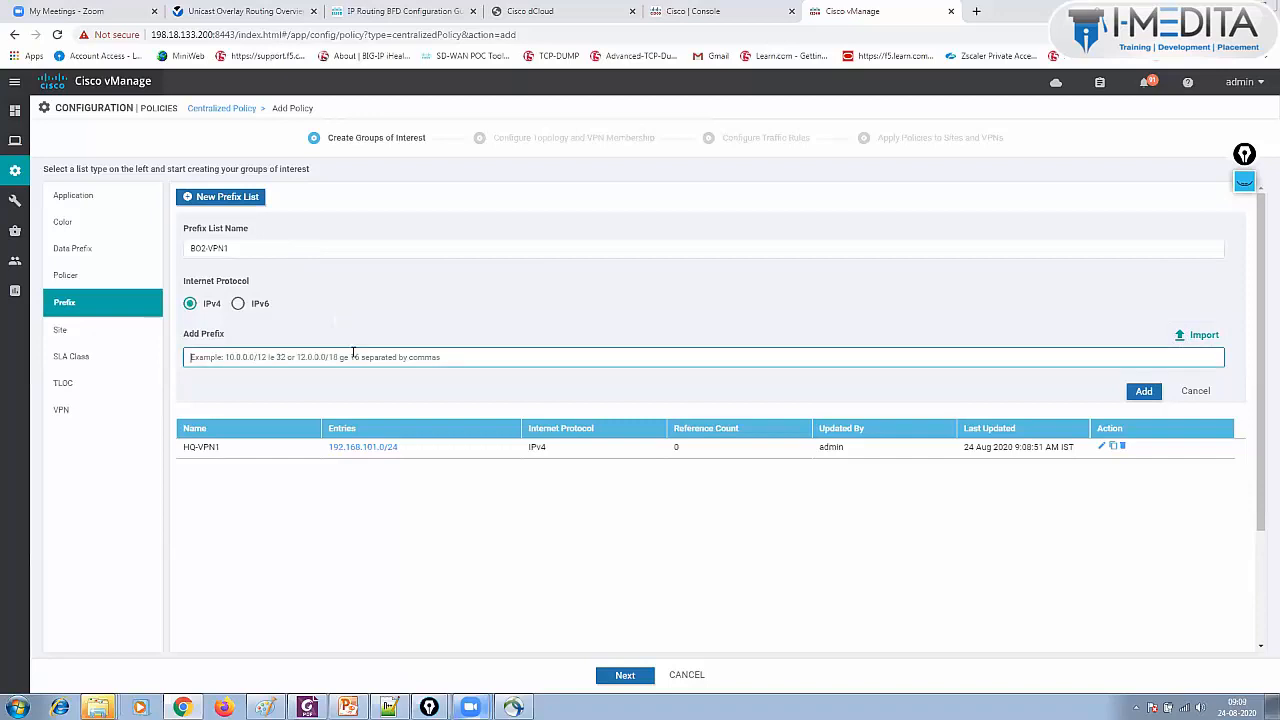
{"action": "type", "text": "192.168.103.0/24"}
- Save the BO2-VPN1 prefix list and create site list HQ for site 101
{"action": "left_click", "coordinate": [1141, 390]}
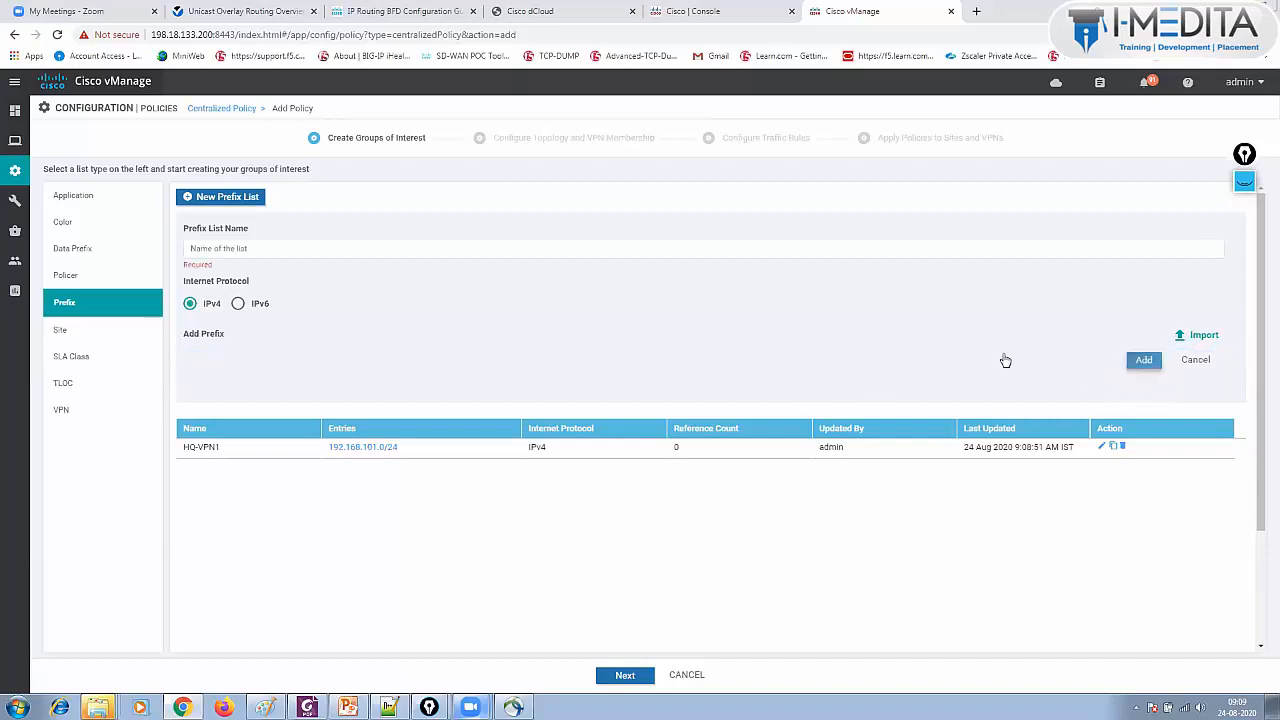
{"action": "left_click", "coordinate": [95, 333]}
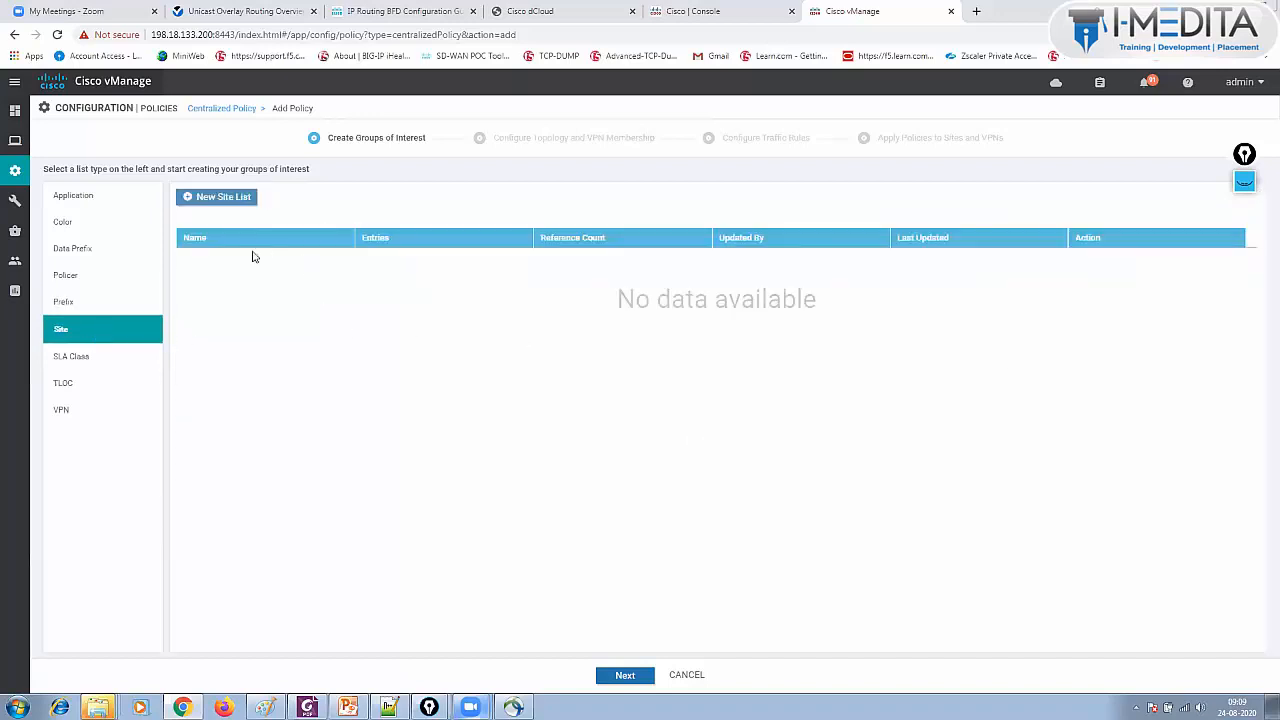
{"action": "left_click", "coordinate": [214, 198]}
{"action": "left_click", "coordinate": [244, 246]}
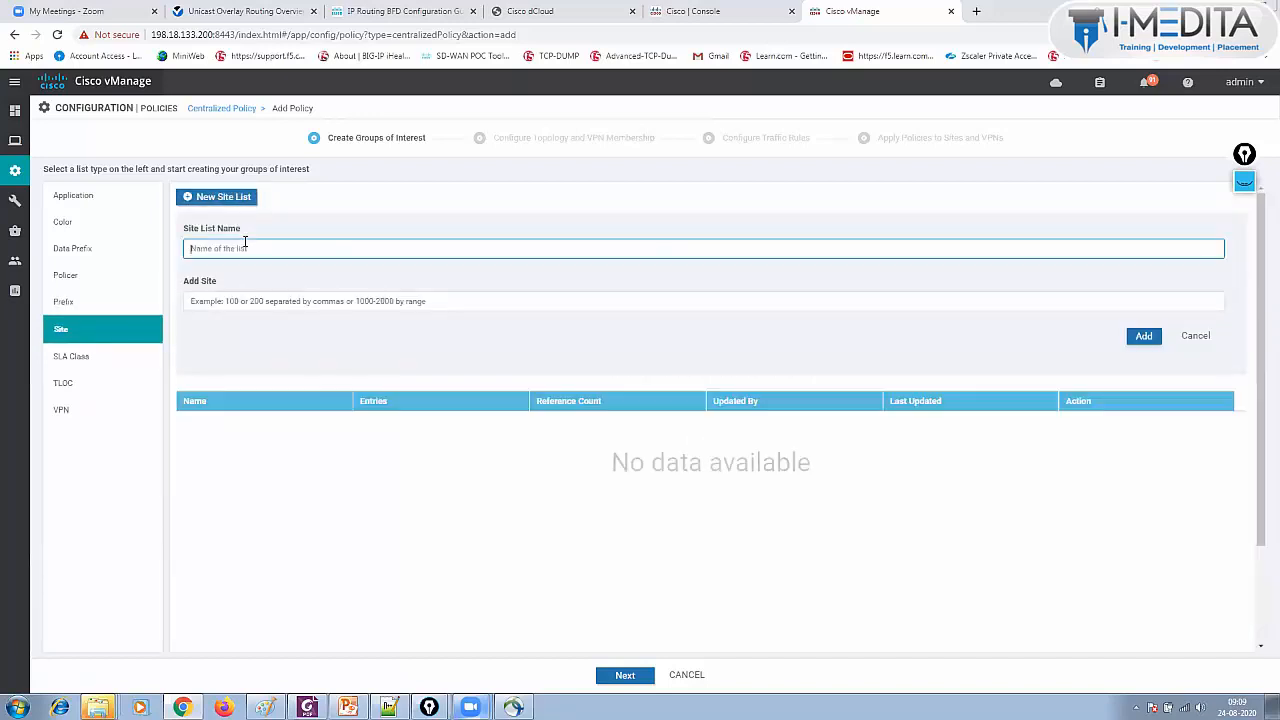
{"action": "type", "text": "HQ"}
{"action": "key", "text": "Tab"}
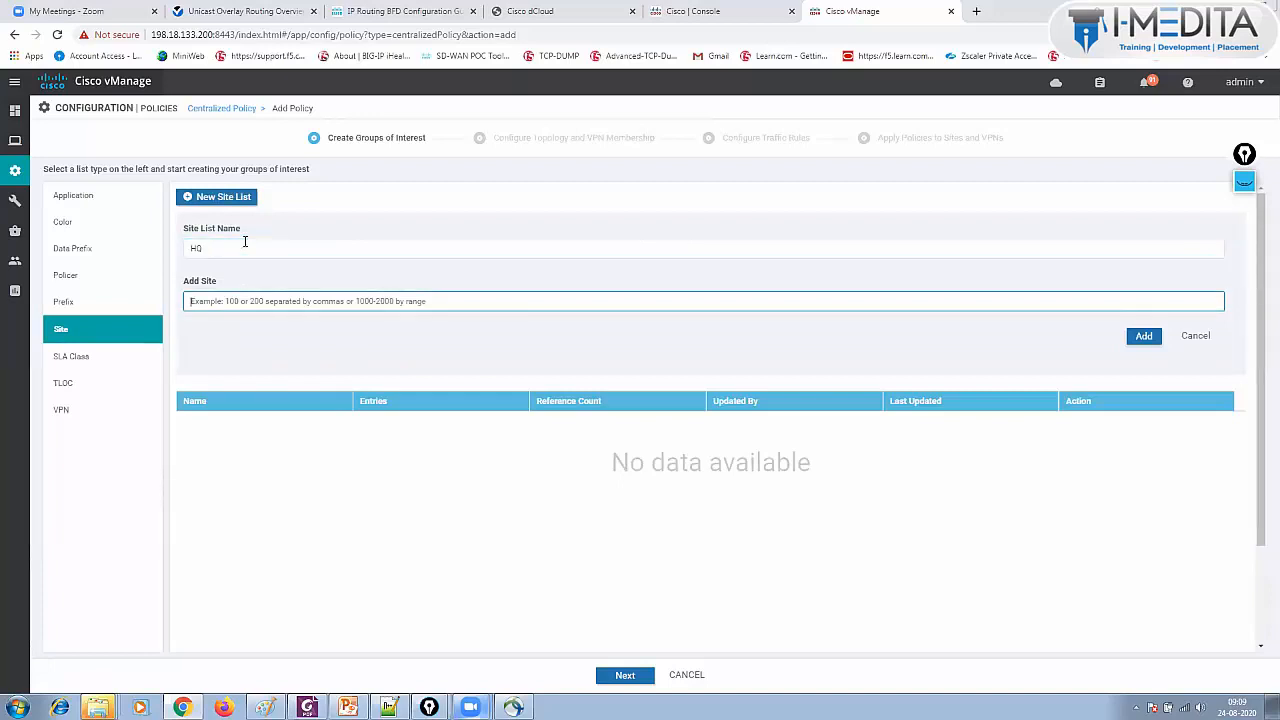
{"action": "type", "text": "101"}
{"action": "left_click", "coordinate": [1140, 336]}
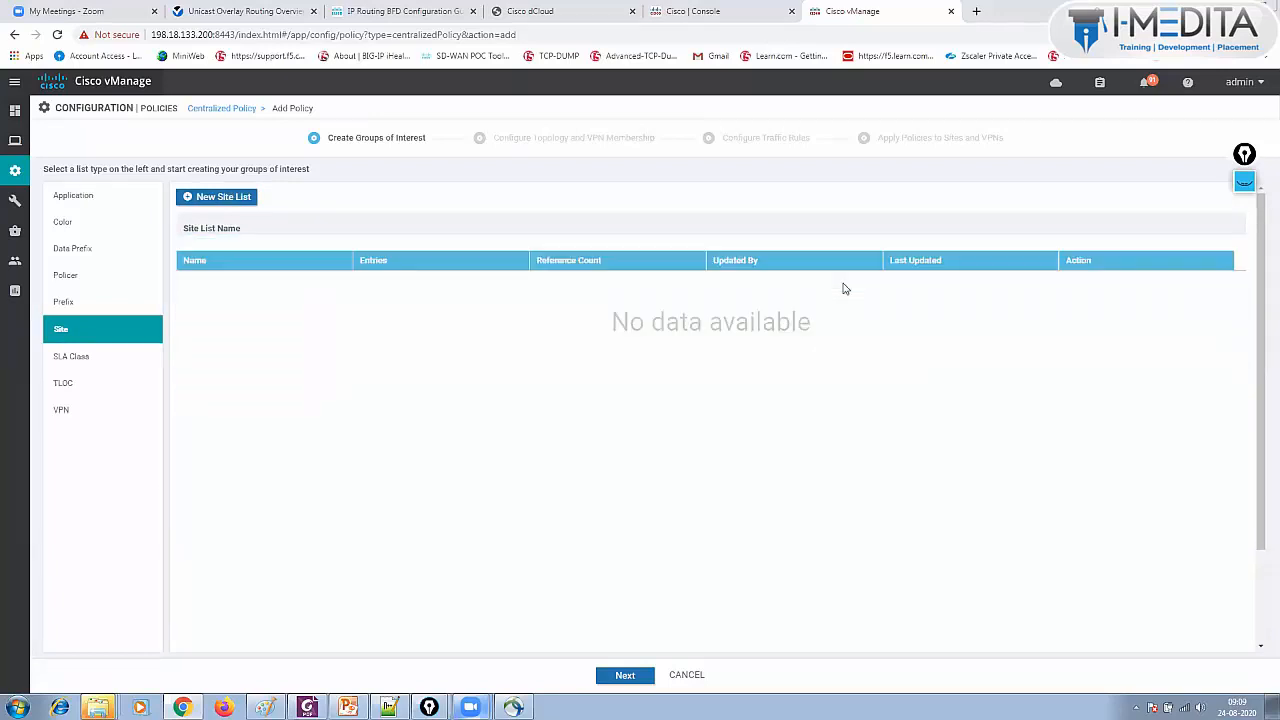
- Create site lists BO1 for site 201 and BO2 for site 202
{"action": "left_click", "coordinate": [238, 200]}
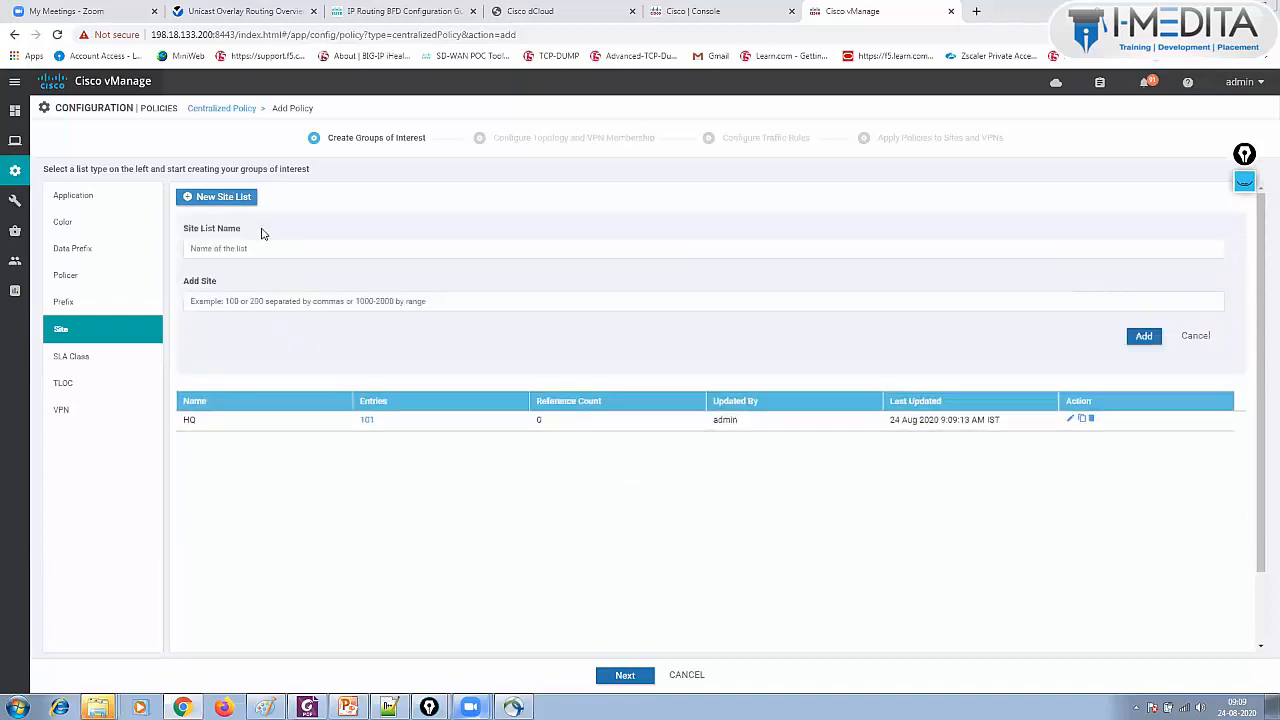
{"action": "left_click", "coordinate": [264, 246]}
{"action": "type", "text": "BO1"}
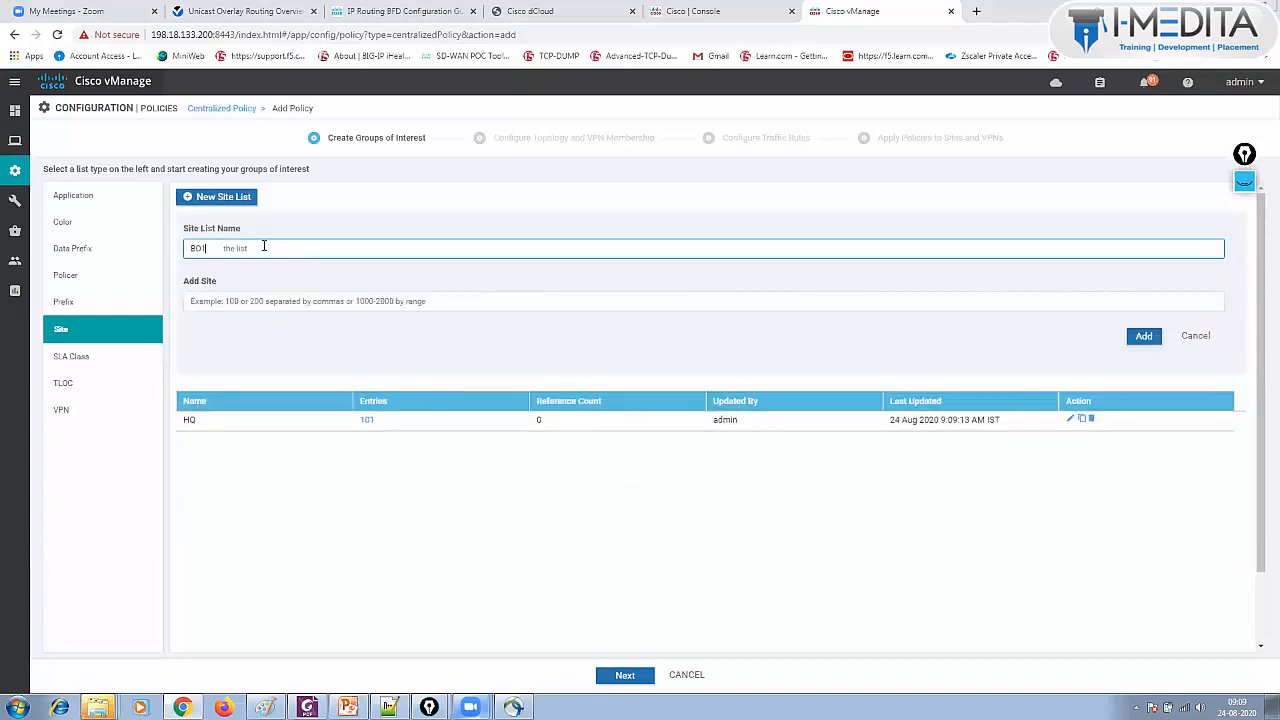
{"action": "key", "text": "Tab"}
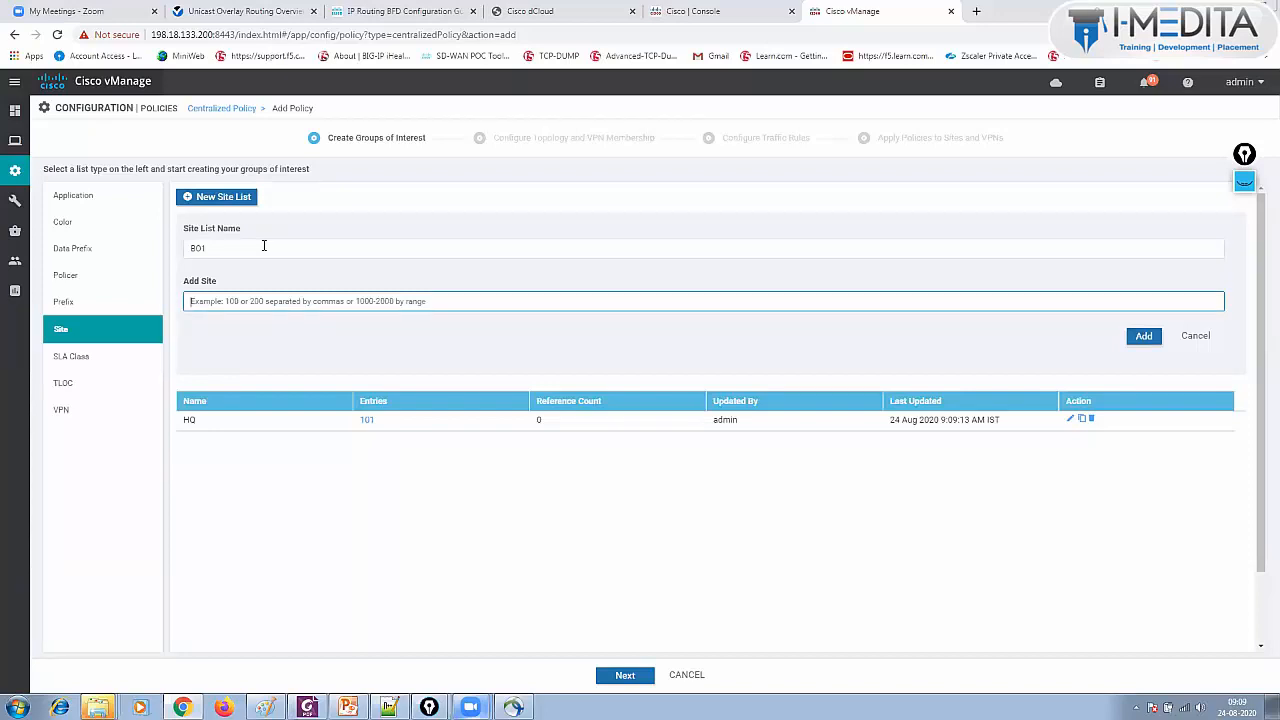
{"action": "type", "text": "201"}
{"action": "left_click", "coordinate": [1132, 342]}
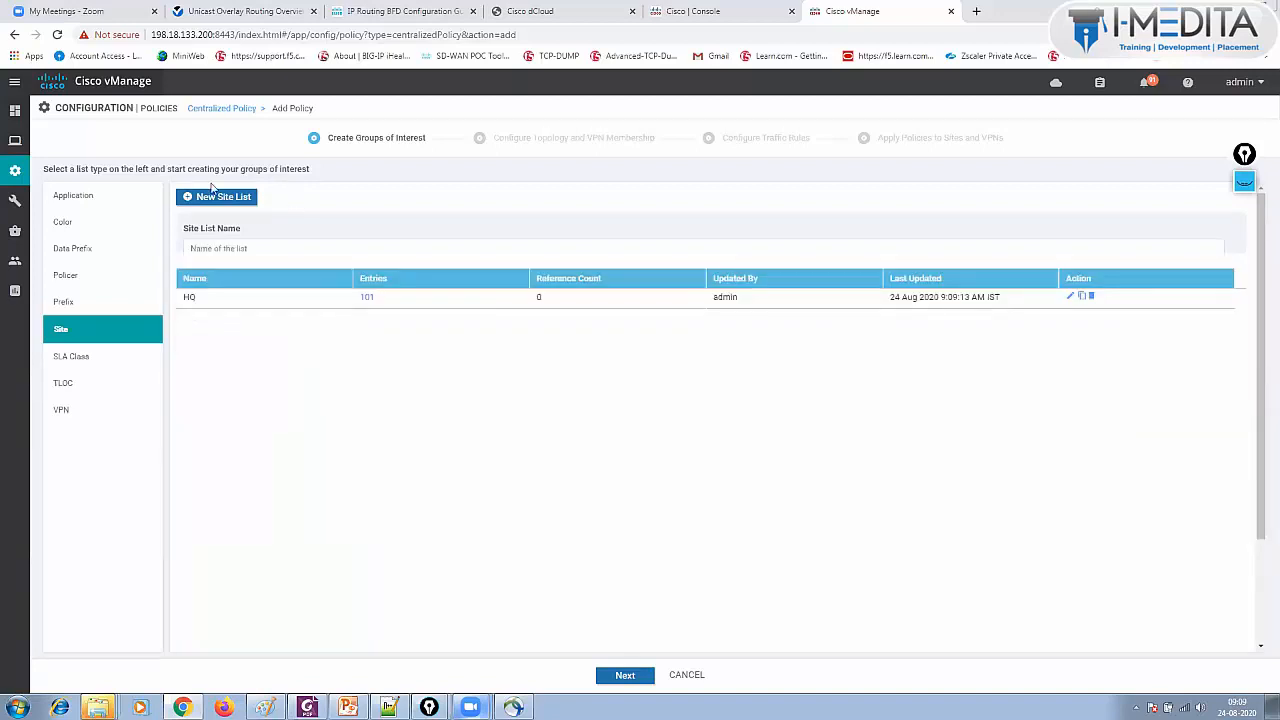
{"action": "left_click", "coordinate": [202, 199]}
{"action": "left_click", "coordinate": [227, 247]}
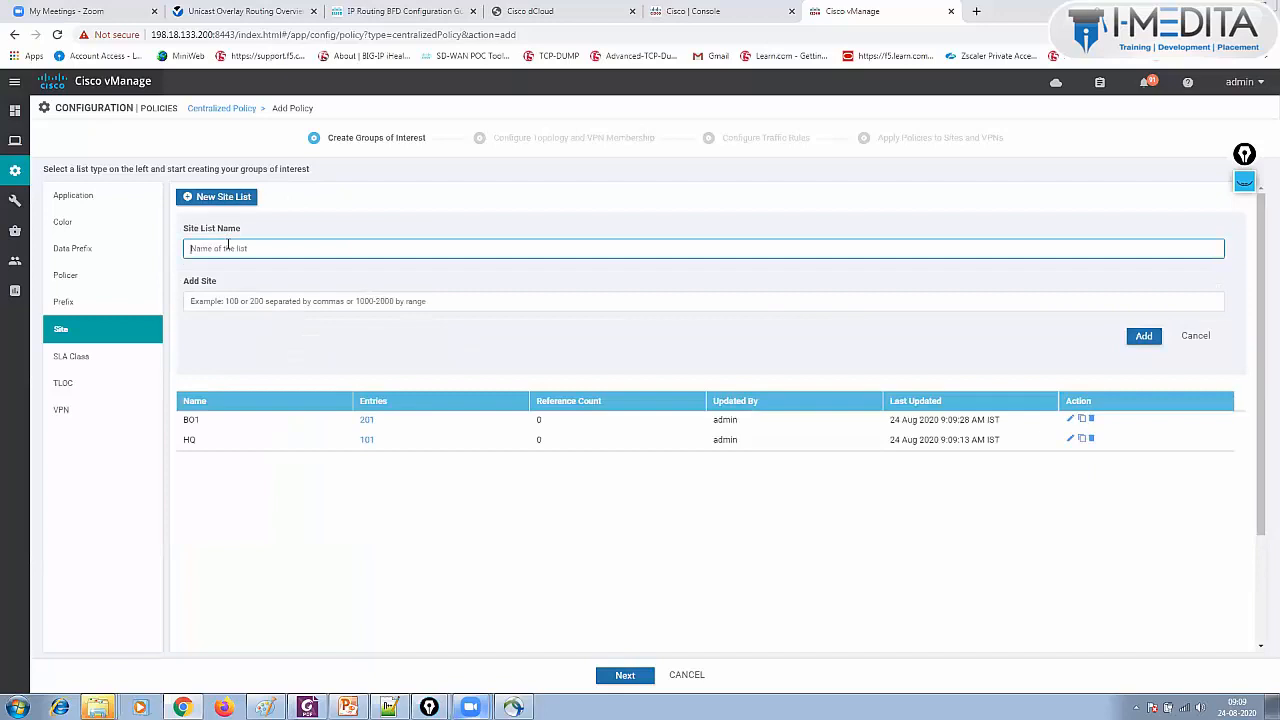
{"action": "type", "text": "BO2"}
{"action": "key", "text": "Tab"}
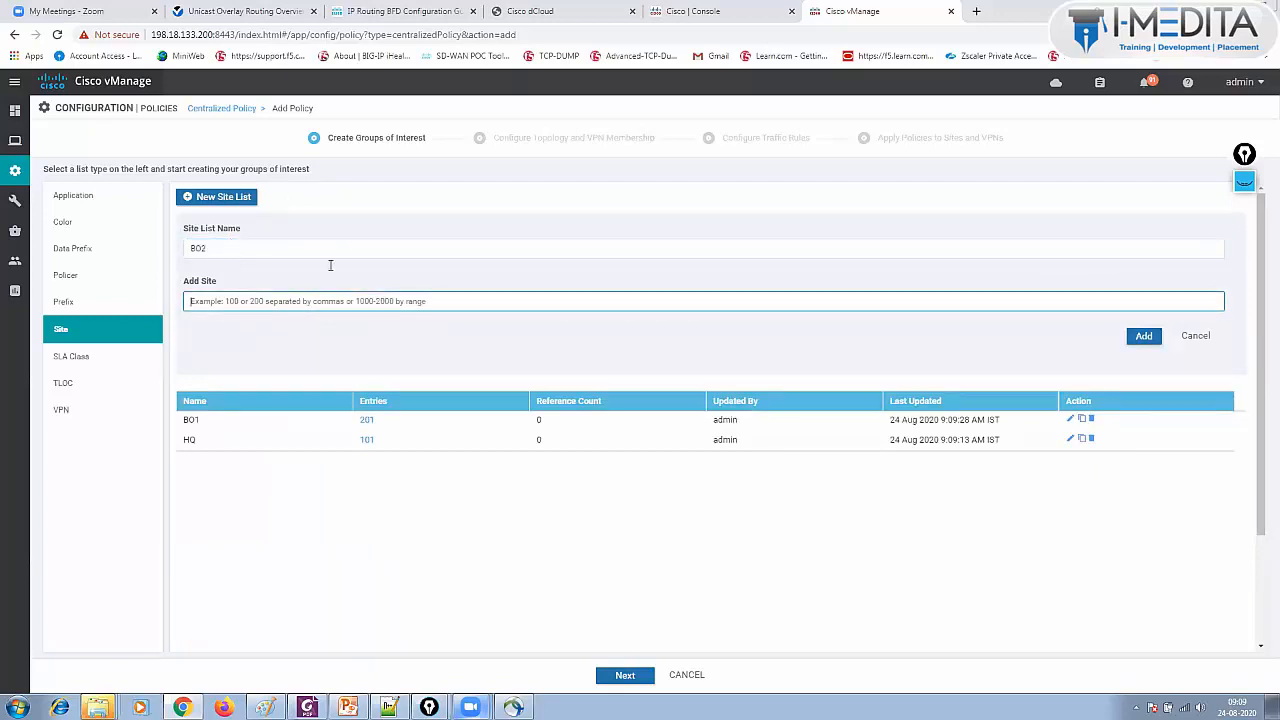
{"action": "type", "text": "202"}
{"action": "left_click", "coordinate": [1142, 335]}
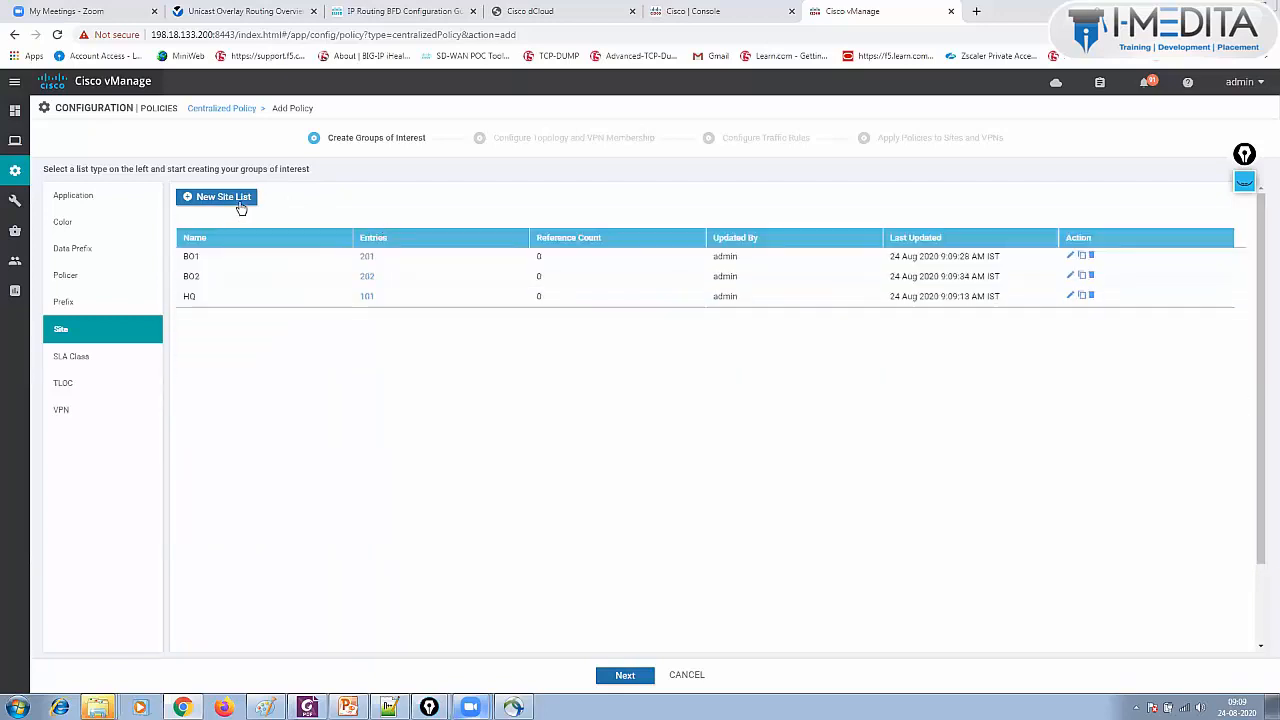
- Create site list AllBranches covering sites 201,202
{"action": "left_click", "coordinate": [238, 200]}
{"action": "left_click", "coordinate": [259, 245]}
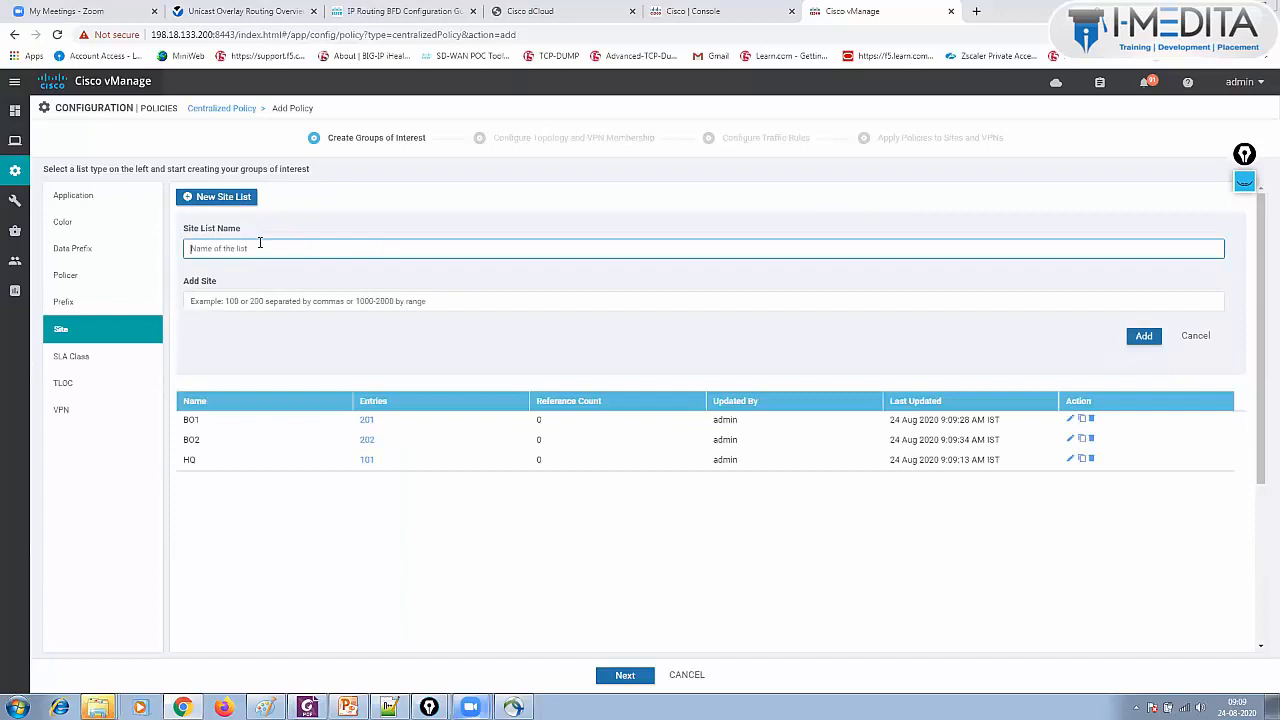
{"action": "type", "text": "AllBra"}
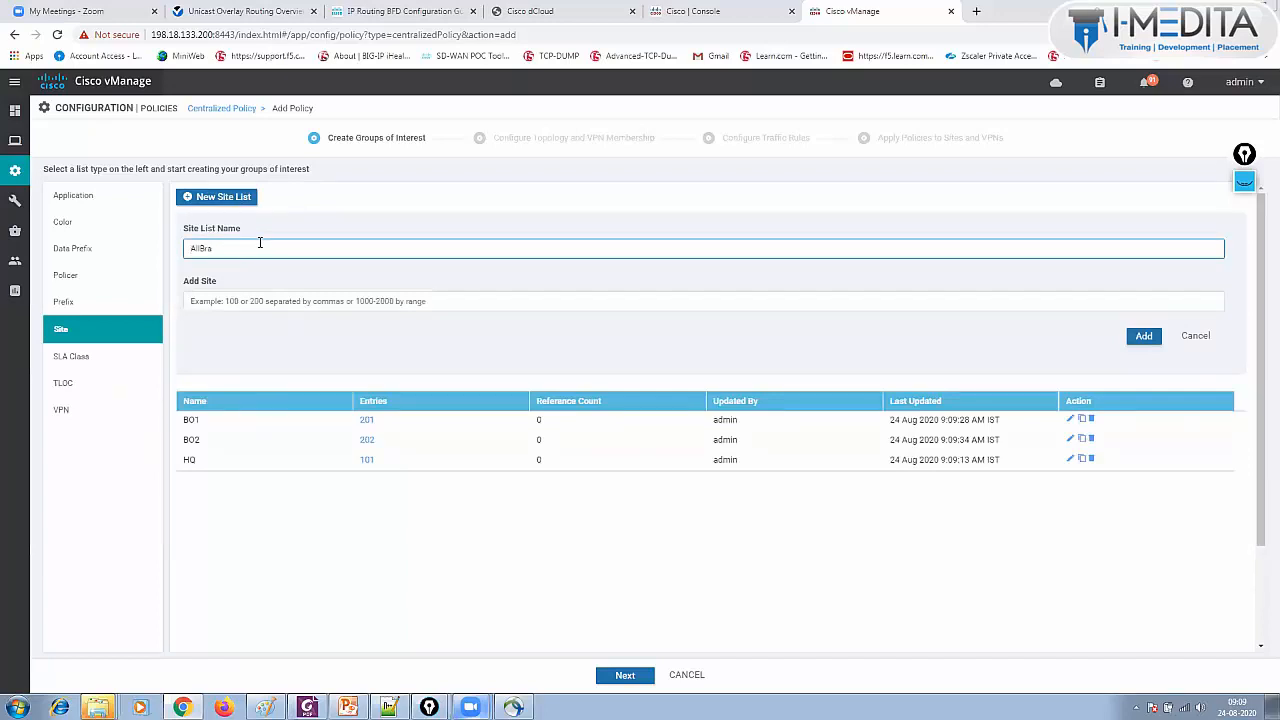
{"action": "type", "text": "nches"}
{"action": "key", "text": "Tab"}
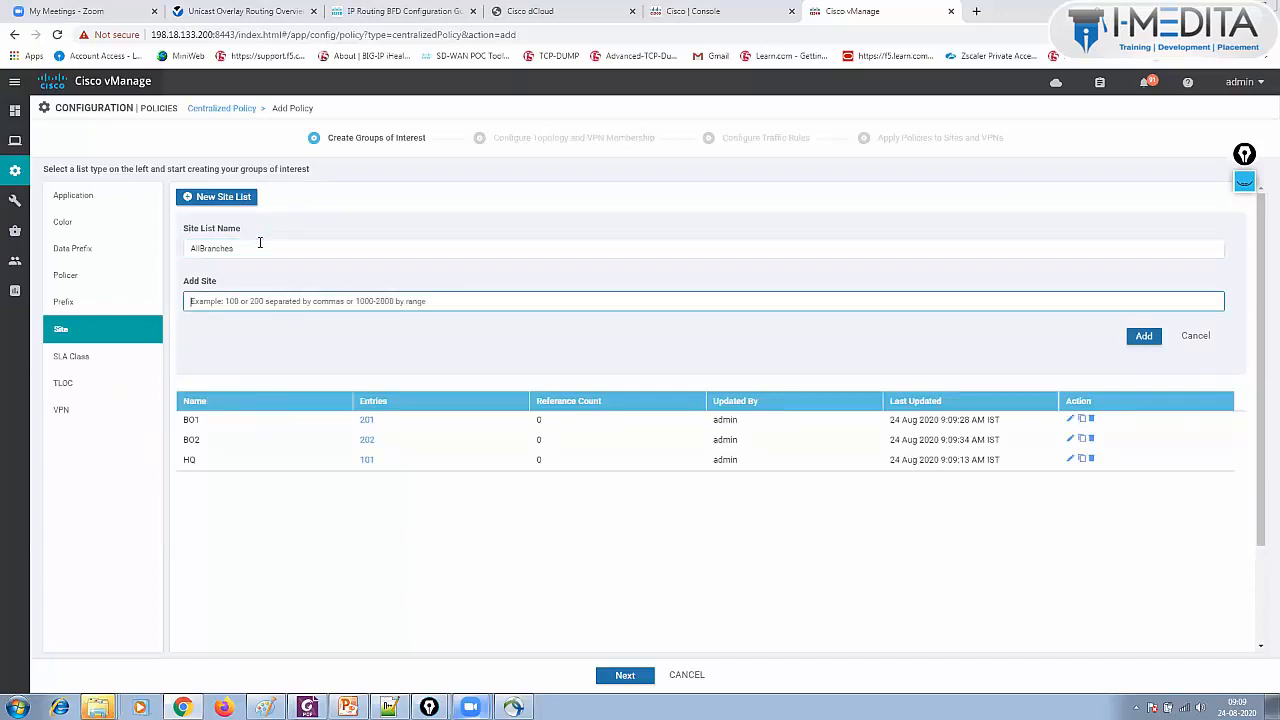
{"action": "type", "text": "201,202"}
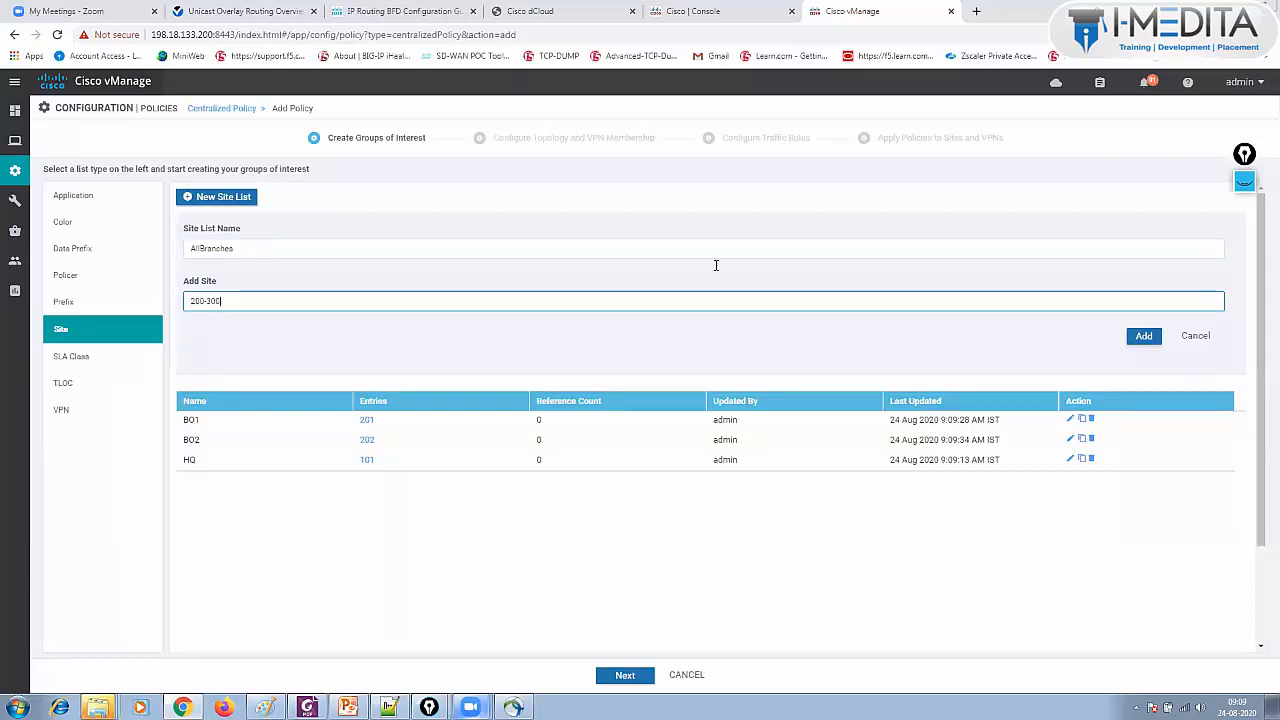
{"action": "left_click", "coordinate": [1146, 340]}
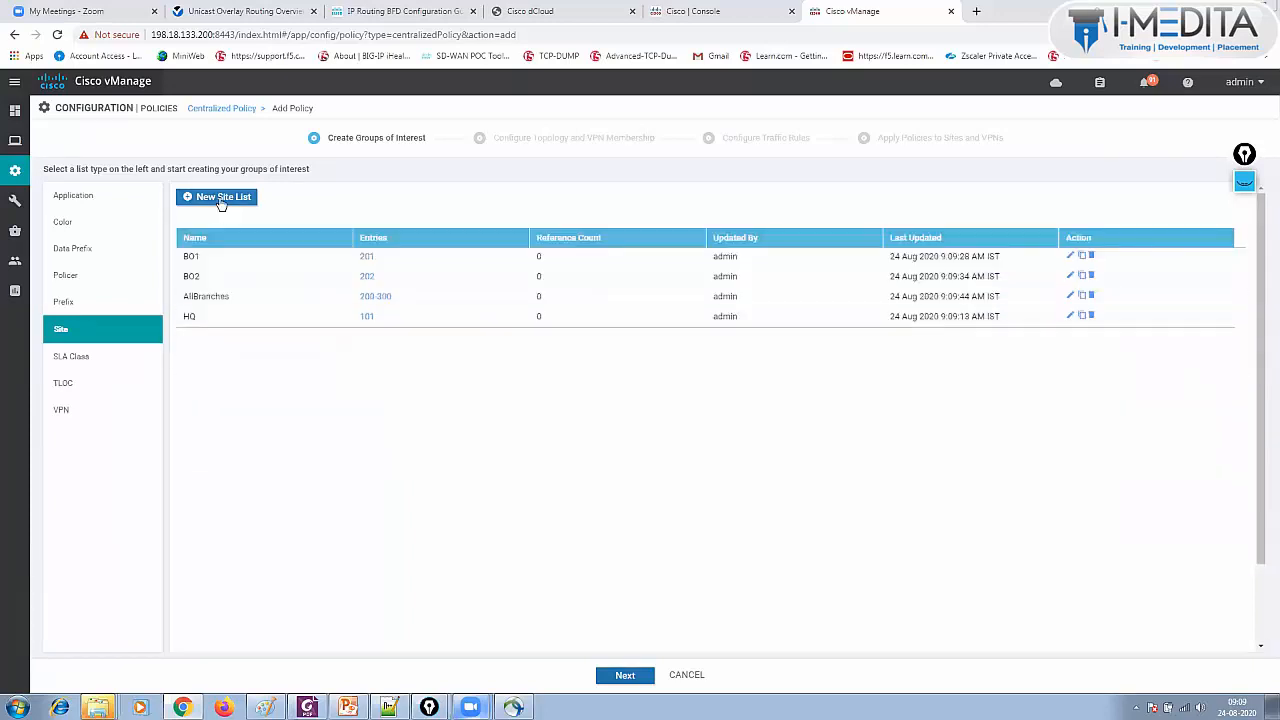
- Create site list AllSites covering sites 1-300
{"action": "left_click", "coordinate": [220, 197]}
{"action": "left_click", "coordinate": [233, 248]}
{"action": "type", "text": "ALL"}
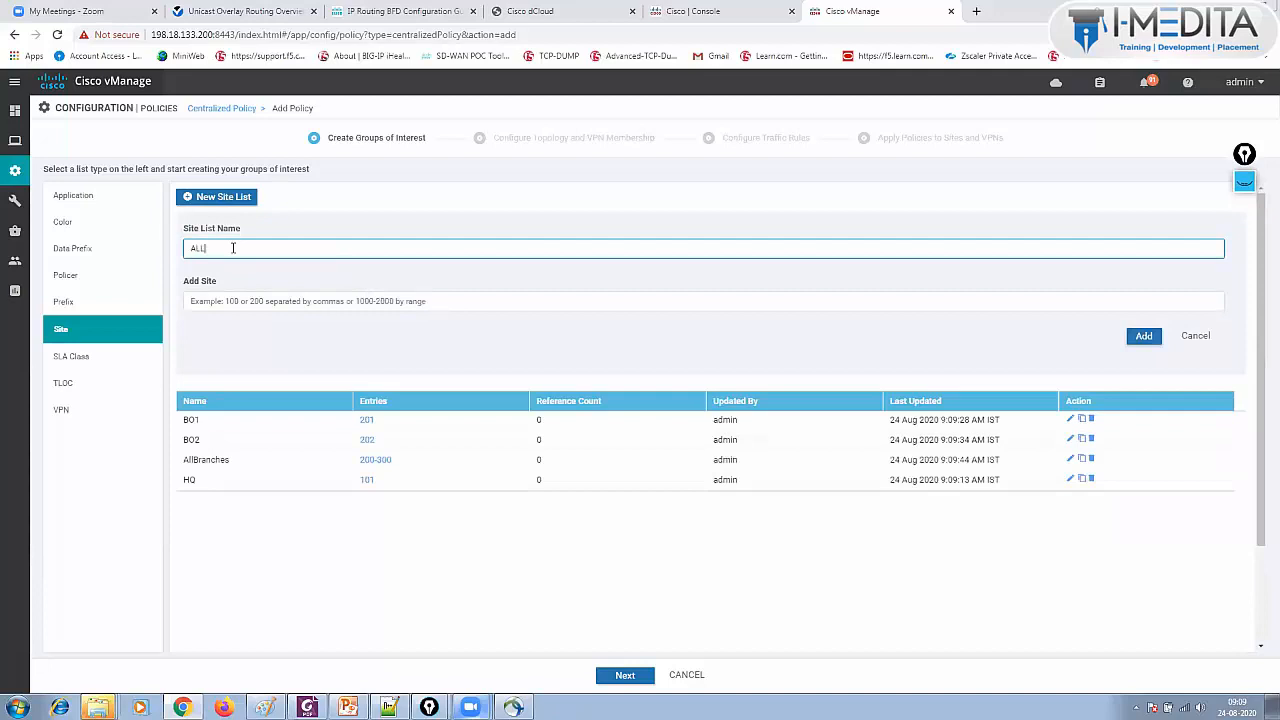
{"action": "key", "text": "BackSpace"}
{"action": "key", "text": "BackSpace"}
{"action": "type", "text": "llSites"}
{"action": "key", "text": "Tab"}
{"action": "type", "text": "1-300"}
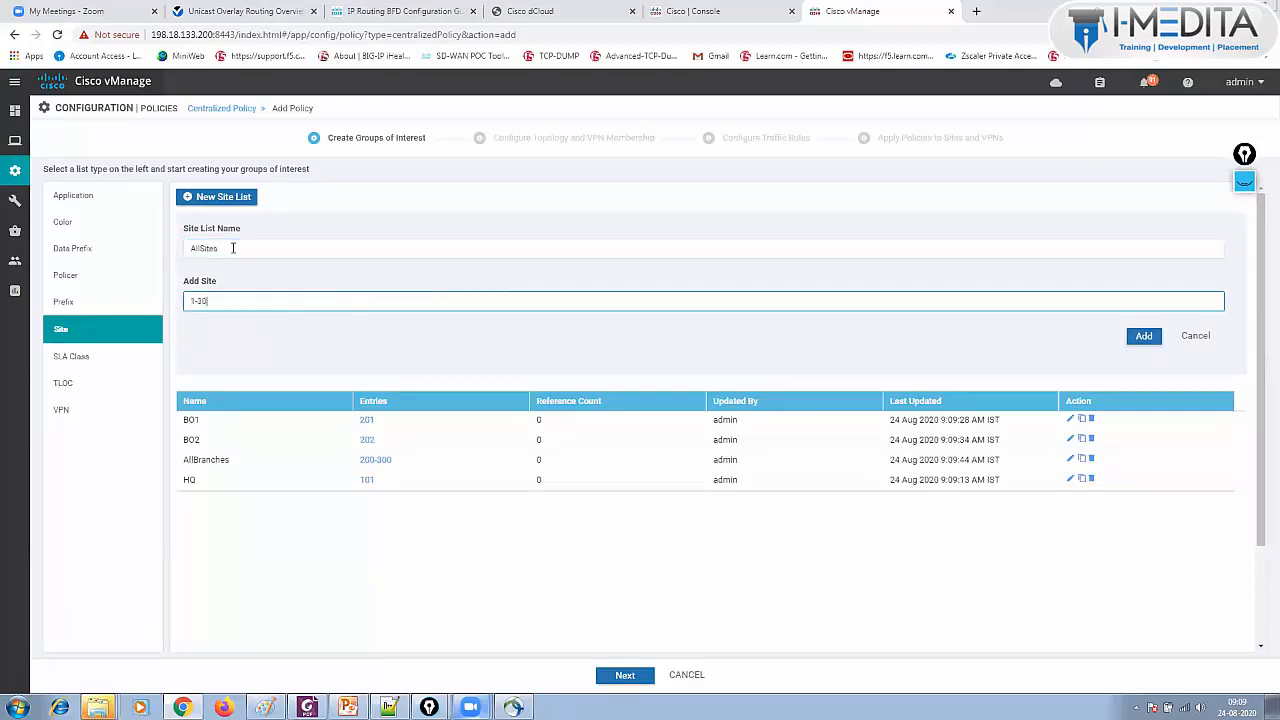
{"action": "left_click", "coordinate": [1144, 337]}
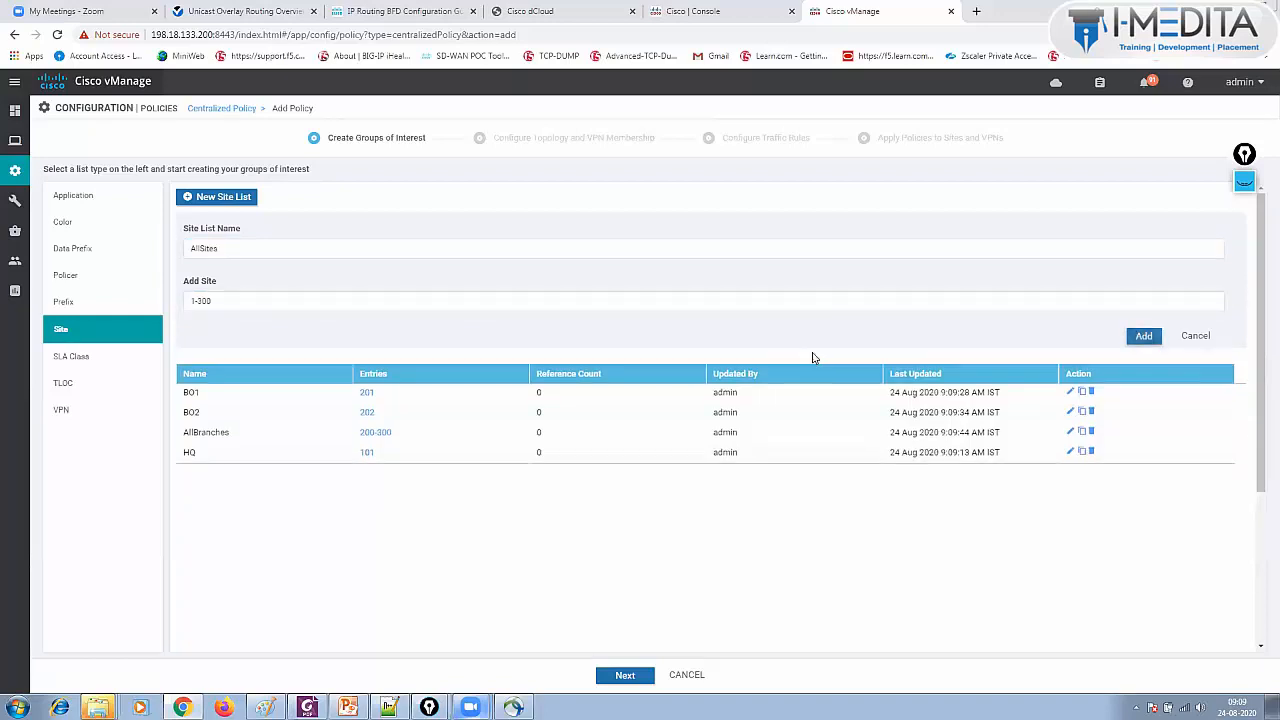
- Create VPN list VPN1 containing VPN 1
{"action": "left_click", "coordinate": [84, 409]}
{"action": "left_click", "coordinate": [213, 199]}
{"action": "left_click", "coordinate": [241, 248]}
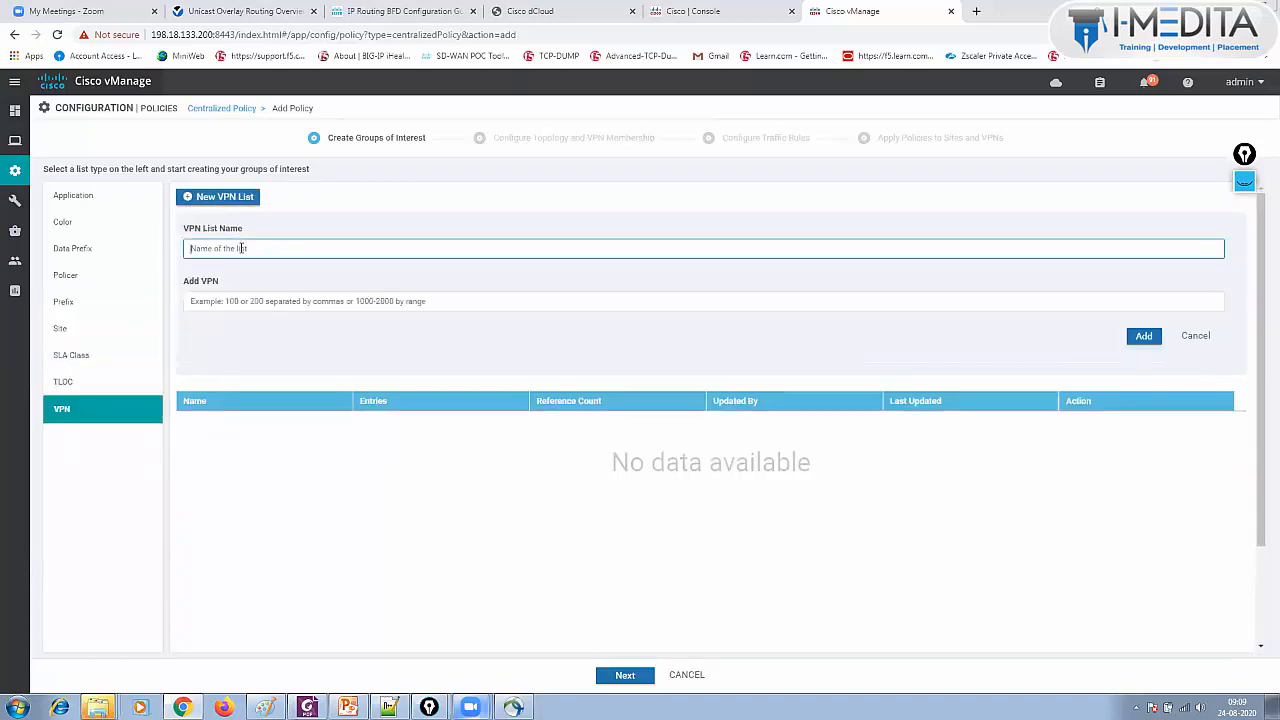
{"action": "type", "text": "VPN1"}
{"action": "key", "text": "Tab"}
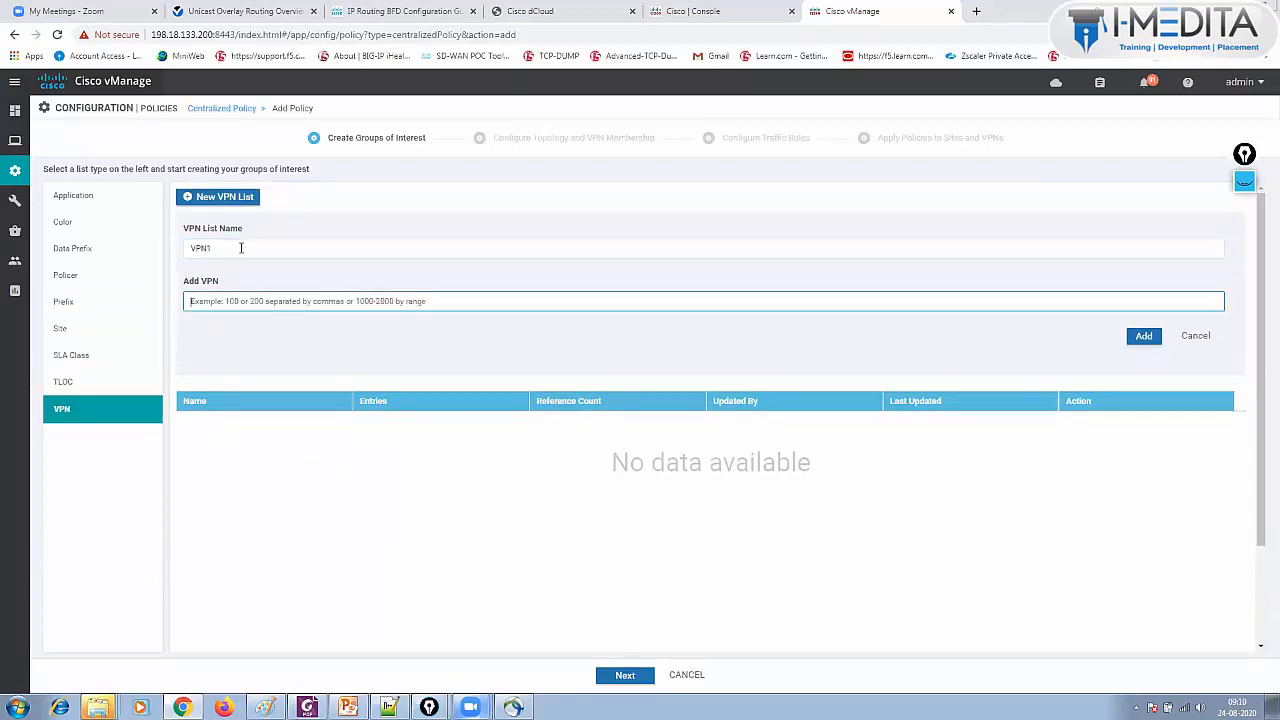
{"action": "type", "text": "1"}
{"action": "left_click", "coordinate": [1143, 336]}
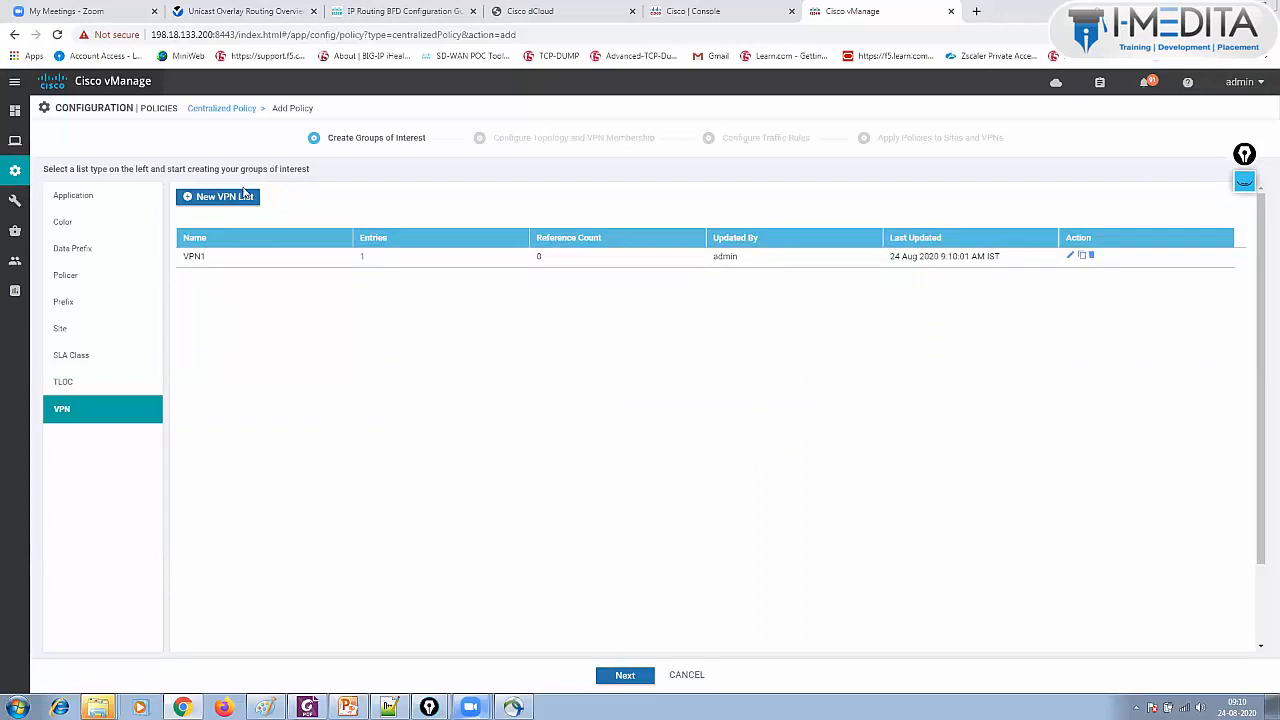
- Create VPN list VPN2 containing VPN 2 and proceed to Configure Topology and VPN Membership
{"action": "left_click", "coordinate": [372, 251]}
{"action": "type", "text": "VPN2"}
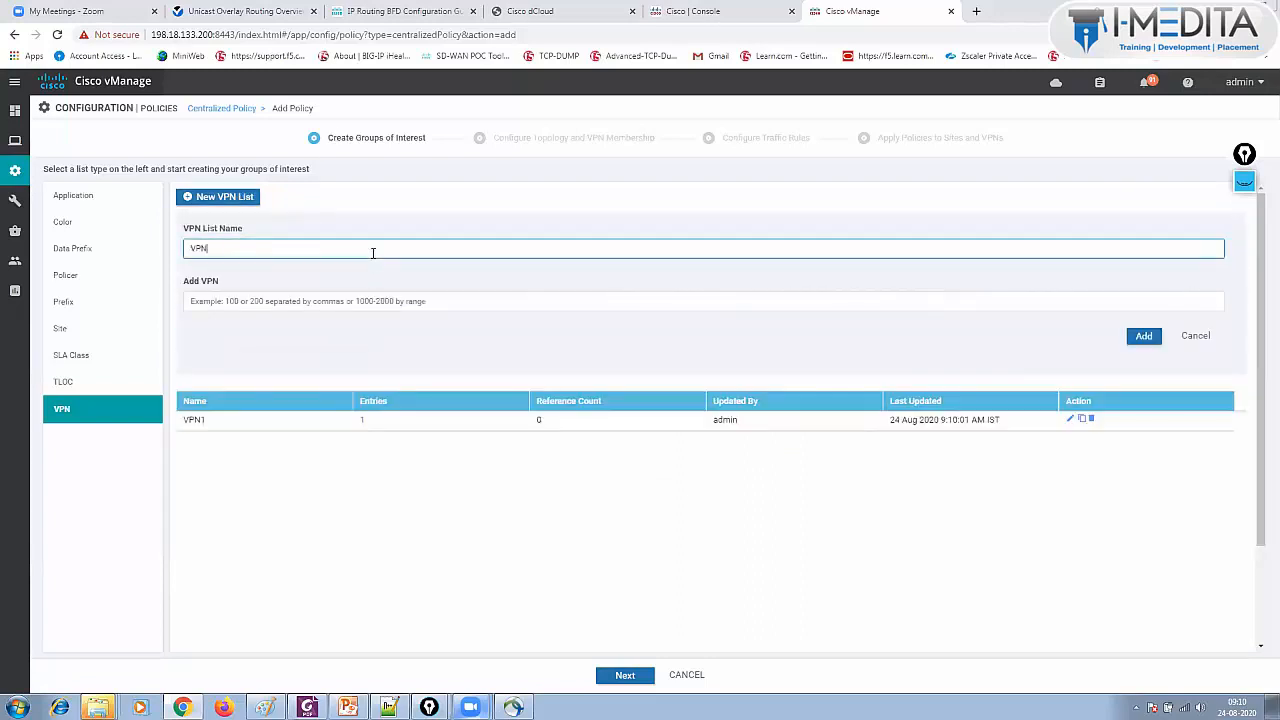
{"action": "key", "text": "Tab"}
{"action": "type", "text": "2"}
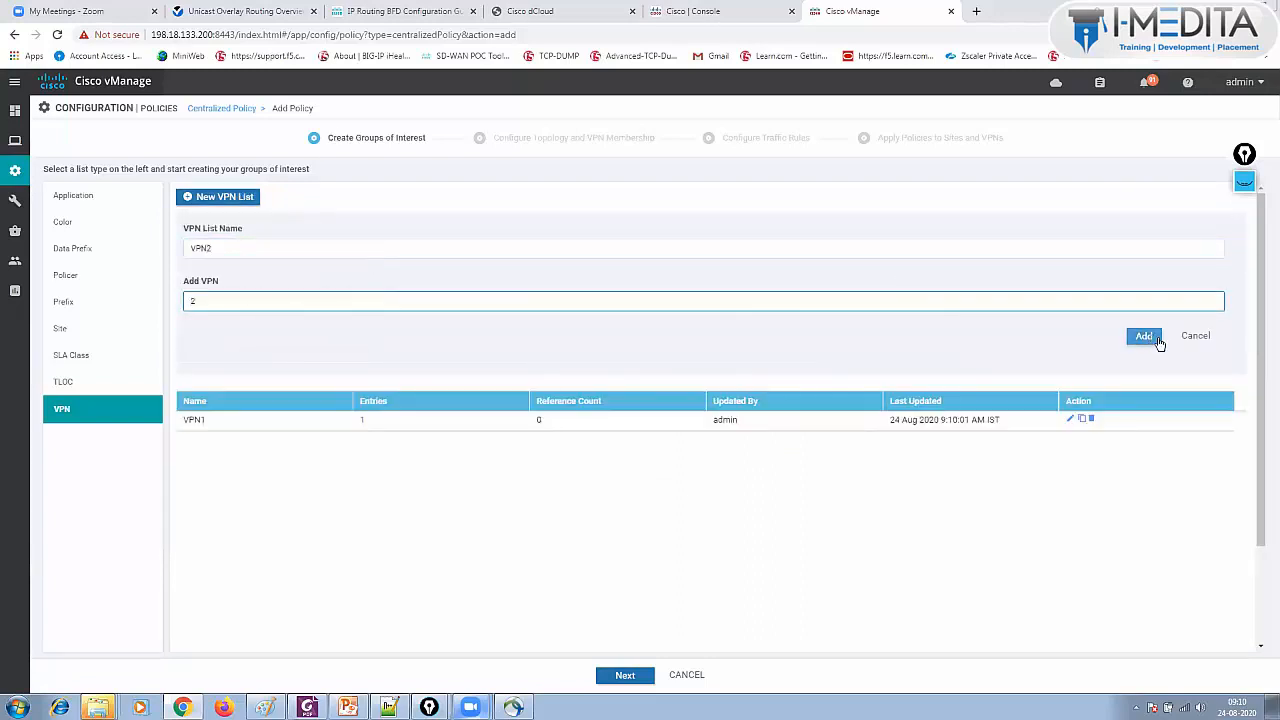
{"action": "left_click", "coordinate": [1150, 337]}
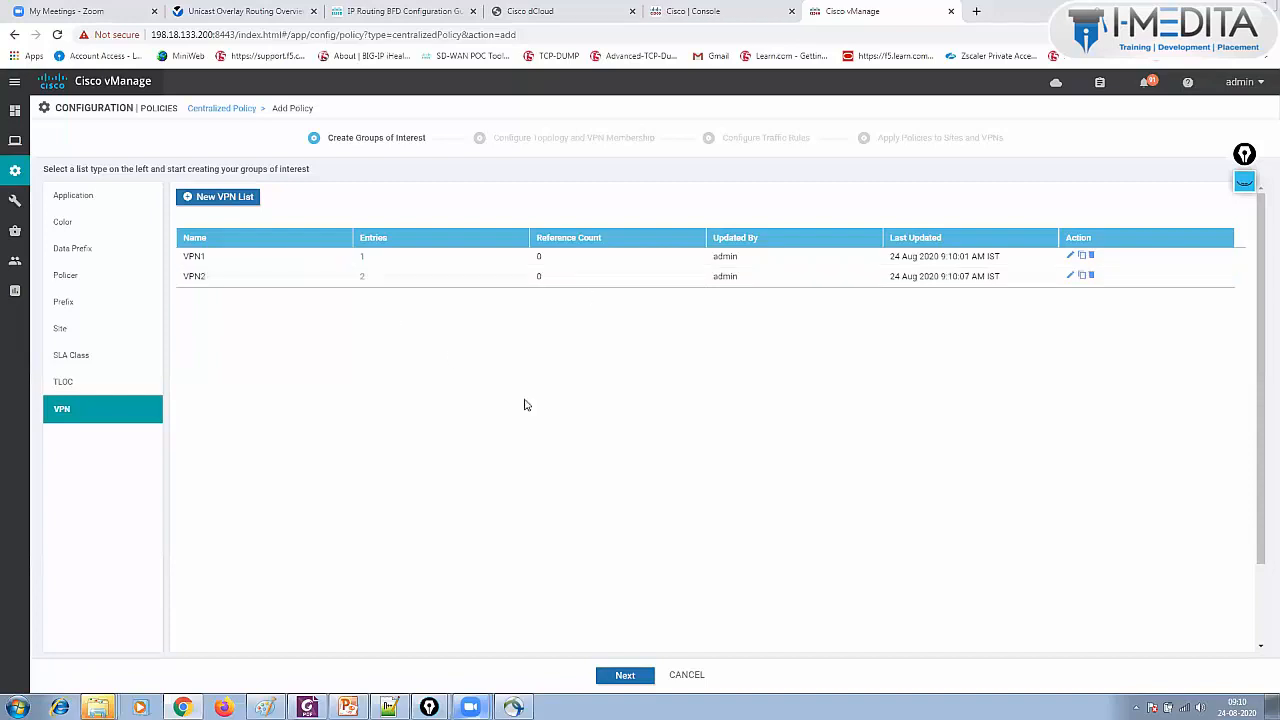
{"action": "left_click", "coordinate": [624, 676]}
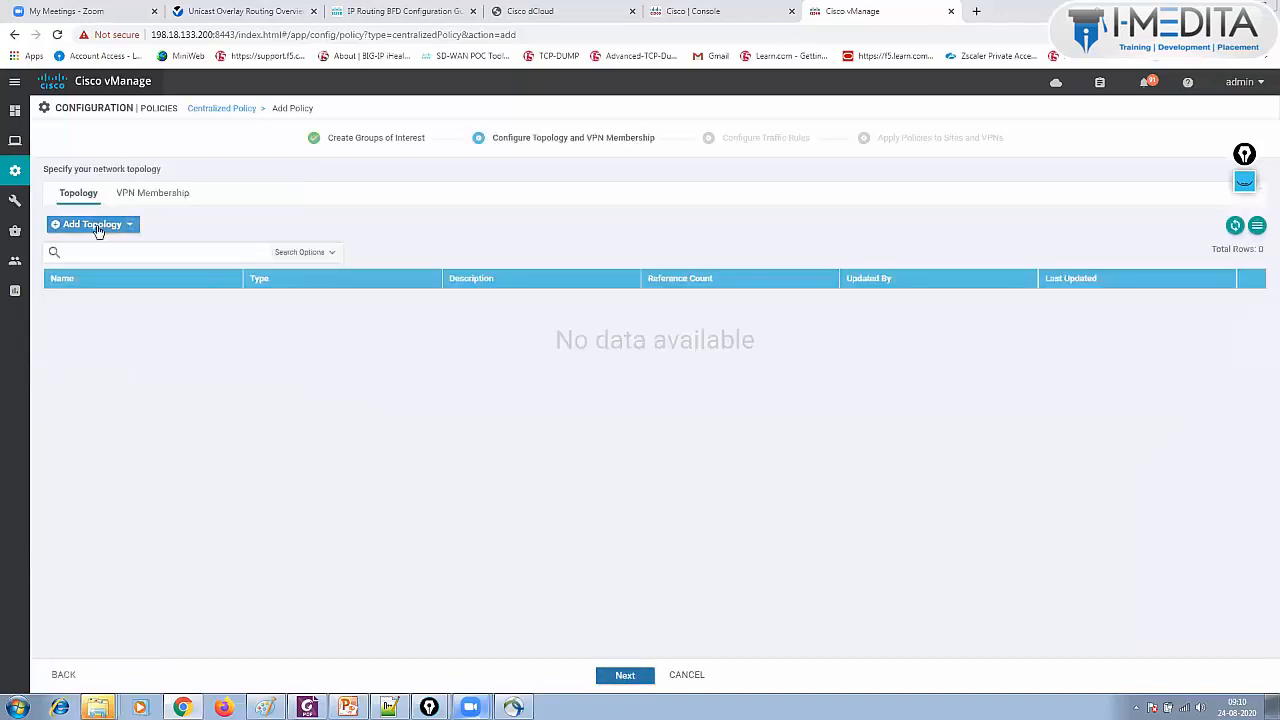
- Create custom control policy Control1 with description Control1 and add a Route sequence
{"action": "left_click", "coordinate": [95, 226]}
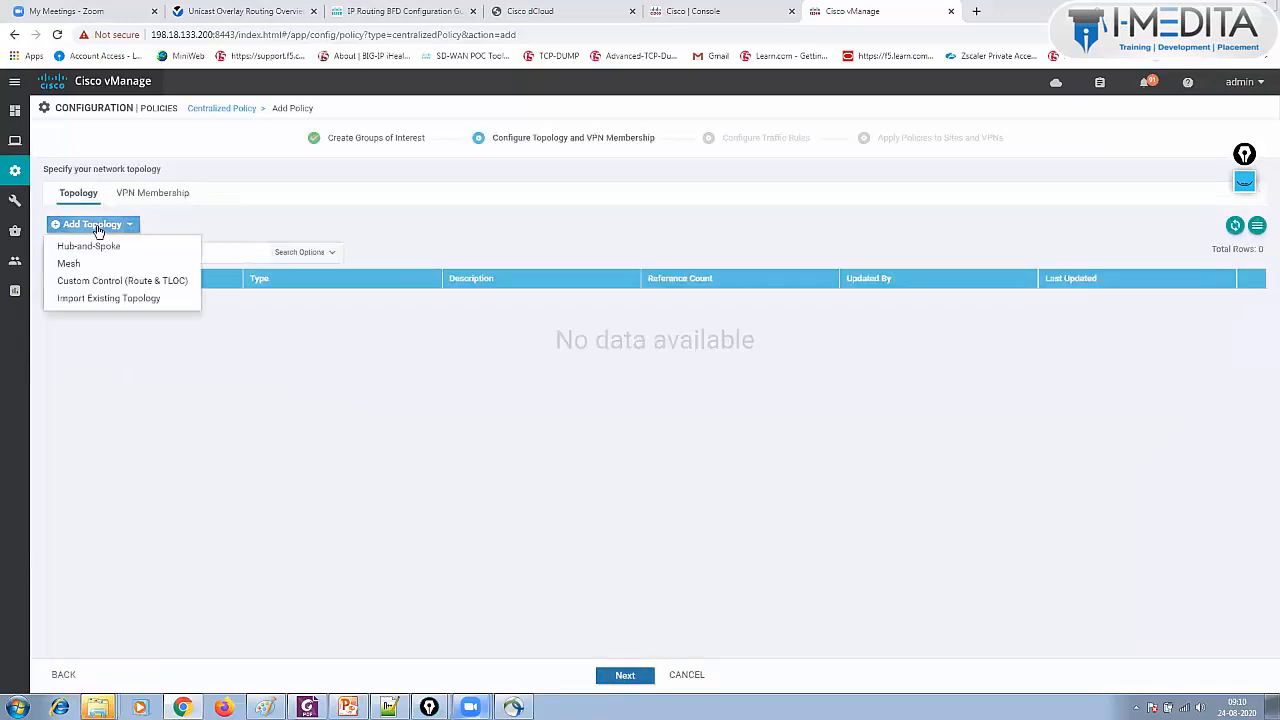
{"action": "left_click", "coordinate": [100, 281]}
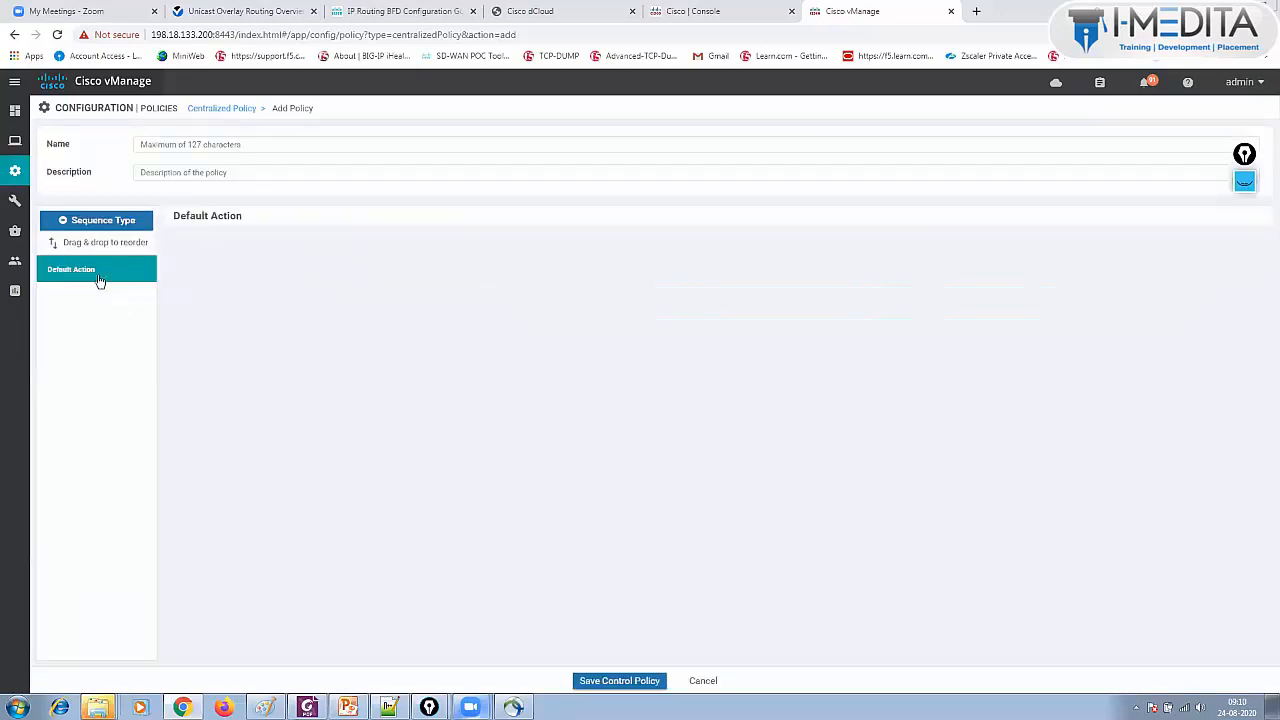
{"action": "left_click", "coordinate": [238, 145]}
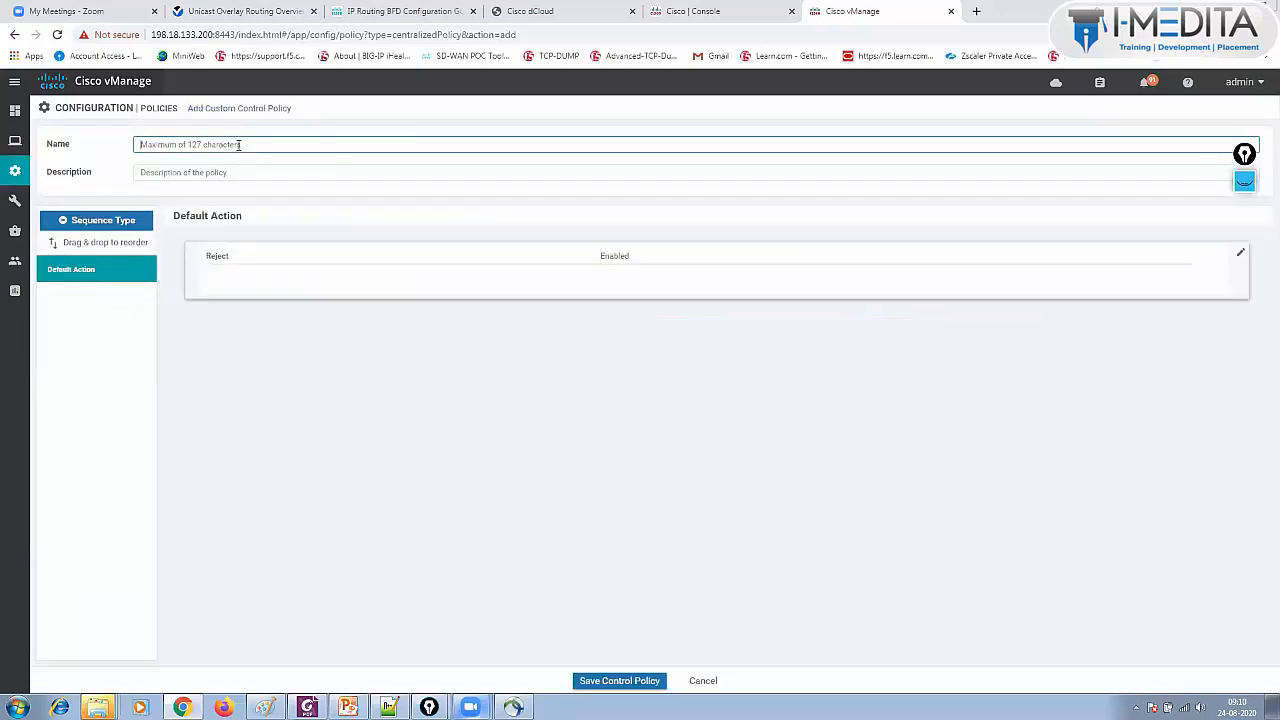
{"action": "type", "text": "Control1"}
{"action": "key", "text": "Tab"}
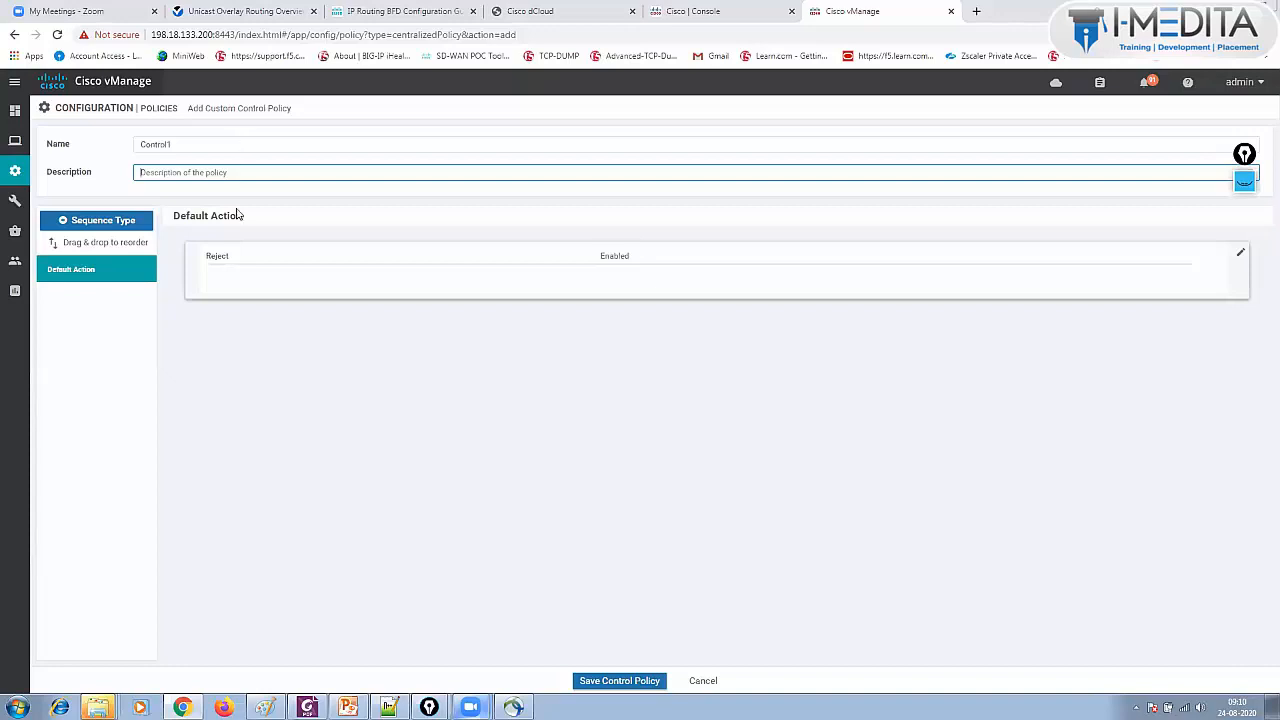
{"action": "type", "text": "Control1"}
{"action": "left_click", "coordinate": [123, 223]}
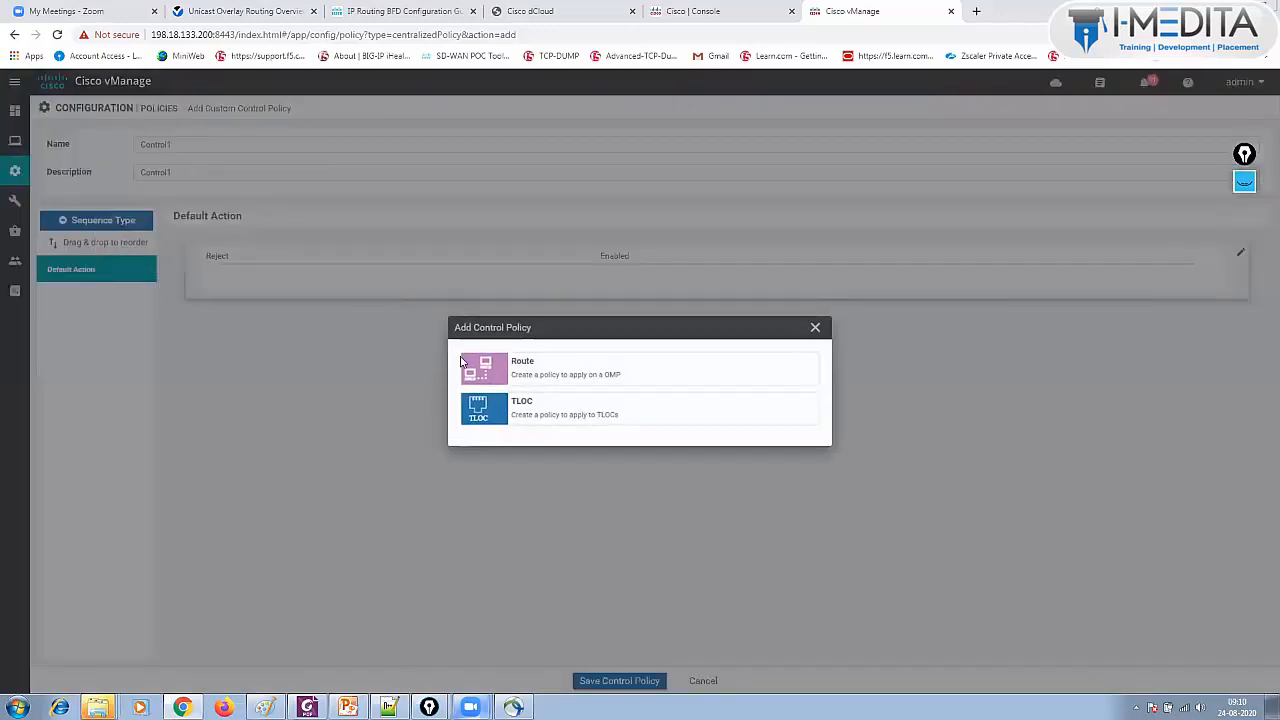
{"action": "left_click", "coordinate": [490, 366]}
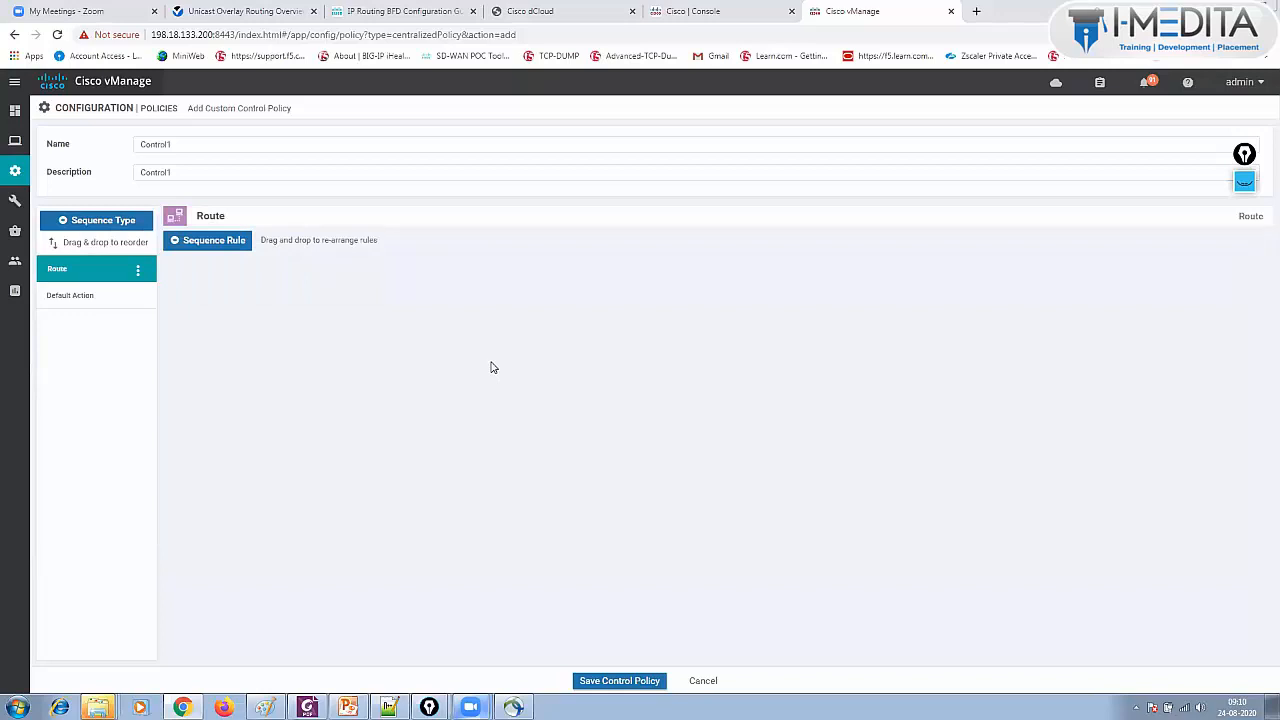
- Add a rule to the Route sequence and rename the policy Control1-BC2, updating its description
{"action": "left_click", "coordinate": [228, 243]}
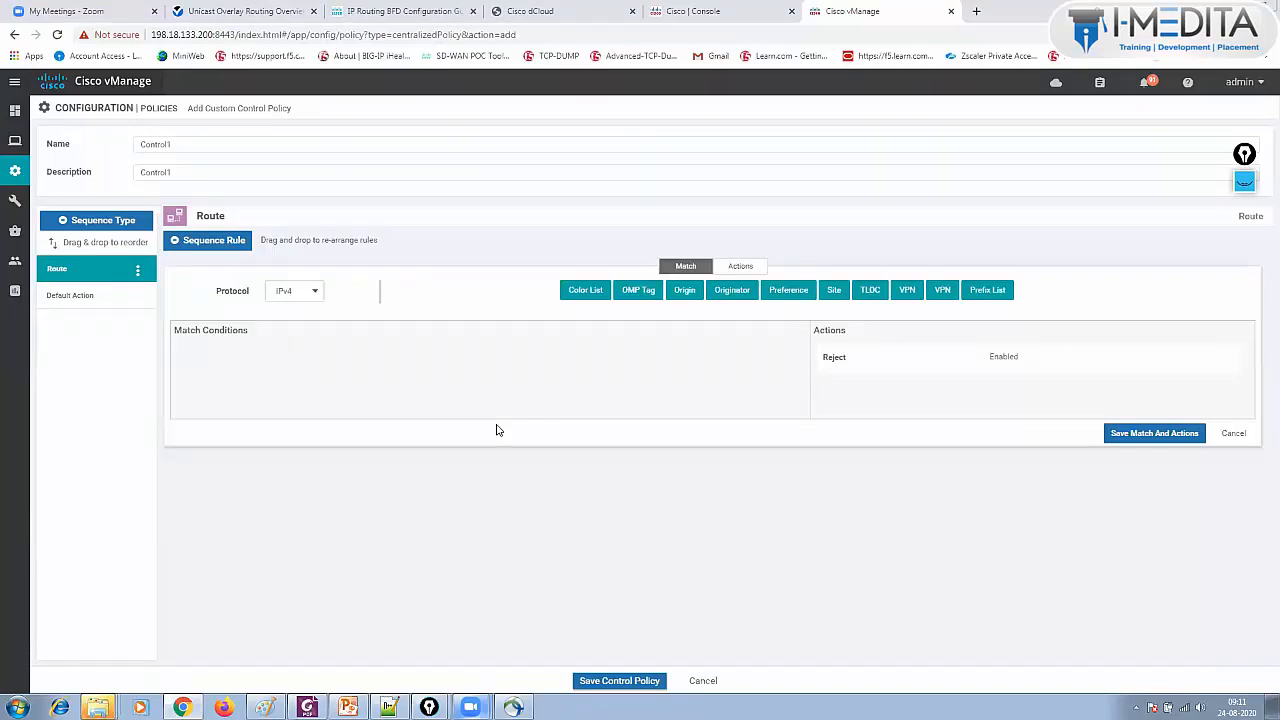
{"action": "left_click", "coordinate": [193, 143]}
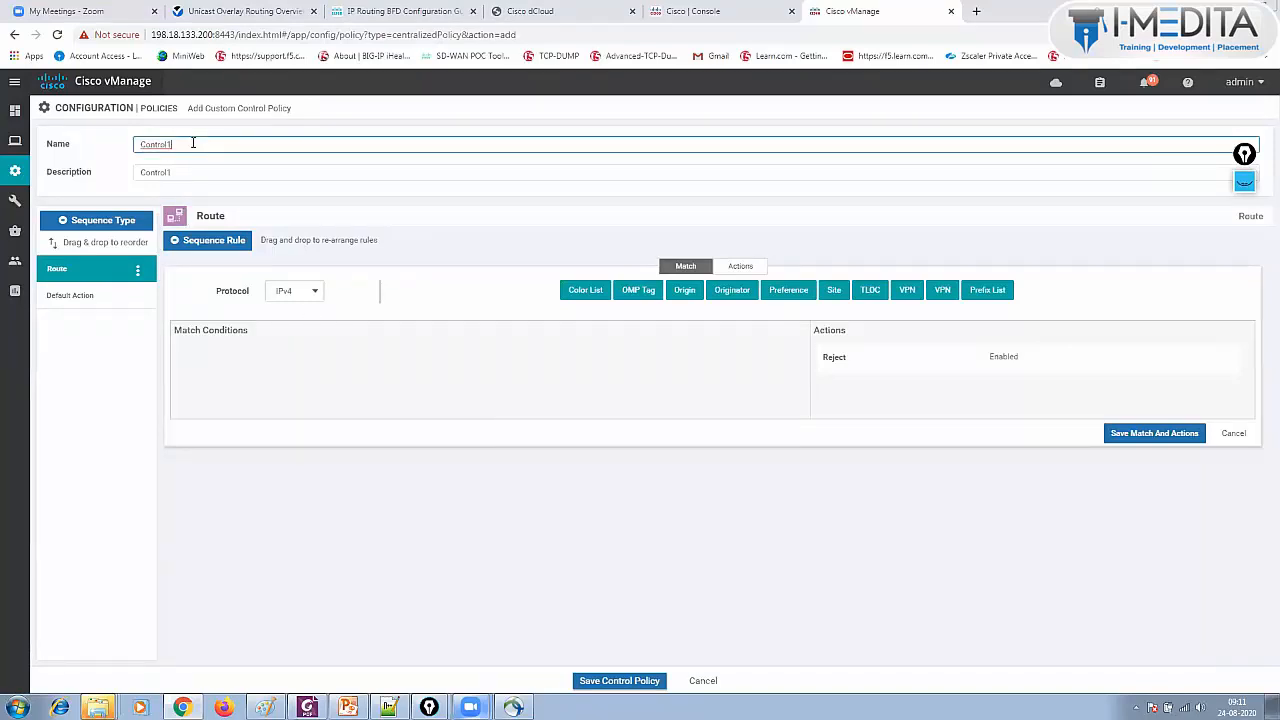
{"action": "type", "text": "-BC2"}
{"action": "left_click", "coordinate": [201, 174]}
{"action": "type", "text": "-BC3"}
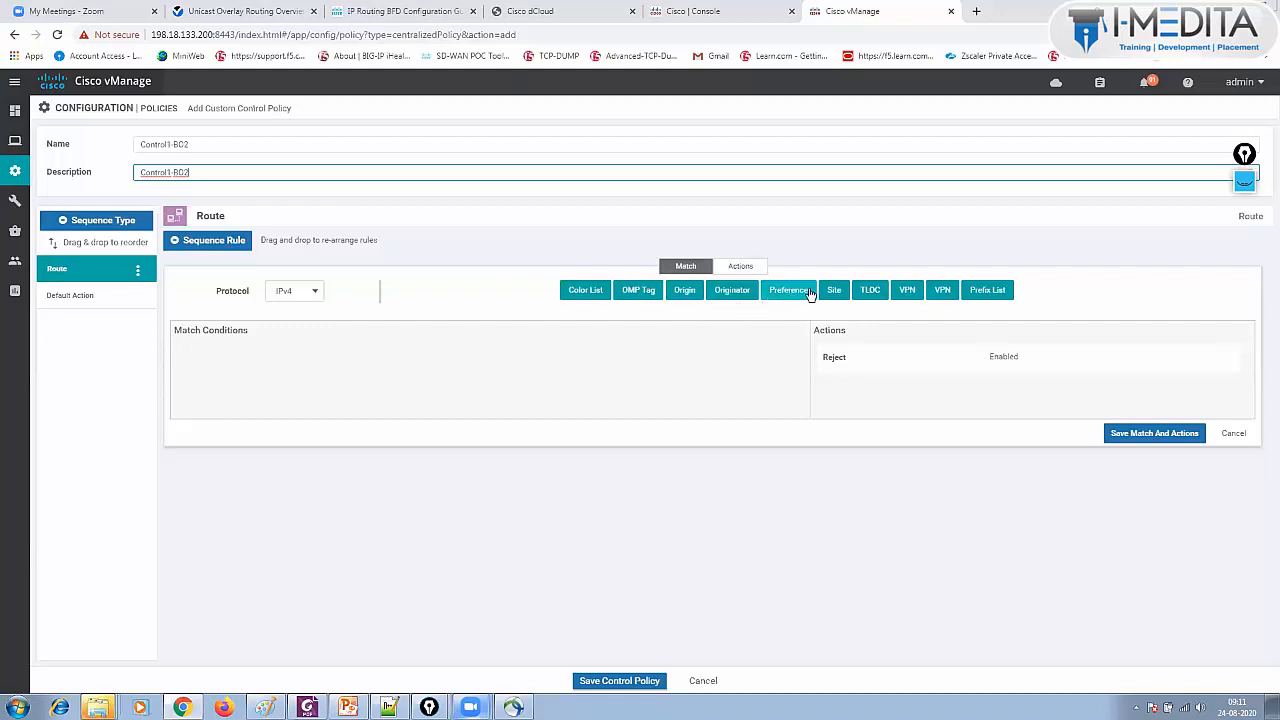
- Make the route rule match the VPN1 VPN list instead of a VPN ID
{"action": "left_click", "coordinate": [942, 290]}
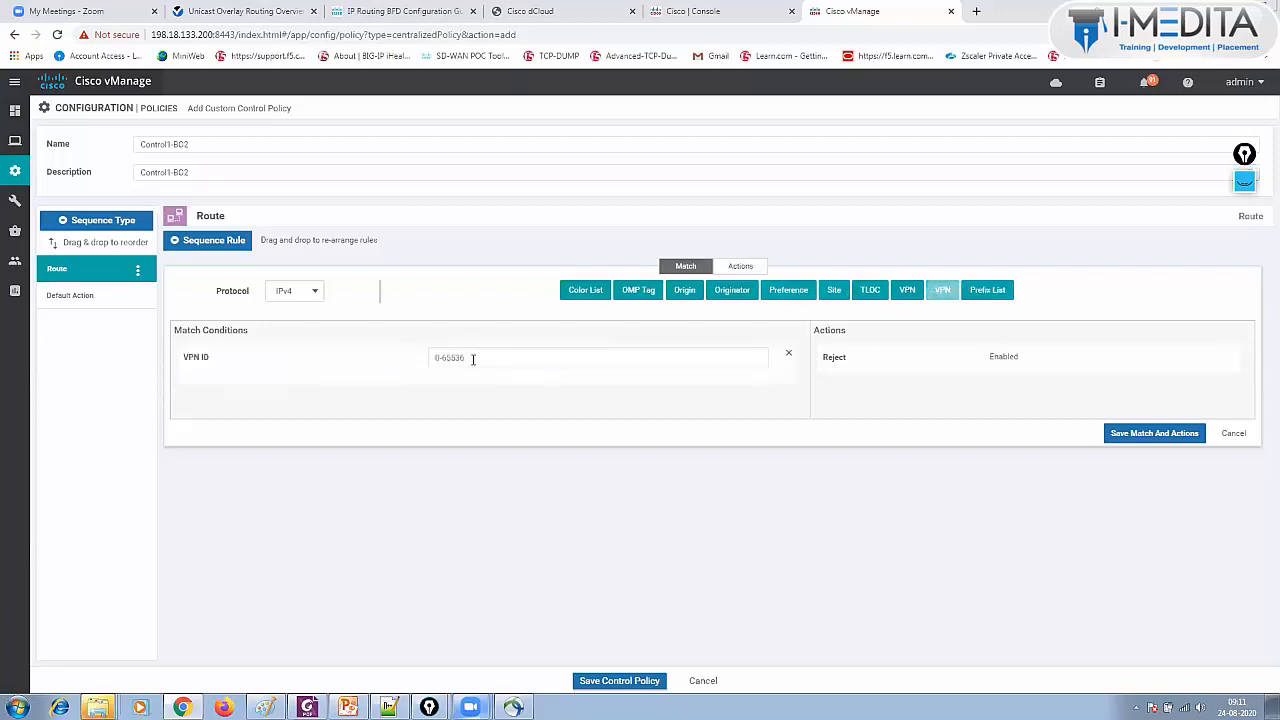
{"action": "left_click", "coordinate": [472, 358]}
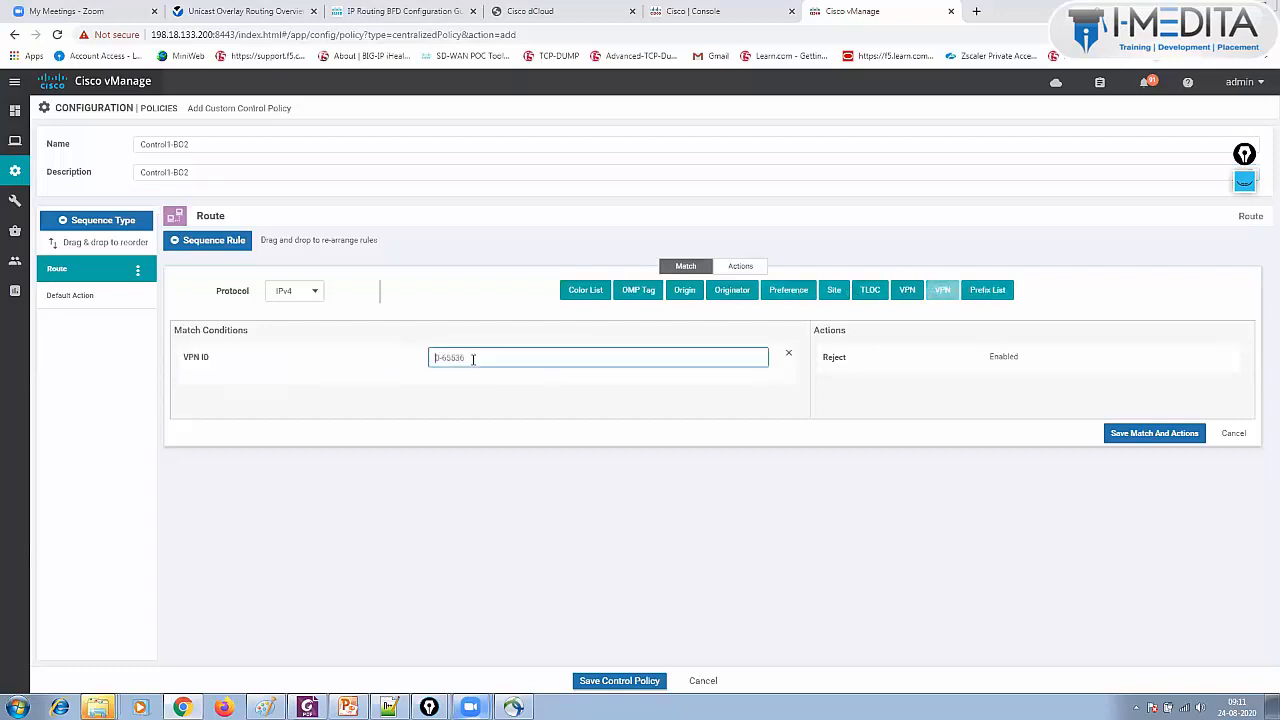
{"action": "left_click", "coordinate": [789, 357]}
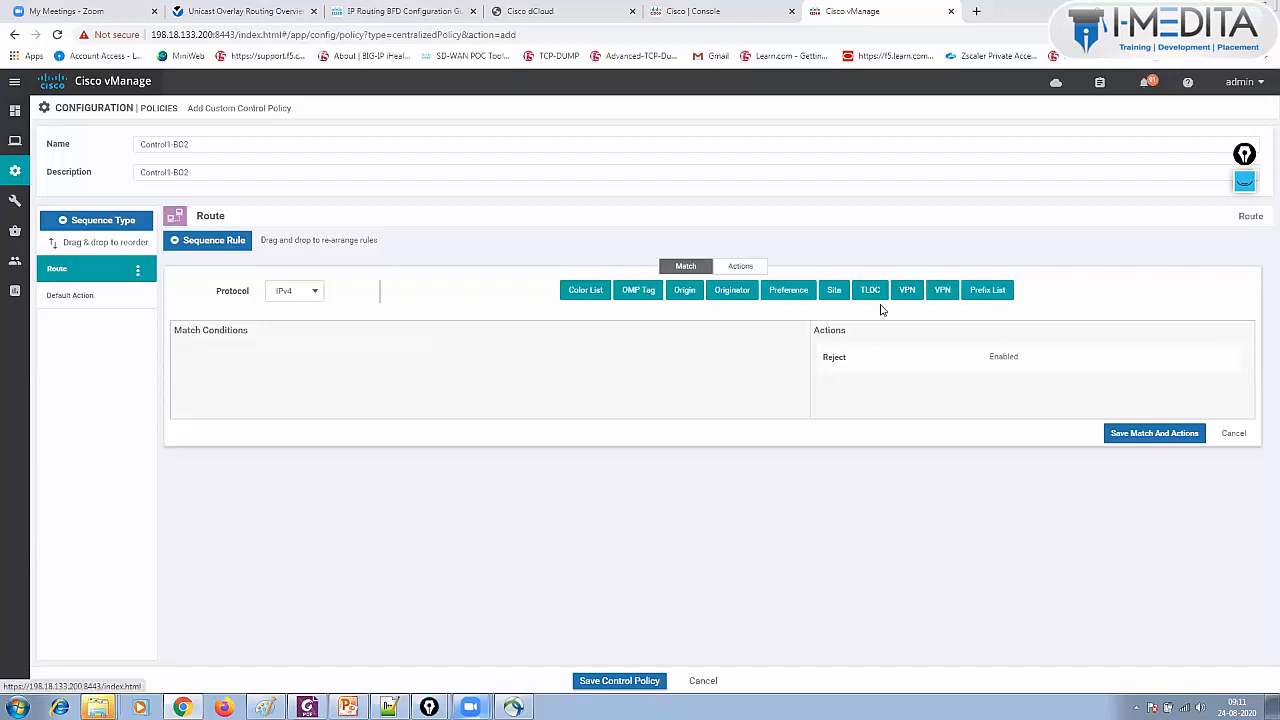
{"action": "left_click", "coordinate": [903, 295]}
{"action": "left_click", "coordinate": [474, 402]}
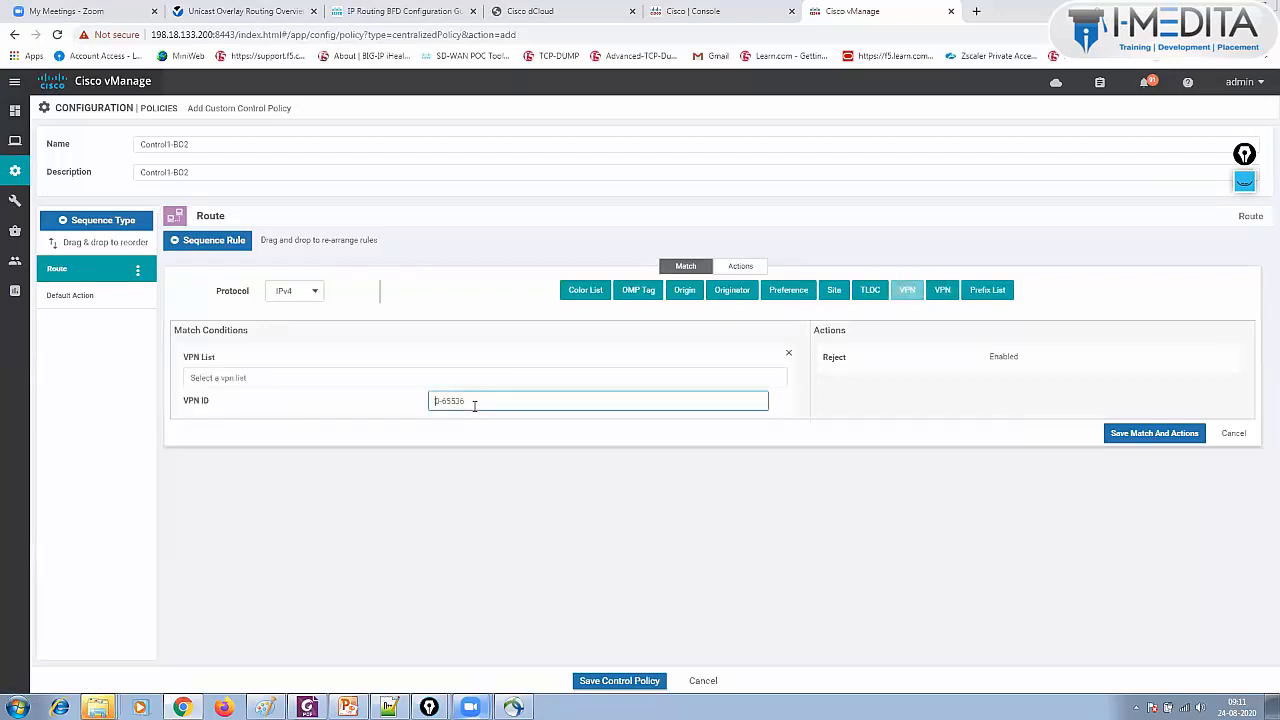
{"action": "left_click", "coordinate": [402, 380]}
{"action": "left_click", "coordinate": [344, 431]}
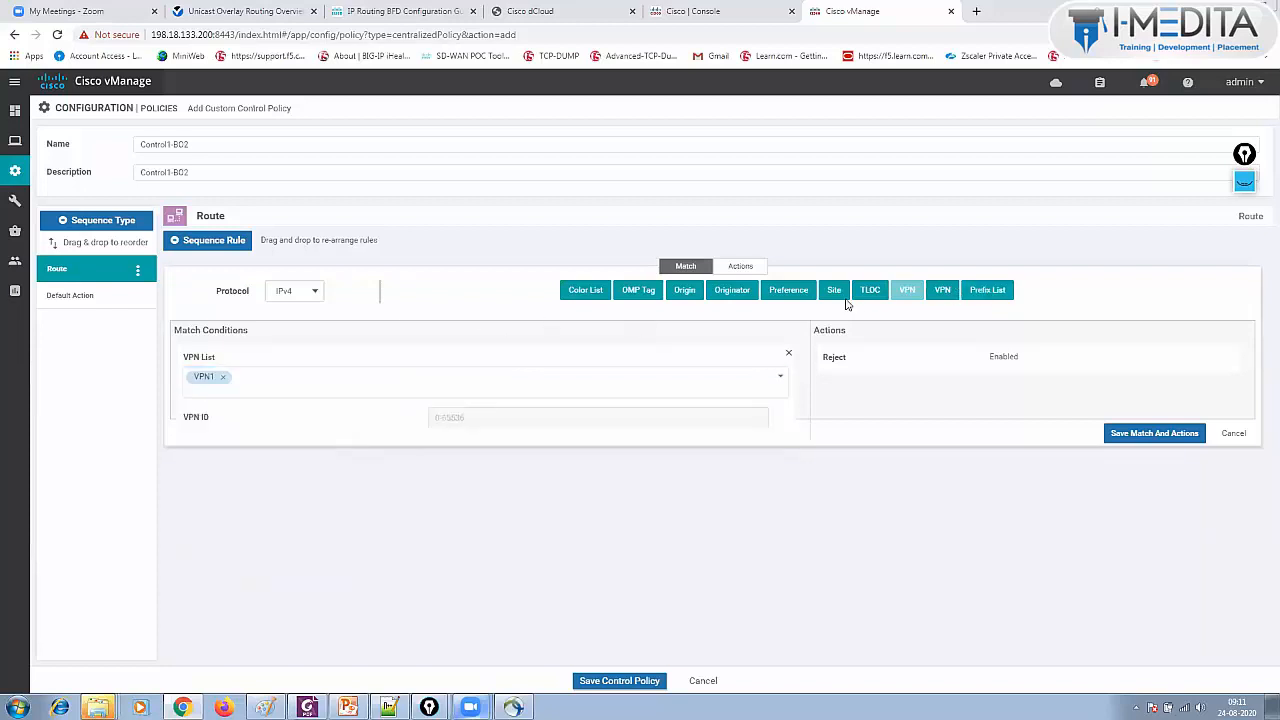
- Add matches for the HQ site list and the HQ-VPN1 prefix list
{"action": "left_click", "coordinate": [833, 291]}
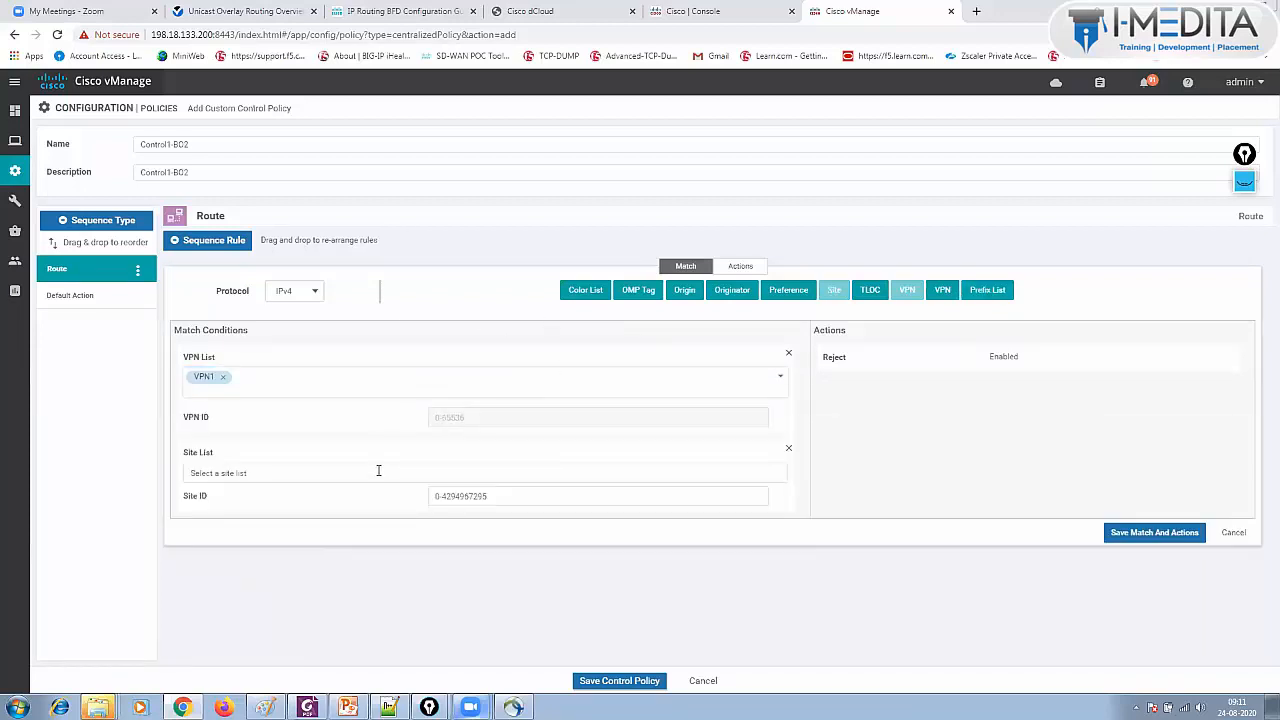
{"action": "left_click", "coordinate": [380, 472]}
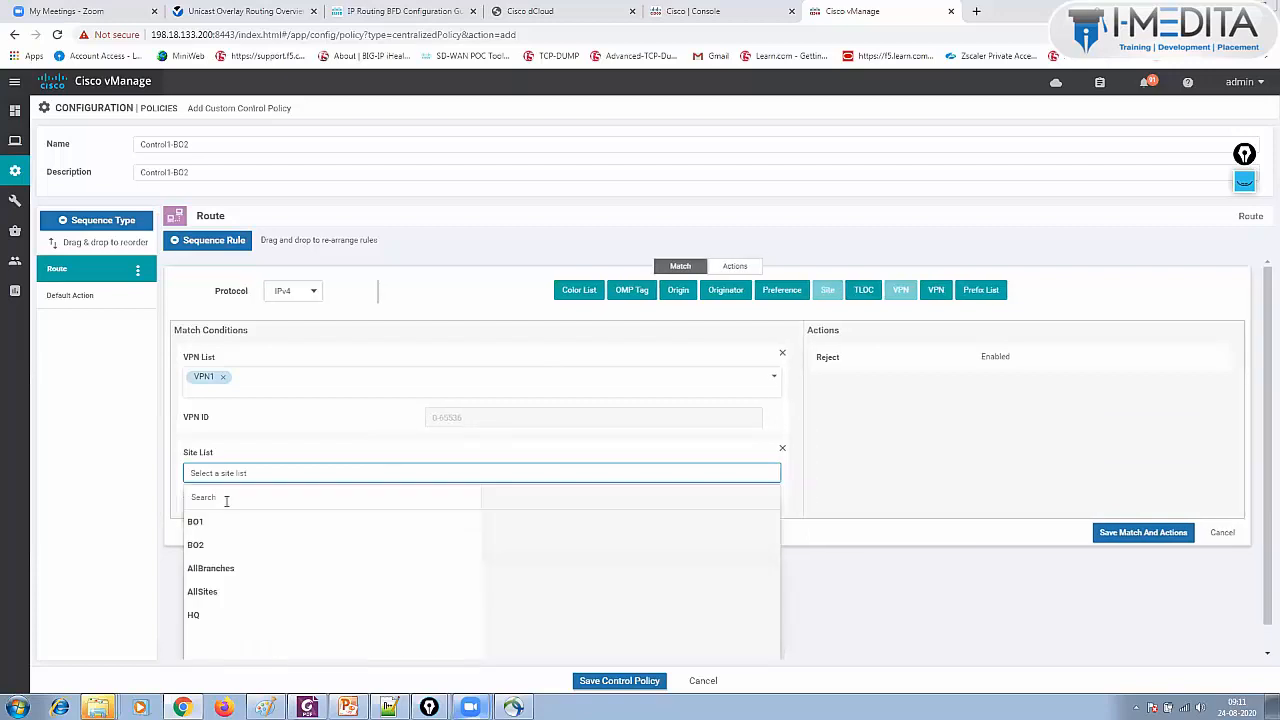
{"action": "left_click", "coordinate": [197, 613]}
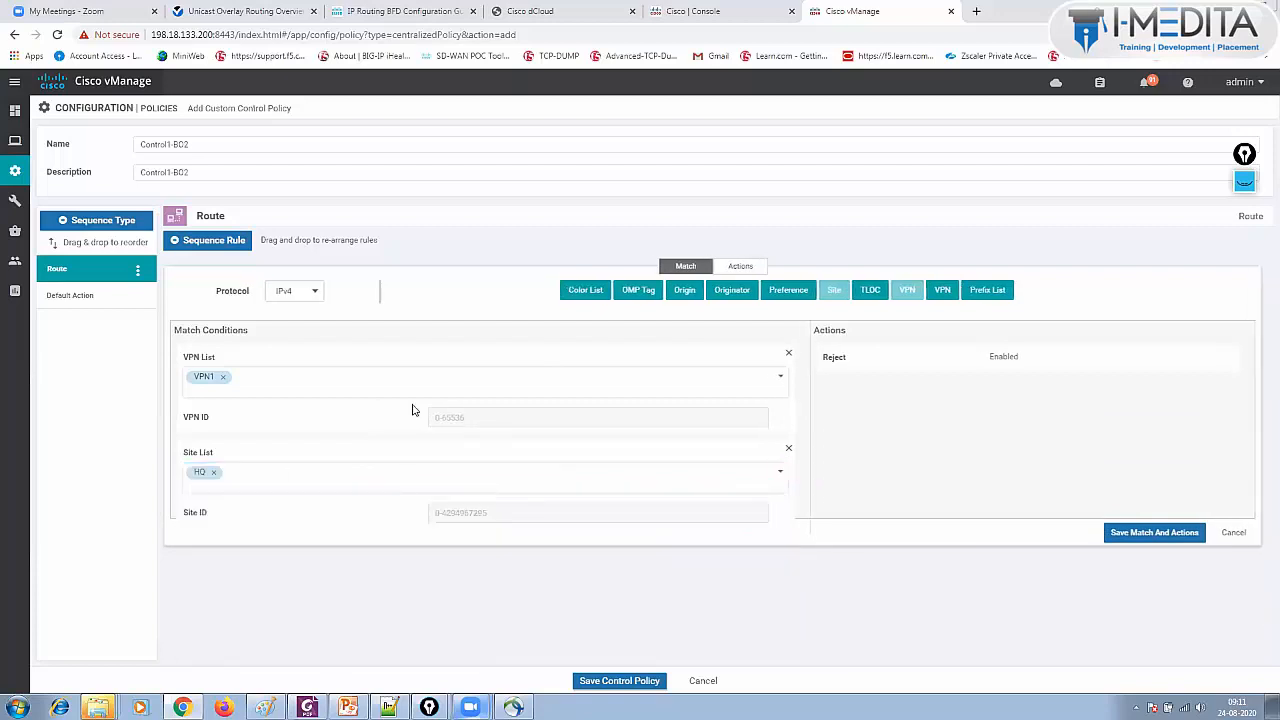
{"action": "left_click", "coordinate": [987, 290]}
{"action": "left_click", "coordinate": [243, 568]}
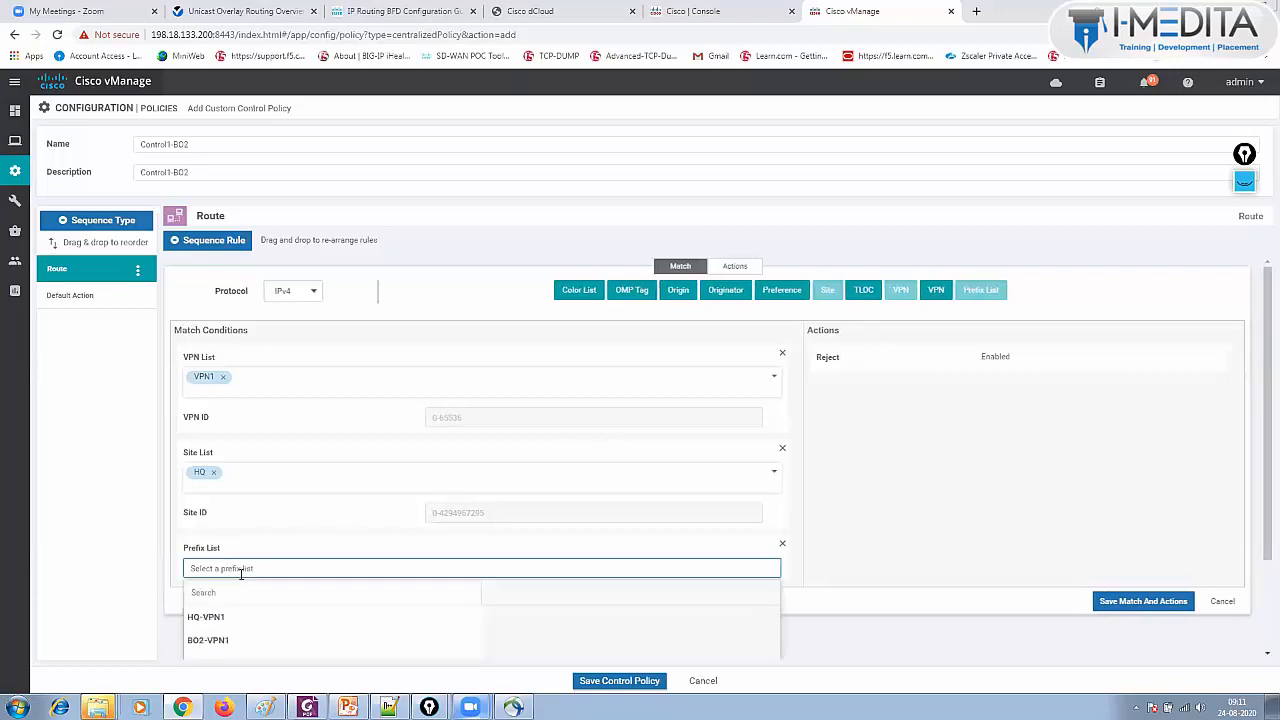
{"action": "left_click", "coordinate": [207, 618]}
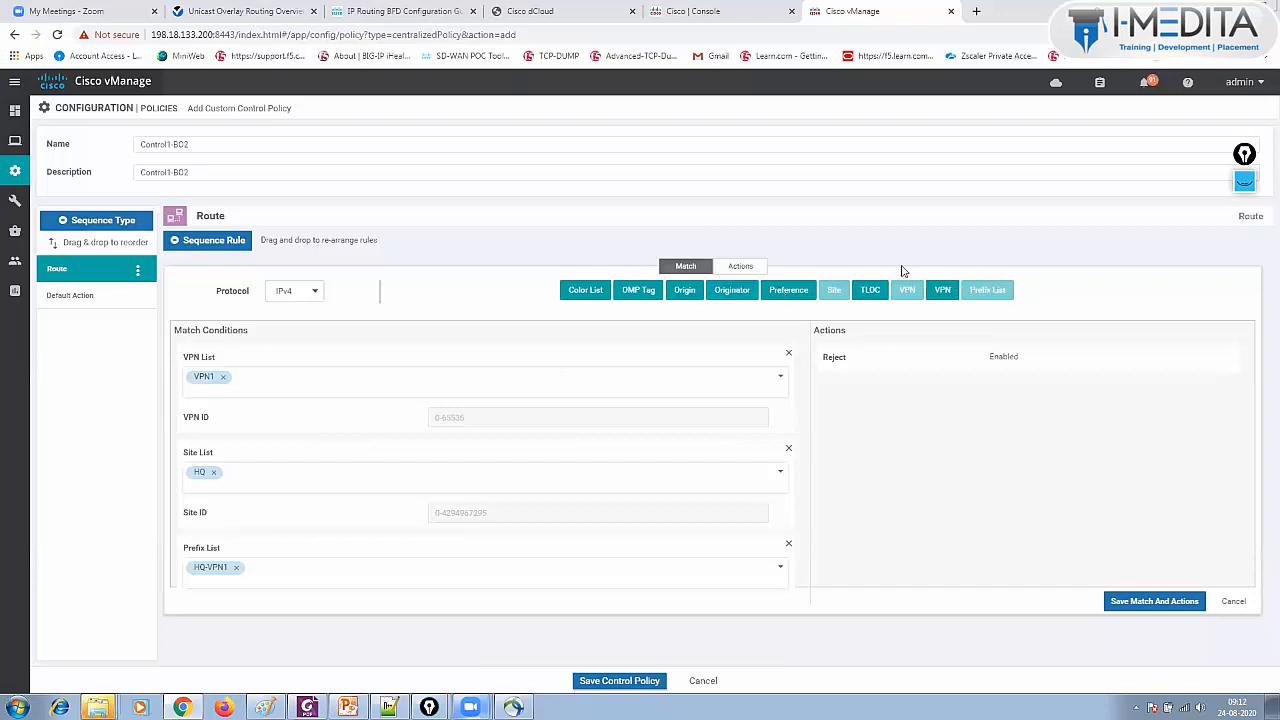
{"action": "left_click", "coordinate": [751, 270]}
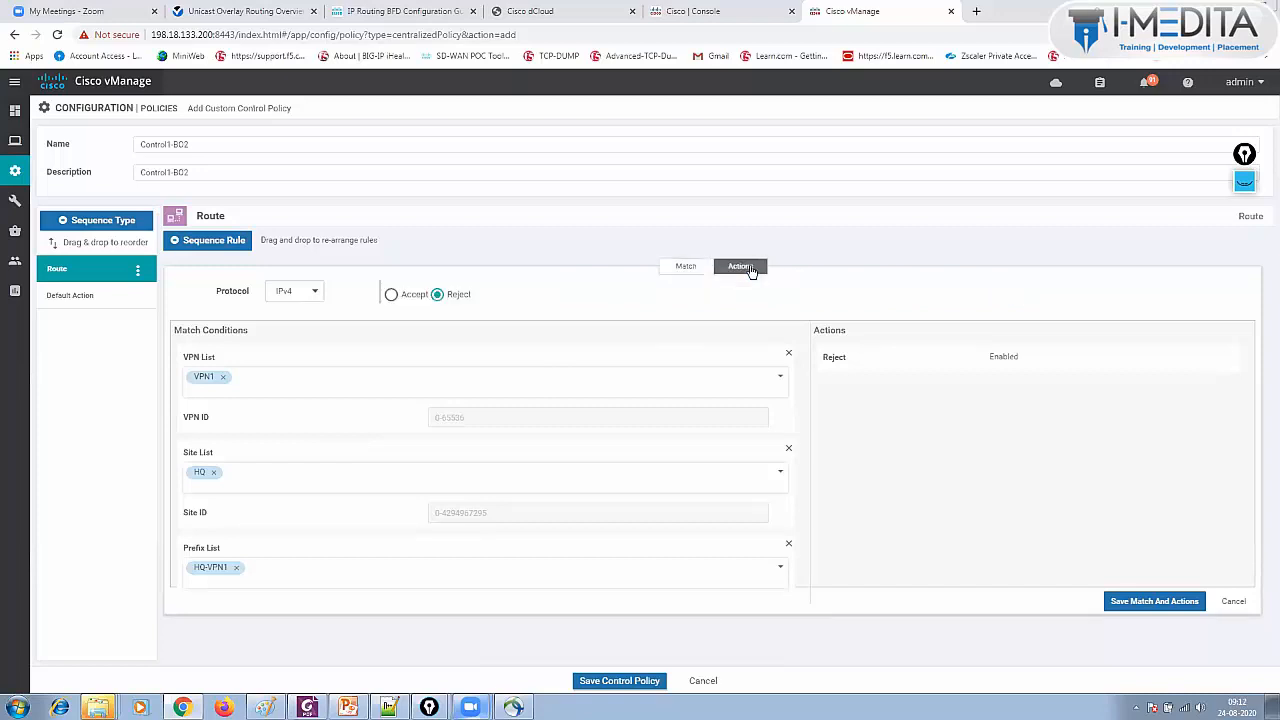
- Set the rule to accept matching routes and send them to a Firewall service in VPN 1
{"action": "left_click", "coordinate": [391, 292]}
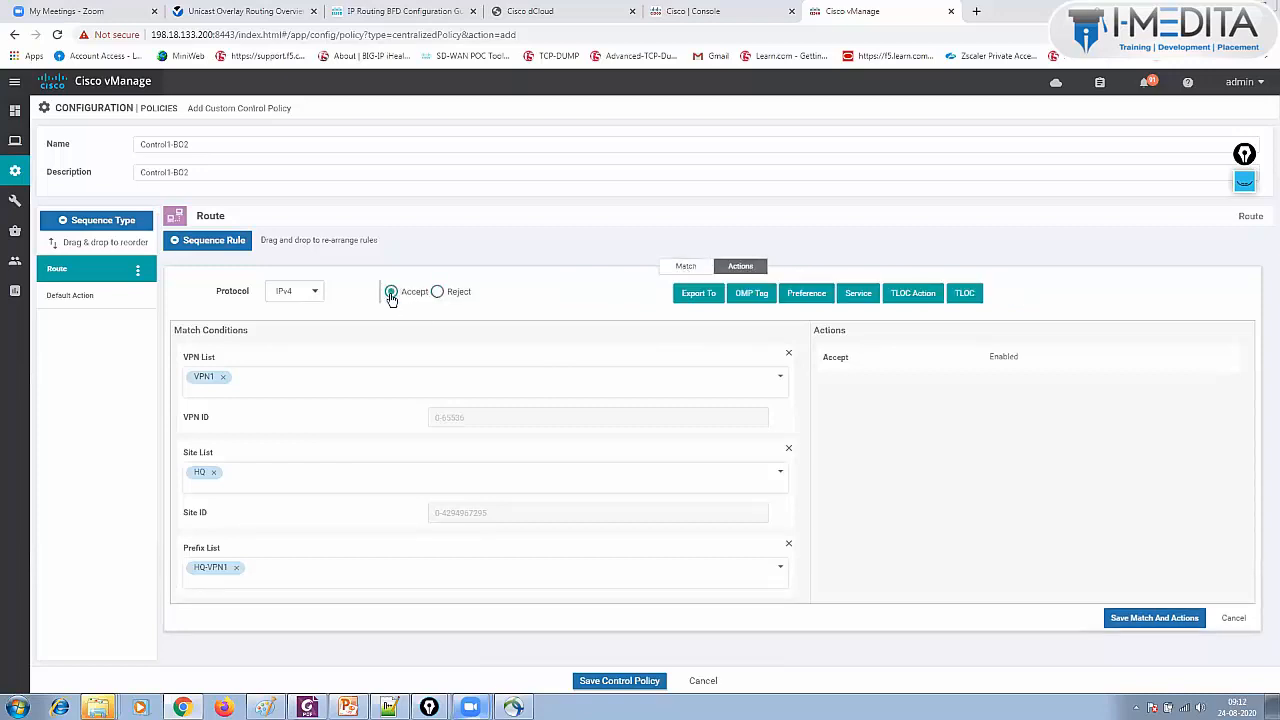
{"action": "left_click", "coordinate": [858, 294]}
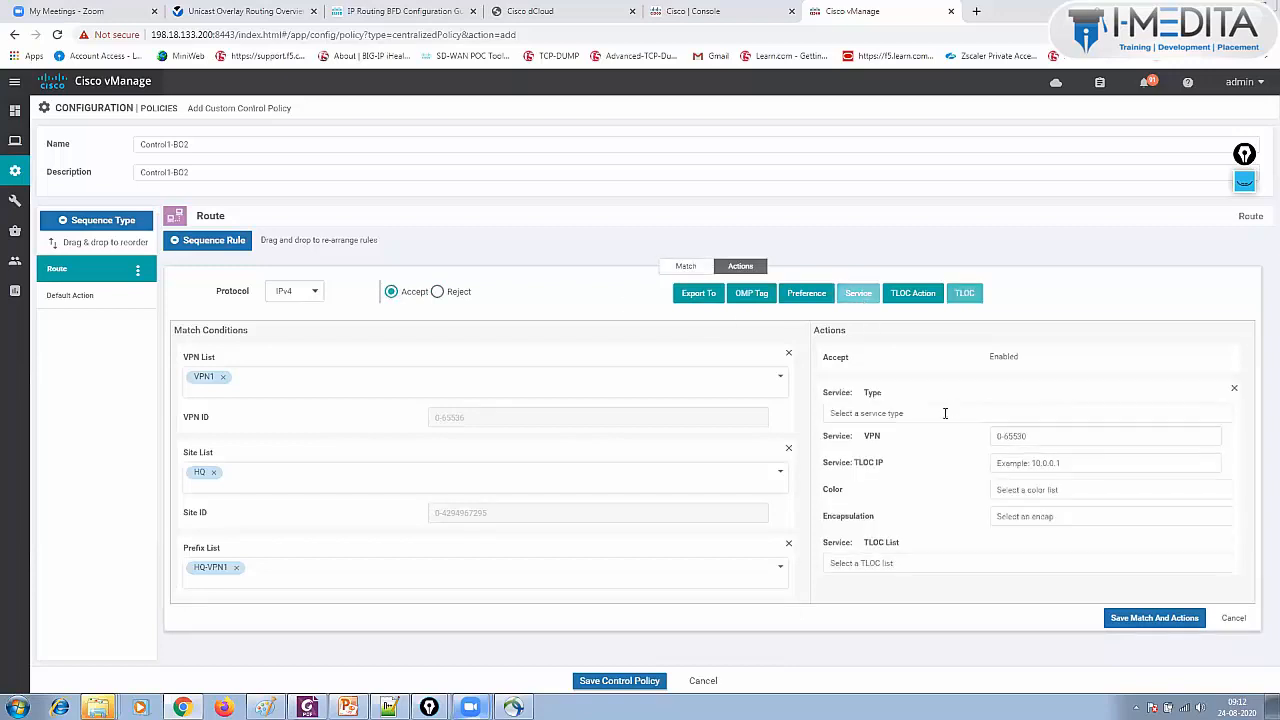
{"action": "left_click", "coordinate": [900, 412]}
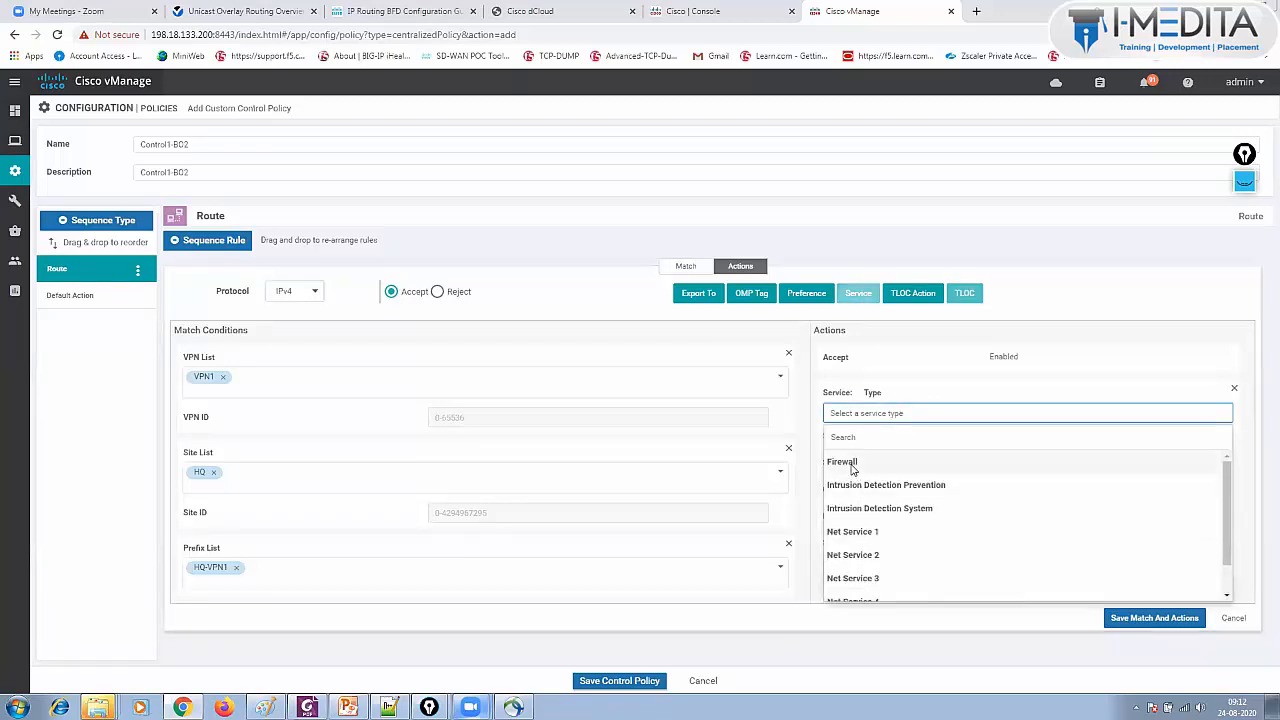
{"action": "left_click", "coordinate": [852, 465]}
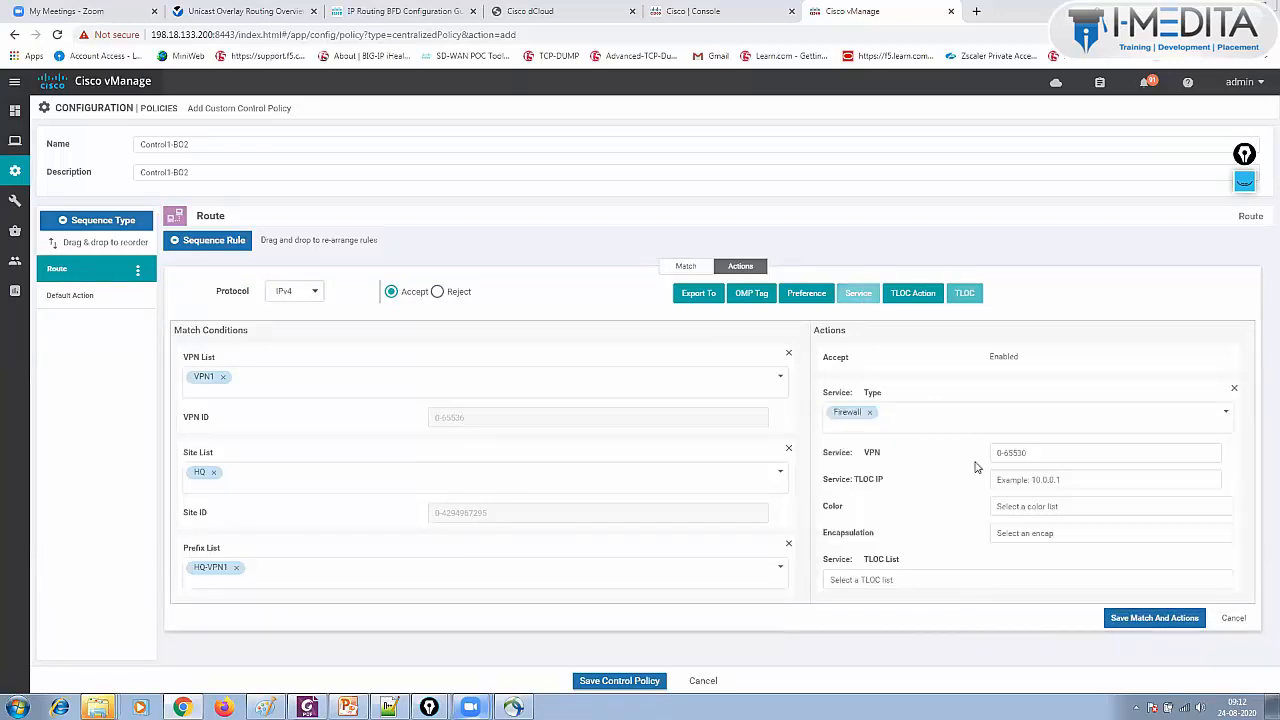
{"action": "left_click", "coordinate": [1028, 451]}
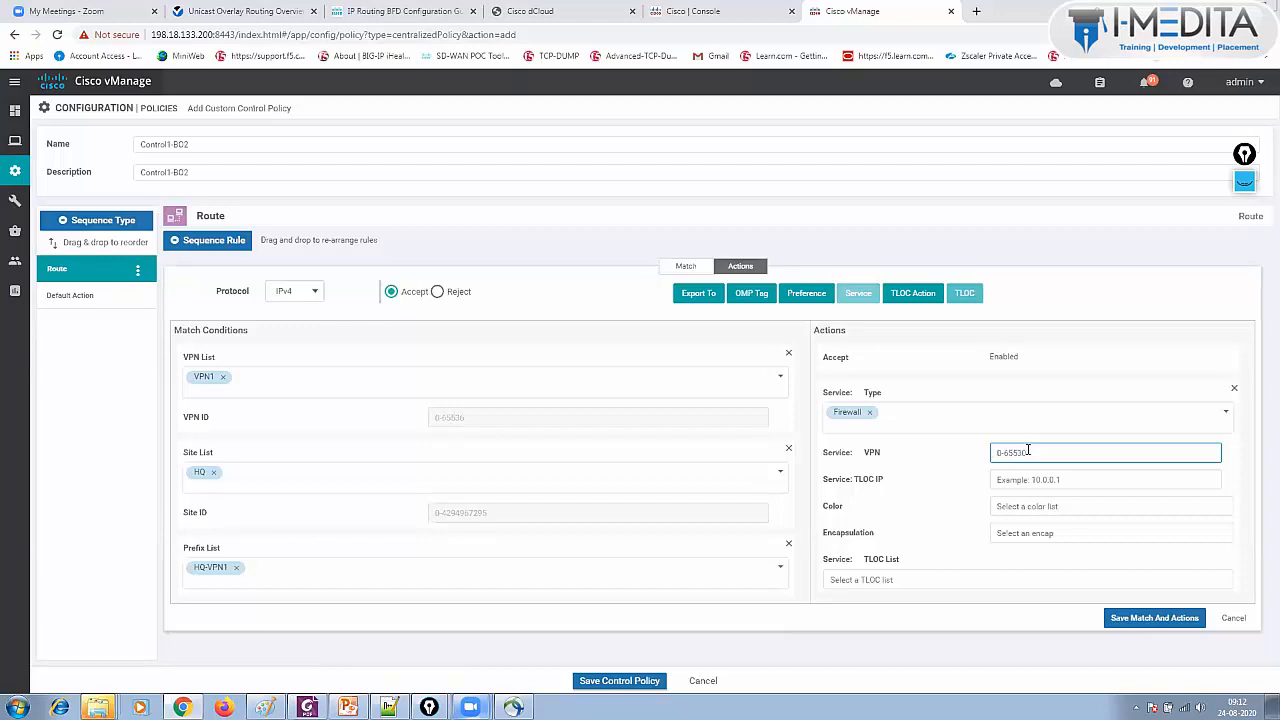
{"action": "type", "text": "1"}
{"action": "left_click", "coordinate": [936, 472]}
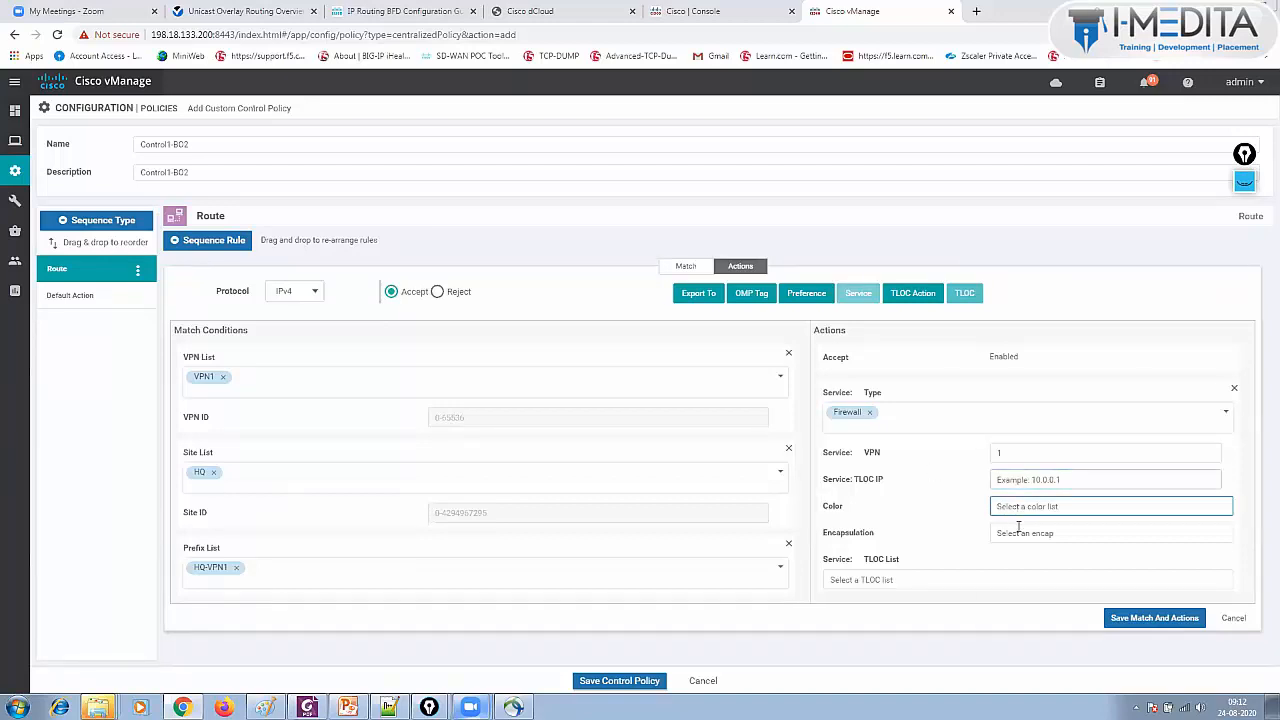
- Start a new TLOC list from the service's TLOC List dropdown
{"action": "left_click", "coordinate": [1014, 508]}
{"action": "left_click", "coordinate": [942, 500]}
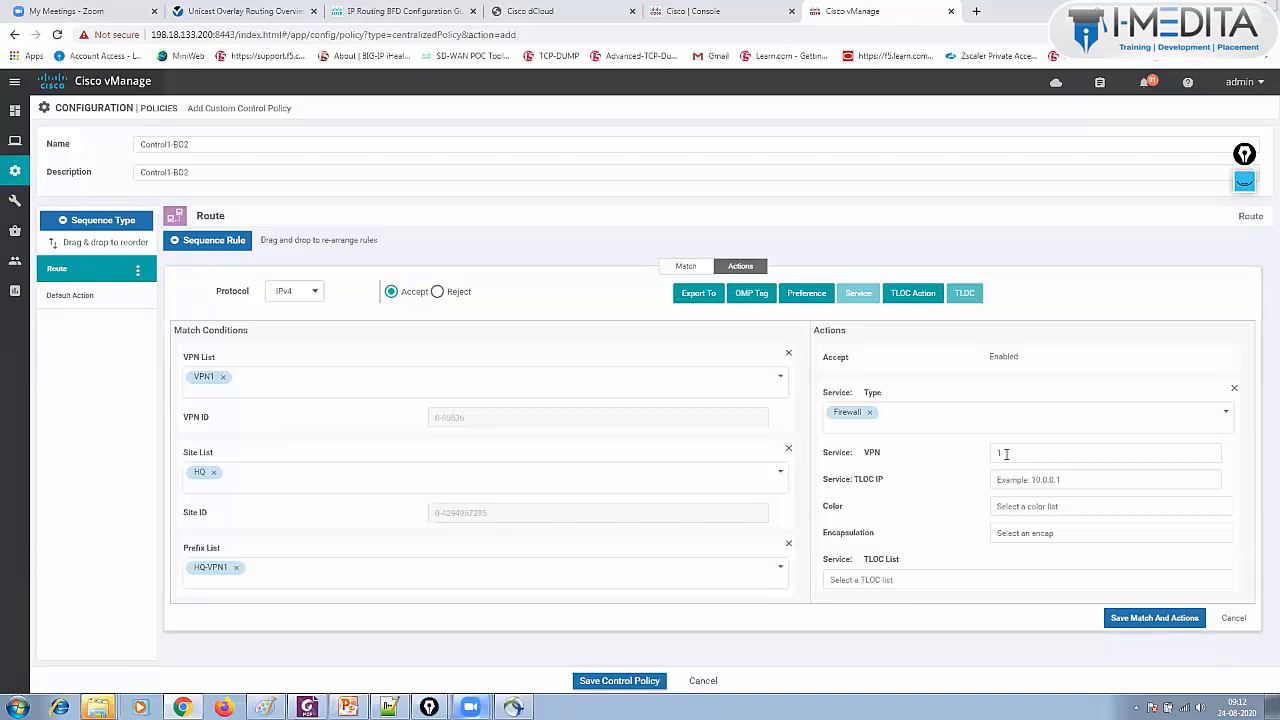
{"action": "left_click", "coordinate": [889, 576]}
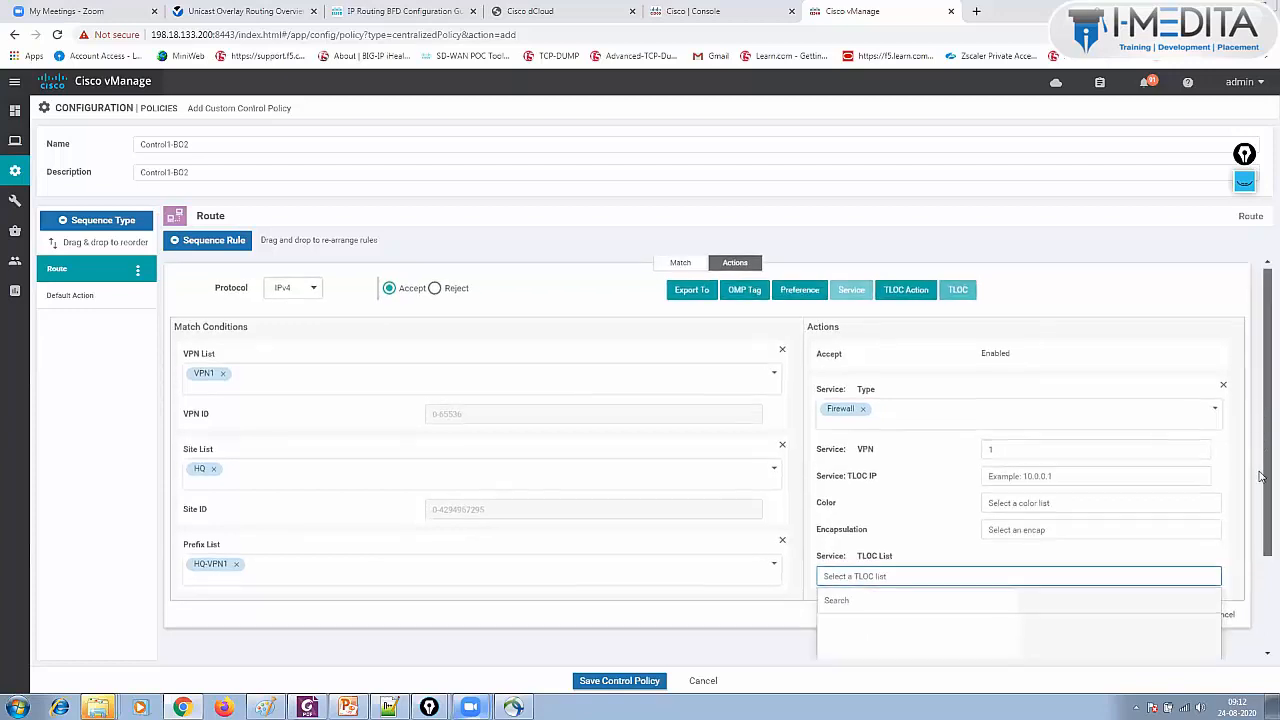
{"action": "left_click_drag", "start_coordinate": [1262, 412], "coordinate": [1261, 503]}
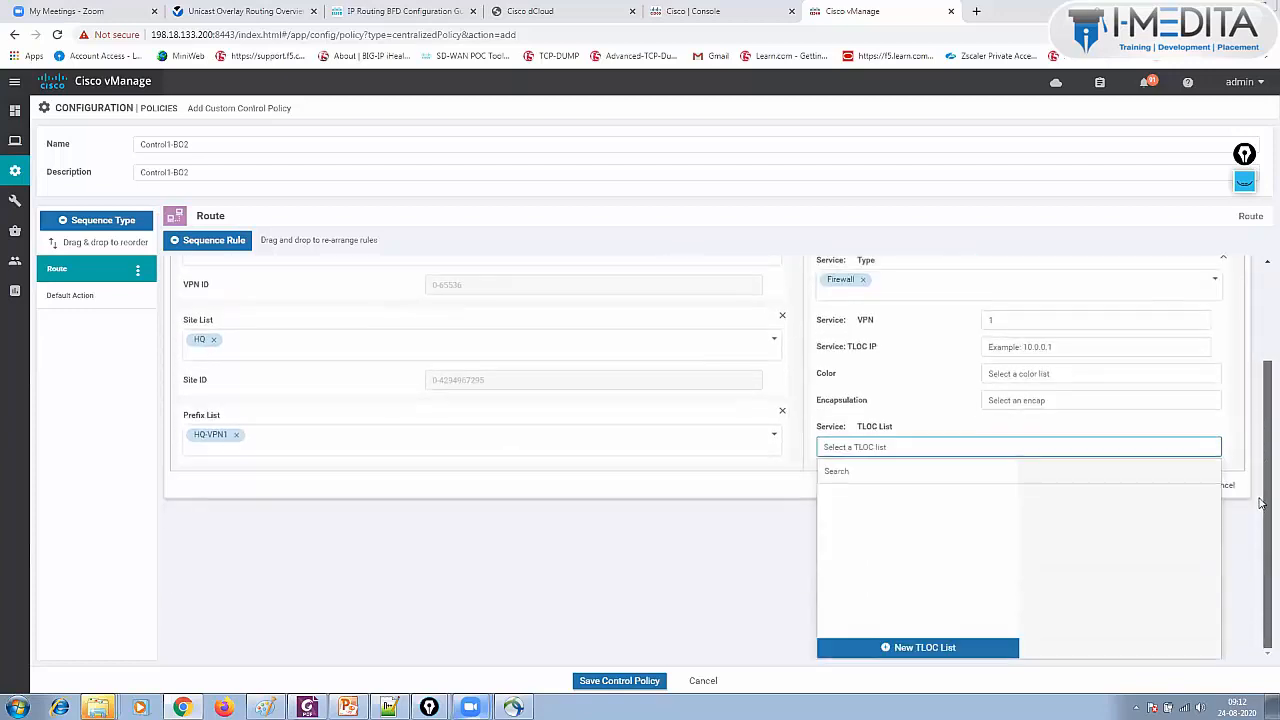
{"action": "left_click", "coordinate": [922, 651]}
- Name the TLOC list BO1-Tloc with TLOC 1.1.1.6, biz-internet colour and ipsec encapsulation
{"action": "left_click", "coordinate": [474, 344]}
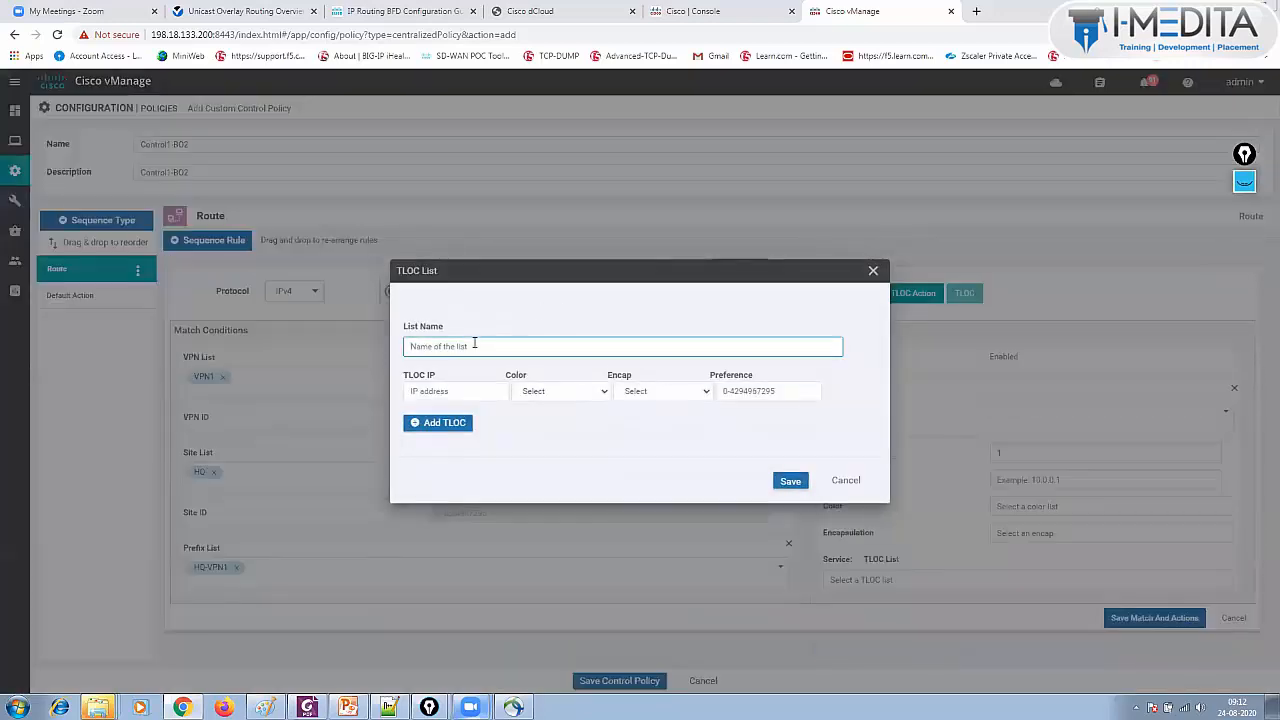
{"action": "type", "text": "BO1-Tloc"}
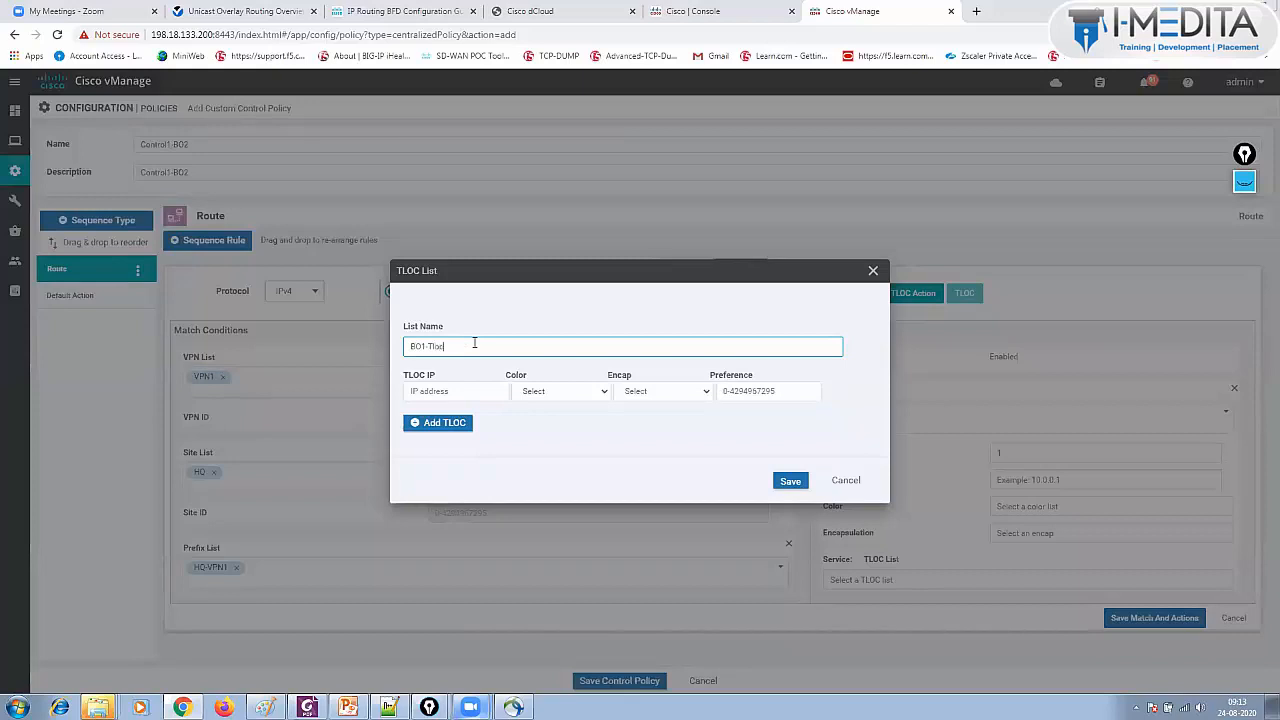
{"action": "left_click", "coordinate": [464, 389]}
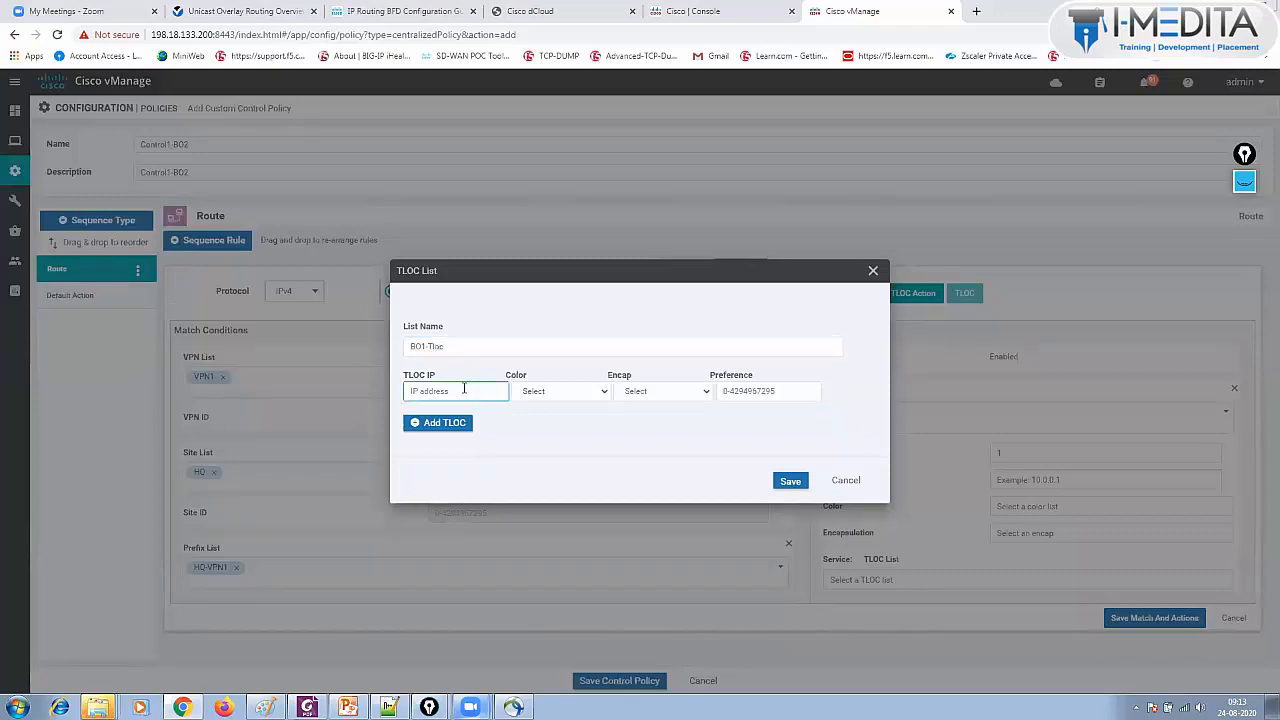
{"action": "type", "text": "1.1.1.6"}
{"action": "left_click", "coordinate": [565, 394]}
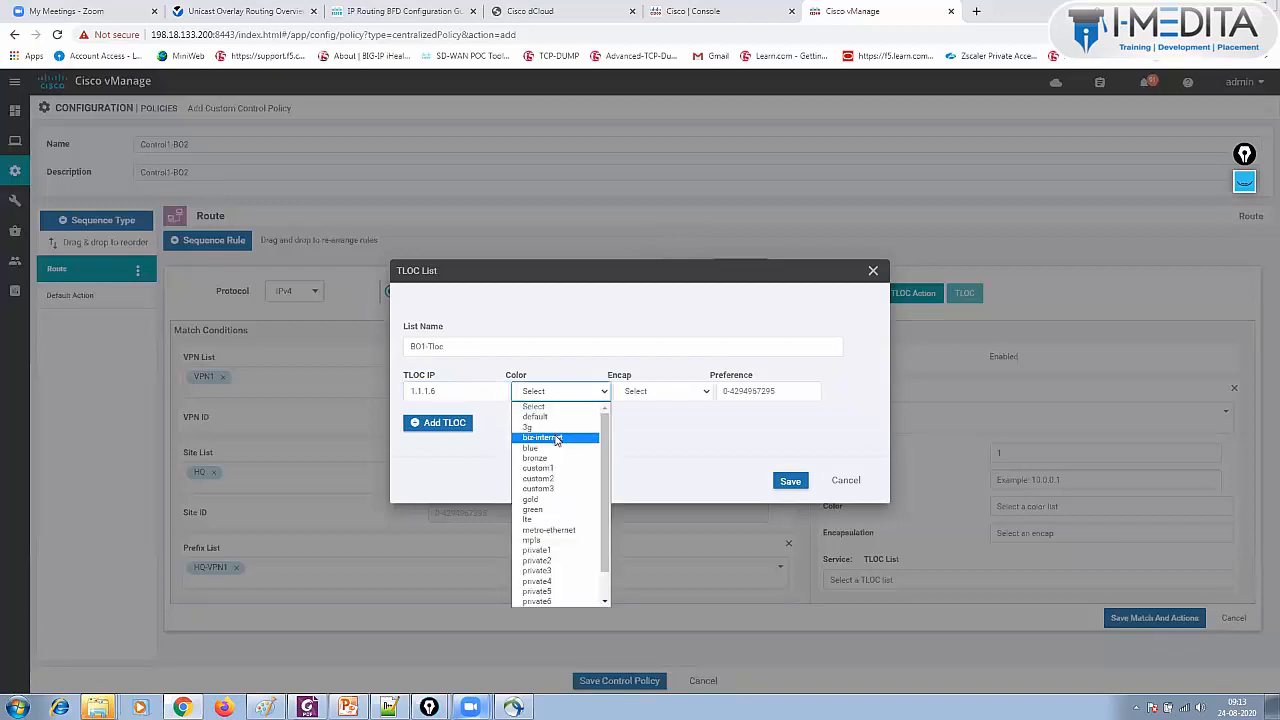
{"action": "left_click", "coordinate": [558, 436]}
{"action": "left_click", "coordinate": [656, 393]}
{"action": "left_click", "coordinate": [655, 416]}
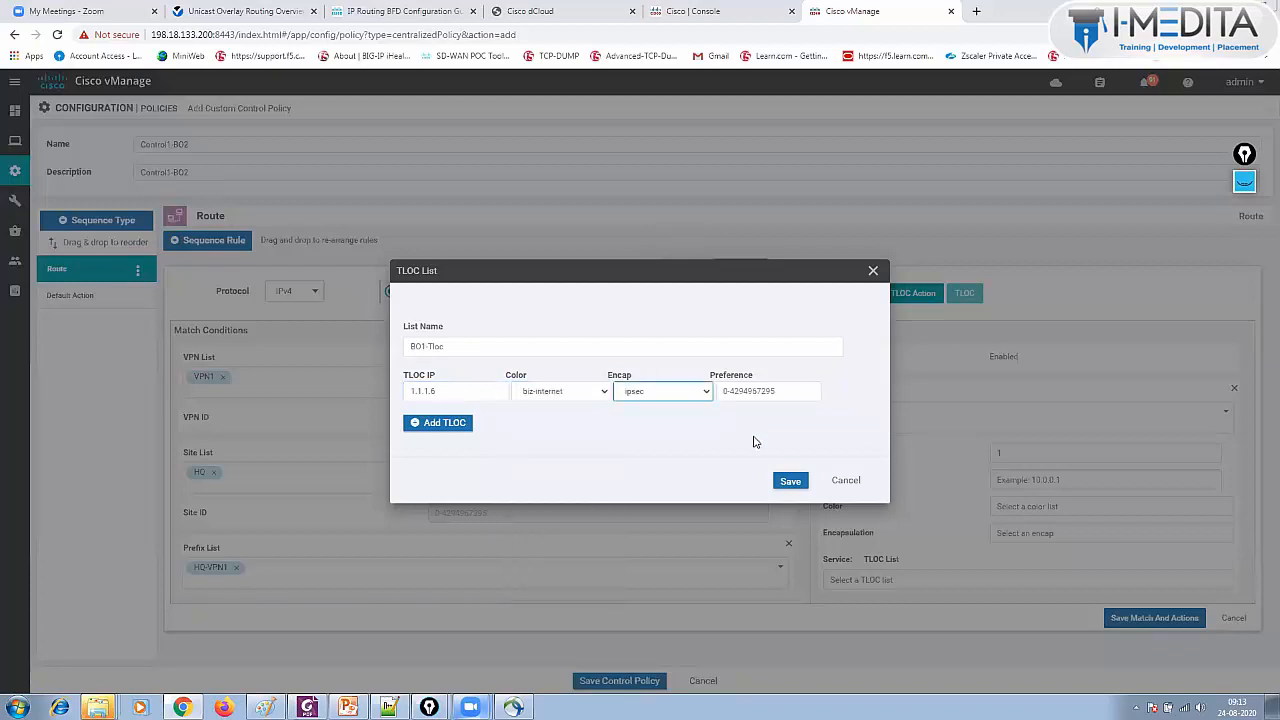
{"action": "left_click", "coordinate": [724, 12]}
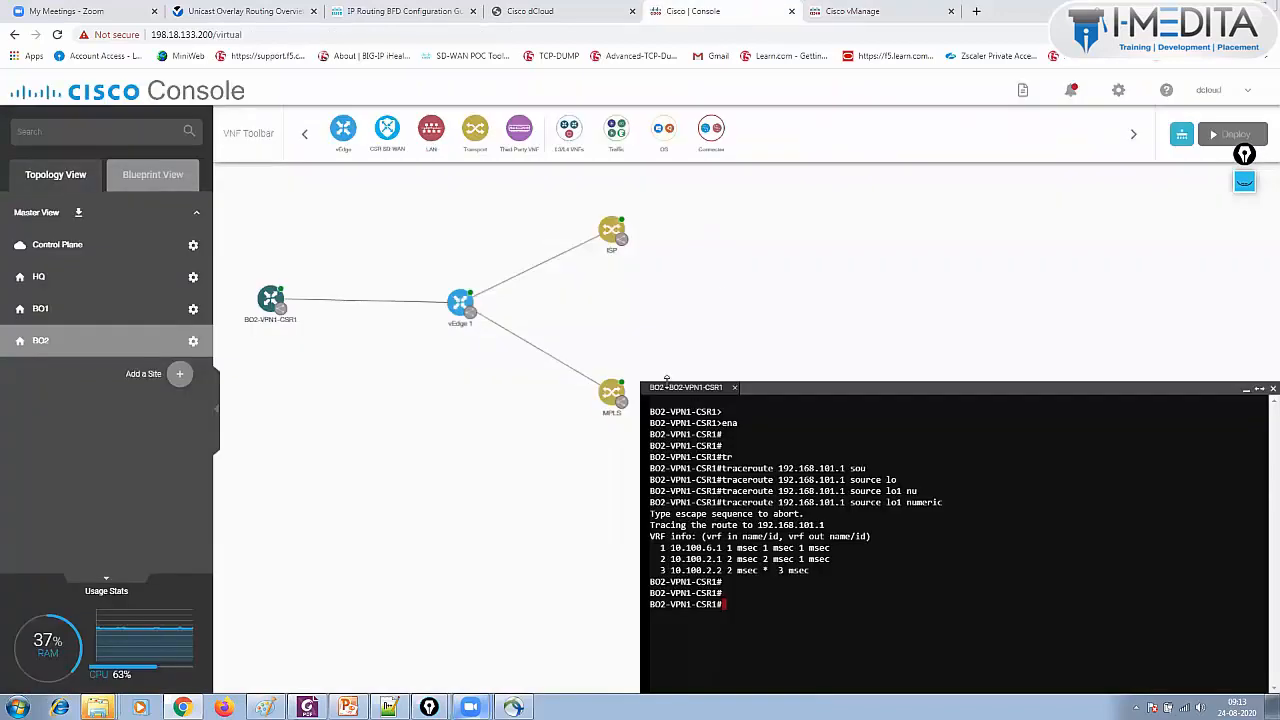
- Open a console on BO1's vEdge-1 and run 'show run' to confirm system-ip 1.1.1.6
{"action": "left_click", "coordinate": [176, 309]}
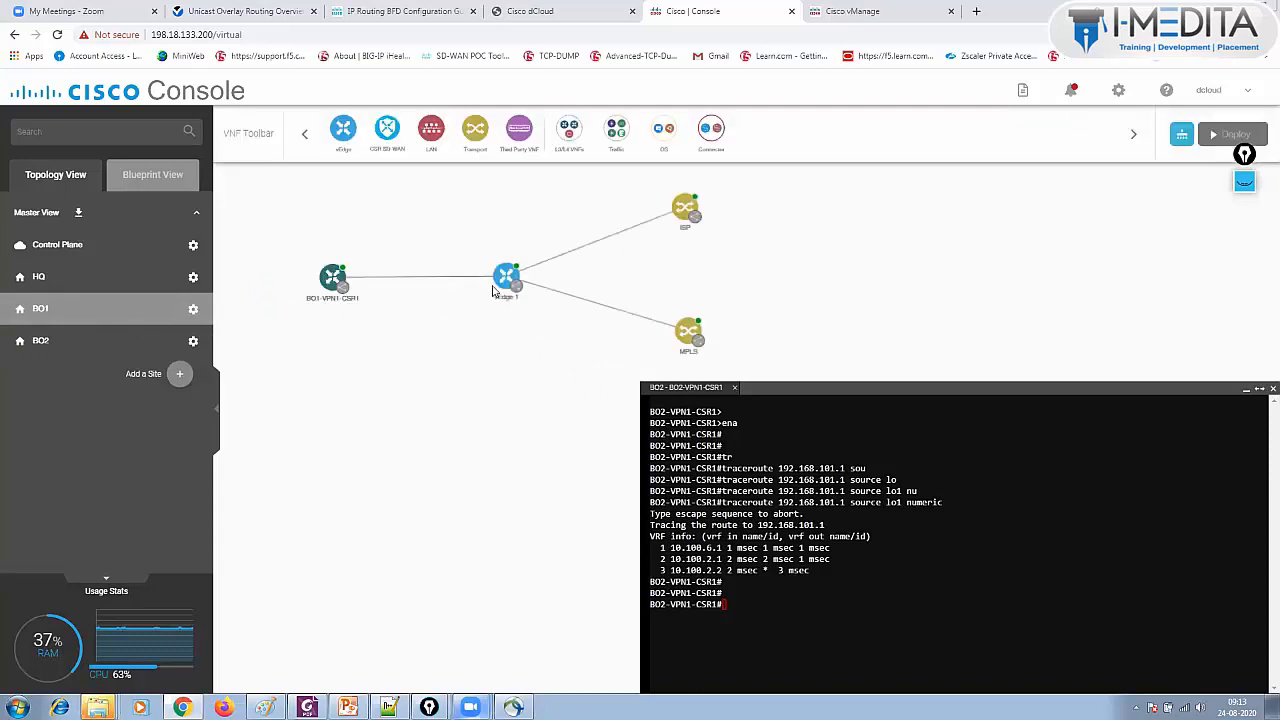
{"action": "right_click", "coordinate": [508, 274]}
{"action": "right_click", "coordinate": [506, 276]}
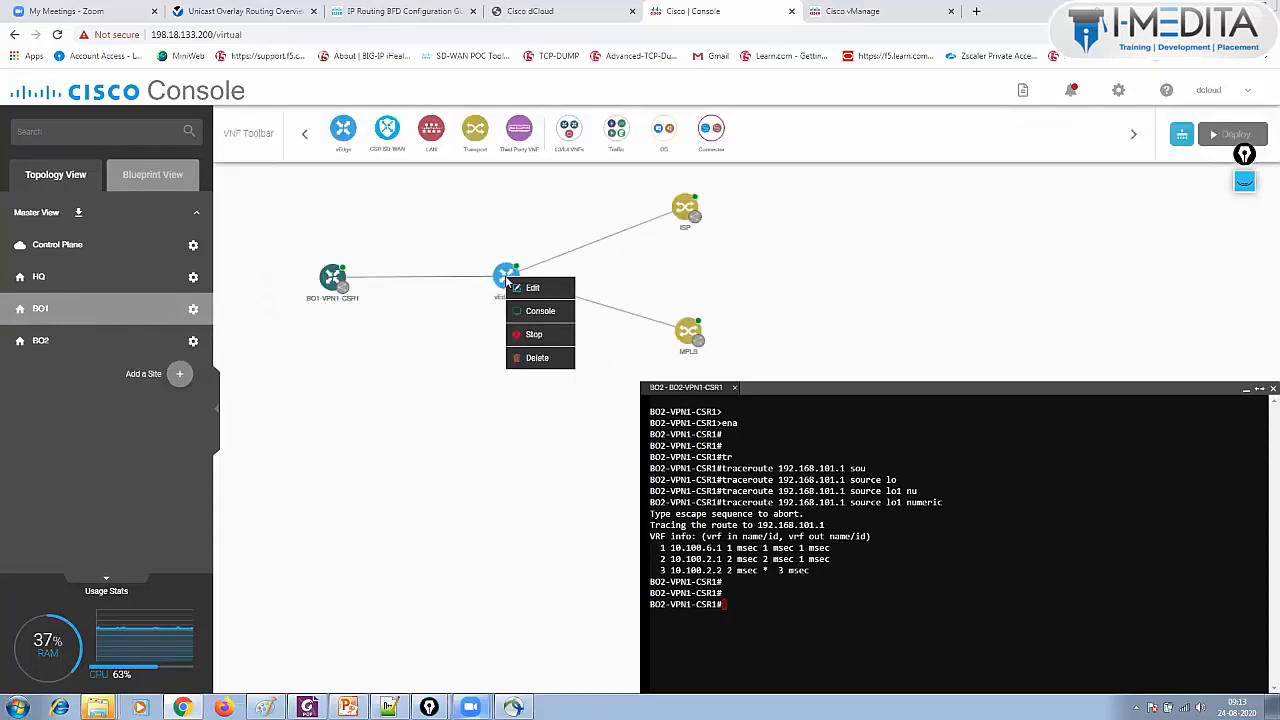
{"action": "left_click", "coordinate": [706, 398]}
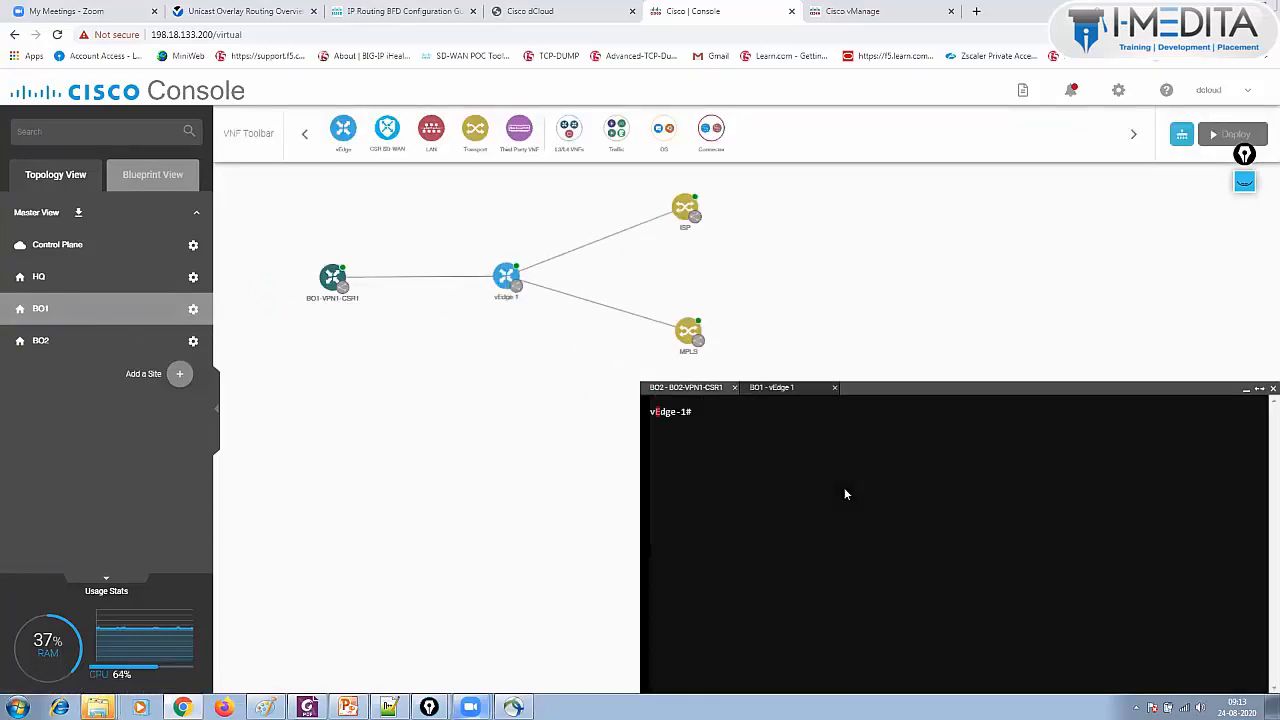
{"action": "type", "text": "show run"}
{"action": "key", "text": "Return"}
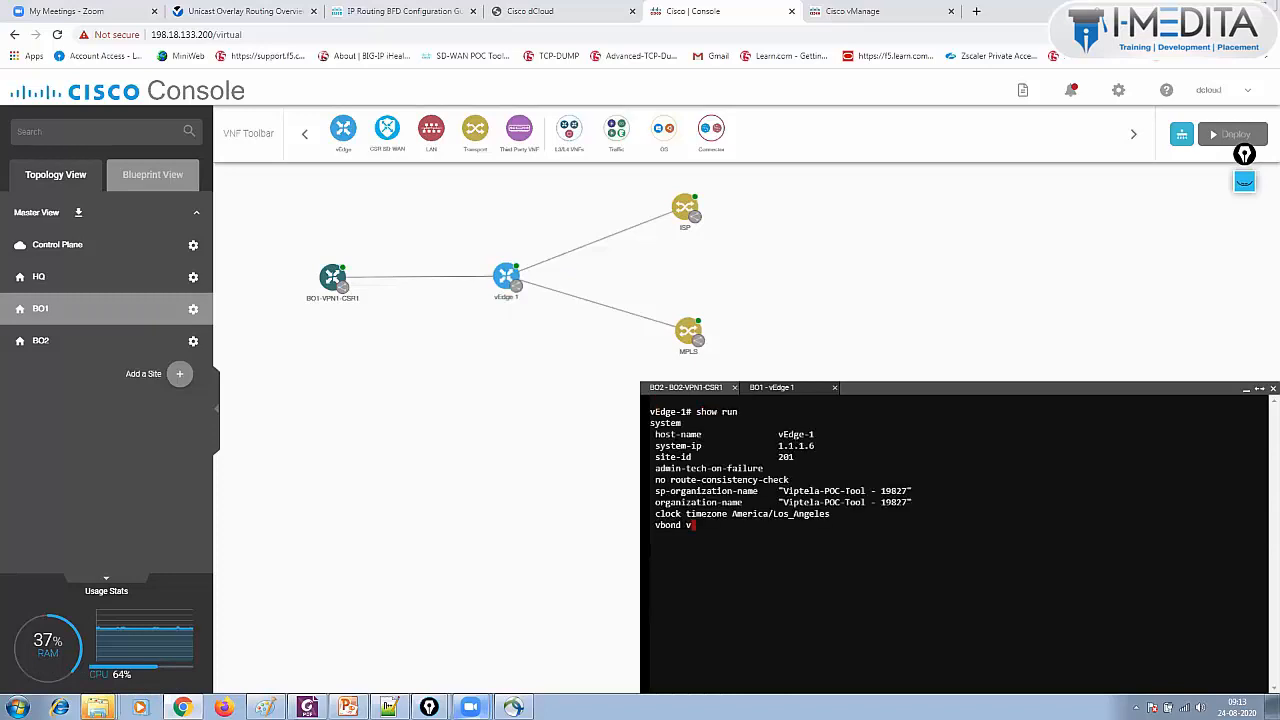
{"action": "left_click", "coordinate": [841, 12]}
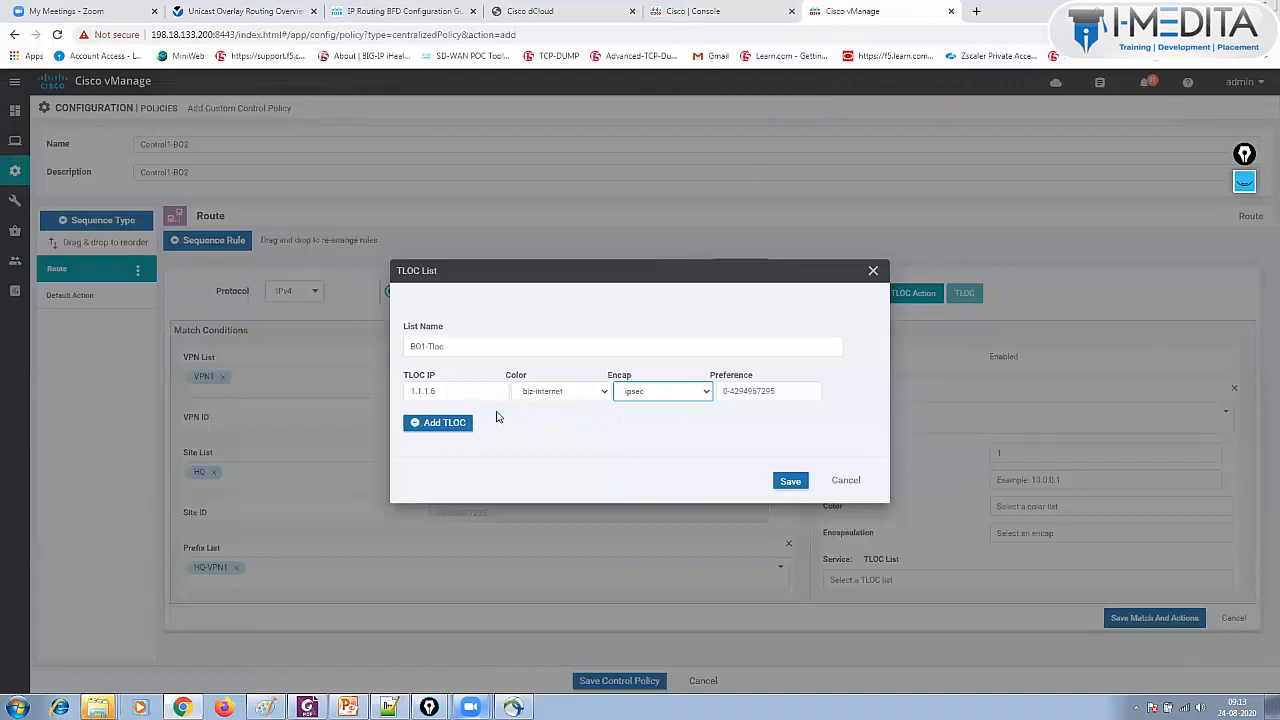
- Add a second TLOC 1.1.1.6 with mpls colour and ipsec encapsulation, and save BO1-Tloc
{"action": "left_click", "coordinate": [454, 425]}
{"action": "left_click", "coordinate": [457, 403]}
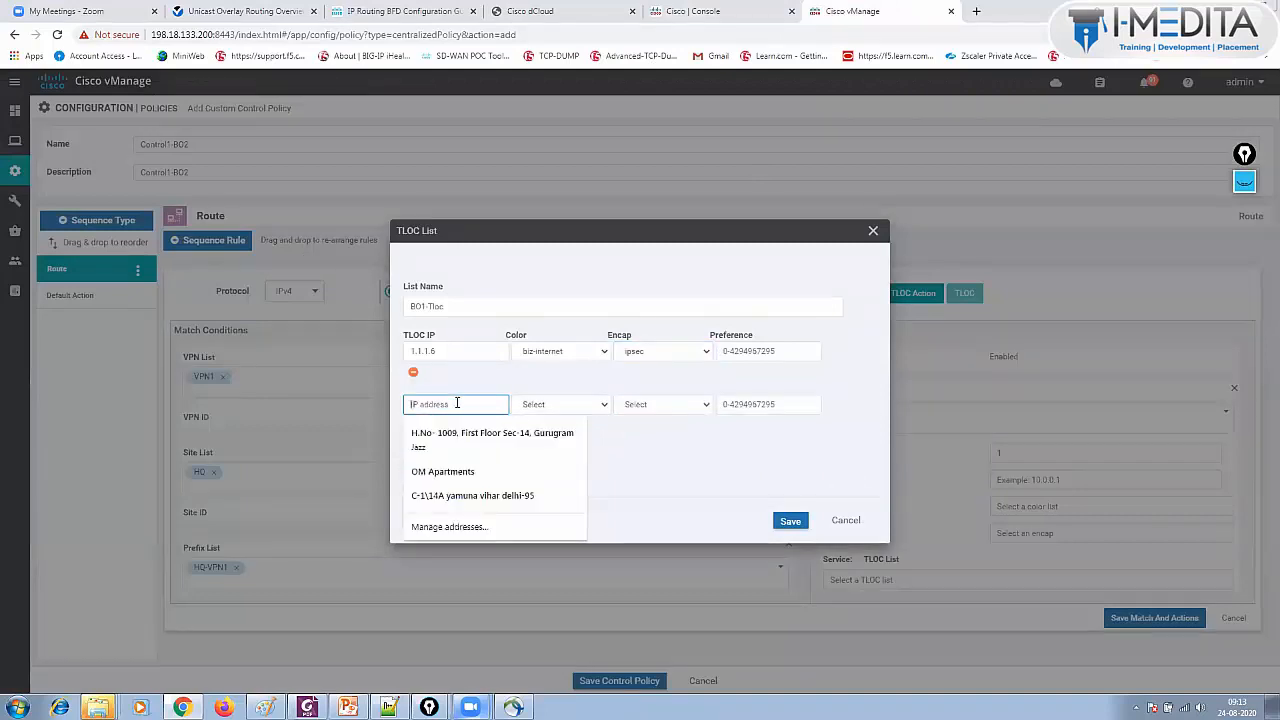
{"action": "type", "text": "1.1.1.6"}
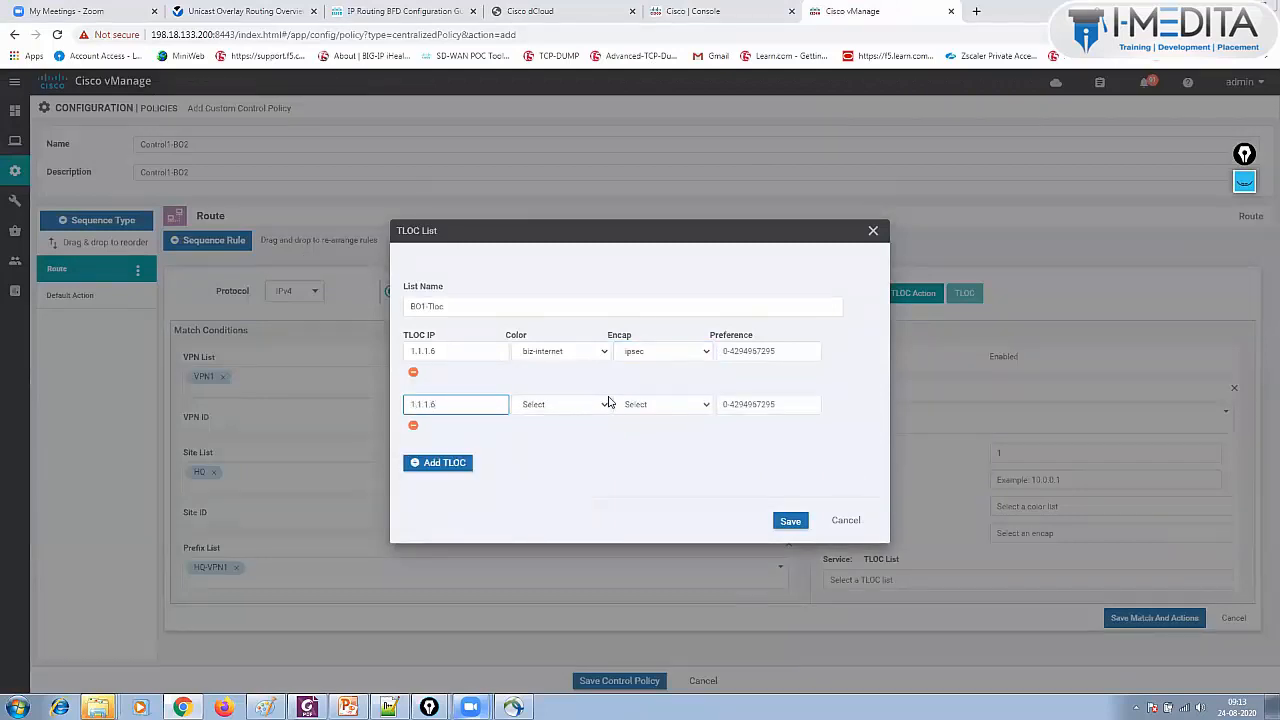
{"action": "left_click", "coordinate": [606, 403]}
{"action": "left_click", "coordinate": [560, 562]}
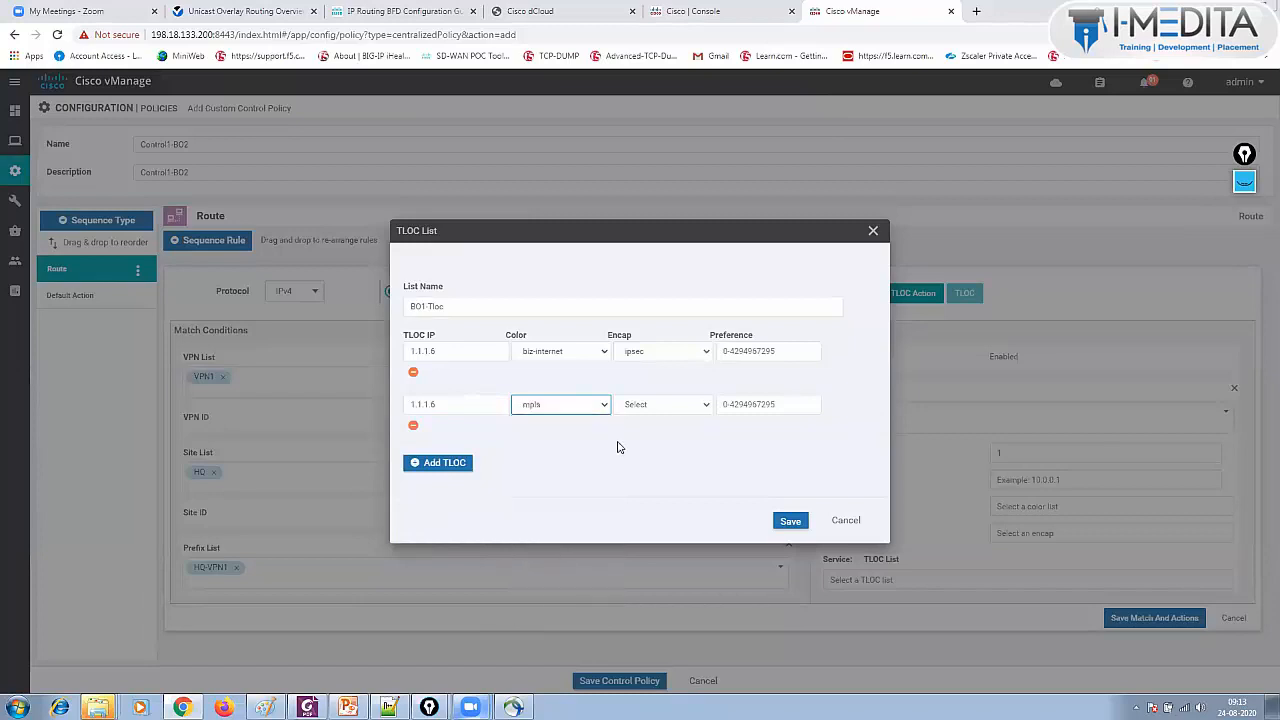
{"action": "left_click", "coordinate": [640, 406]}
{"action": "left_click", "coordinate": [640, 442]}
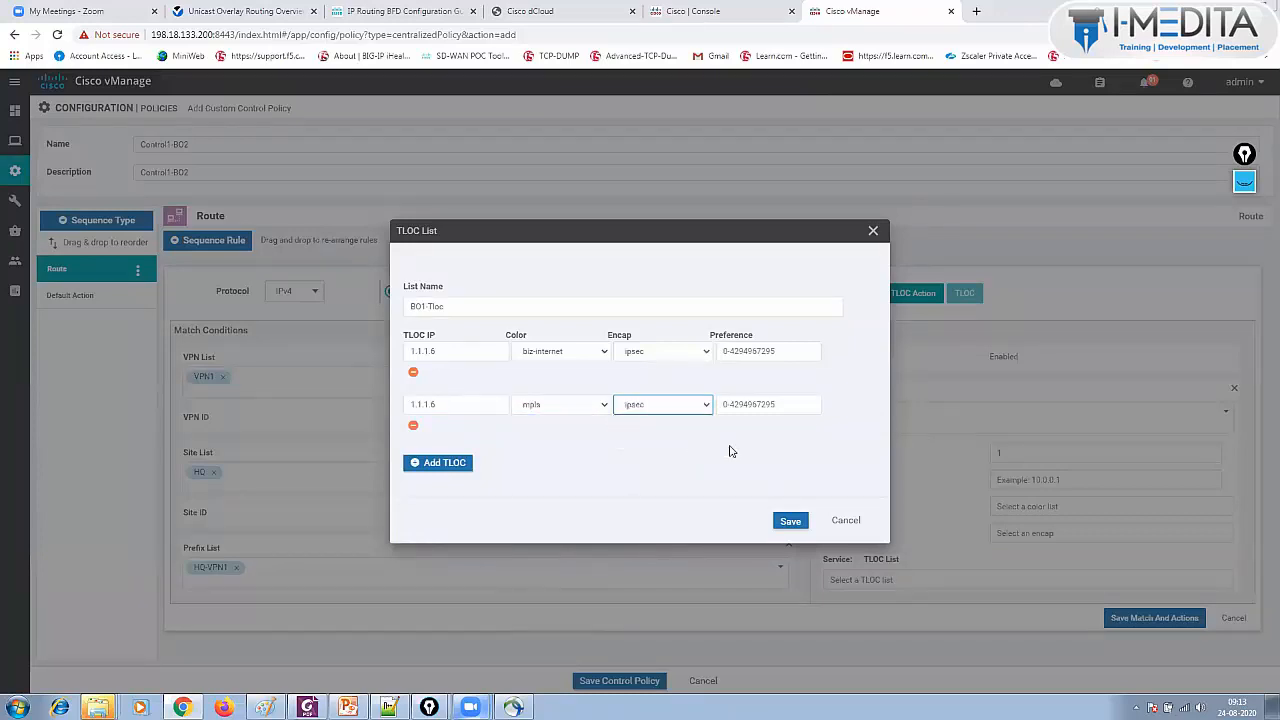
{"action": "left_click", "coordinate": [792, 522]}
{"action": "left_click", "coordinate": [790, 521]}
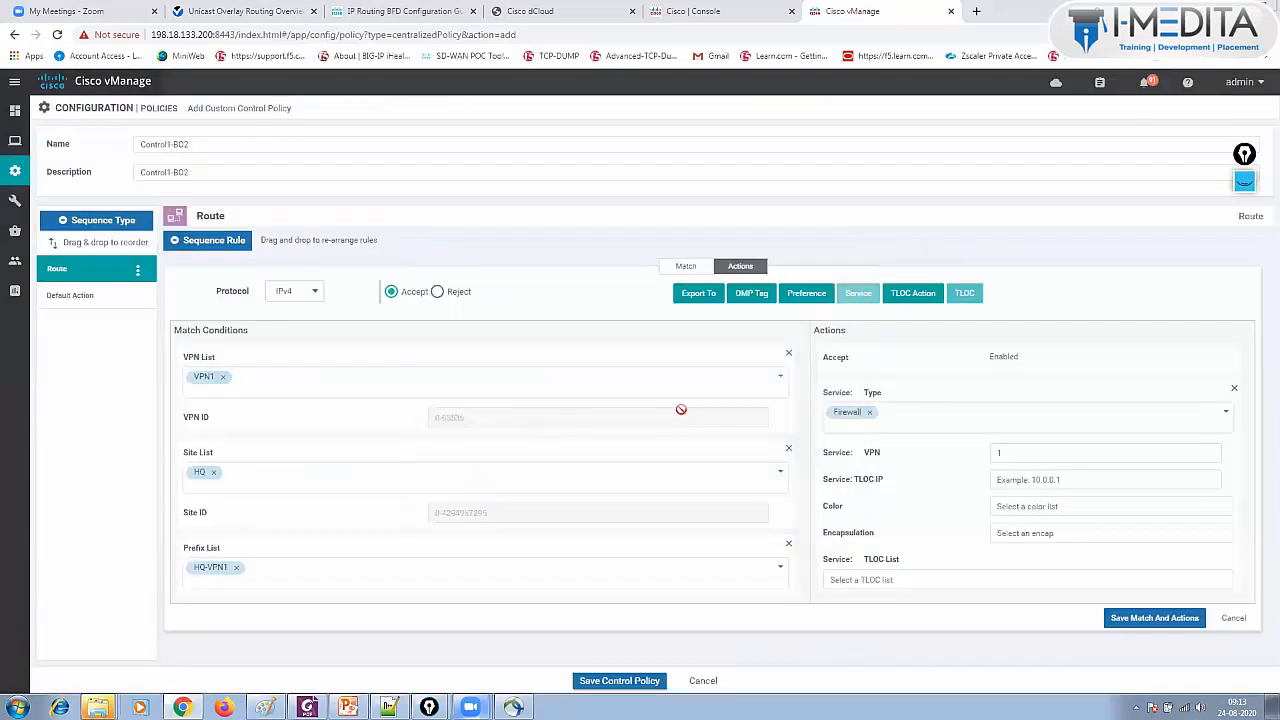
- Choose BO1-Tloc as the service TLOC list and save the rule's match and actions
{"action": "left_click", "coordinate": [926, 578]}
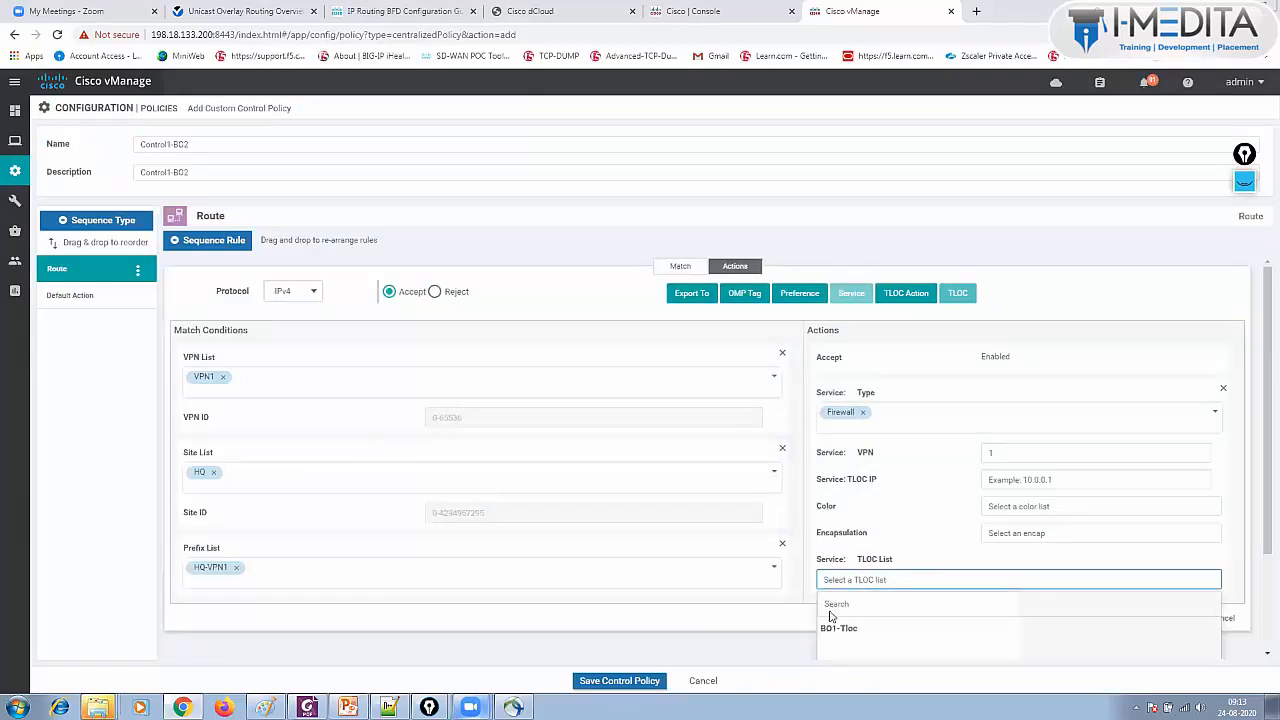
{"action": "left_click", "coordinate": [830, 630]}
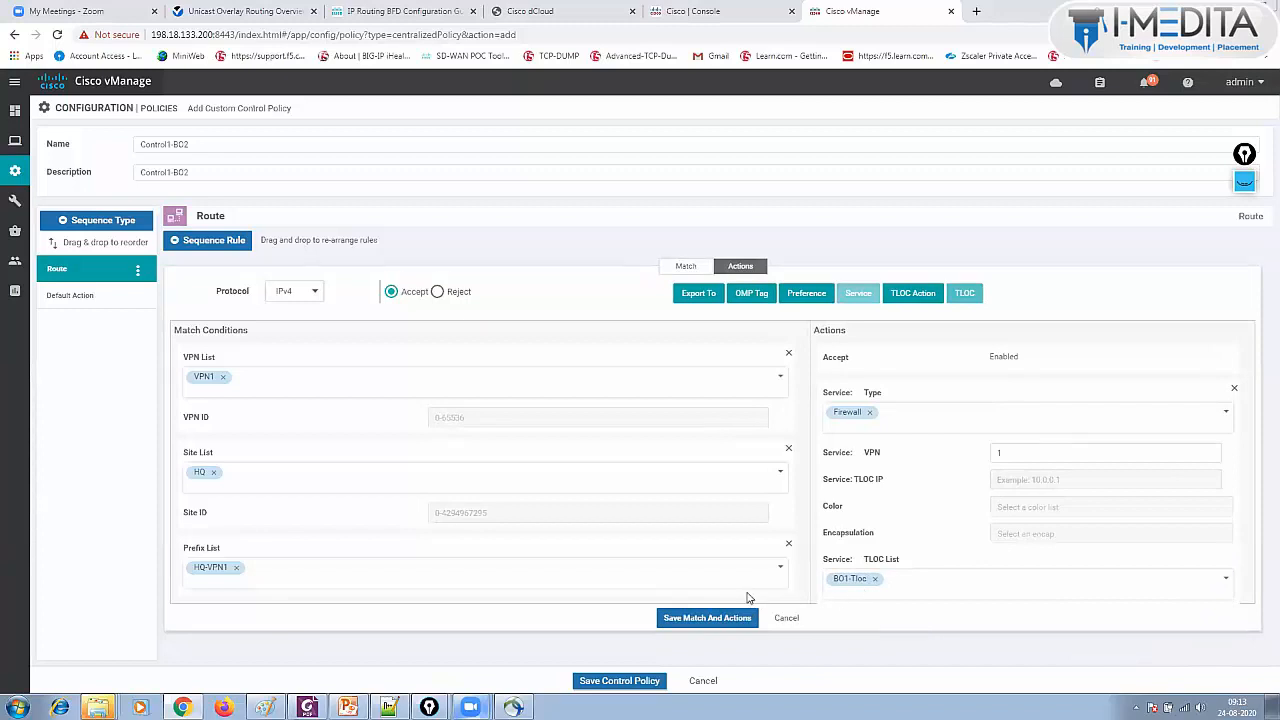
{"action": "left_click", "coordinate": [711, 619]}
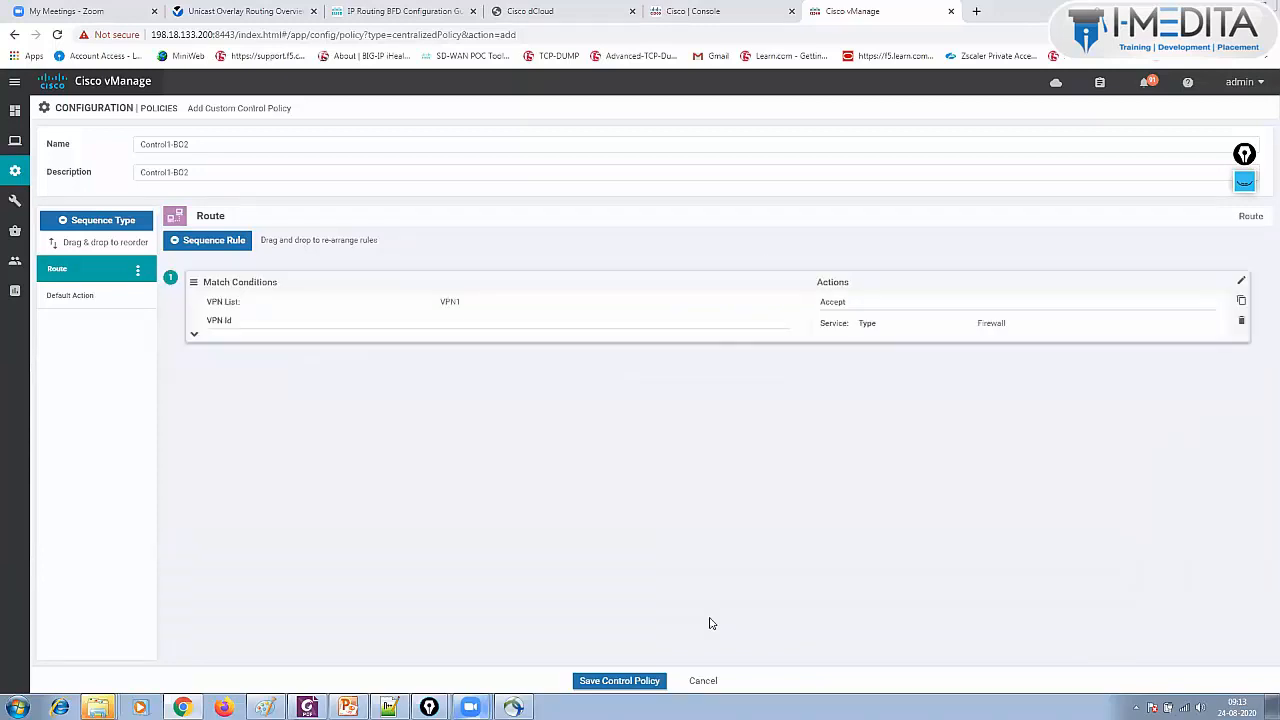
- Change Control1-BO2's default action to Accept and save the control policy
{"action": "left_click", "coordinate": [94, 303]}
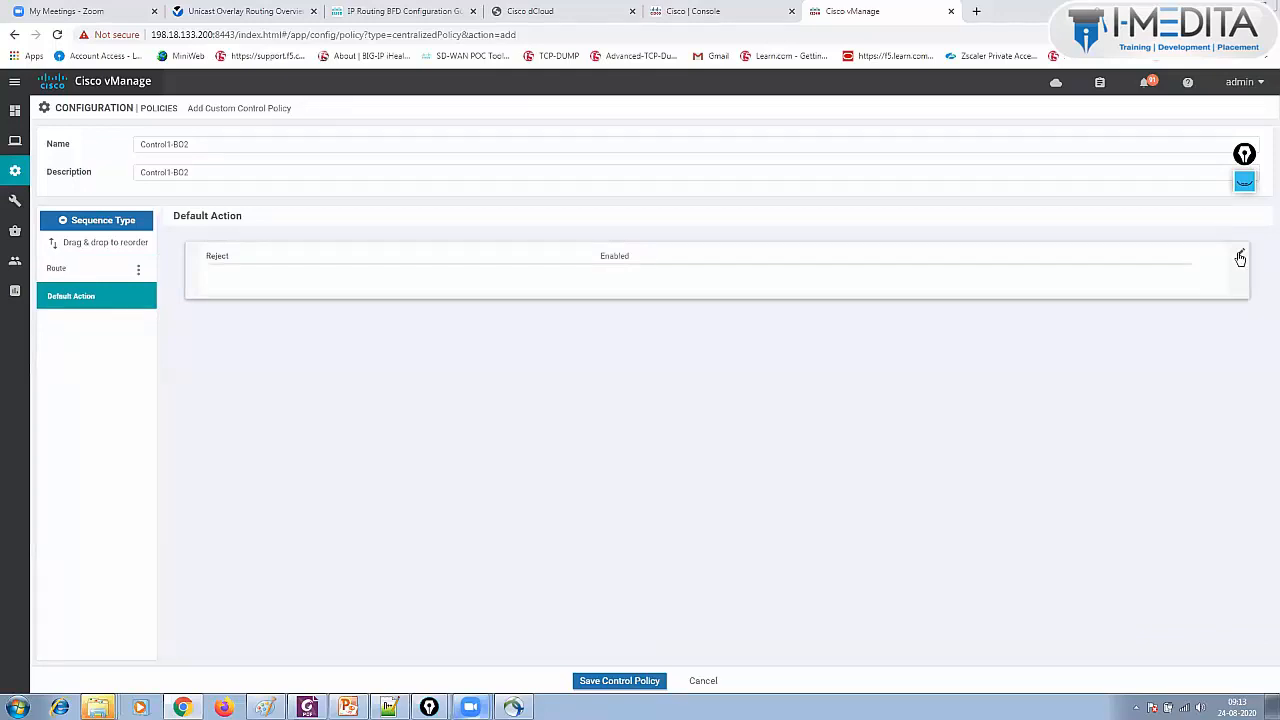
{"action": "left_click", "coordinate": [1239, 258]}
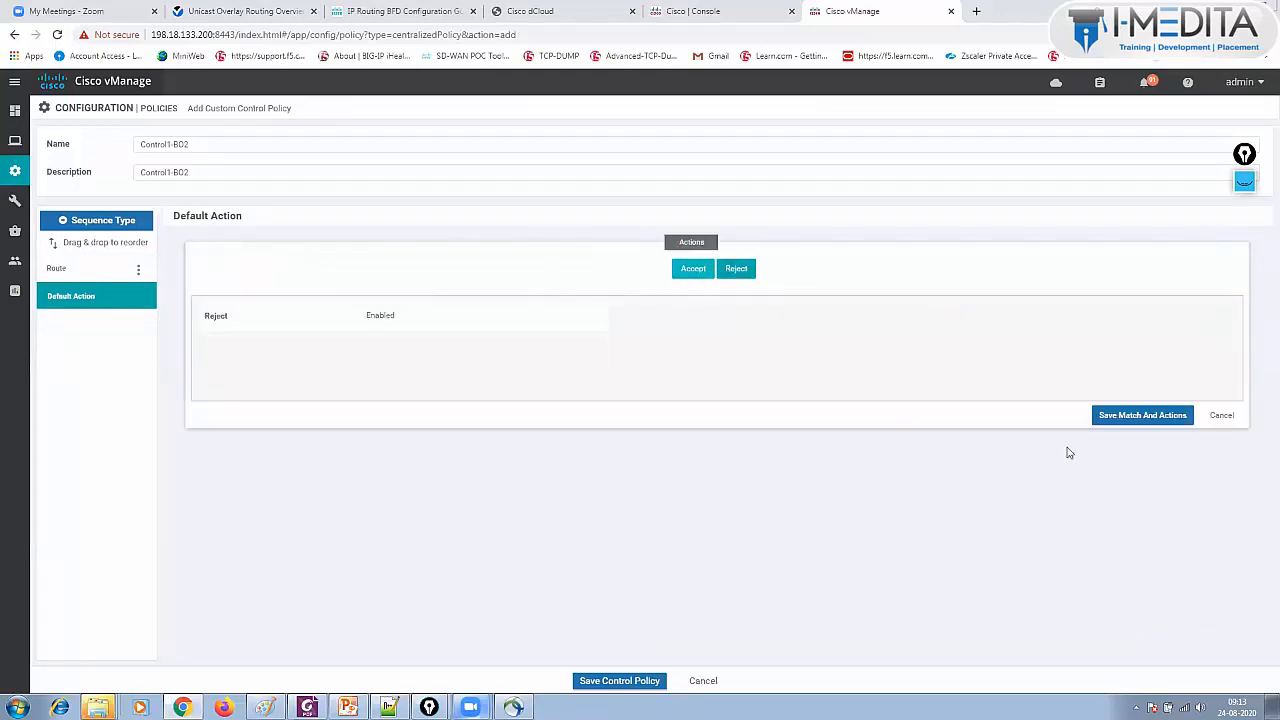
{"action": "left_click", "coordinate": [1140, 417]}
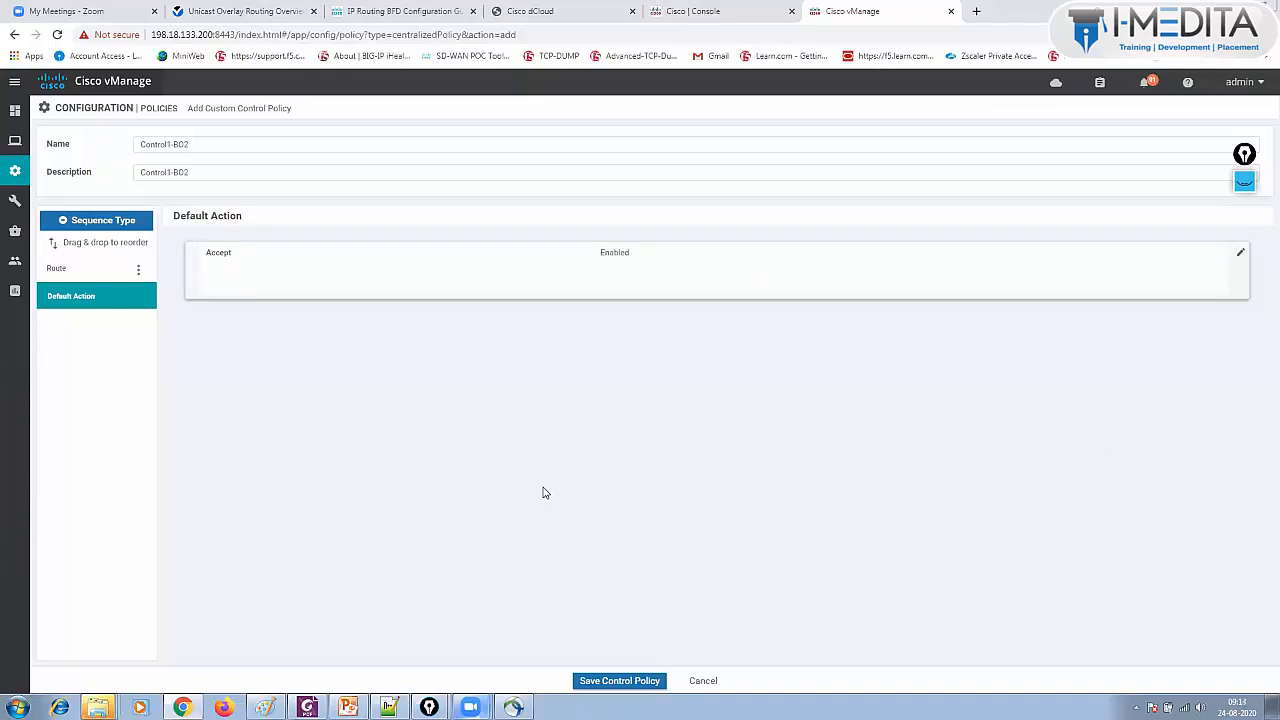
{"action": "left_click", "coordinate": [609, 680]}
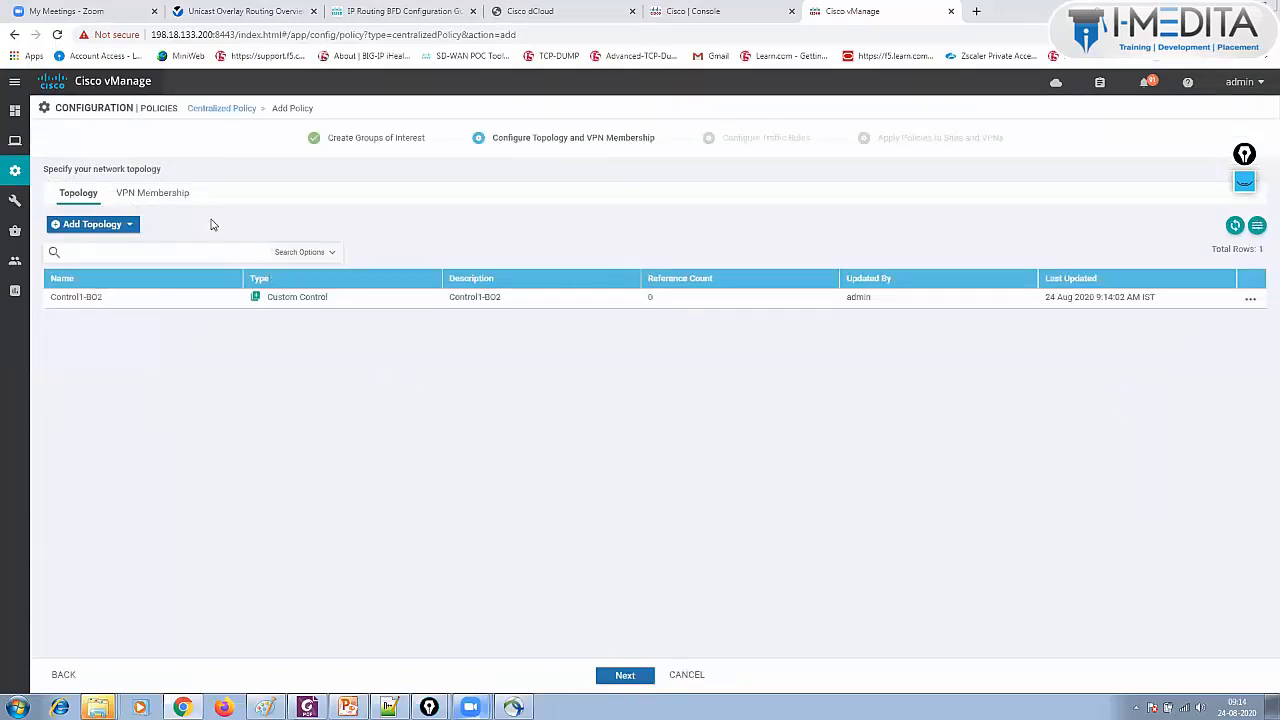
- Create a custom control policy named Contro2-HQ, reusing the name as its description
{"action": "left_click", "coordinate": [108, 225]}
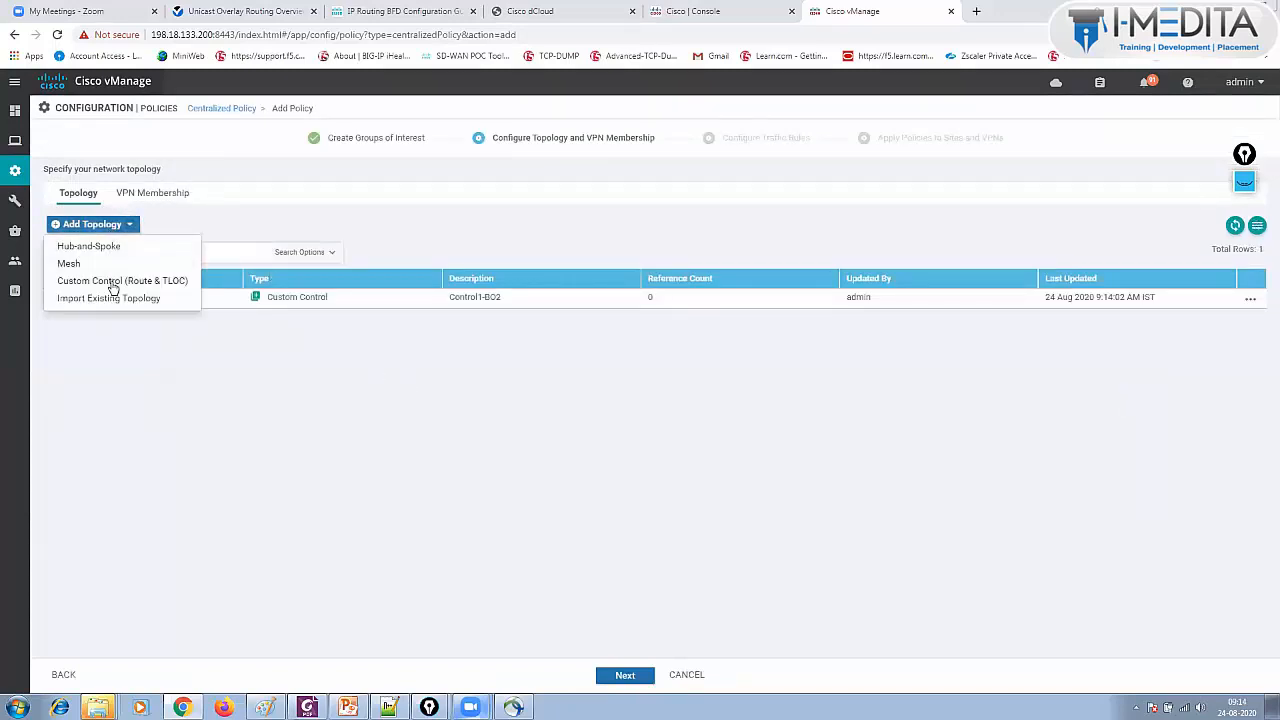
{"action": "left_click", "coordinate": [114, 281]}
{"action": "left_click", "coordinate": [181, 141]}
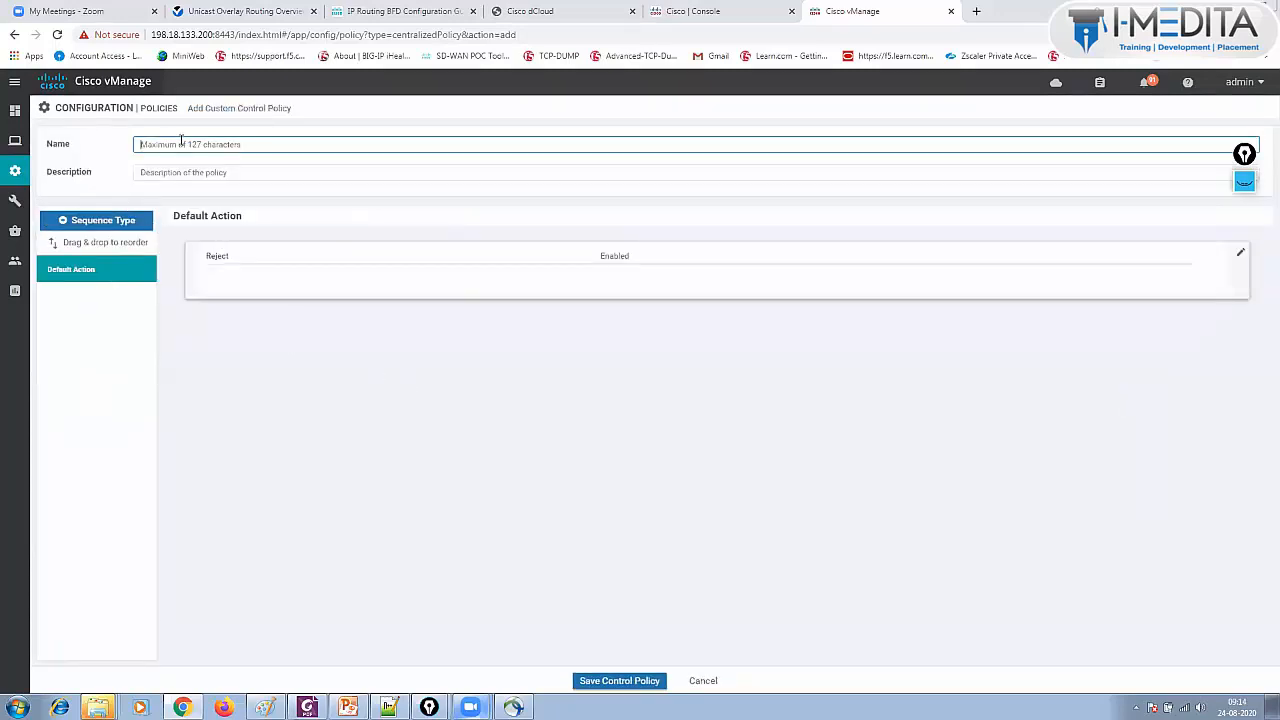
{"action": "type", "text": "COntrol2-Hu"}
{"action": "key", "text": "ctrl+a"}
{"action": "key", "text": "Tab"}
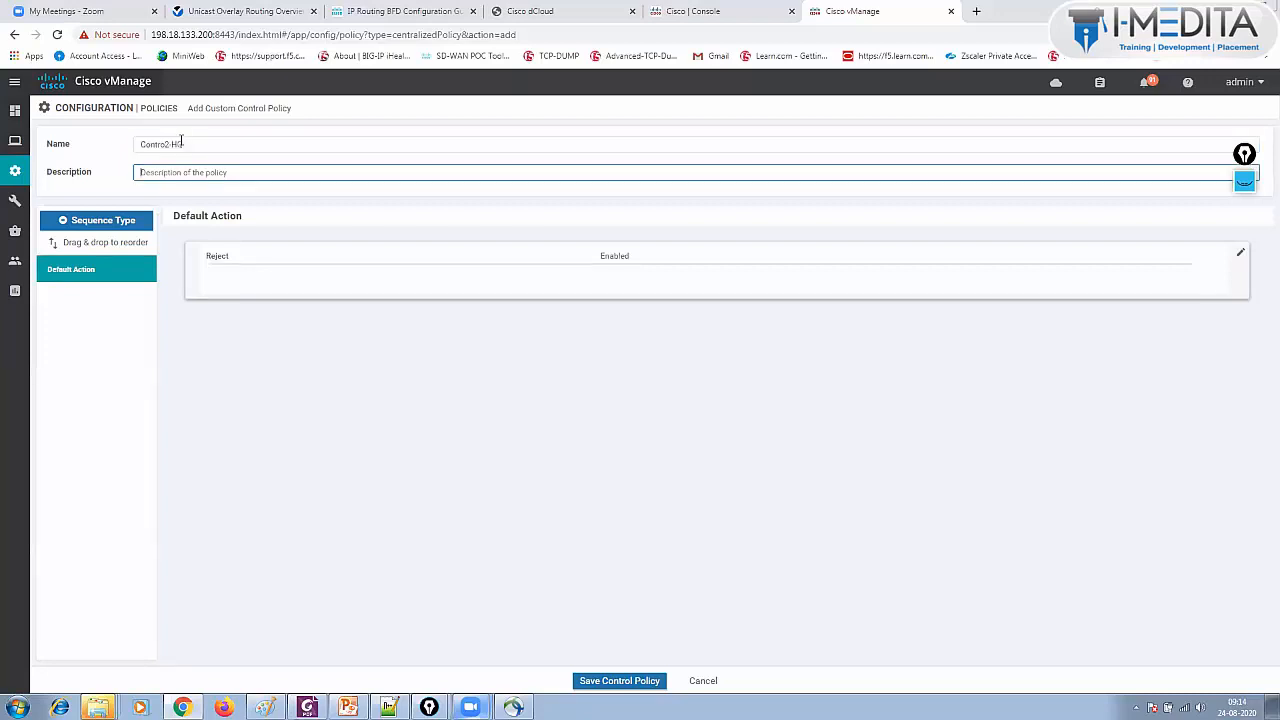
{"action": "type", "text": "Contro2-HQ"}
- Add a route rule matching site list BO2, VPN1 and prefix list BO2-VPN1
{"action": "left_click", "coordinate": [100, 220]}
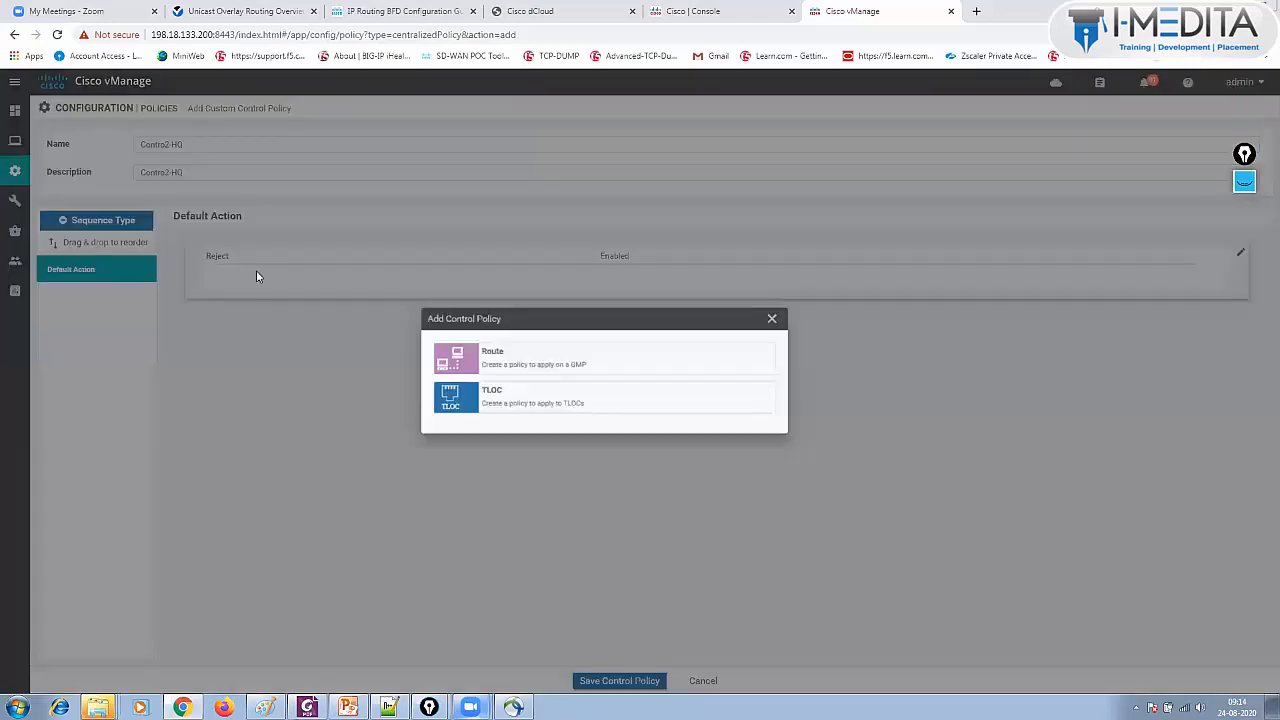
{"action": "left_click", "coordinate": [510, 369]}
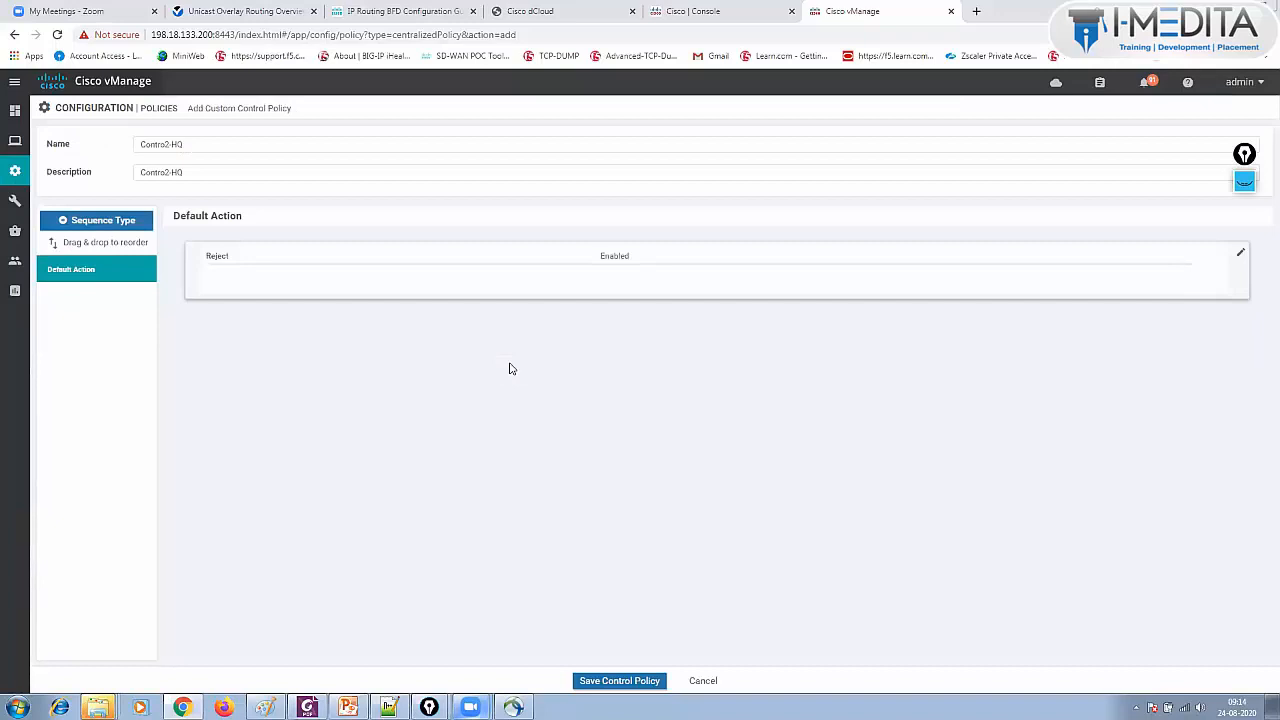
{"action": "left_click", "coordinate": [212, 243]}
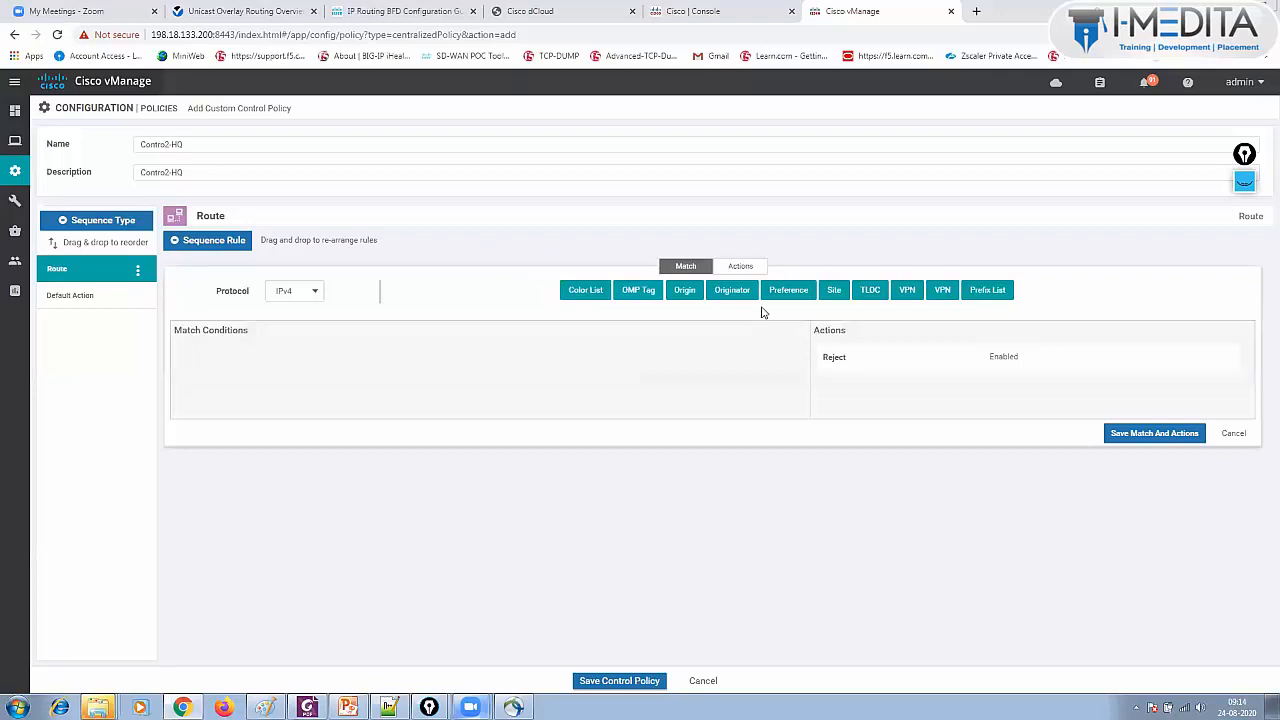
{"action": "left_click", "coordinate": [834, 290]}
{"action": "left_click", "coordinate": [249, 377]}
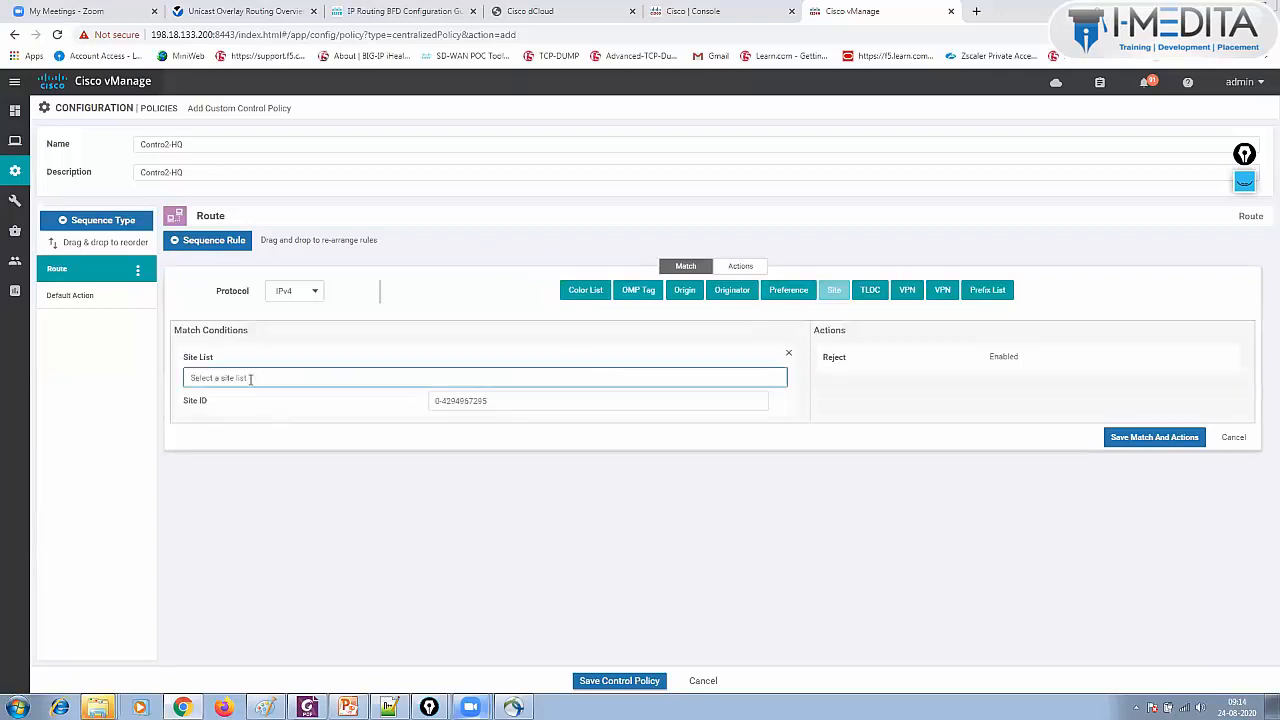
{"action": "left_click", "coordinate": [208, 456]}
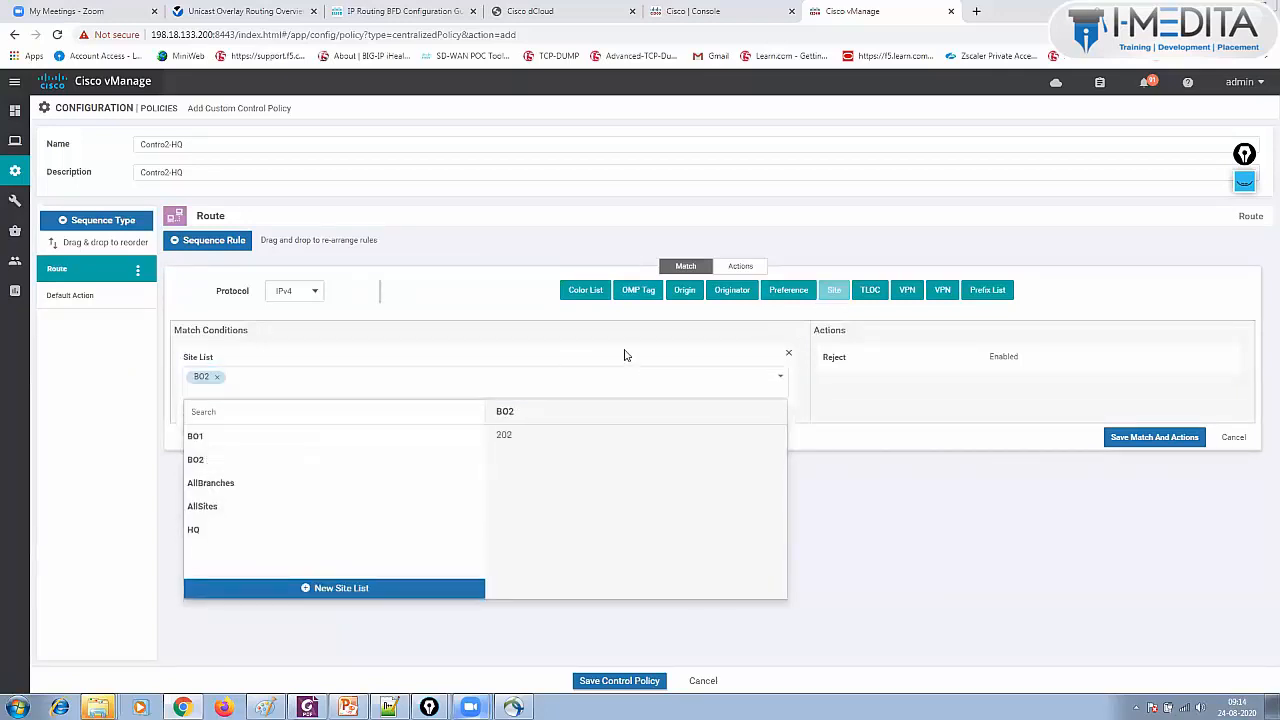
{"action": "left_click", "coordinate": [907, 290]}
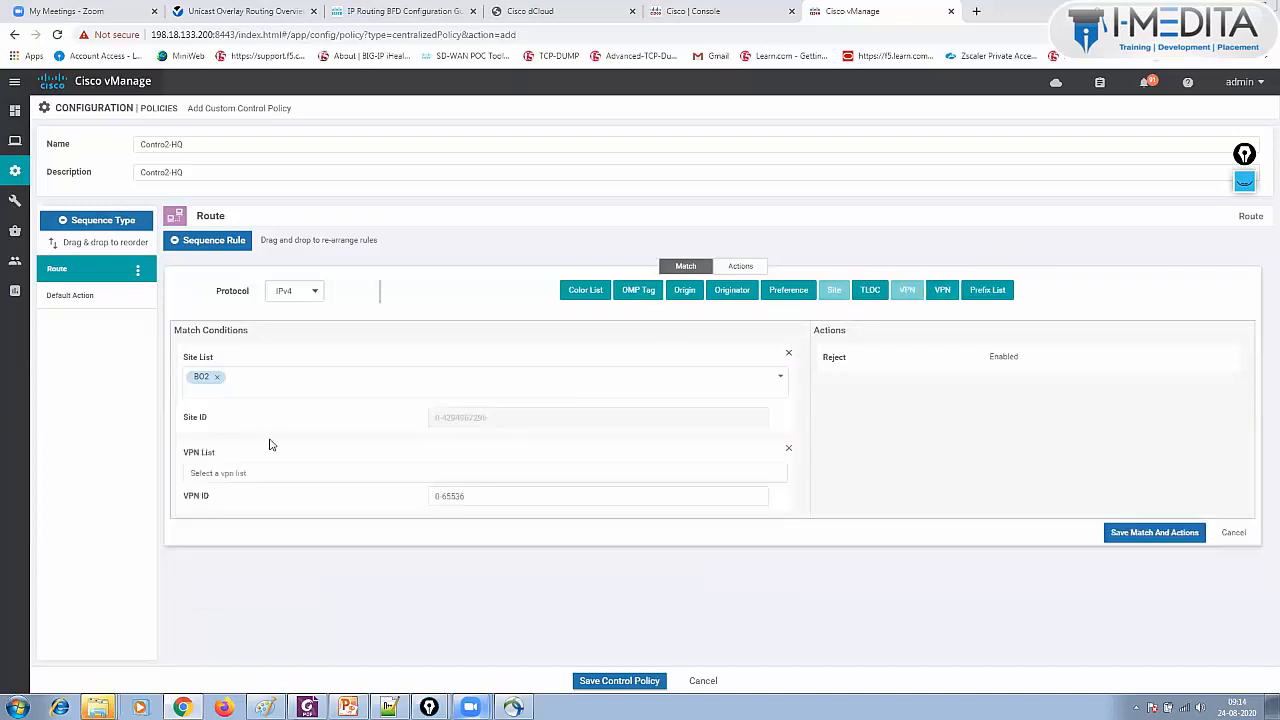
{"action": "left_click", "coordinate": [246, 471]}
{"action": "left_click", "coordinate": [204, 523]}
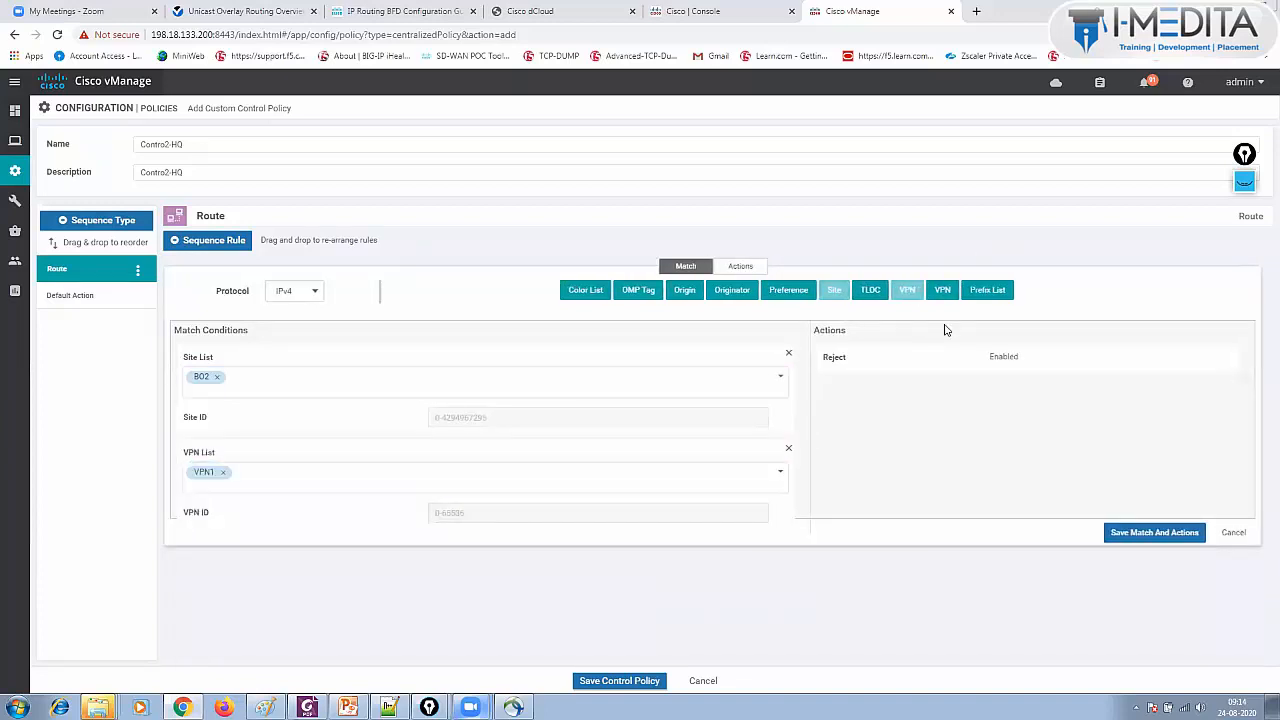
{"action": "left_click", "coordinate": [987, 290]}
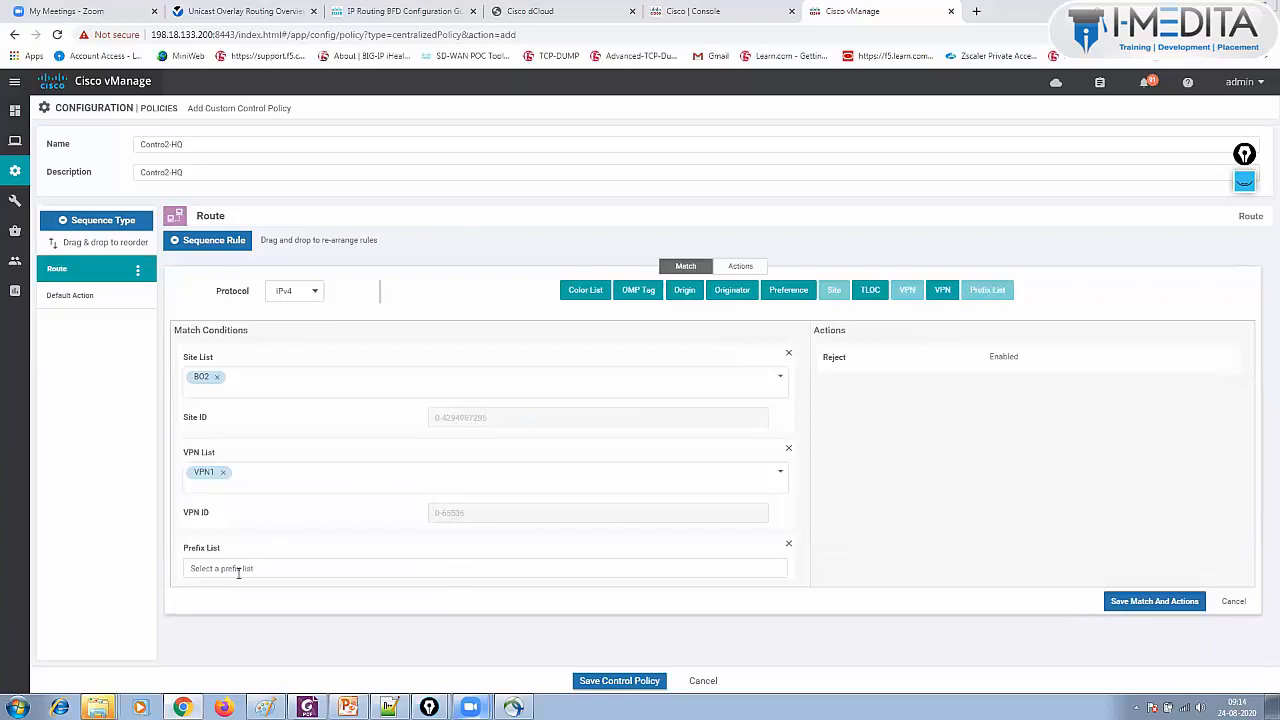
{"action": "left_click", "coordinate": [255, 568]}
{"action": "left_click", "coordinate": [222, 643]}
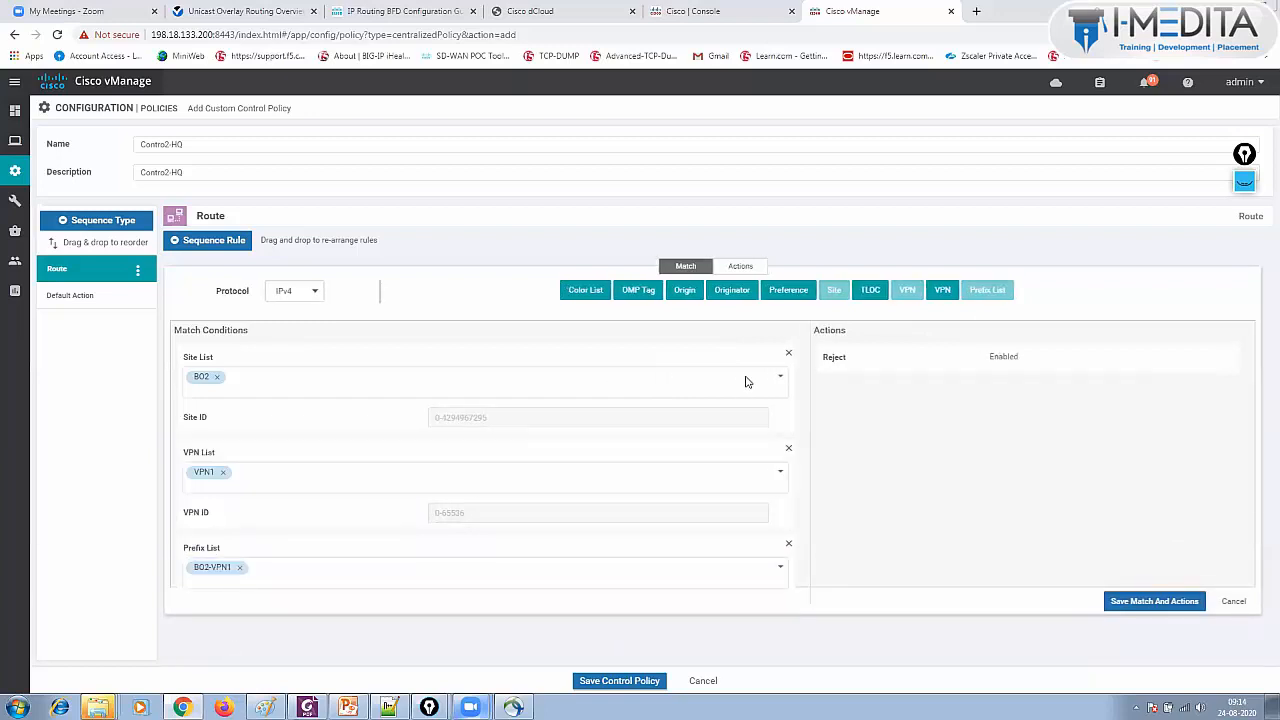
- Make the rule accept and send routes to Firewall in VPN 1 via BO1-Tloc, then save it
{"action": "left_click", "coordinate": [745, 268]}
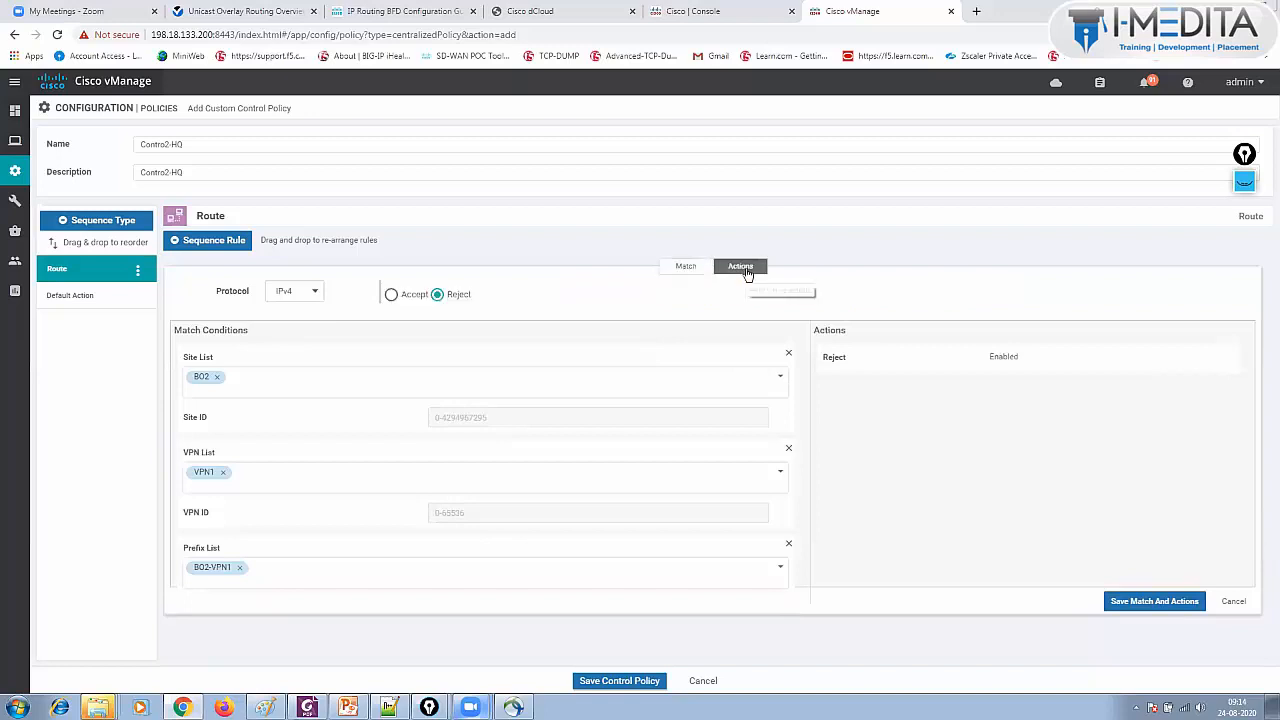
{"action": "left_click", "coordinate": [391, 291]}
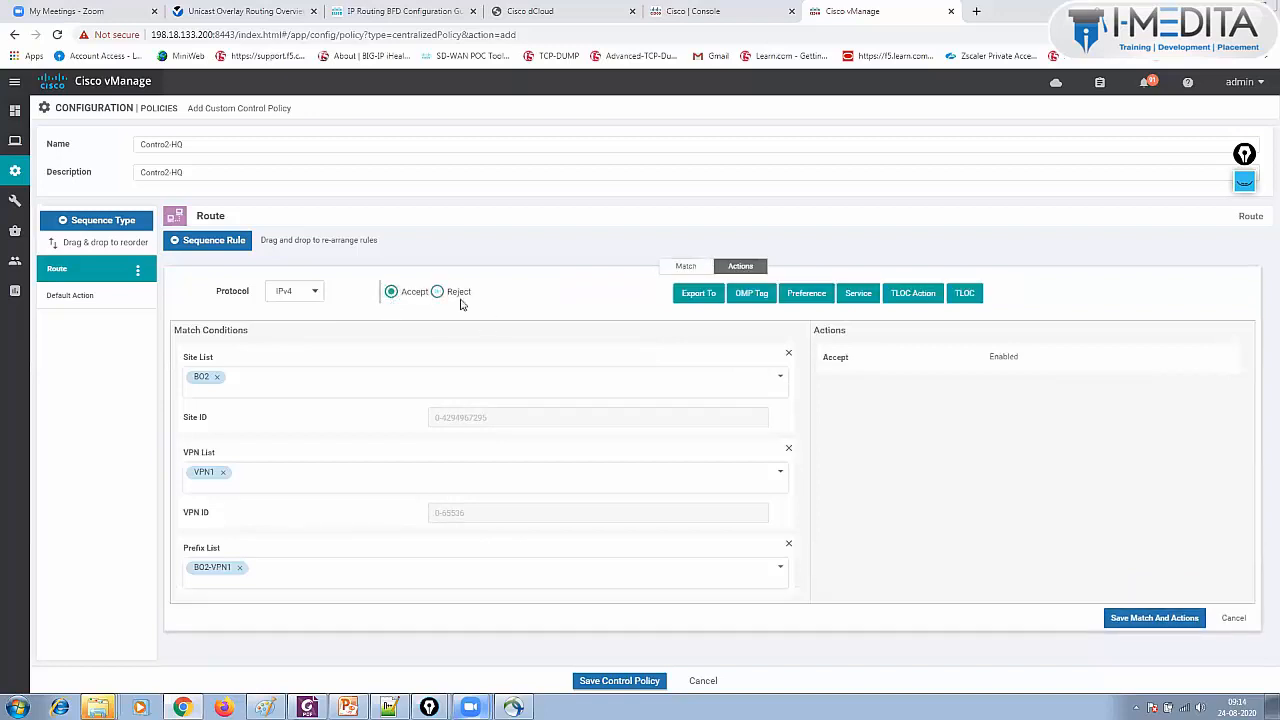
{"action": "left_click", "coordinate": [858, 293]}
{"action": "left_click", "coordinate": [940, 413]}
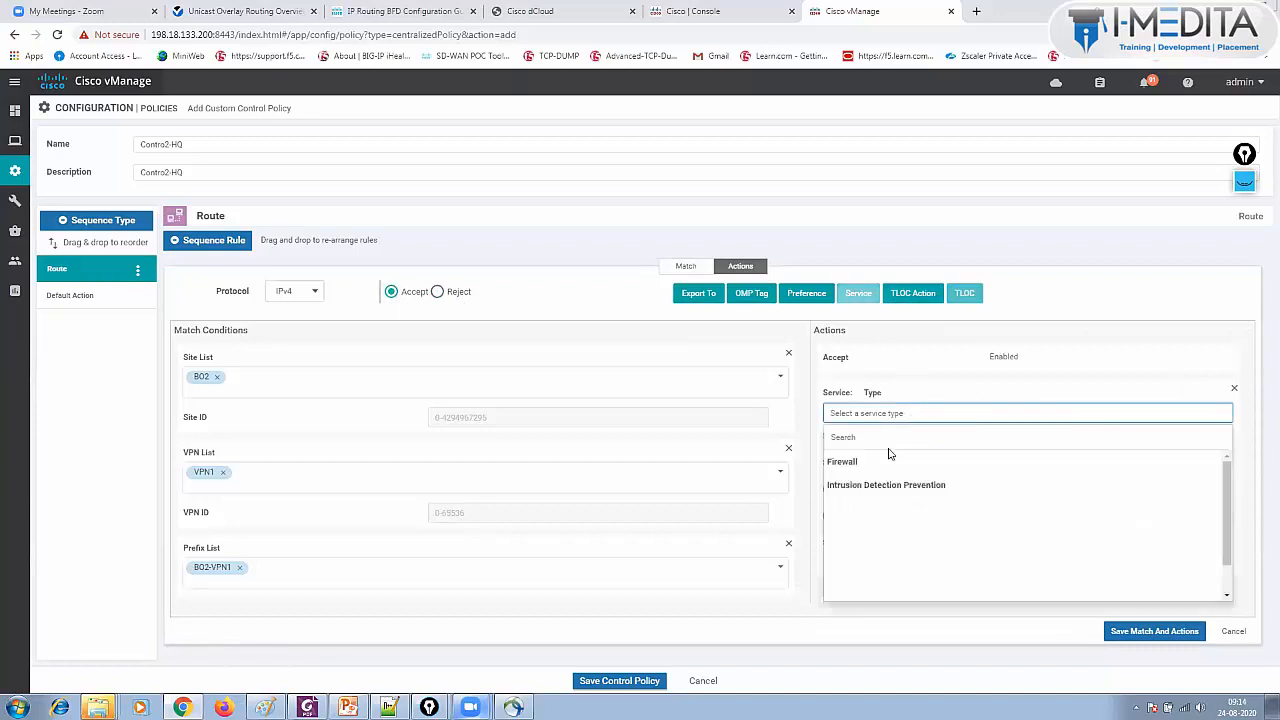
{"action": "left_click", "coordinate": [869, 467]}
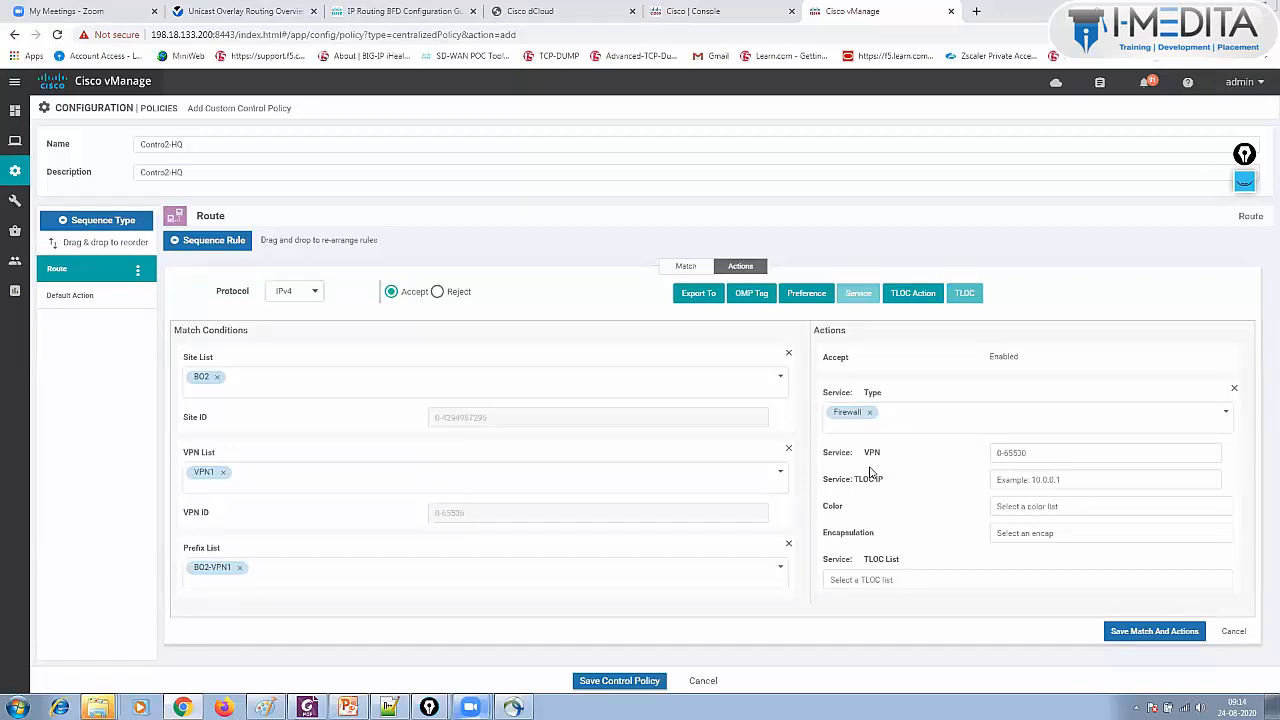
{"action": "left_click", "coordinate": [1016, 452]}
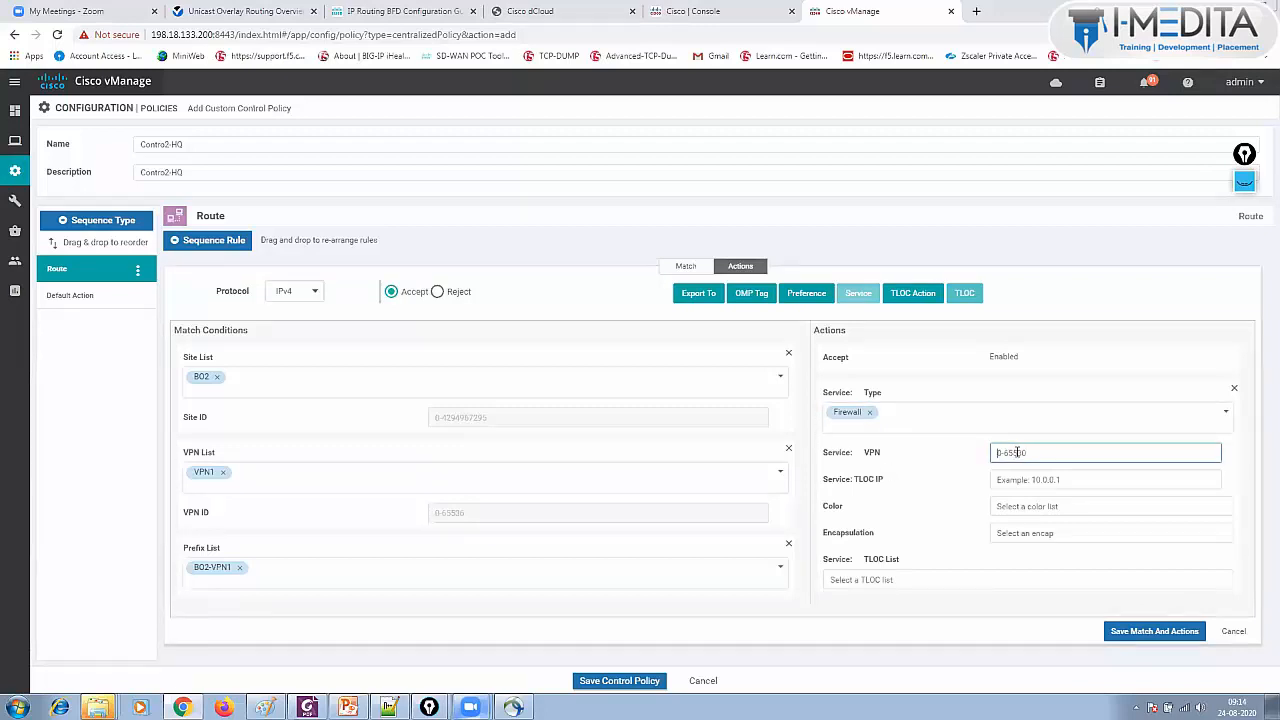
{"action": "type", "text": "1"}
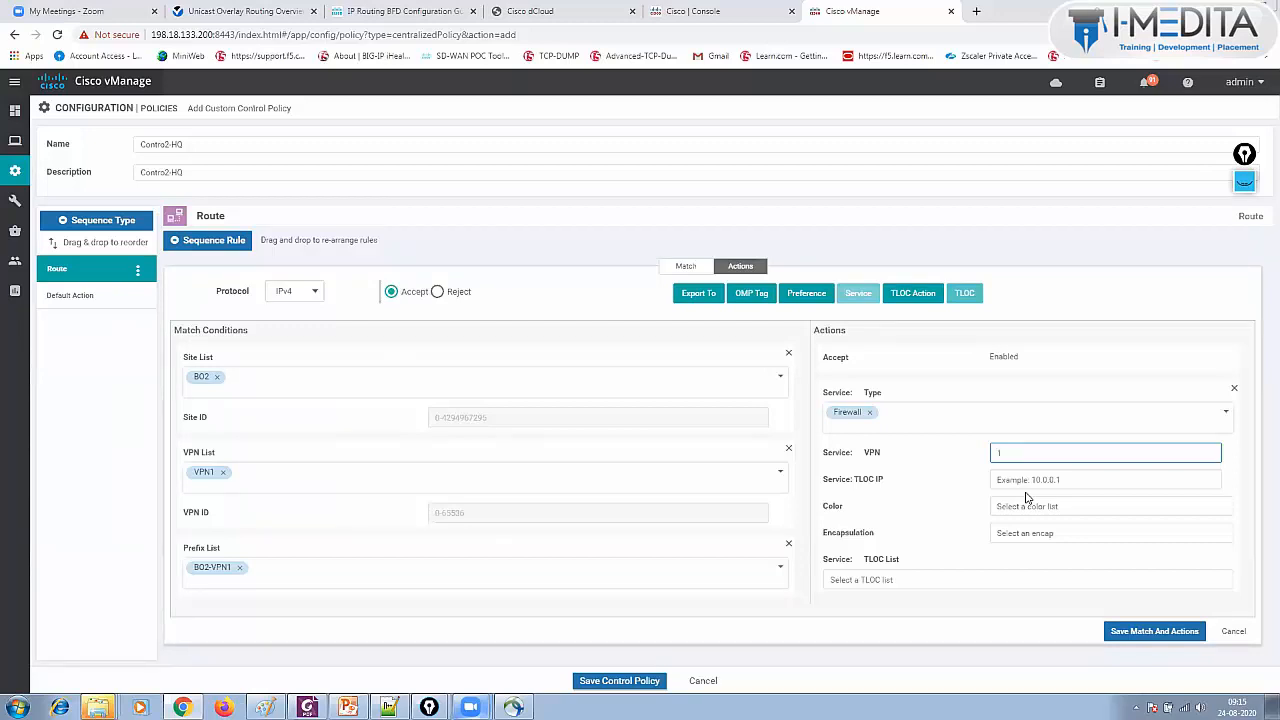
{"action": "left_click", "coordinate": [989, 579]}
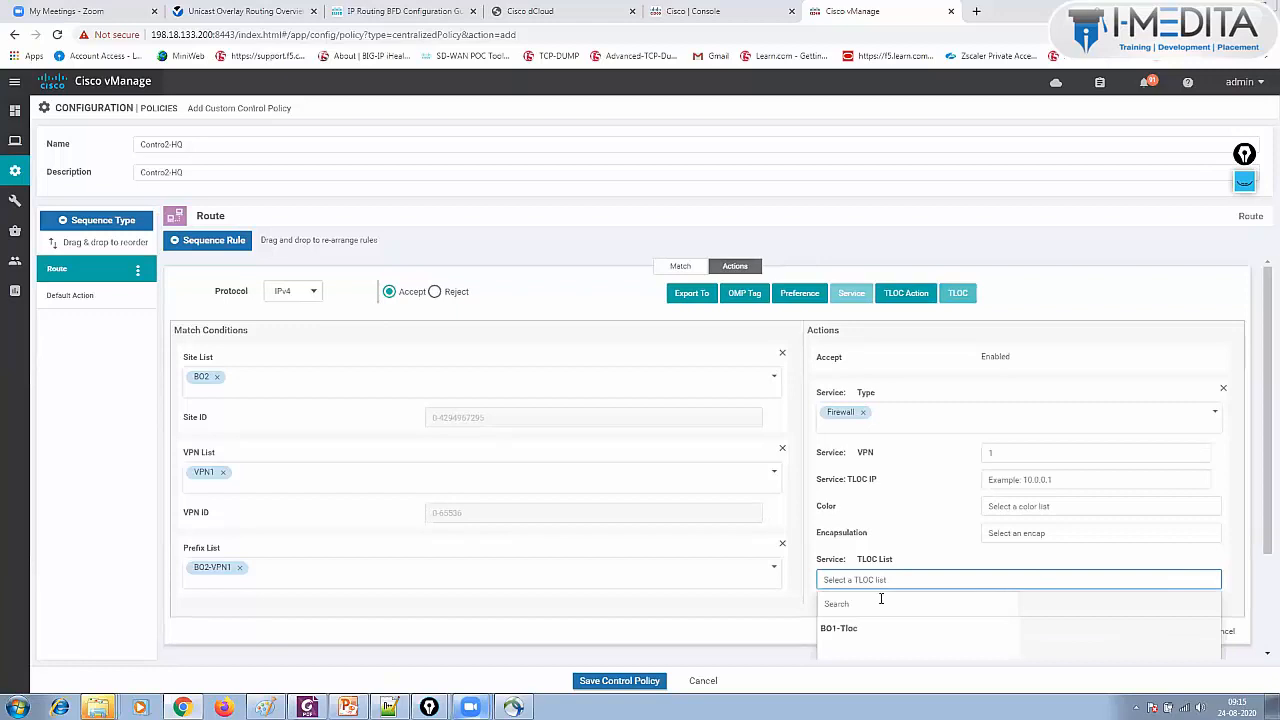
{"action": "left_click", "coordinate": [838, 638]}
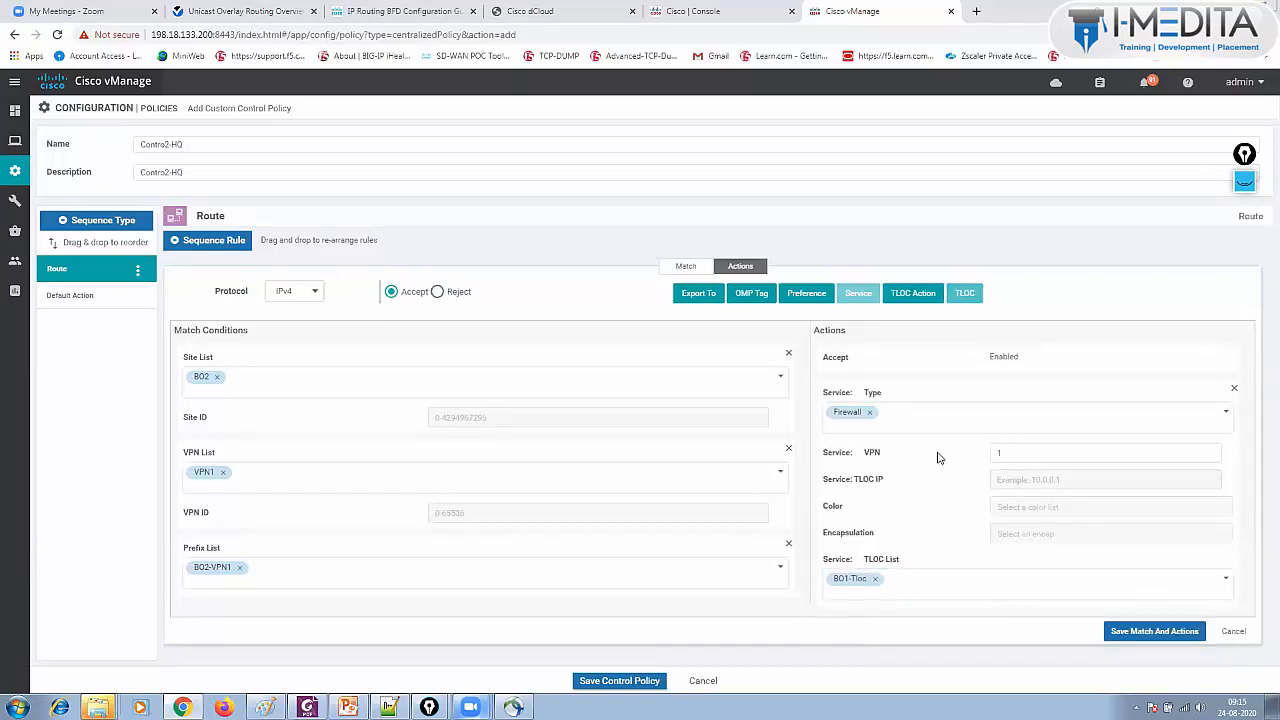
{"action": "left_click", "coordinate": [1146, 634]}
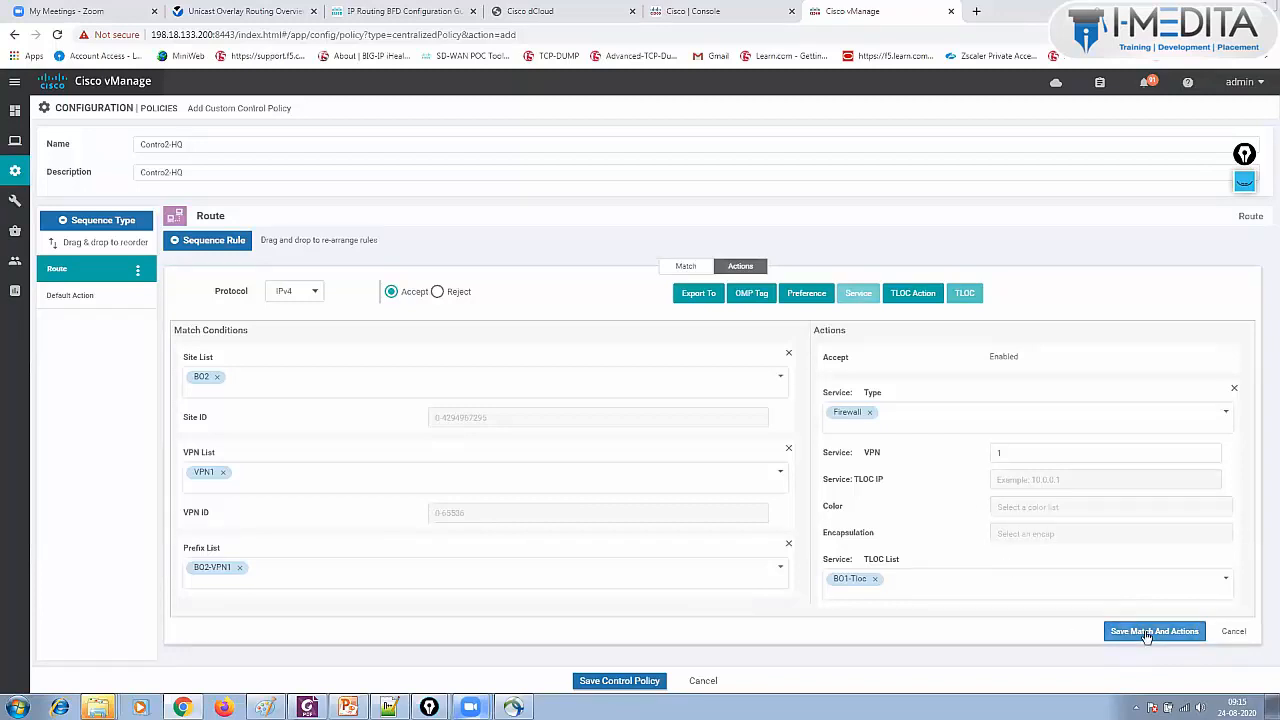
{"action": "left_click", "coordinate": [78, 296]}
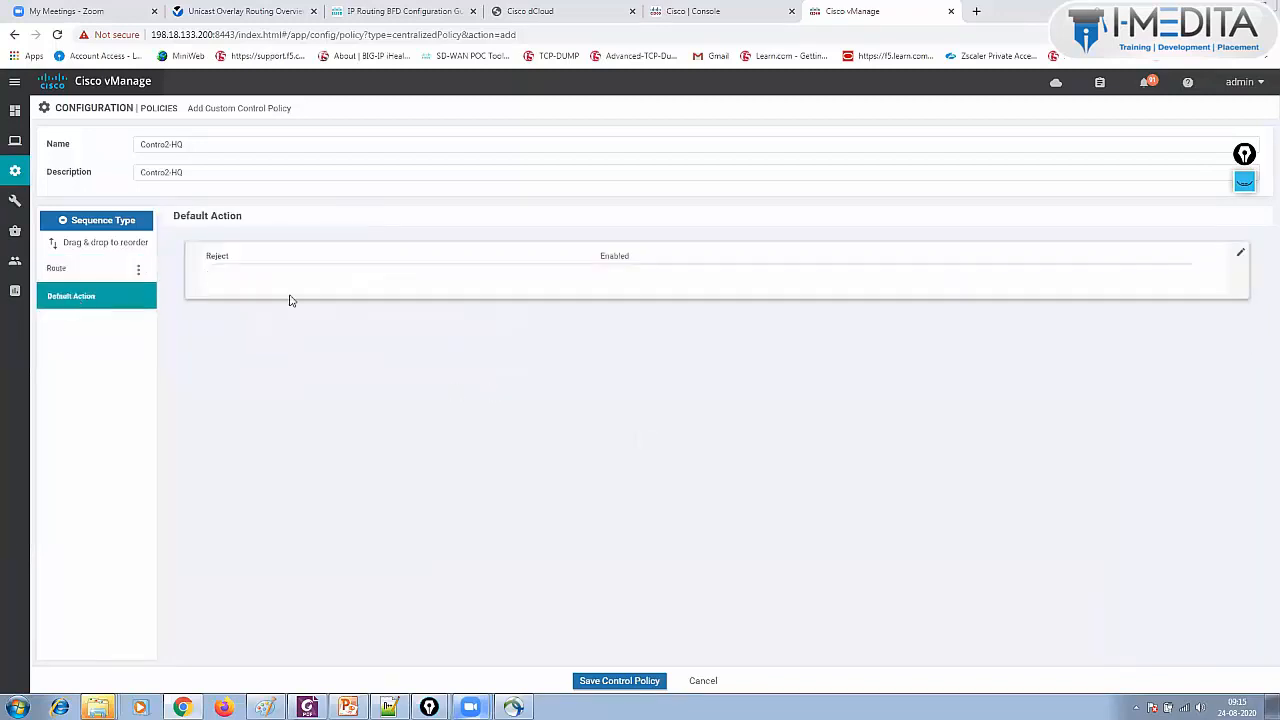
- Set Contro2-HQ's default action to Accept and save the control policy
{"action": "left_click", "coordinate": [1240, 253]}
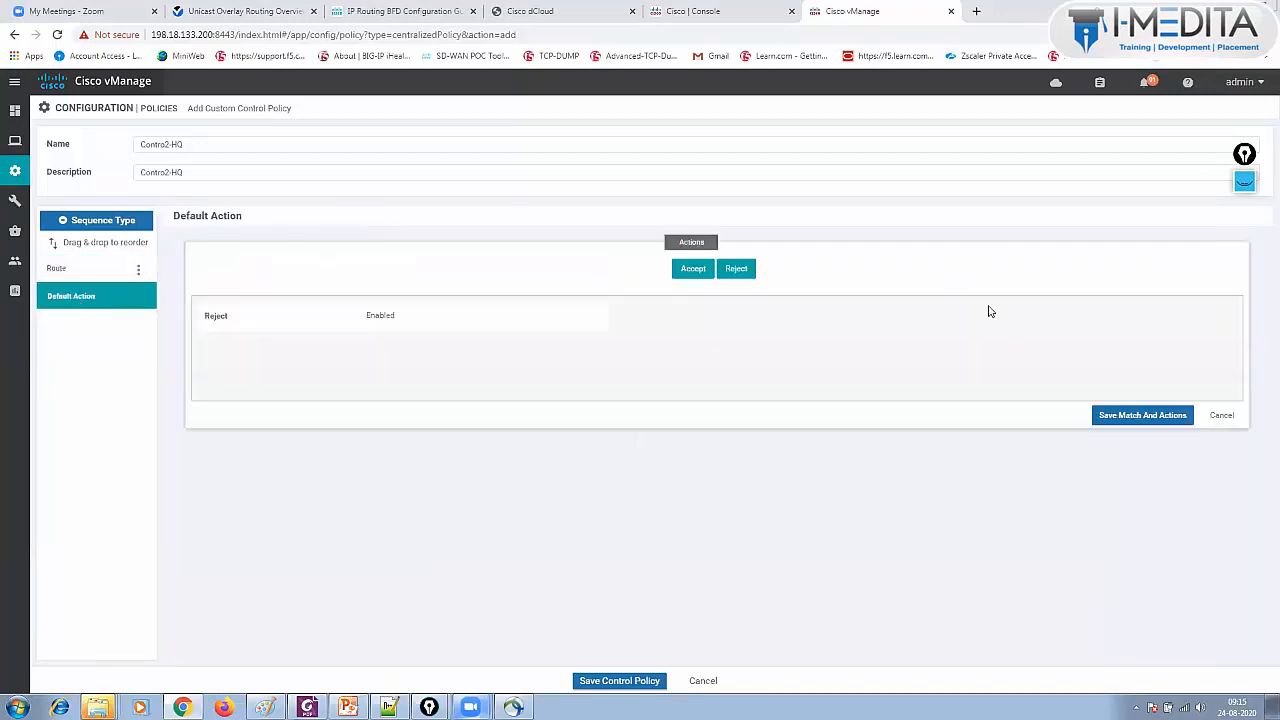
{"action": "left_click", "coordinate": [693, 272]}
{"action": "left_click", "coordinate": [1142, 415]}
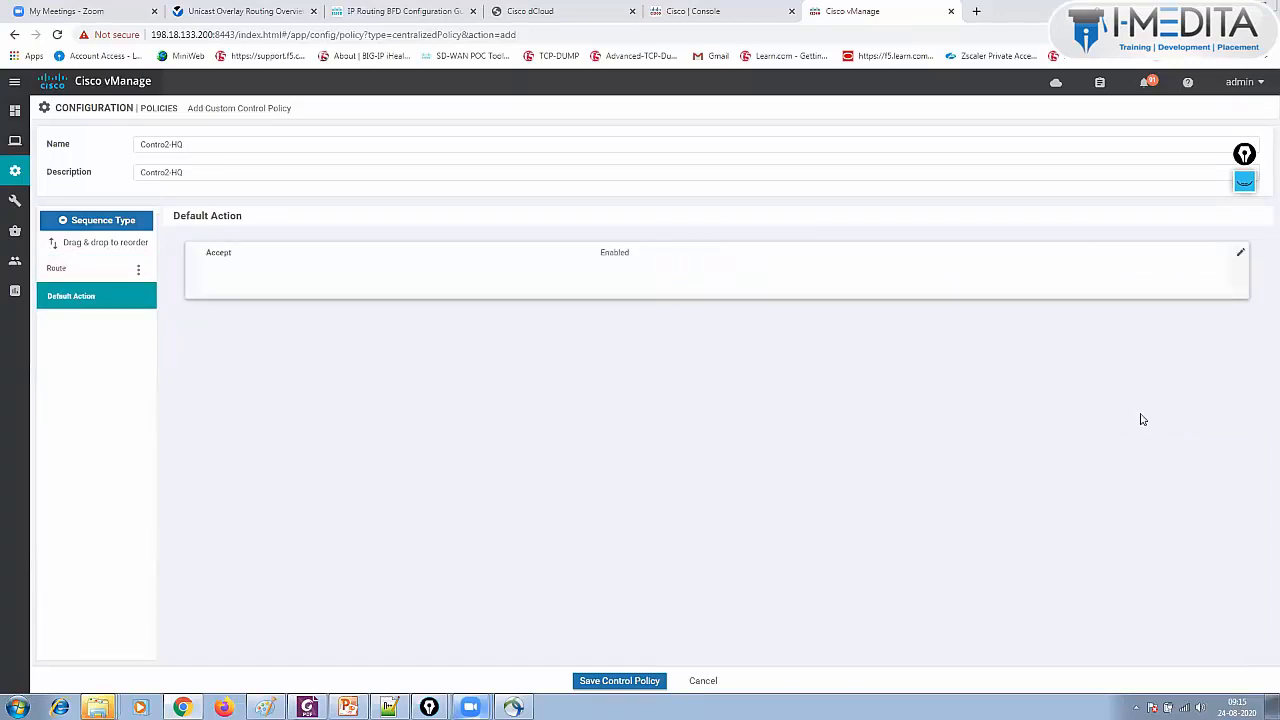
{"action": "left_click", "coordinate": [619, 681]}
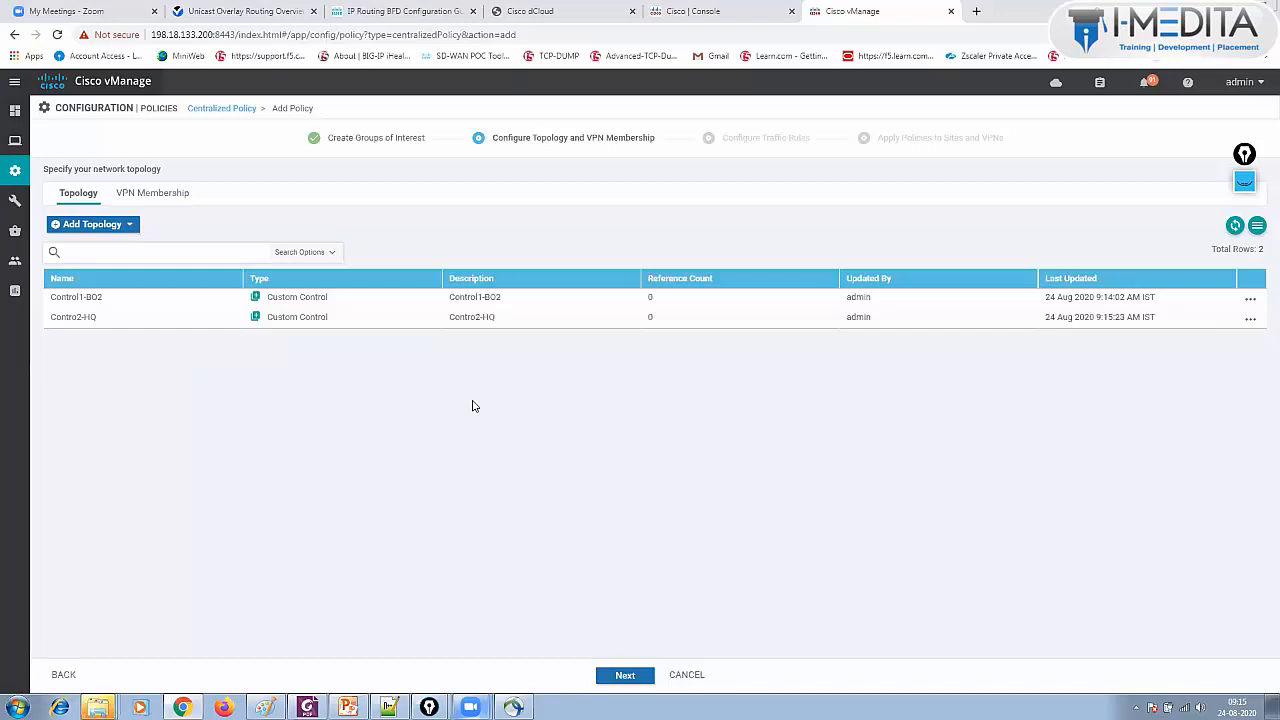
- Advance to Apply Policies and give the policy the name and description Centralized-Policy-1
{"action": "left_click", "coordinate": [625, 677]}
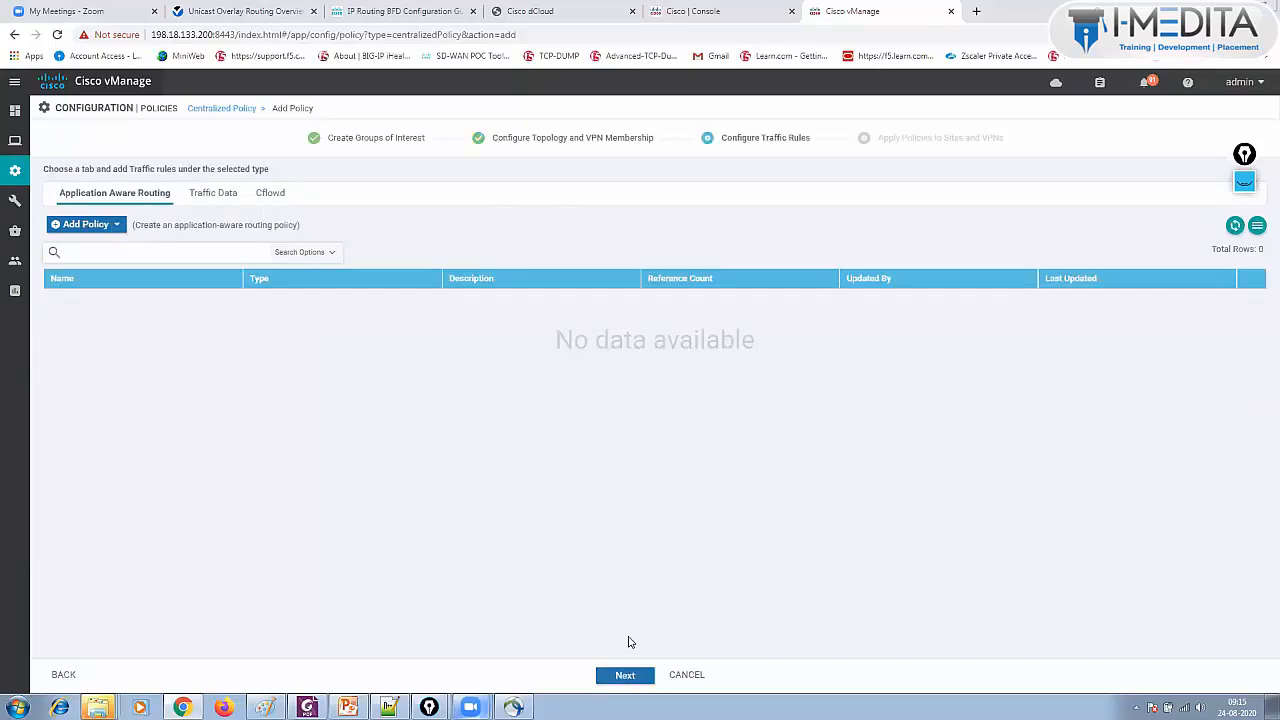
{"action": "left_click", "coordinate": [638, 679]}
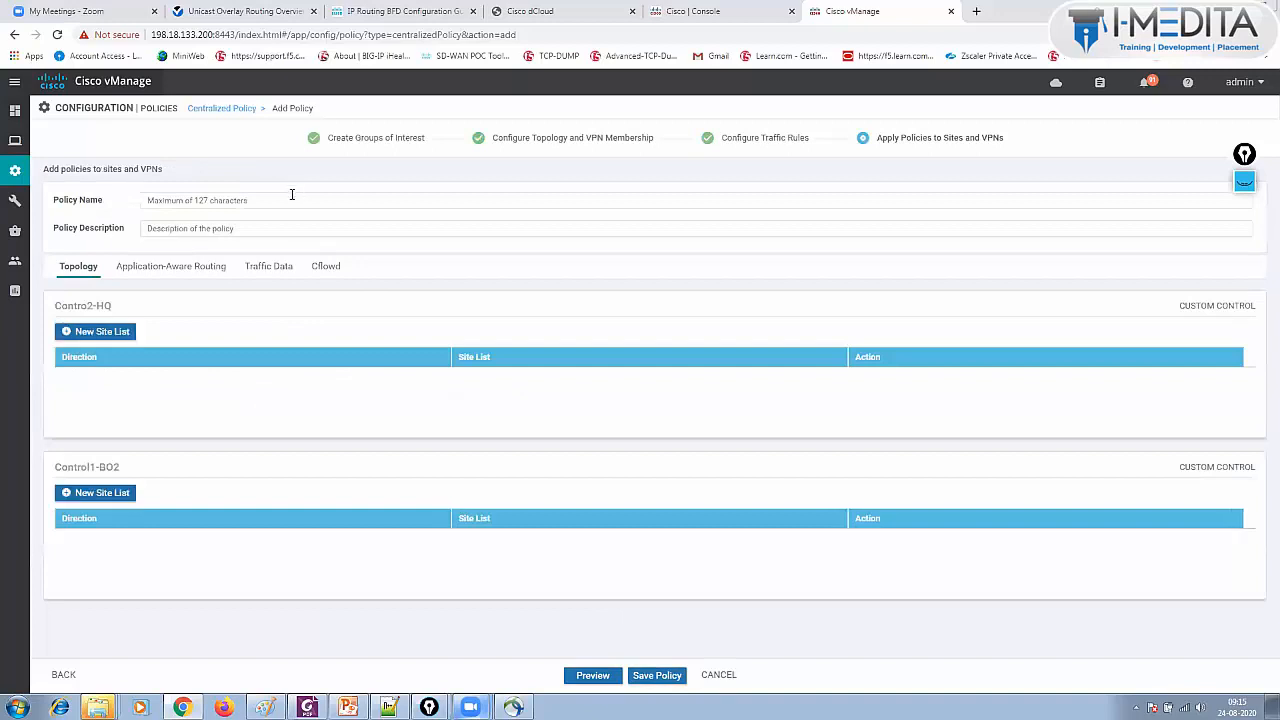
{"action": "left_click", "coordinate": [292, 195]}
{"action": "type", "text": "ex"}
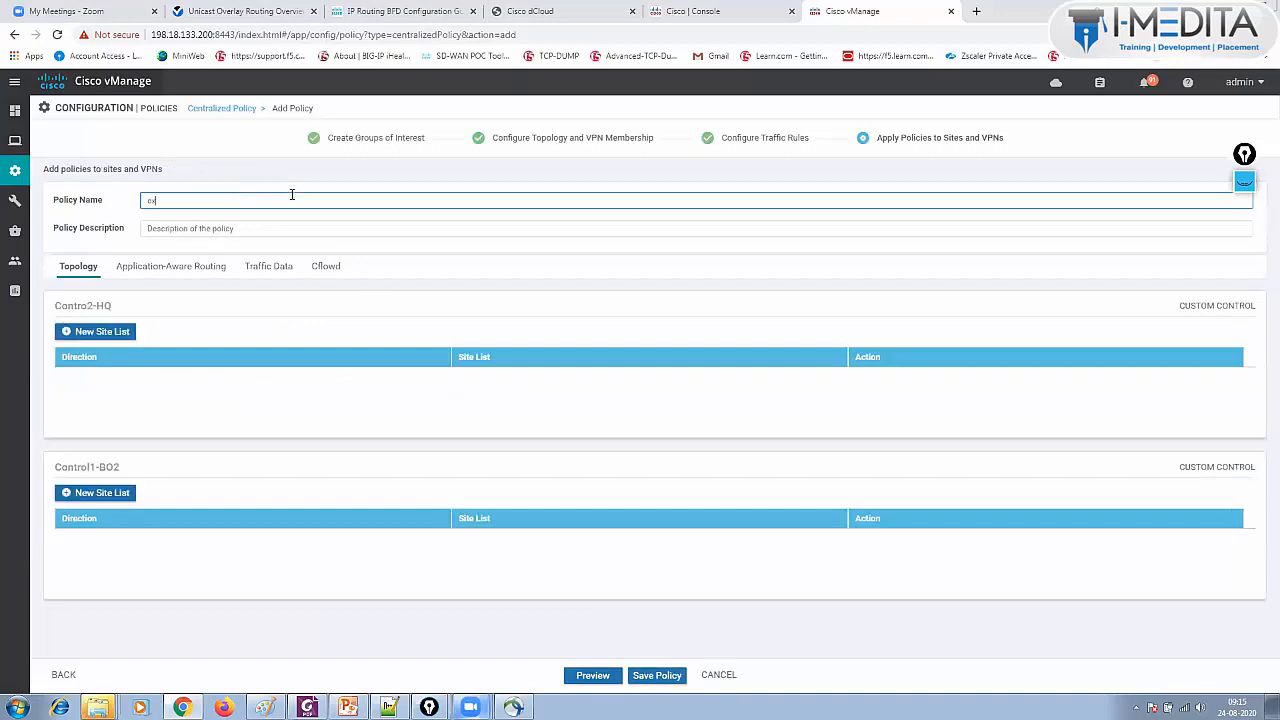
{"action": "key", "text": "BackSpace"}
{"action": "key", "text": "BackSpace"}
{"action": "type", "text": "Centralized-Policy"}
{"action": "key", "text": "Tab"}
{"action": "type", "text": "Centralized-Policy-1"}
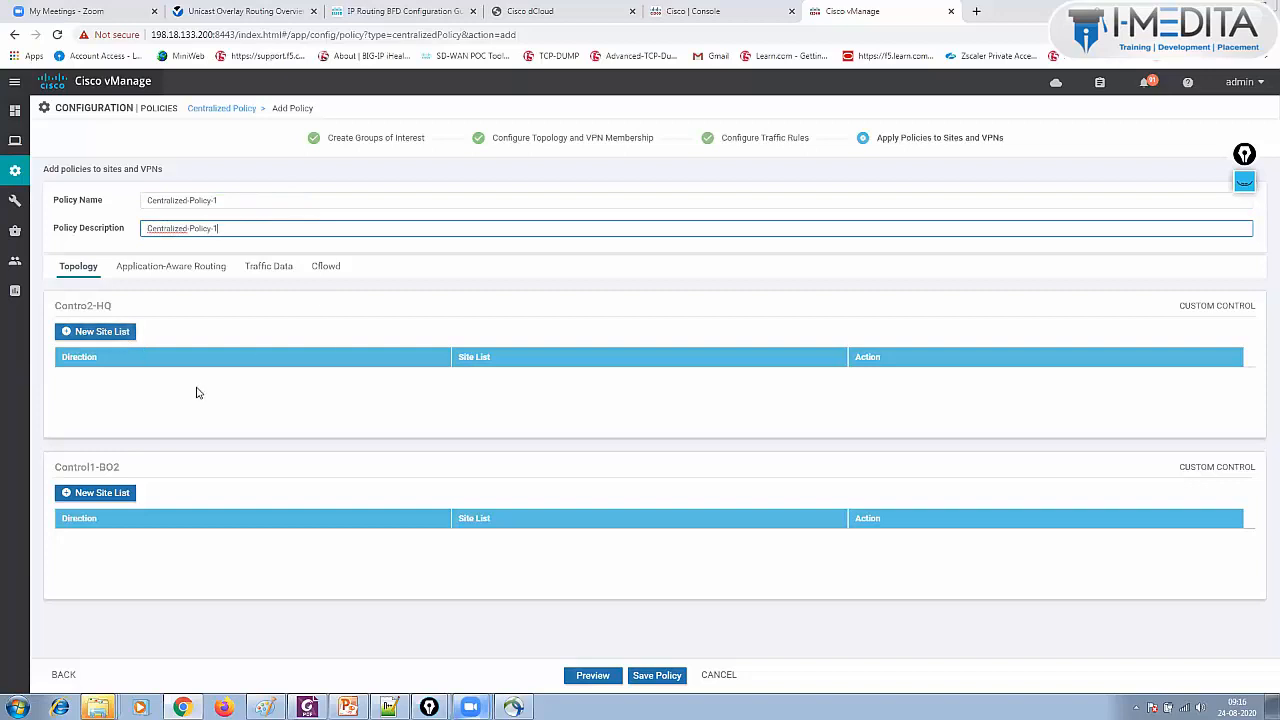
{"action": "left_click", "coordinate": [113, 337]}
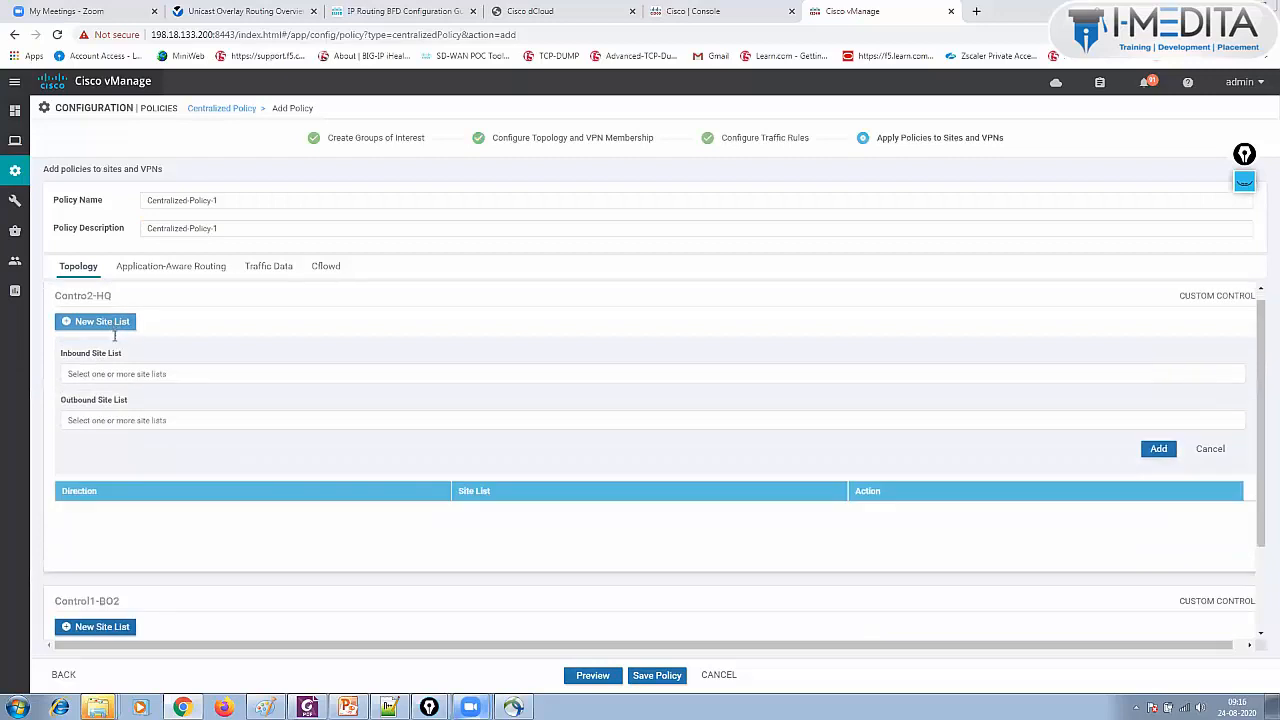
- Apply Contro2-HQ outbound to the HQ site list
{"action": "left_click", "coordinate": [137, 421]}
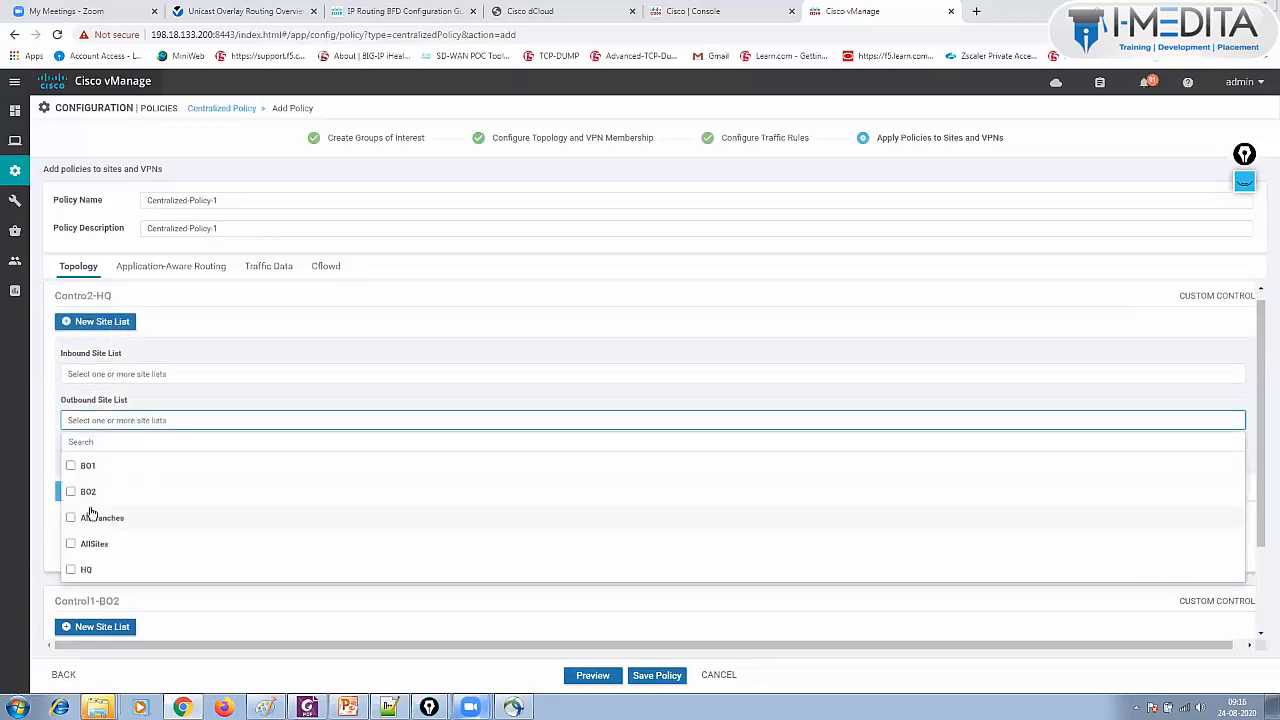
{"action": "left_click", "coordinate": [72, 568]}
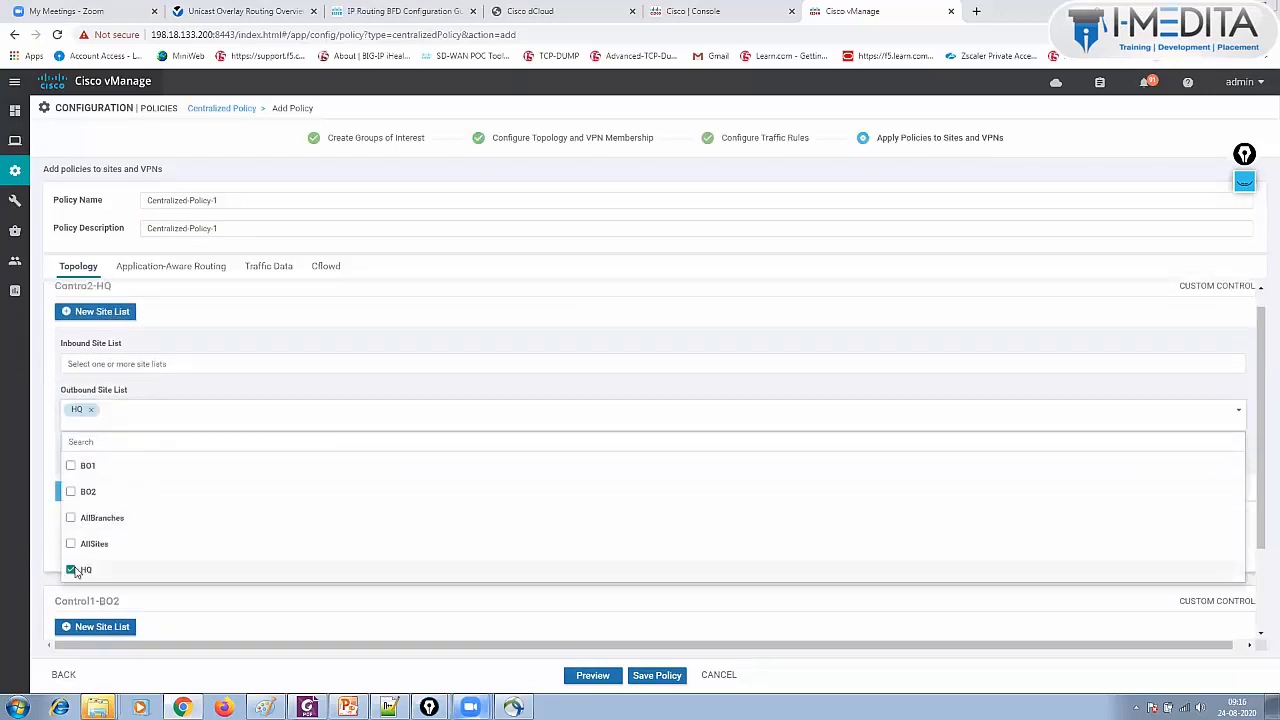
{"action": "left_click", "coordinate": [296, 346]}
{"action": "left_click", "coordinate": [217, 366]}
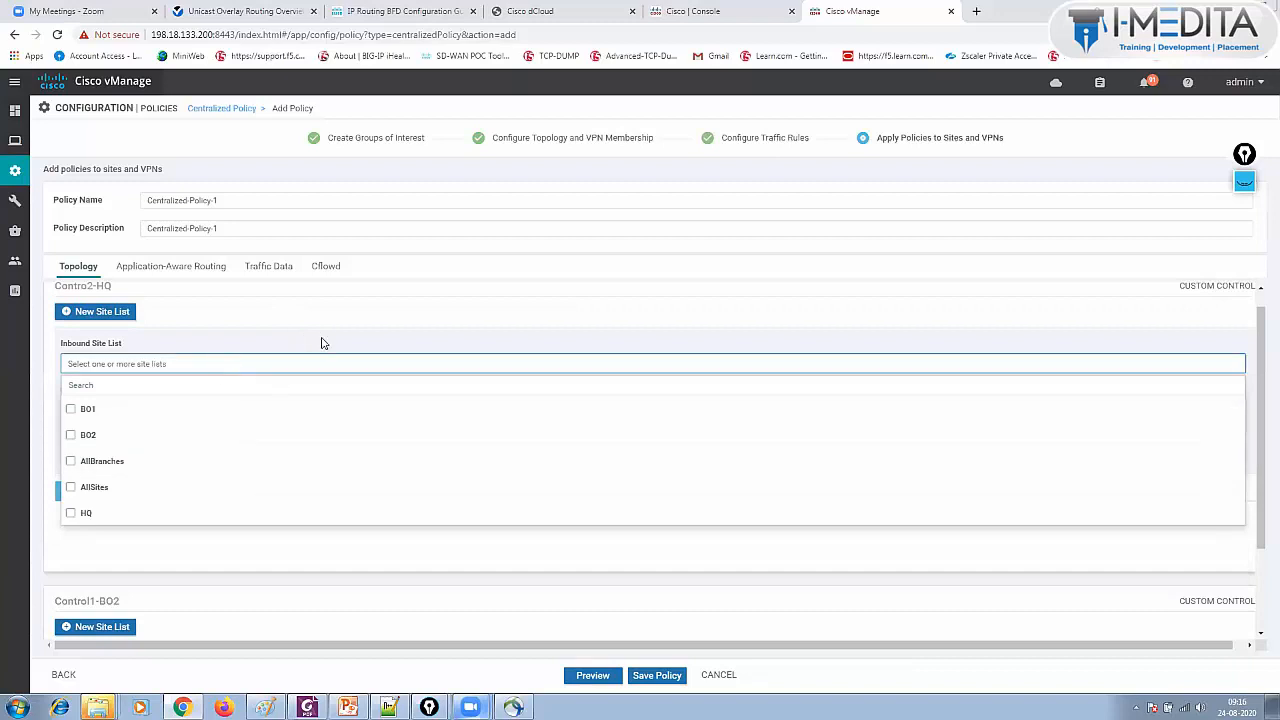
{"action": "left_click", "coordinate": [325, 551]}
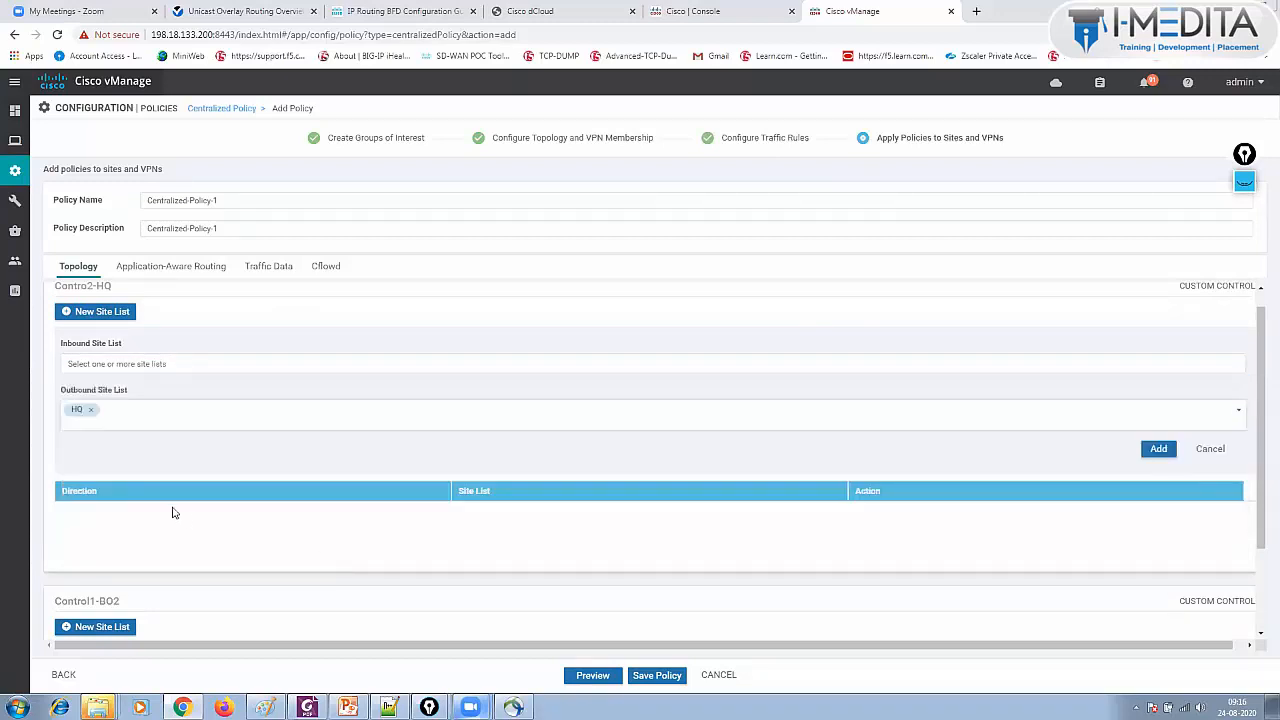
{"action": "scroll", "coordinate": [1178, 418], "scroll_direction": "down", "scroll_amount": 1}
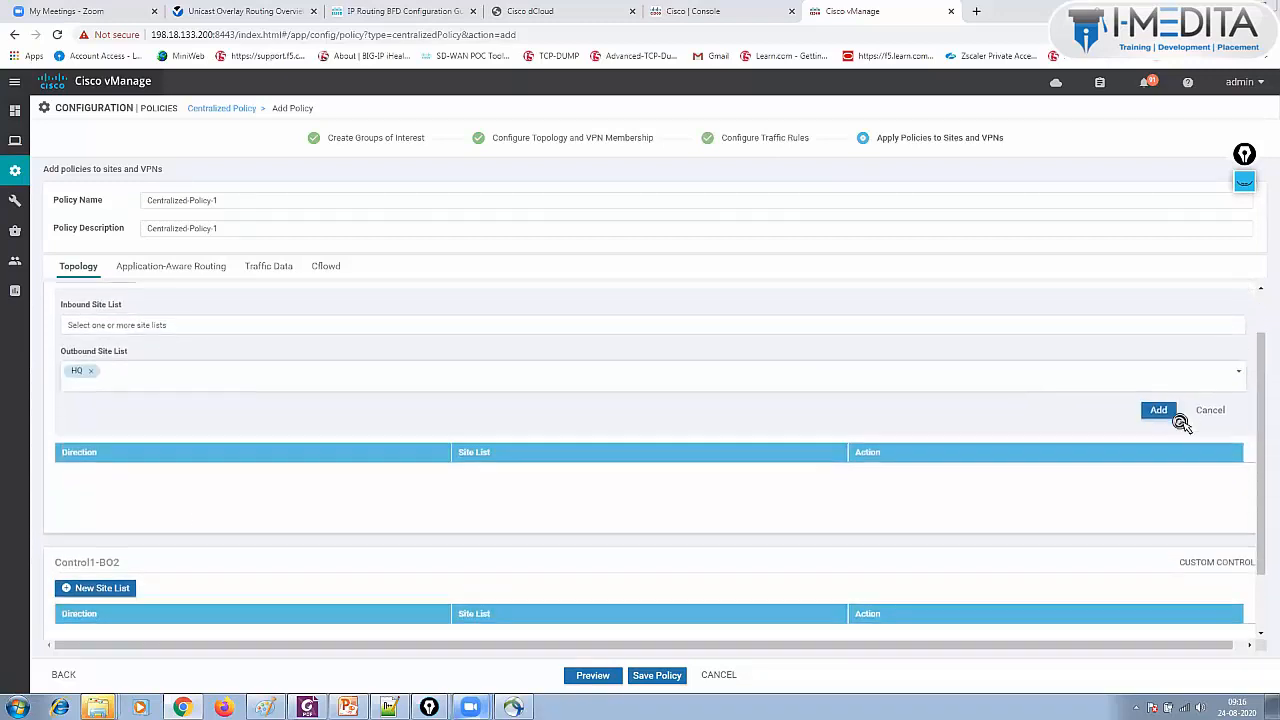
{"action": "left_click", "coordinate": [1160, 376]}
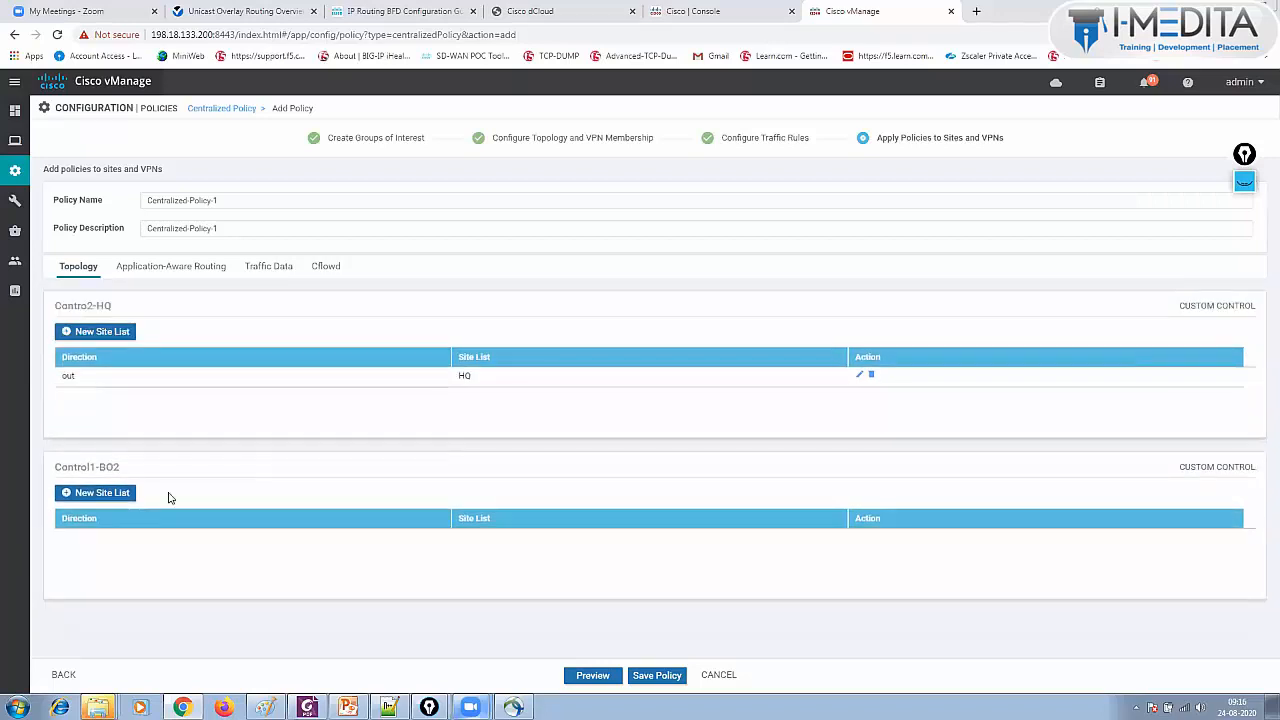
- Apply Control1-BO2 outbound to the BO2 site list
{"action": "left_click", "coordinate": [86, 495]}
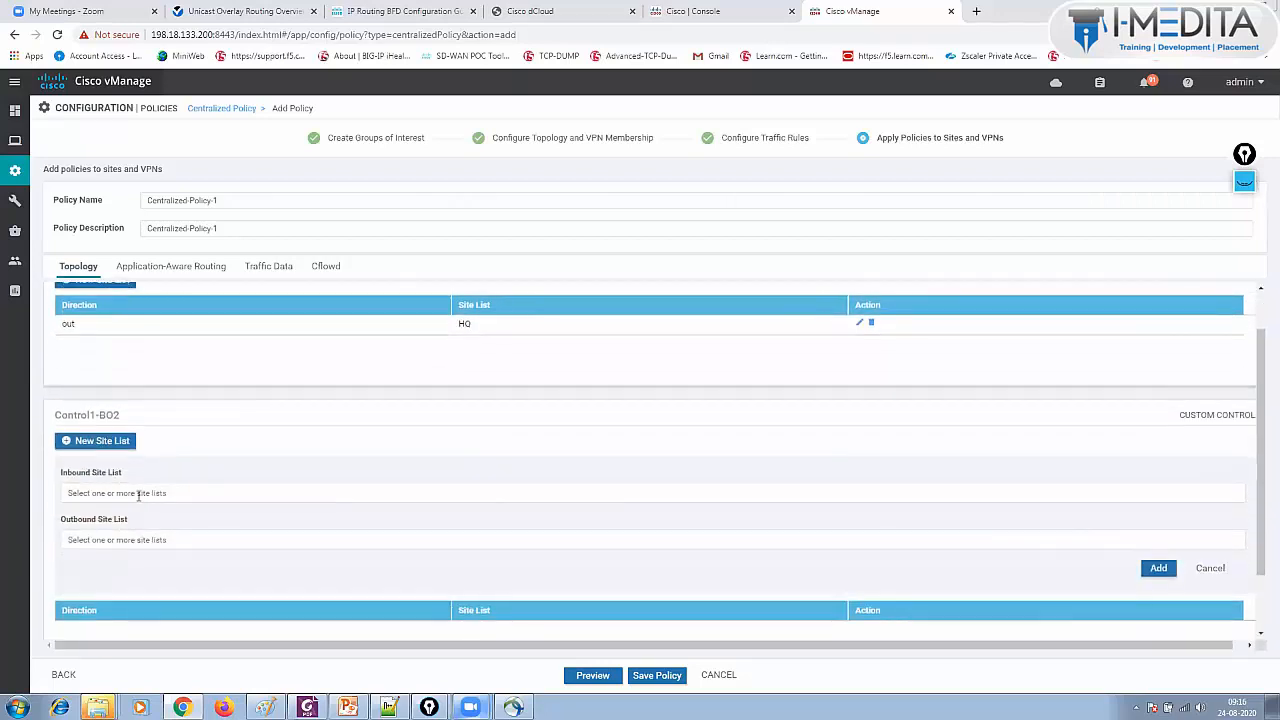
{"action": "left_click", "coordinate": [138, 540]}
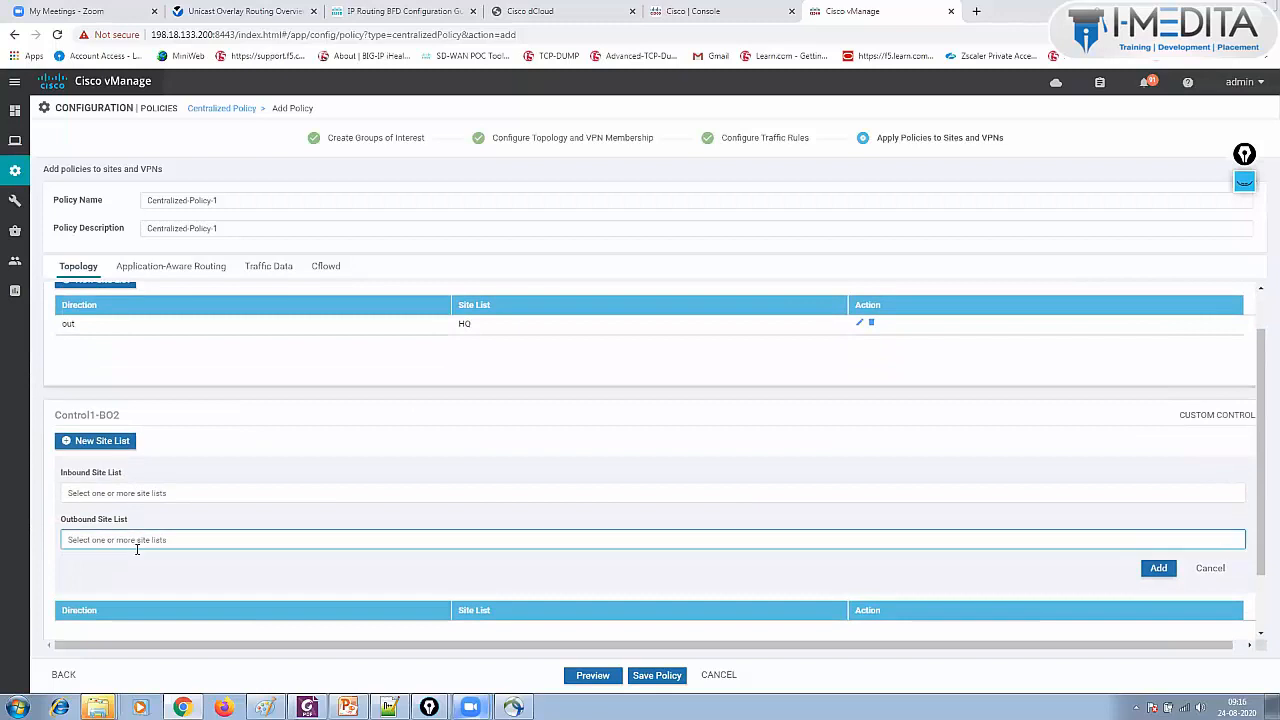
{"action": "left_click", "coordinate": [72, 614]}
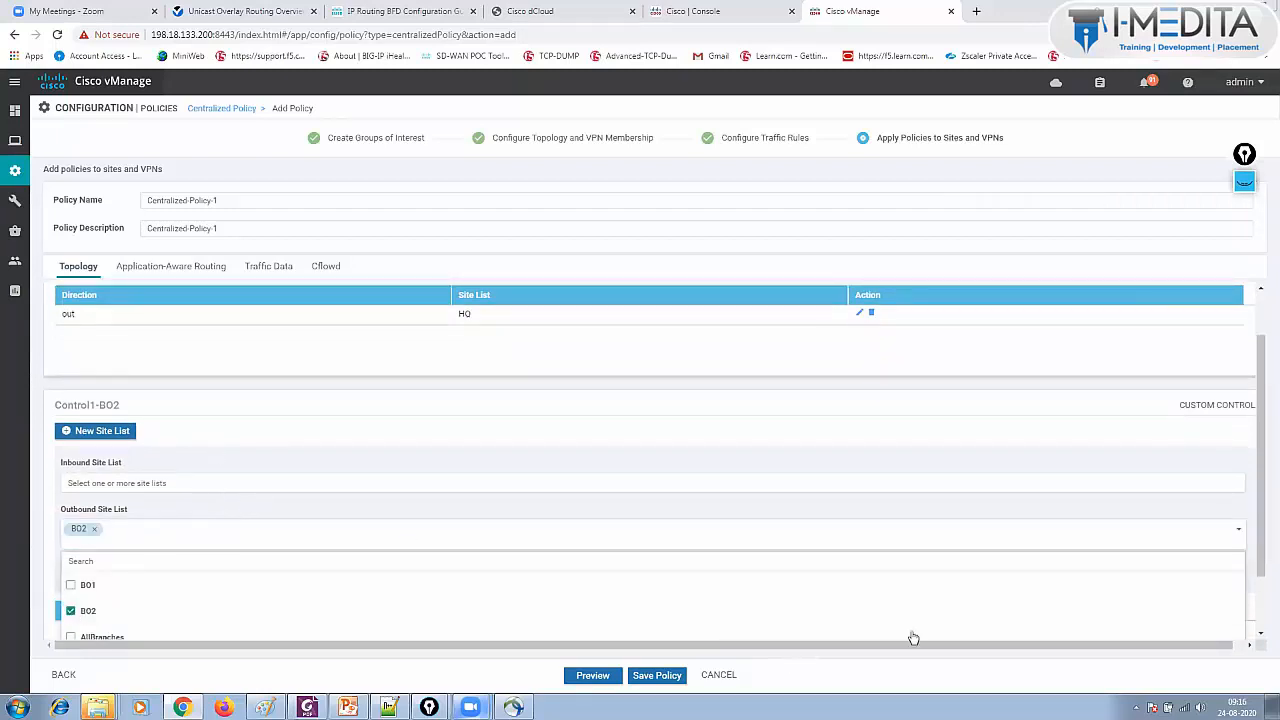
{"action": "left_click", "coordinate": [1261, 632]}
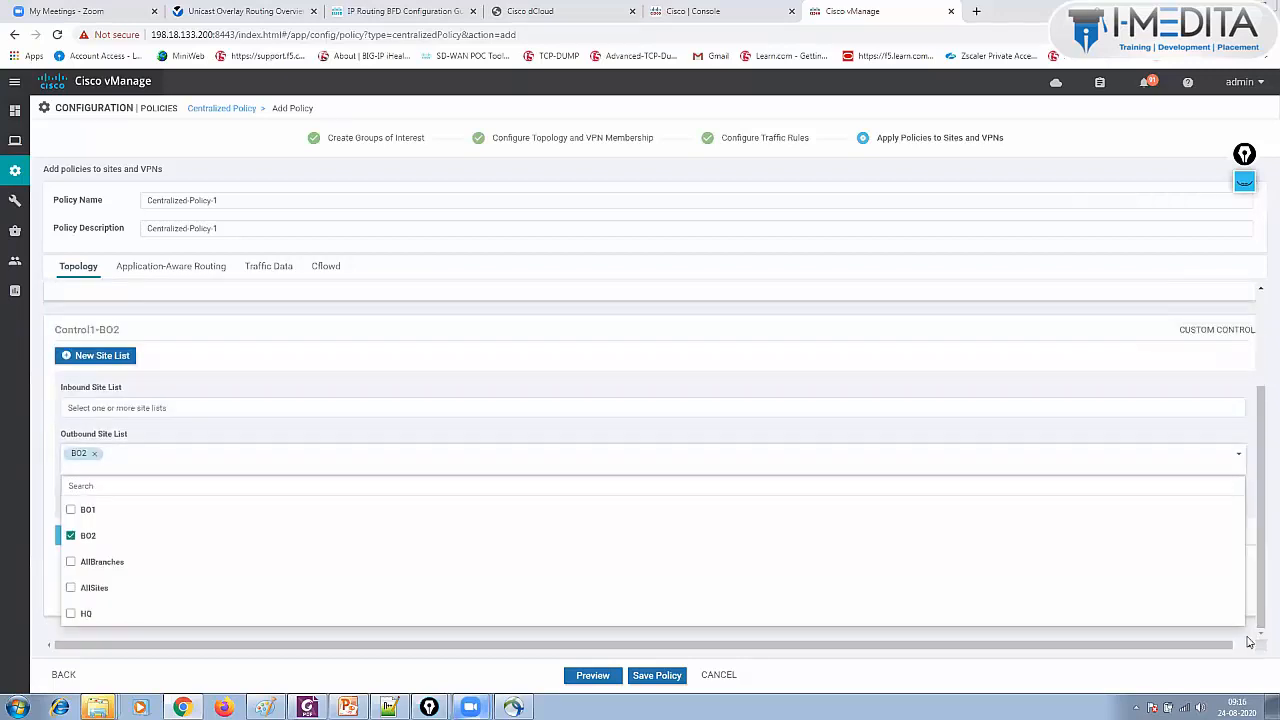
{"action": "left_click", "coordinate": [1234, 634]}
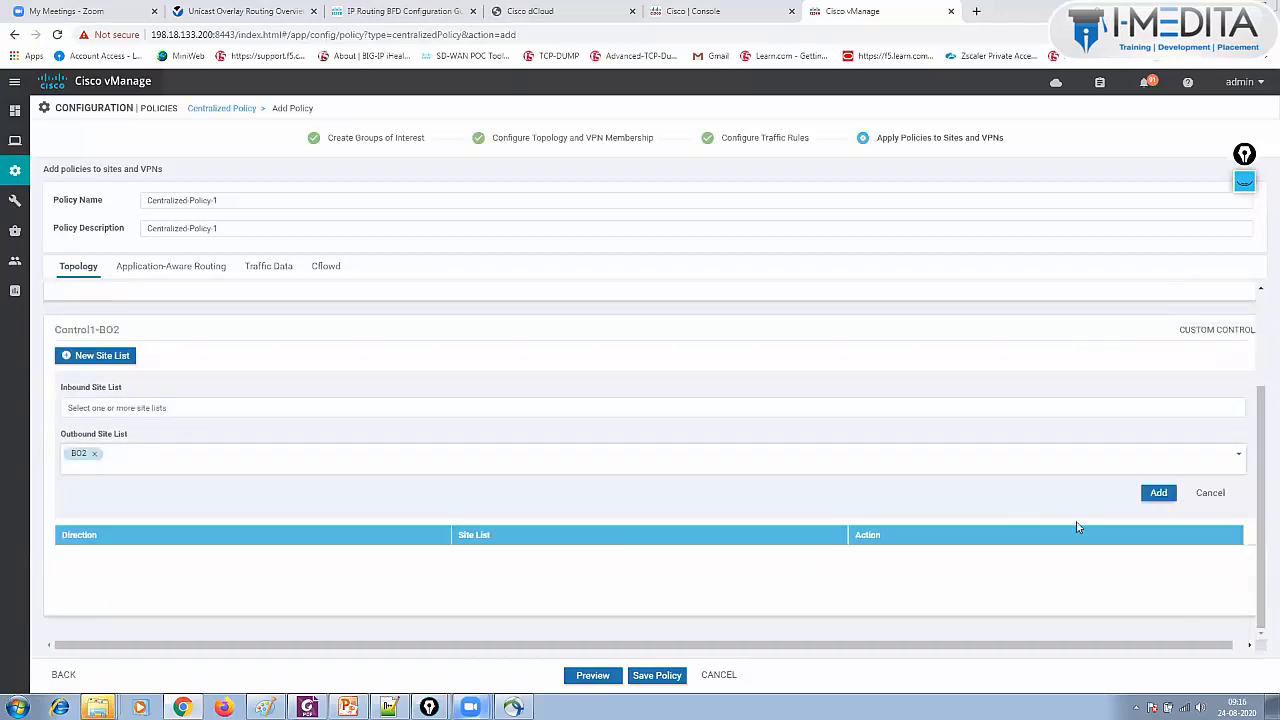
{"action": "left_click", "coordinate": [1176, 497]}
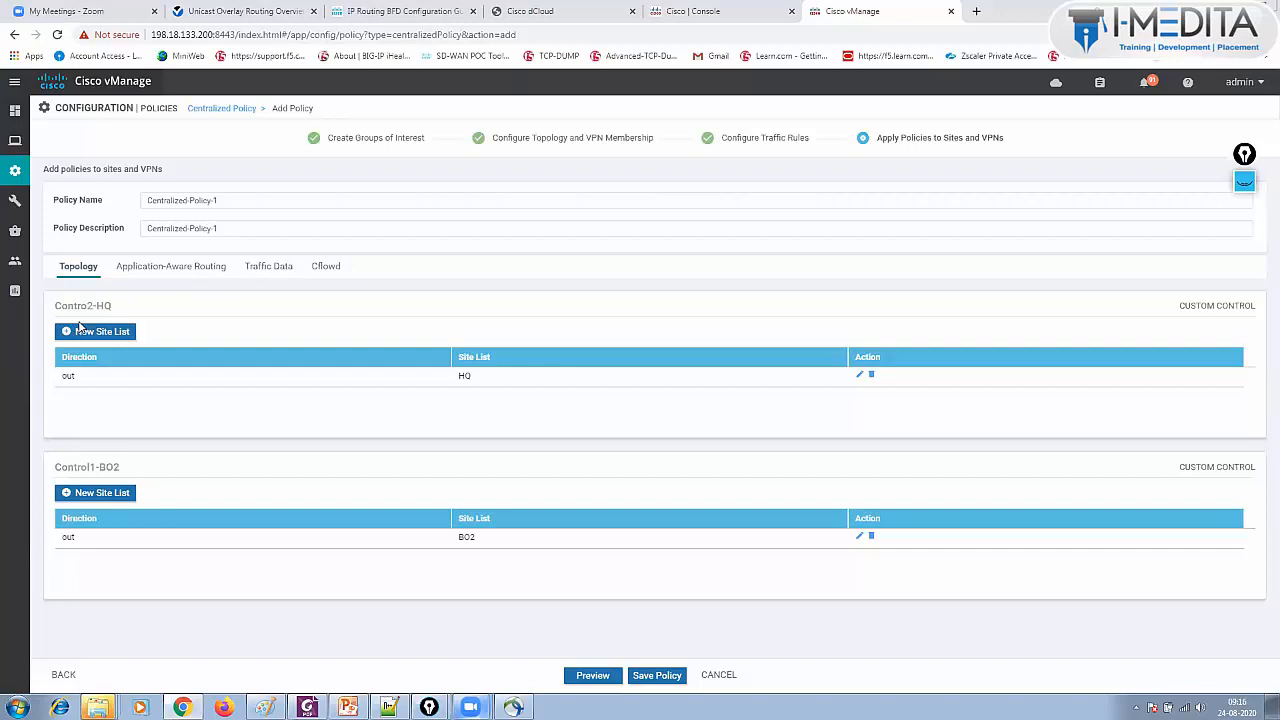
{"action": "left_click", "coordinate": [603, 678]}
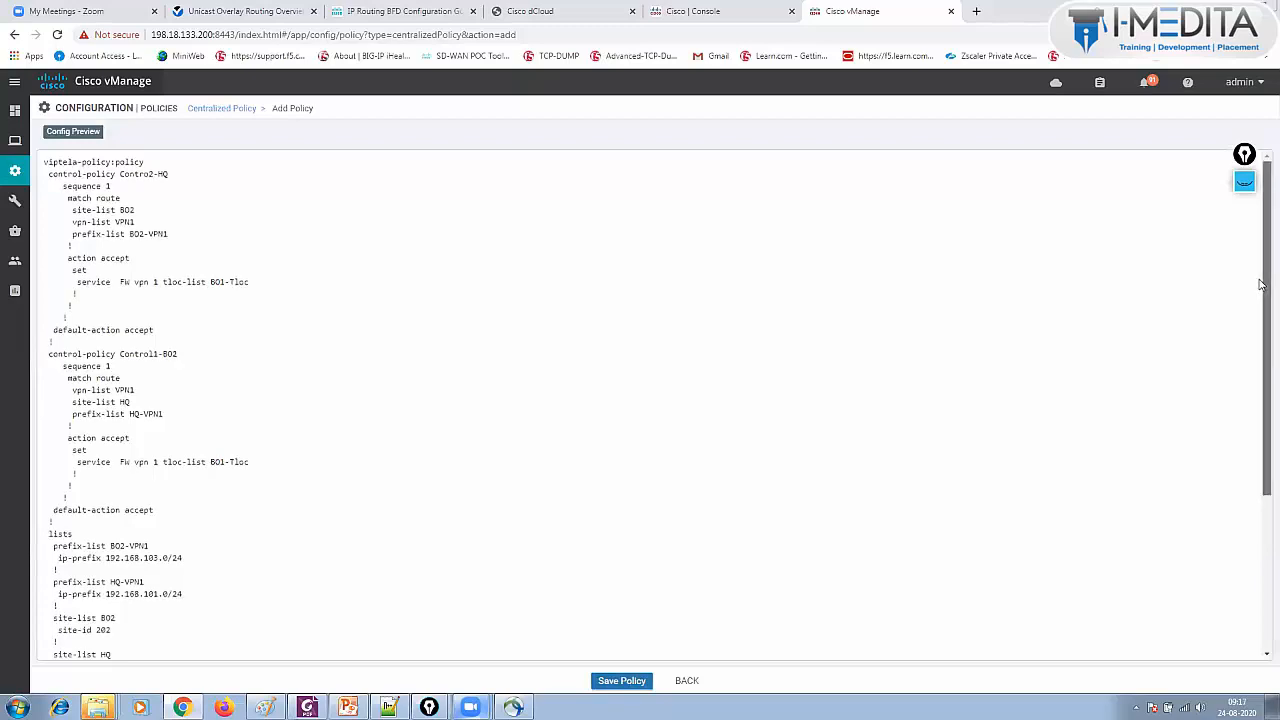
- Highlight Contro2-HQ's match route, accept and firewall service lines in the config preview
{"action": "mouse_move", "coordinate": [1260, 285]}
{"action": "left_mouse_down"}
{"action": "mouse_move", "coordinate": [1260, 479]}
{"action": "mouse_move", "coordinate": [1260, 225]}
{"action": "mouse_move", "coordinate": [1260, 458]}
{"action": "mouse_move", "coordinate": [1260, 296]}
{"action": "left_mouse_up"}
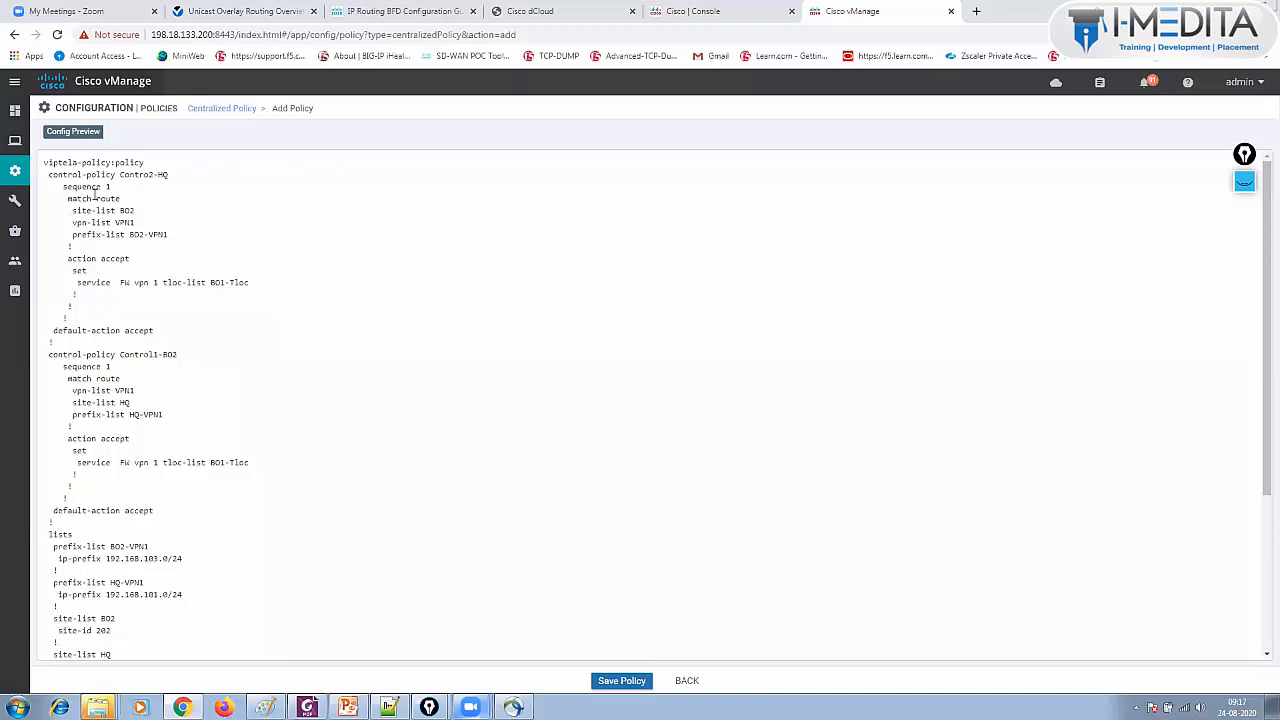
{"action": "left_click_drag", "start_coordinate": [47, 175], "coordinate": [283, 345]}
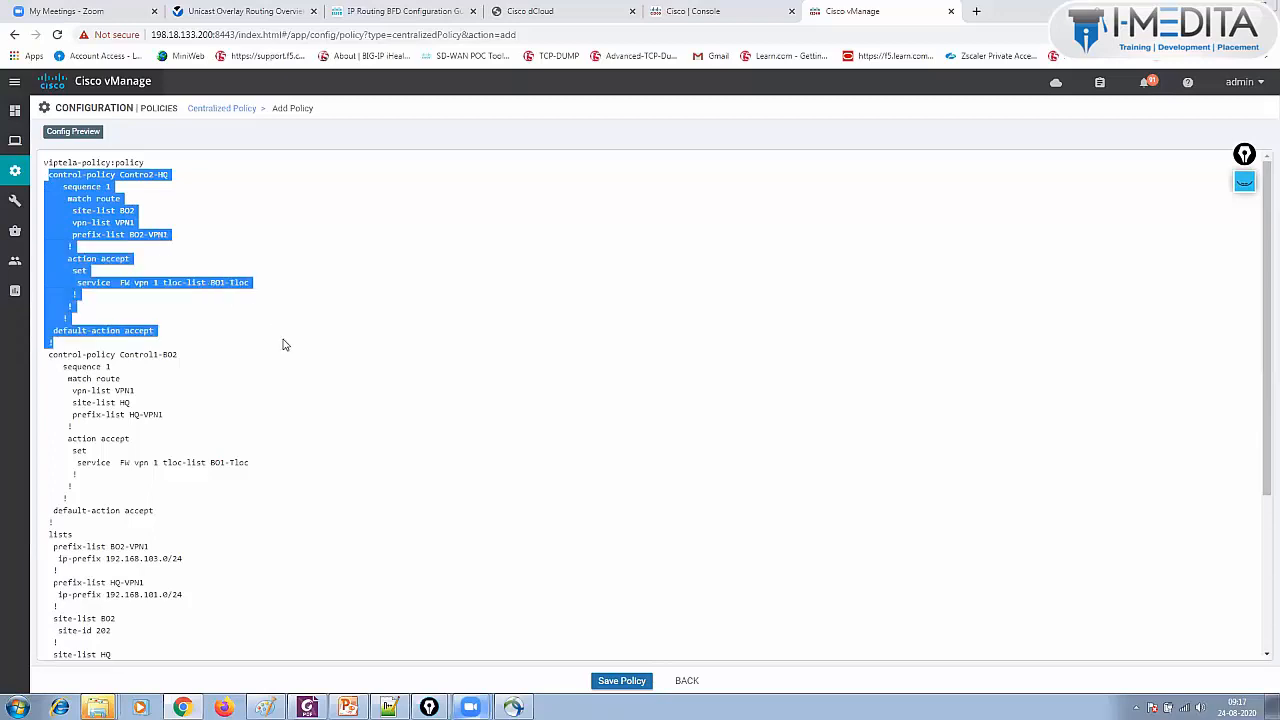
{"action": "left_click", "coordinate": [142, 170]}
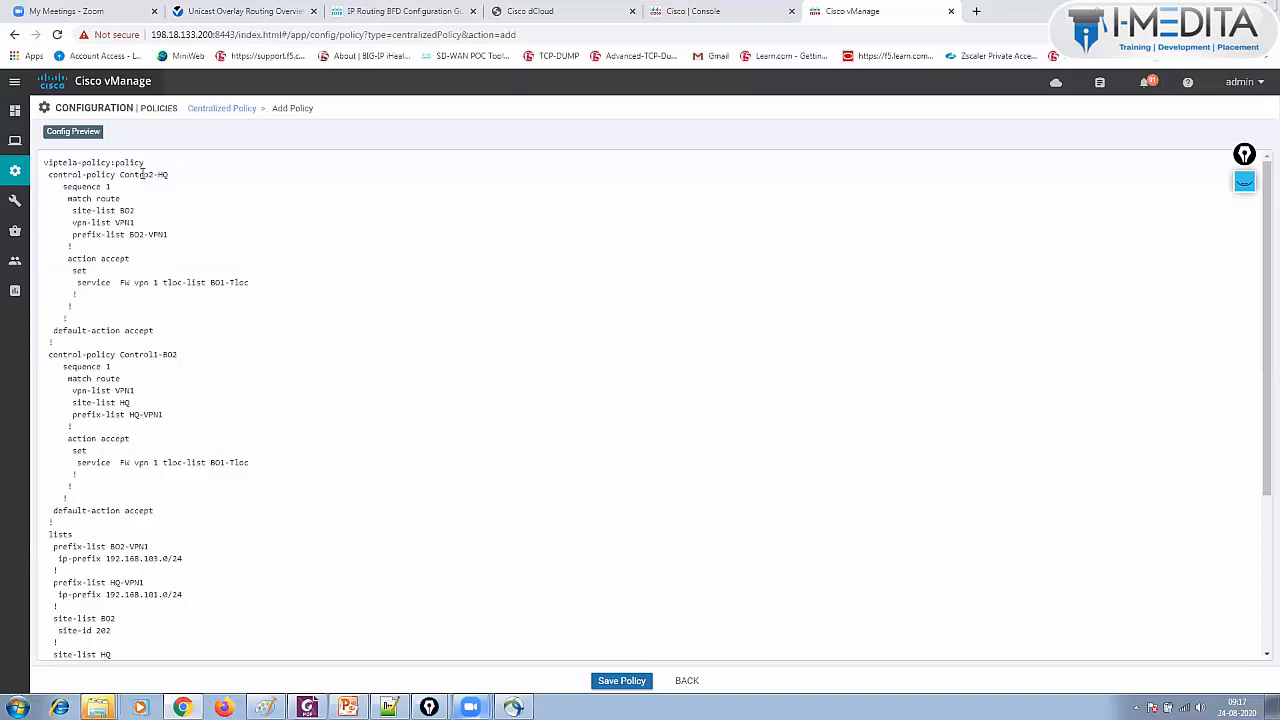
{"action": "triple_click", "coordinate": [142, 172]}
{"action": "left_click_drag", "start_coordinate": [88, 199], "coordinate": [172, 236]}
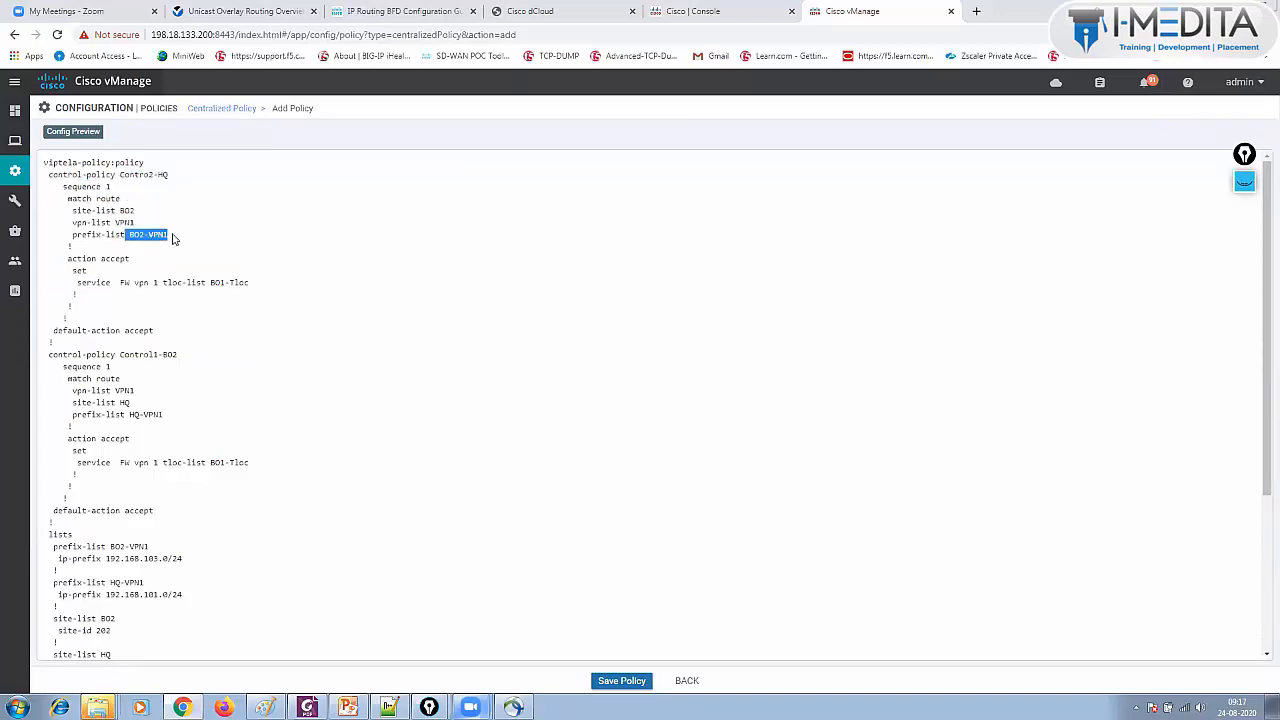
{"action": "left_click_drag", "start_coordinate": [77, 262], "coordinate": [249, 289]}
{"action": "left_click", "coordinate": [126, 282]}
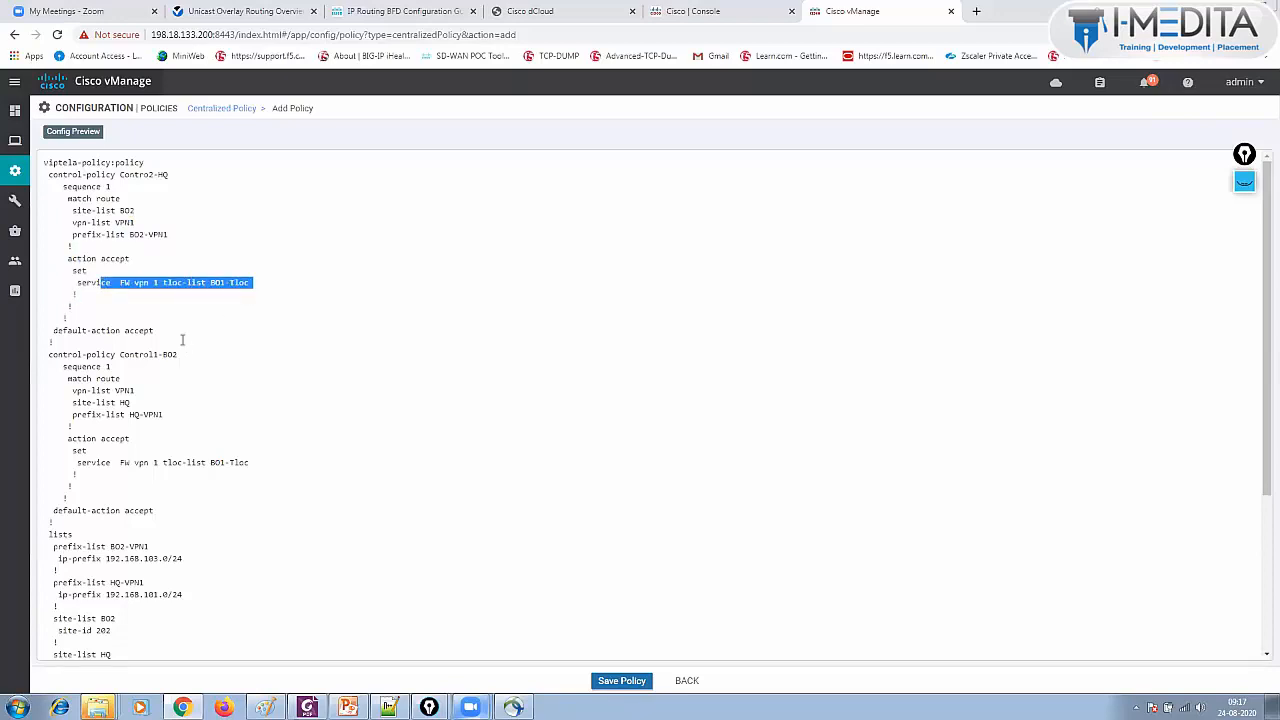
{"action": "left_click", "coordinate": [163, 370]}
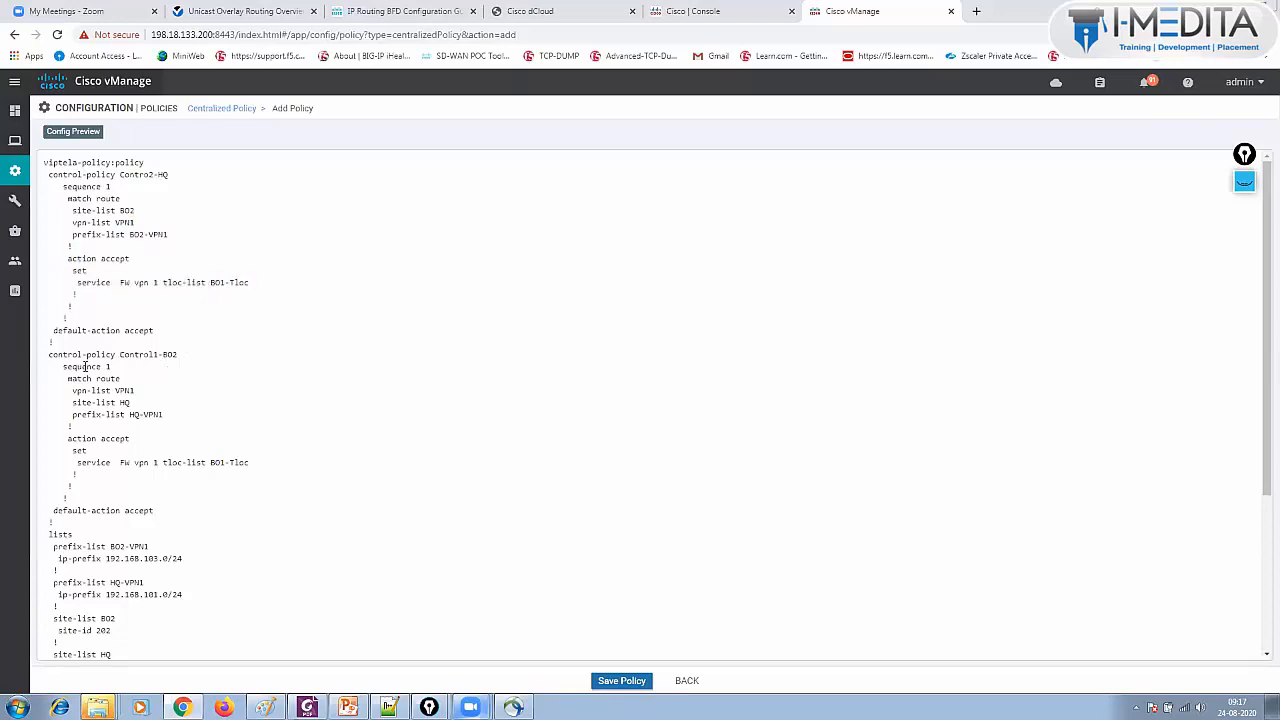
- Highlight Control1-BO2's control-policy and firewall service lines, then scroll further down
{"action": "left_click_drag", "start_coordinate": [63, 357], "coordinate": [160, 430]}
{"action": "left_click", "coordinate": [184, 367]}
{"action": "left_click_drag", "start_coordinate": [81, 462], "coordinate": [241, 463]}
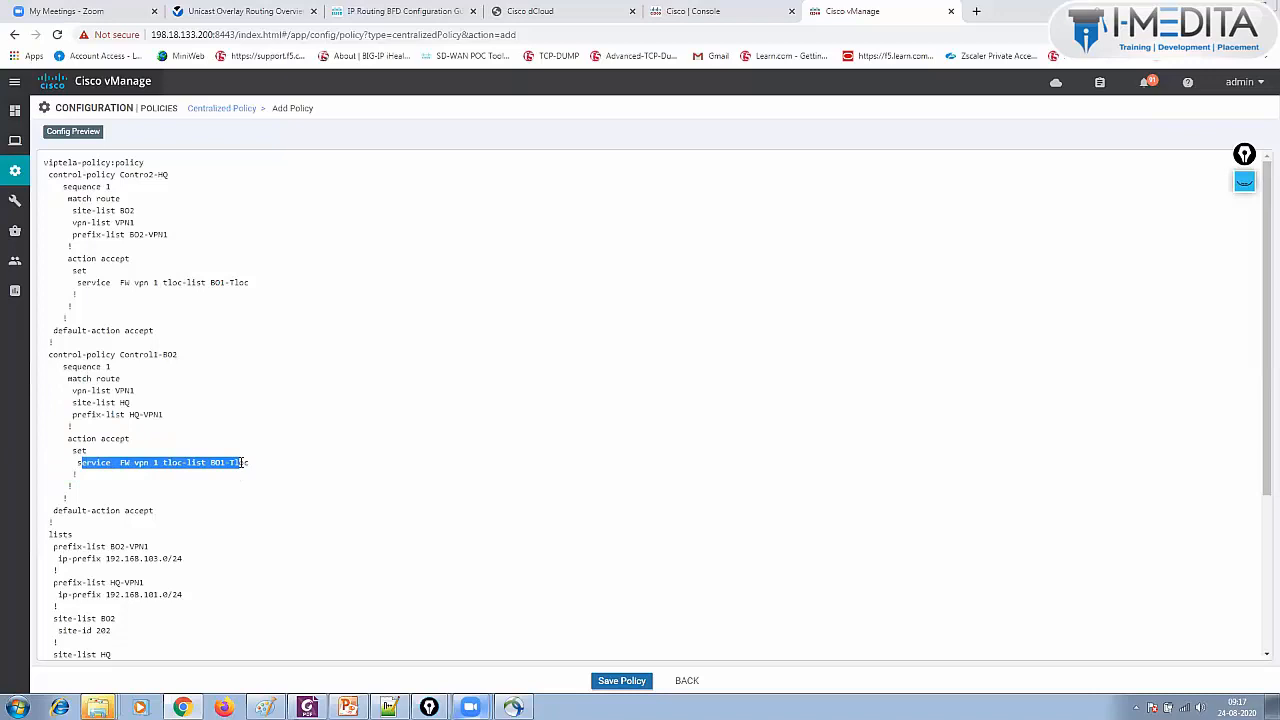
{"action": "left_click", "coordinate": [243, 463]}
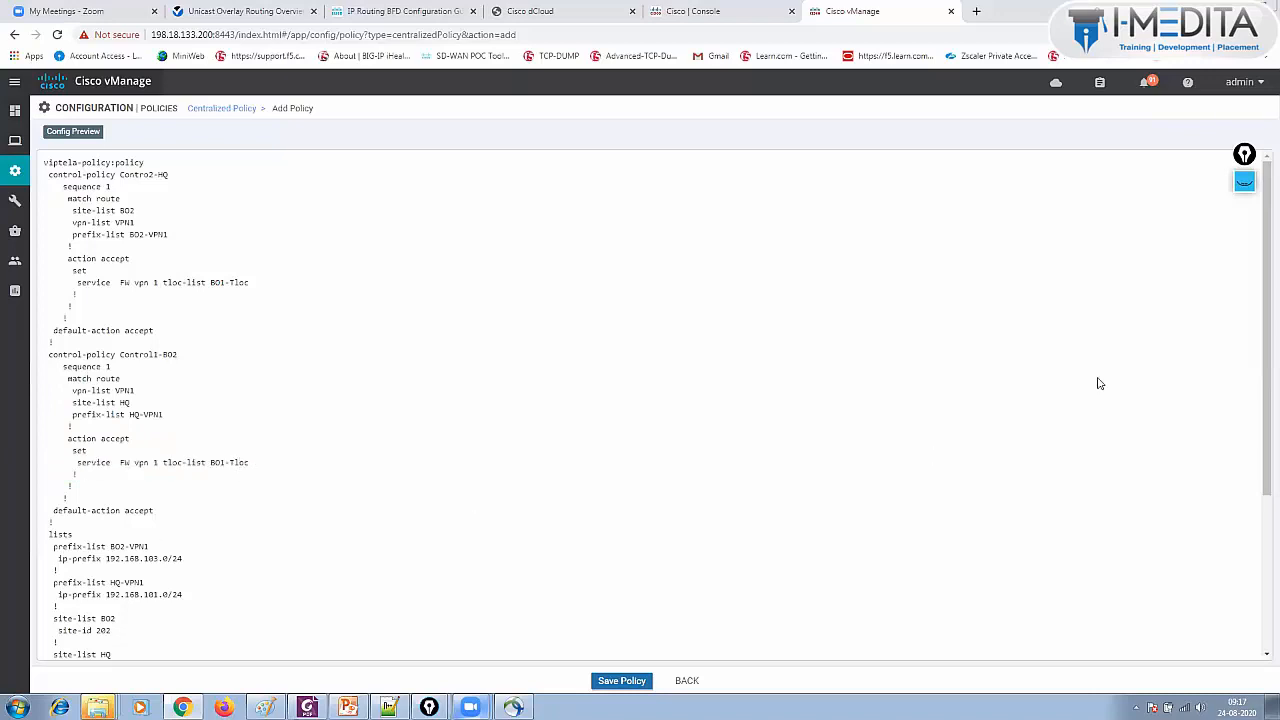
{"action": "left_click_drag", "start_coordinate": [1262, 315], "coordinate": [1263, 470]}
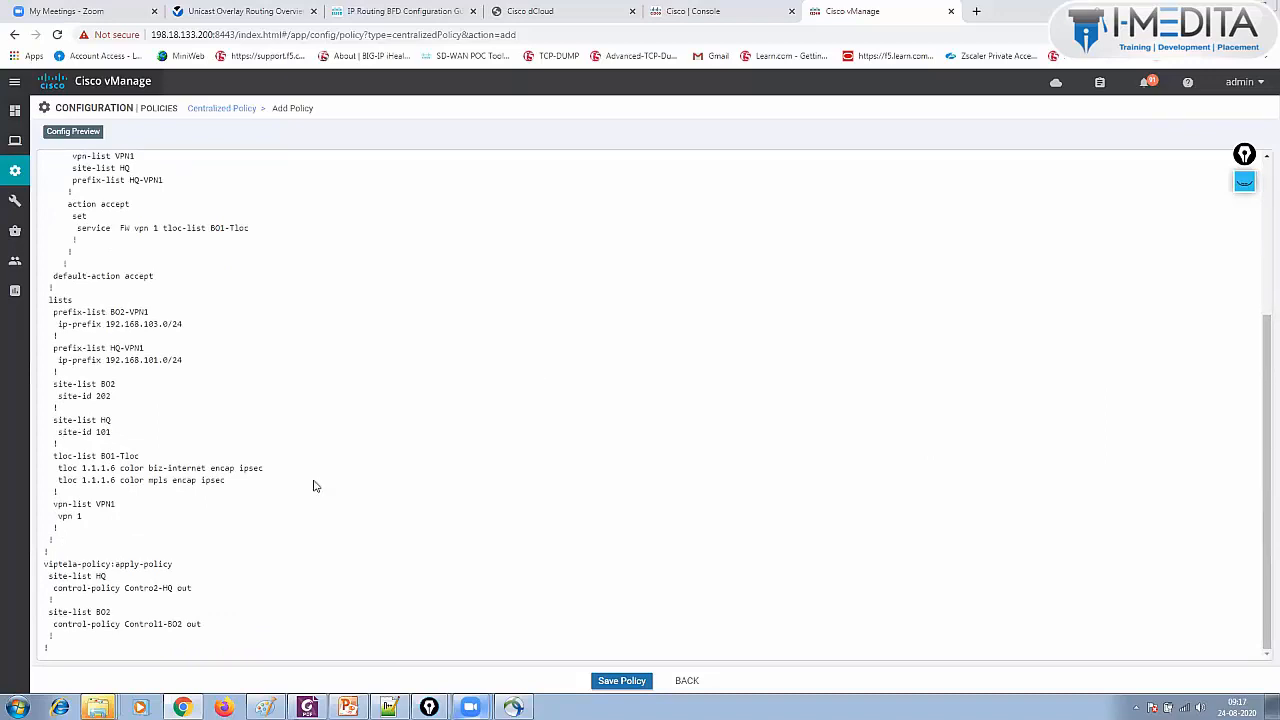
{"action": "left_click_drag", "start_coordinate": [57, 576], "coordinate": [48, 576]}
{"action": "left_click_drag", "start_coordinate": [126, 571], "coordinate": [183, 600]}
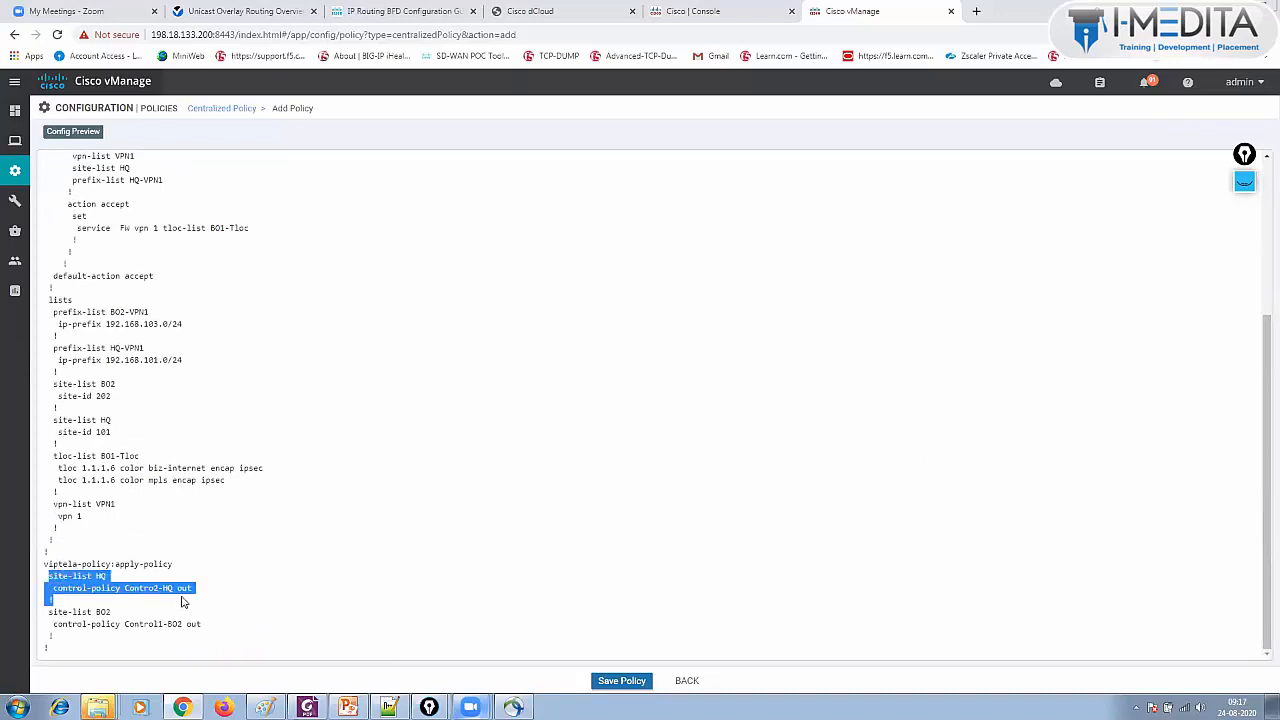
{"action": "left_click", "coordinate": [183, 600]}
{"action": "left_click_drag", "start_coordinate": [120, 645], "coordinate": [218, 628]}
{"action": "left_click", "coordinate": [177, 623]}
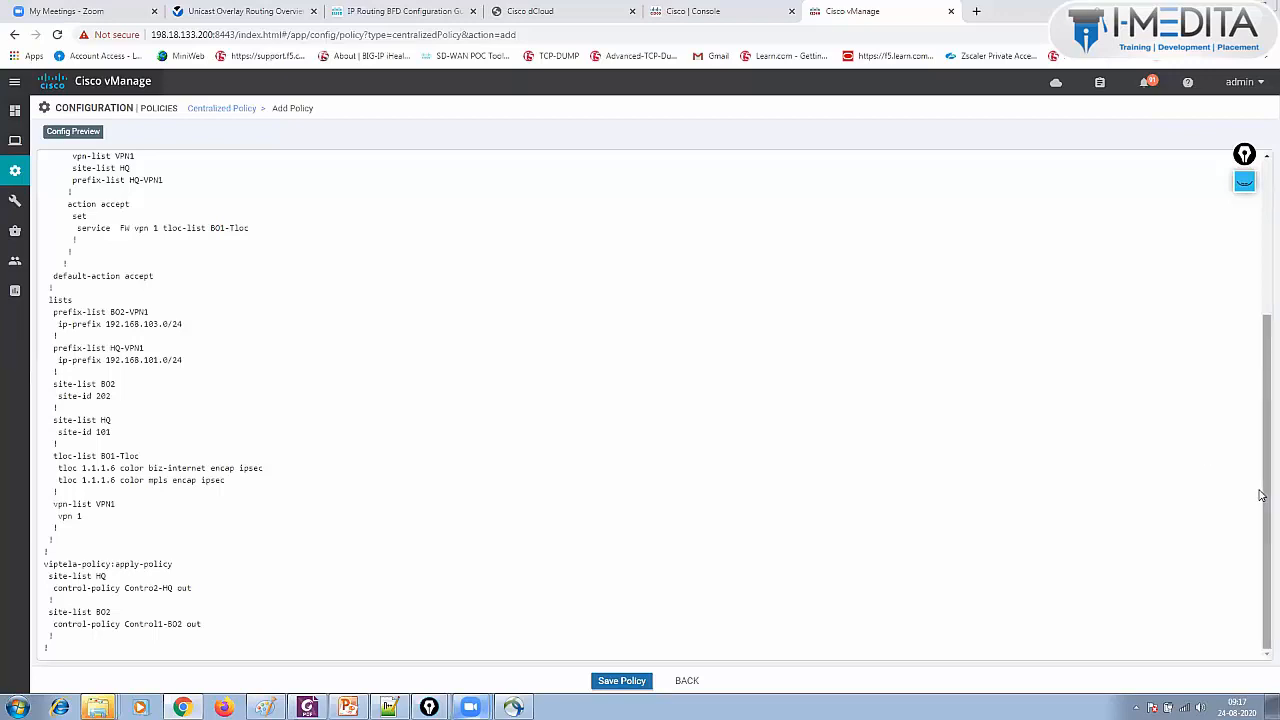
{"action": "left_click_drag", "start_coordinate": [1262, 495], "coordinate": [1256, 353]}
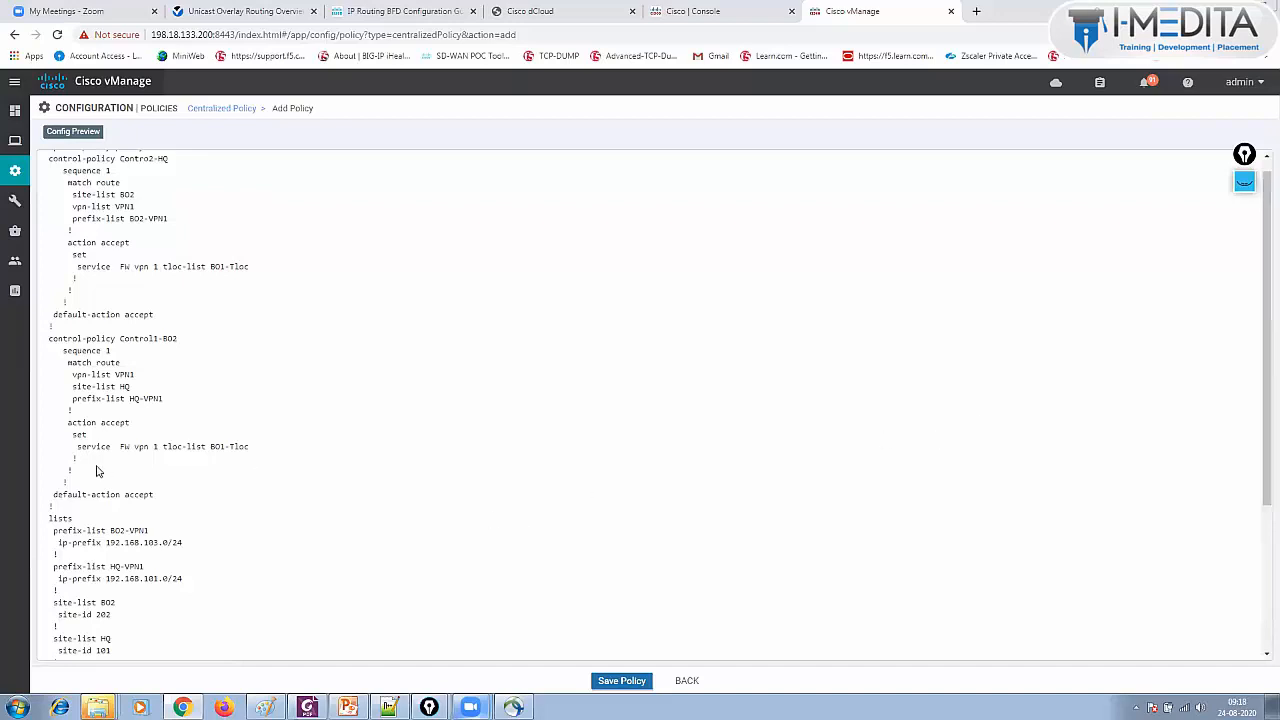
{"action": "left_click_drag", "start_coordinate": [87, 448], "coordinate": [135, 449]}
{"action": "left_click", "coordinate": [135, 448]}
{"action": "left_click_drag", "start_coordinate": [77, 447], "coordinate": [84, 447]}
{"action": "left_click_drag", "start_coordinate": [79, 446], "coordinate": [243, 447]}
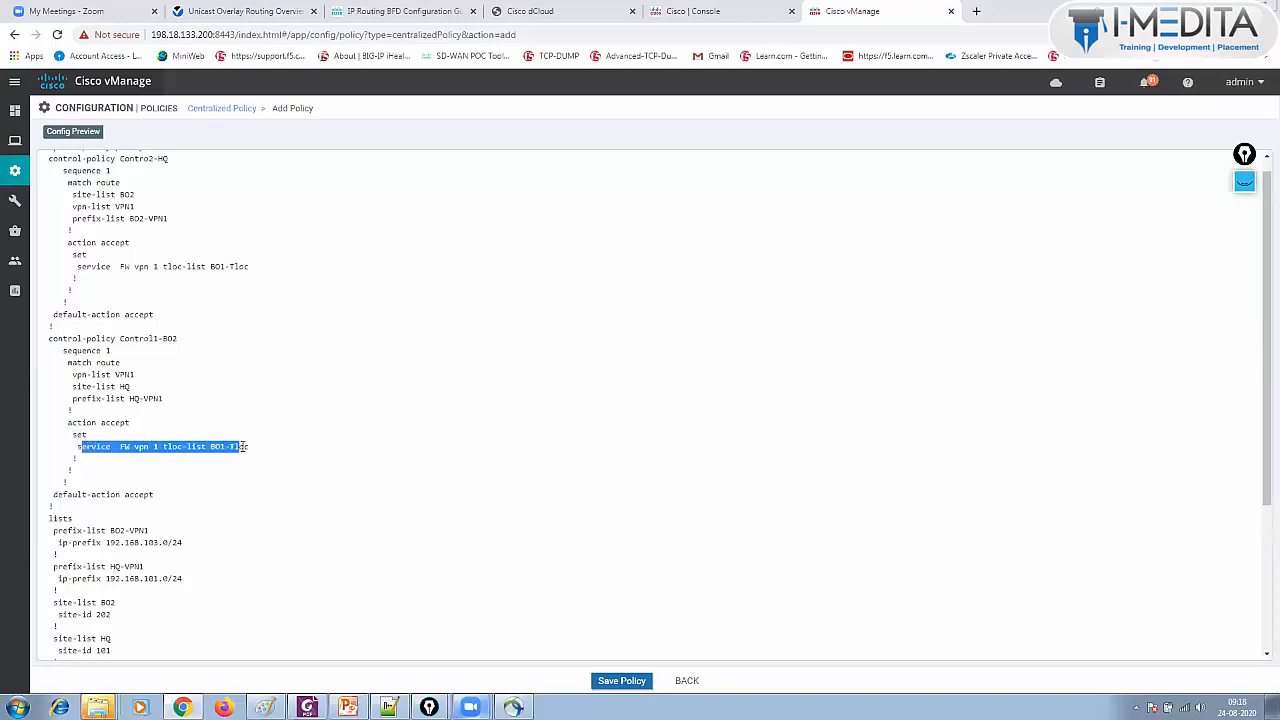
{"action": "left_click_drag", "start_coordinate": [243, 446], "coordinate": [245, 450]}
{"action": "left_click", "coordinate": [245, 450]}
{"action": "left_click_drag", "start_coordinate": [92, 446], "coordinate": [149, 447]}
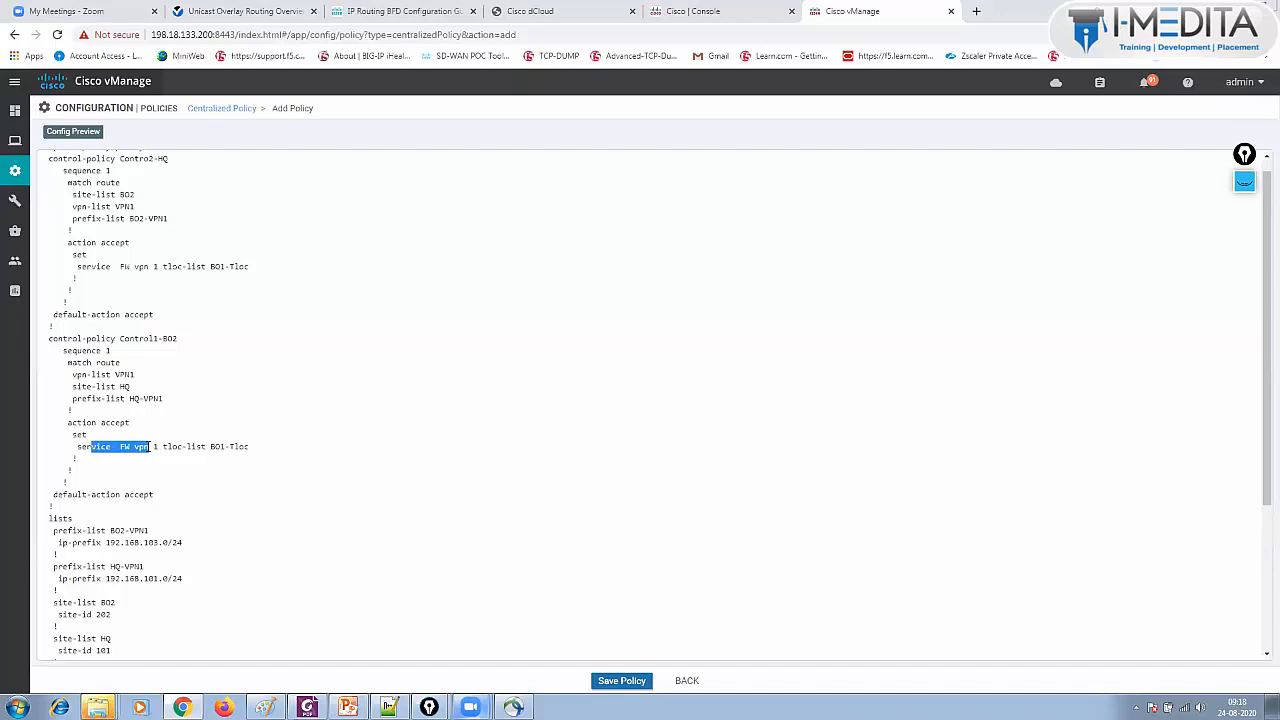
{"action": "left_click", "coordinate": [166, 447]}
{"action": "left_click_drag", "start_coordinate": [102, 449], "coordinate": [164, 447]}
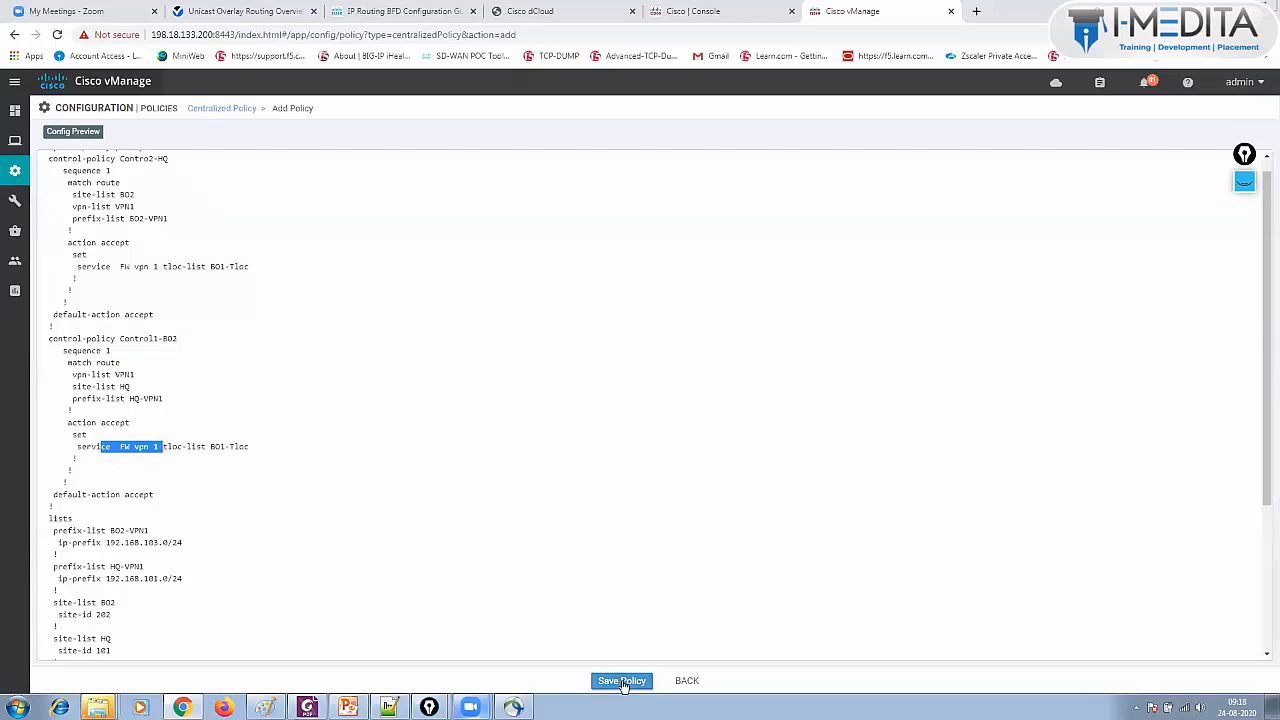
- Bring up the BO2 site topology and abort the running-config output at a fresh prompt
{"action": "left_click", "coordinate": [716, 10]}
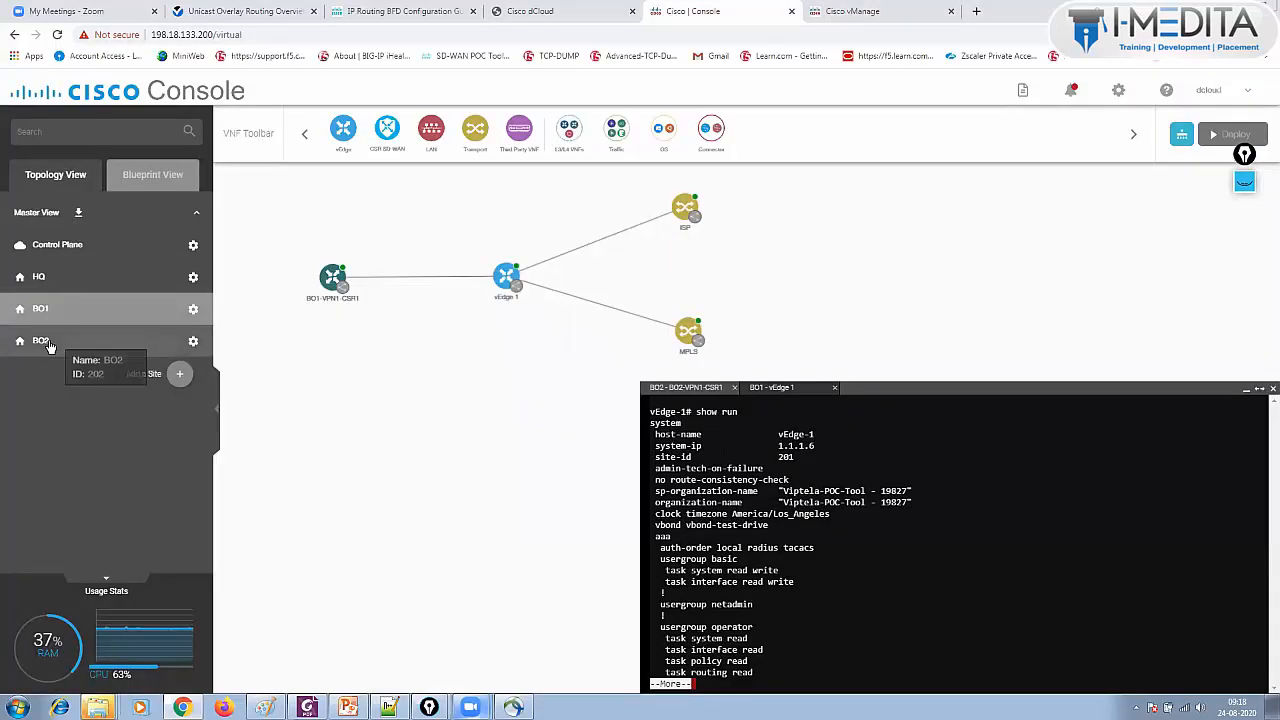
{"action": "left_click", "coordinate": [110, 340]}
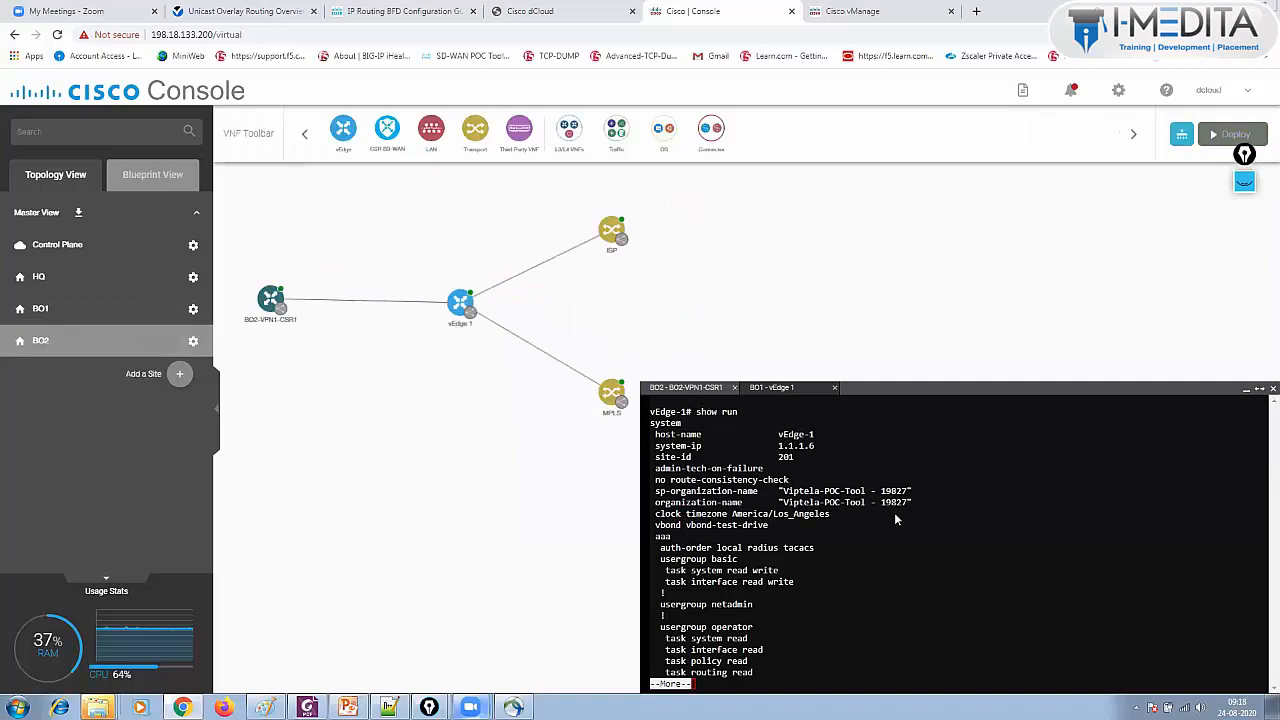
{"action": "key", "text": "Return"}
{"action": "key", "text": "Return"}
{"action": "key", "text": "ctrl+c"}
{"action": "key", "text": "Return"}
{"action": "key", "text": "Return"}
{"action": "key", "text": "Return"}
{"action": "key", "text": "Return"}
{"action": "key", "text": "Return"}
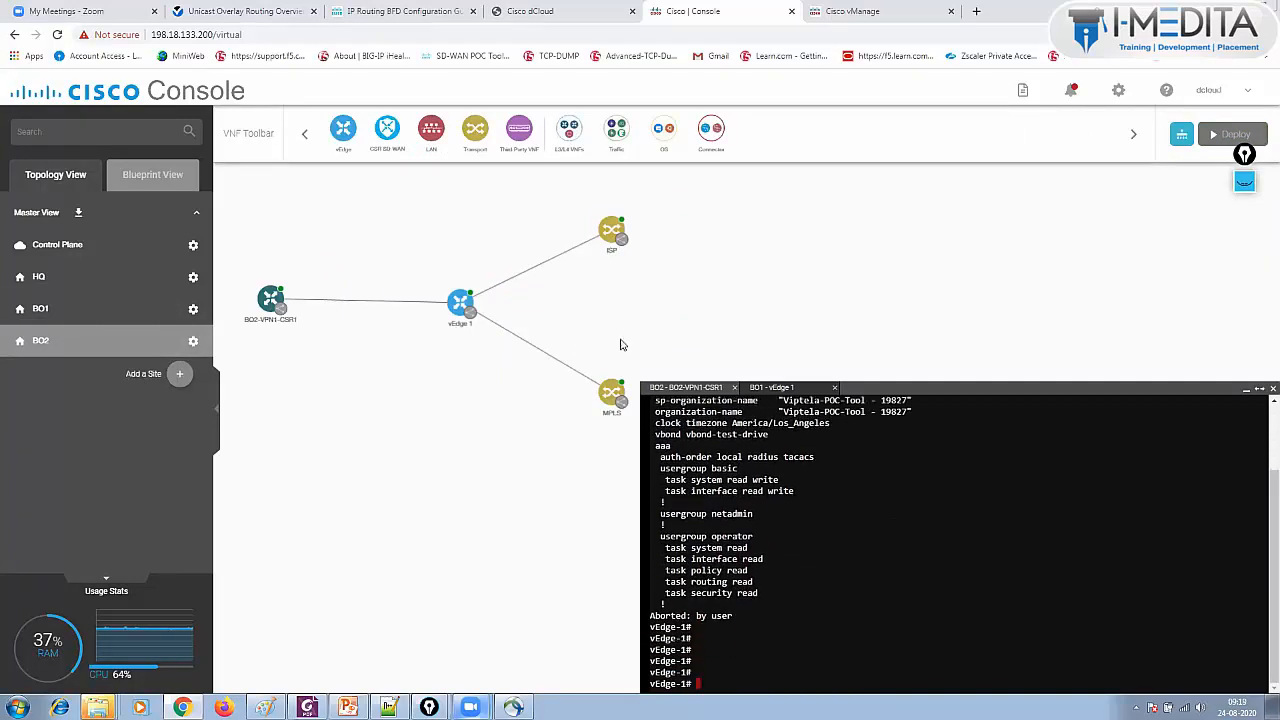
- On BO2 vEdge 1's console, list VPN 1 routes showing 192.168.101.0/24 via TLOCs 1.1.1.4 and 1.1.1.5
{"action": "left_click", "coordinate": [459, 302]}
{"action": "left_click", "coordinate": [490, 322]}
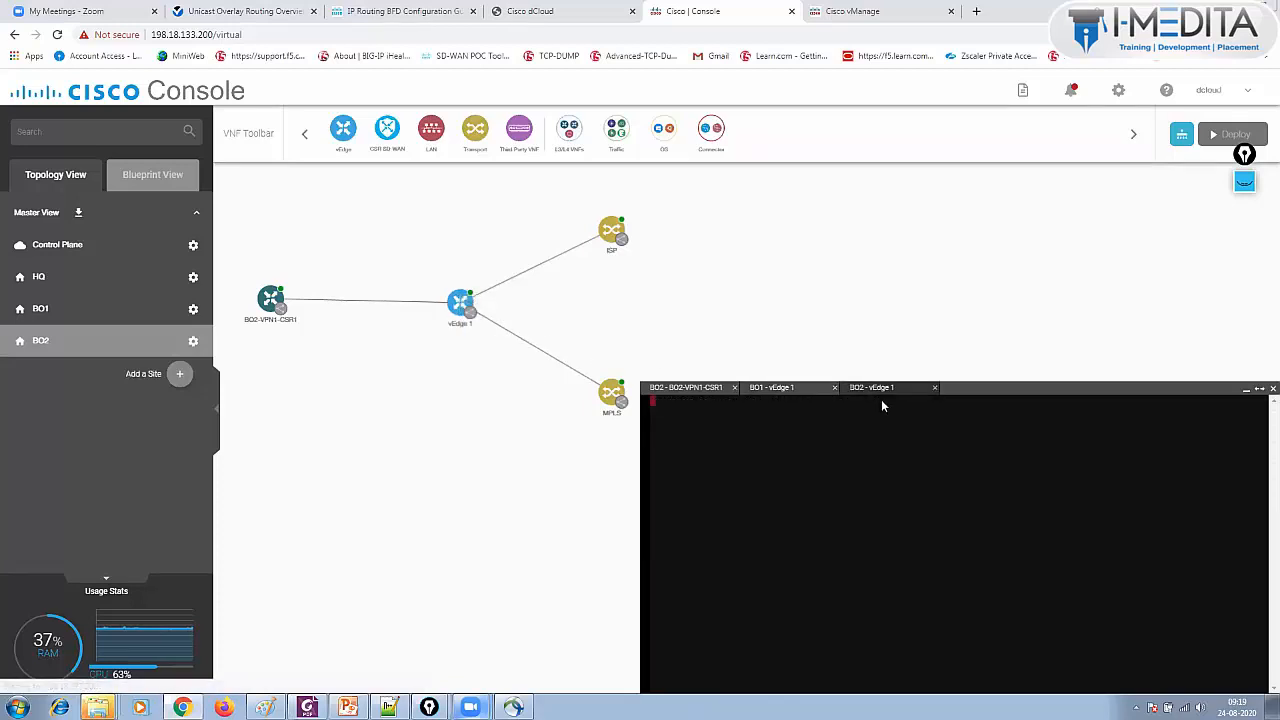
{"action": "key", "text": "Return"}
{"action": "key", "text": "Return"}
{"action": "key", "text": "Return"}
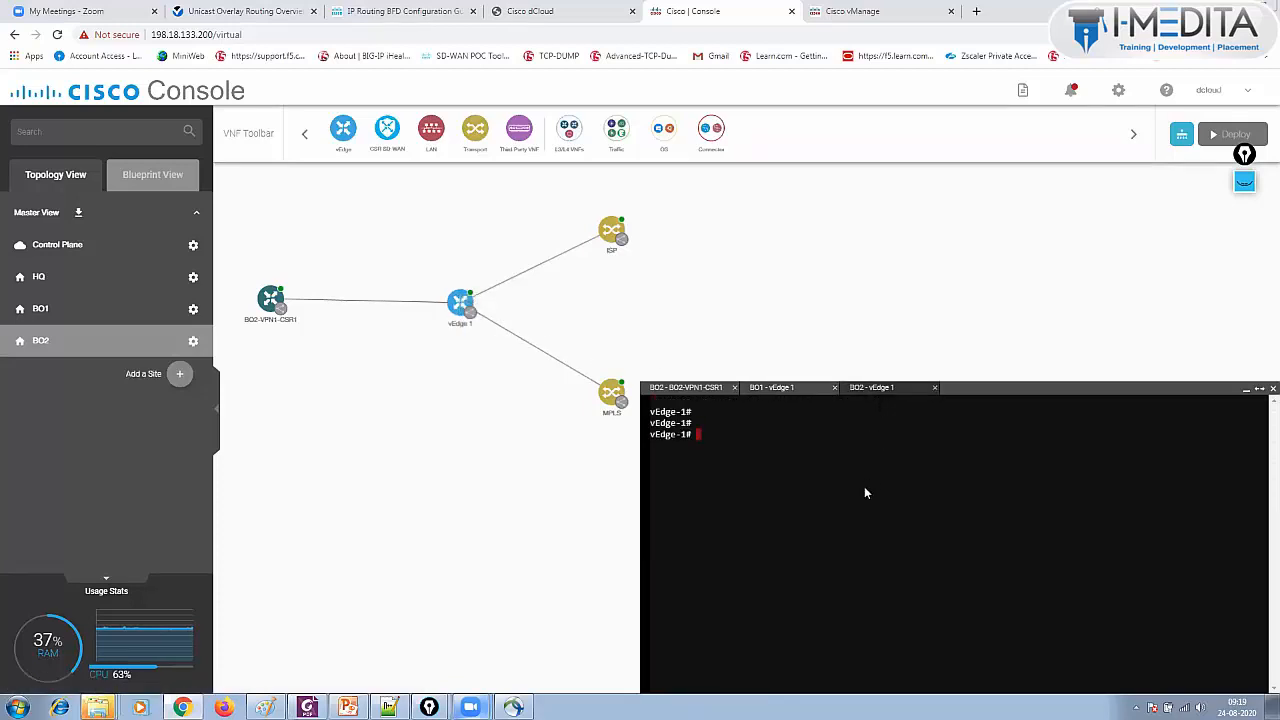
{"action": "type", "text": "show ip routes"}
{"action": "key", "text": "Return"}
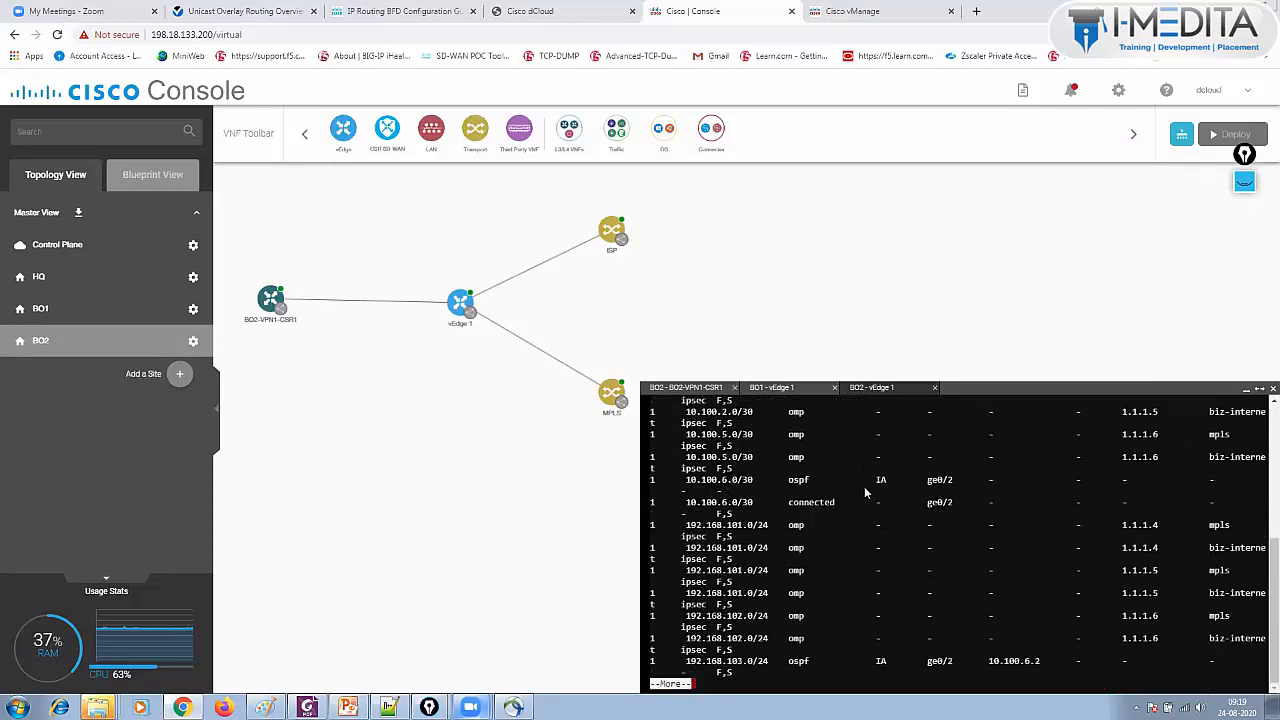
{"action": "key", "text": "Return"}
{"action": "key", "text": "Return"}
{"action": "key", "text": "Return"}
{"action": "key", "text": "Return"}
{"action": "key", "text": "Return"}
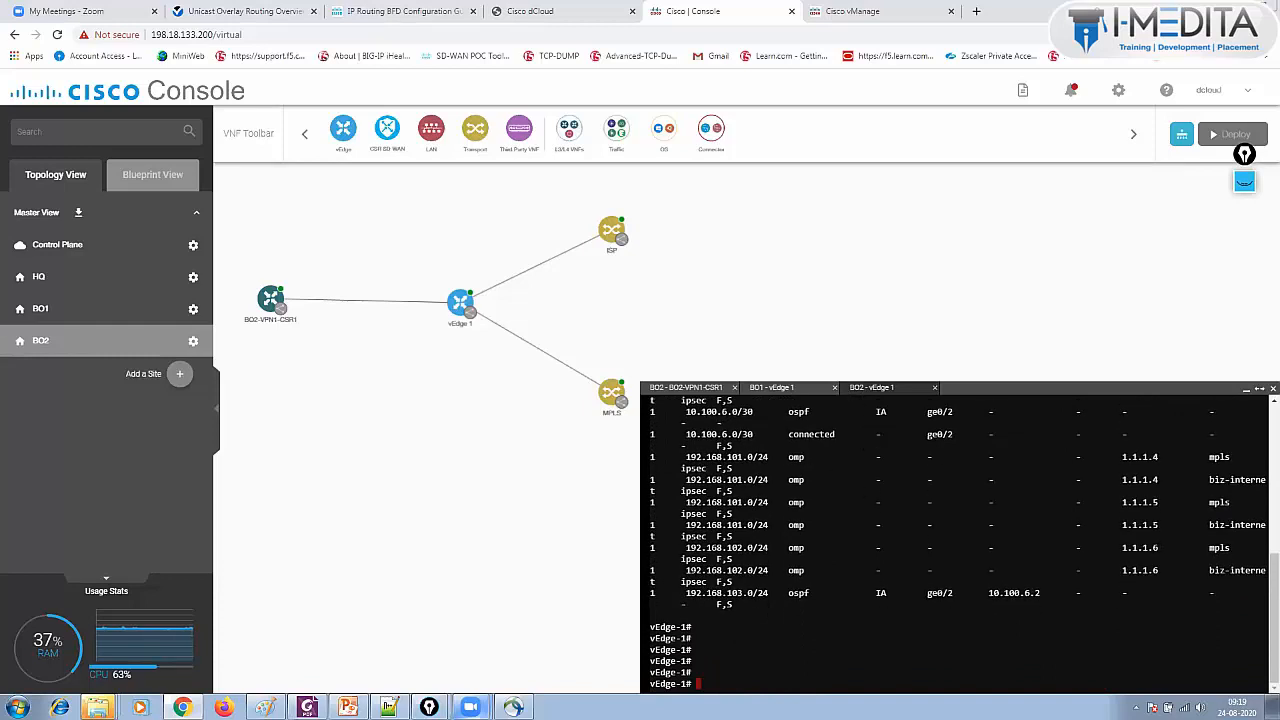
{"action": "left_click_drag", "start_coordinate": [676, 468], "coordinate": [968, 548]}
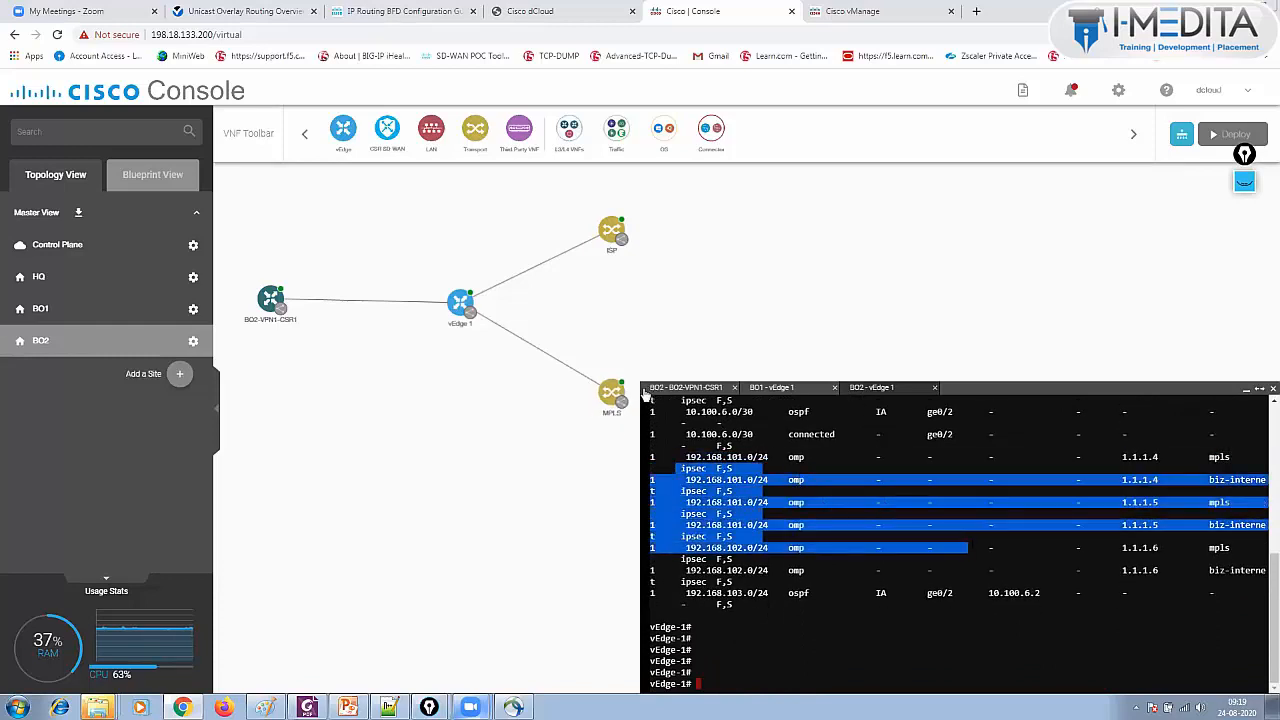
{"action": "left_click_drag", "start_coordinate": [640, 388], "coordinate": [268, 263]}
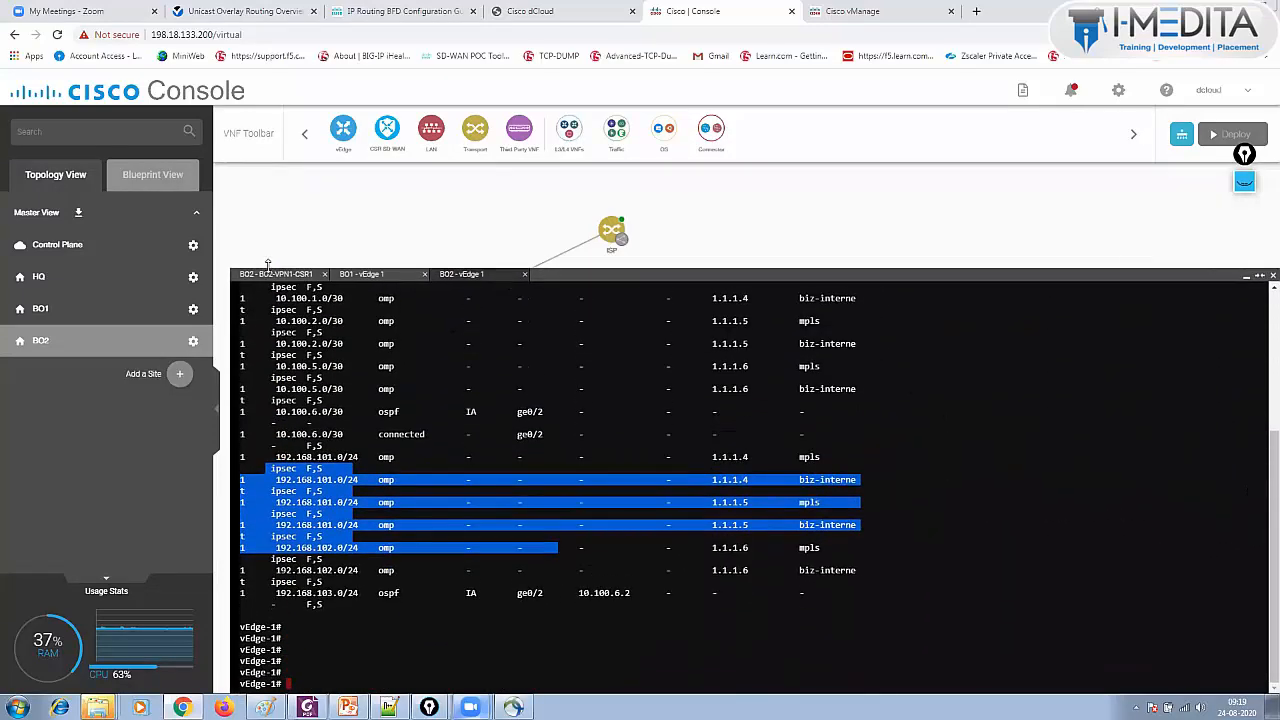
- Rerun the VPN 1 route listing and highlight the four 192.168.101.0/24 routes
{"action": "key", "text": "Up"}
{"action": "key", "text": "Return"}
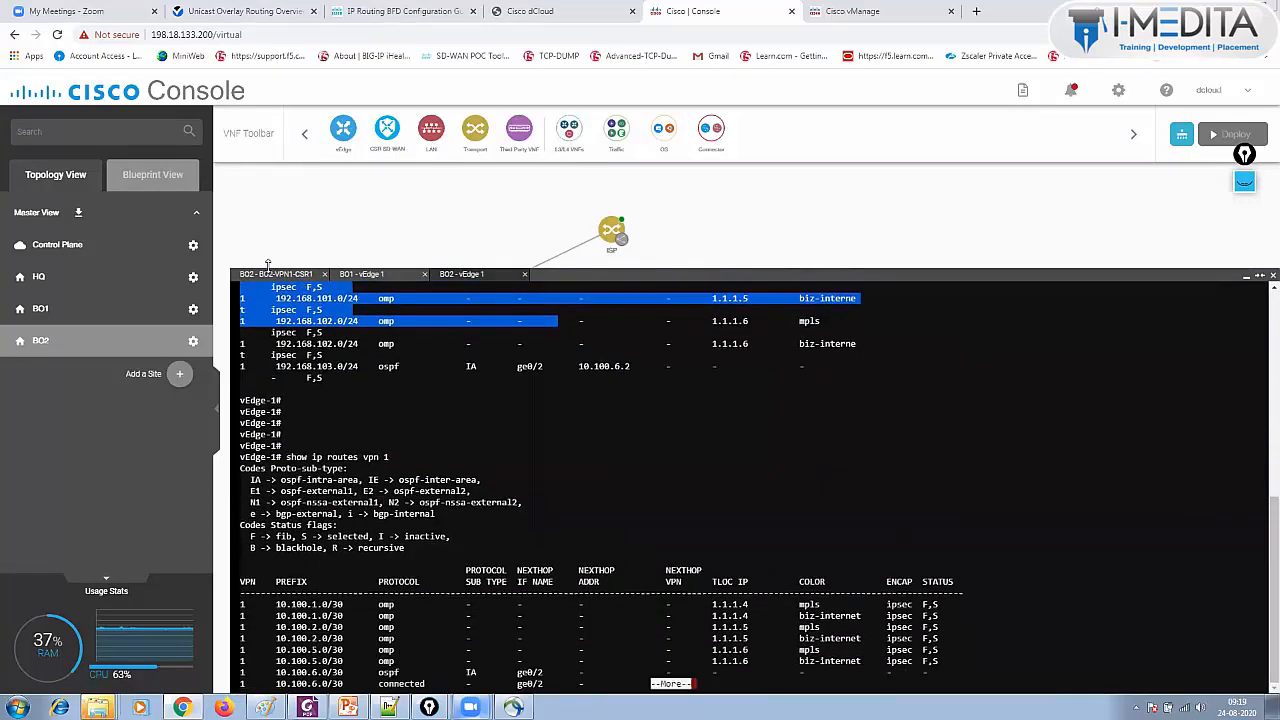
{"action": "key", "text": "space"}
{"action": "key", "text": "Return"}
{"action": "key", "text": "Return"}
{"action": "key", "text": "Return"}
{"action": "key", "text": "Return"}
{"action": "key", "text": "Return"}
{"action": "key", "text": "Return"}
{"action": "key", "text": "Return"}
{"action": "key", "text": "Return"}
{"action": "key", "text": "Return"}
{"action": "key", "text": "Return"}
{"action": "key", "text": "Return"}
{"action": "key", "text": "Return"}
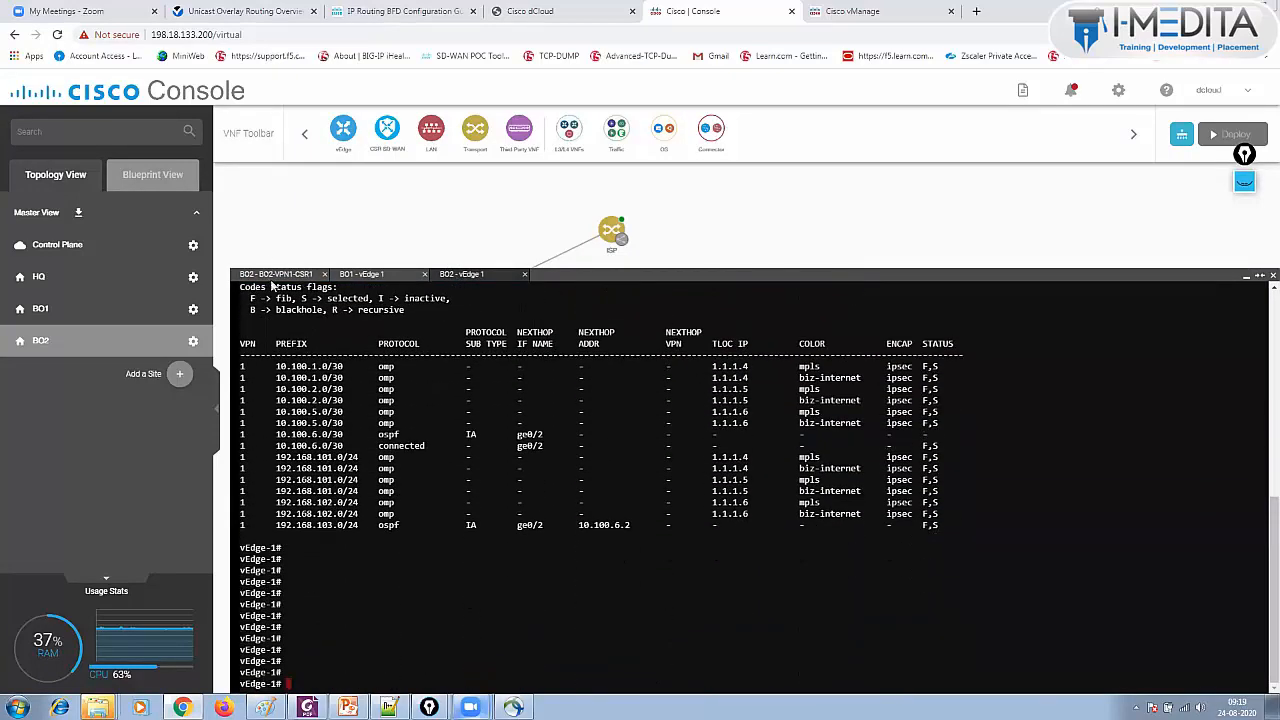
{"action": "left_click_drag", "start_coordinate": [242, 455], "coordinate": [966, 491]}
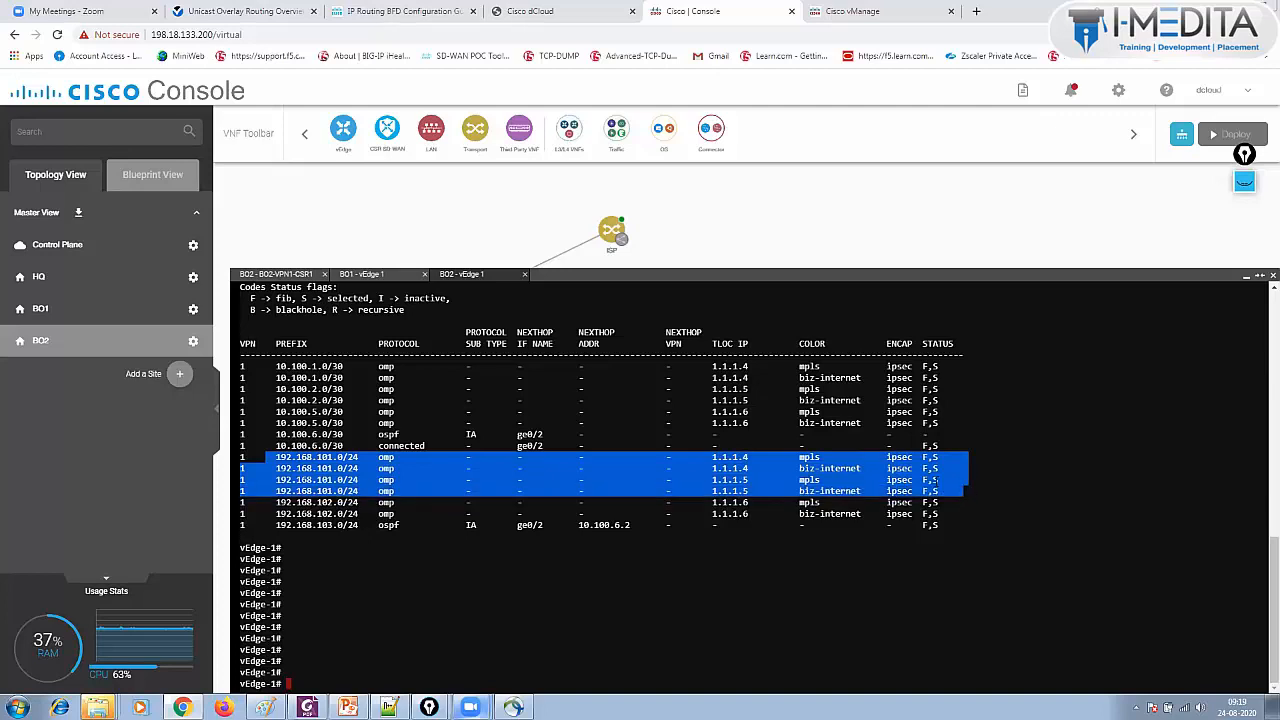
- Run 'show ip fib vpn 1', highlight the 192.168.101.0/24 entries, then bring up BO1 vEdge 1
{"action": "type", "text": "show ip fib vpn 1"}
{"action": "key", "text": "Return"}
{"action": "key", "text": "Return"}
{"action": "key", "text": "Return"}
{"action": "key", "text": "Return"}
{"action": "key", "text": "Return"}
{"action": "key", "text": "Return"}
{"action": "key", "text": "Return"}
{"action": "key", "text": "Return"}
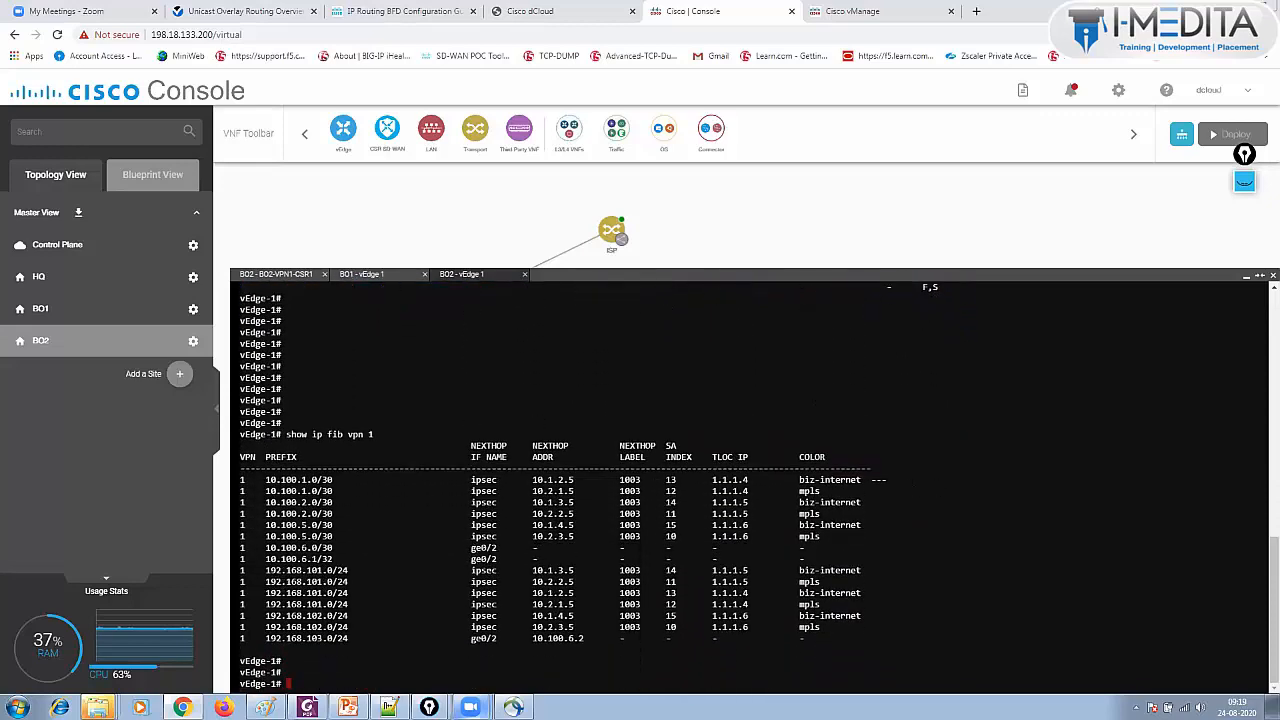
{"action": "left_click_drag", "start_coordinate": [252, 570], "coordinate": [958, 612]}
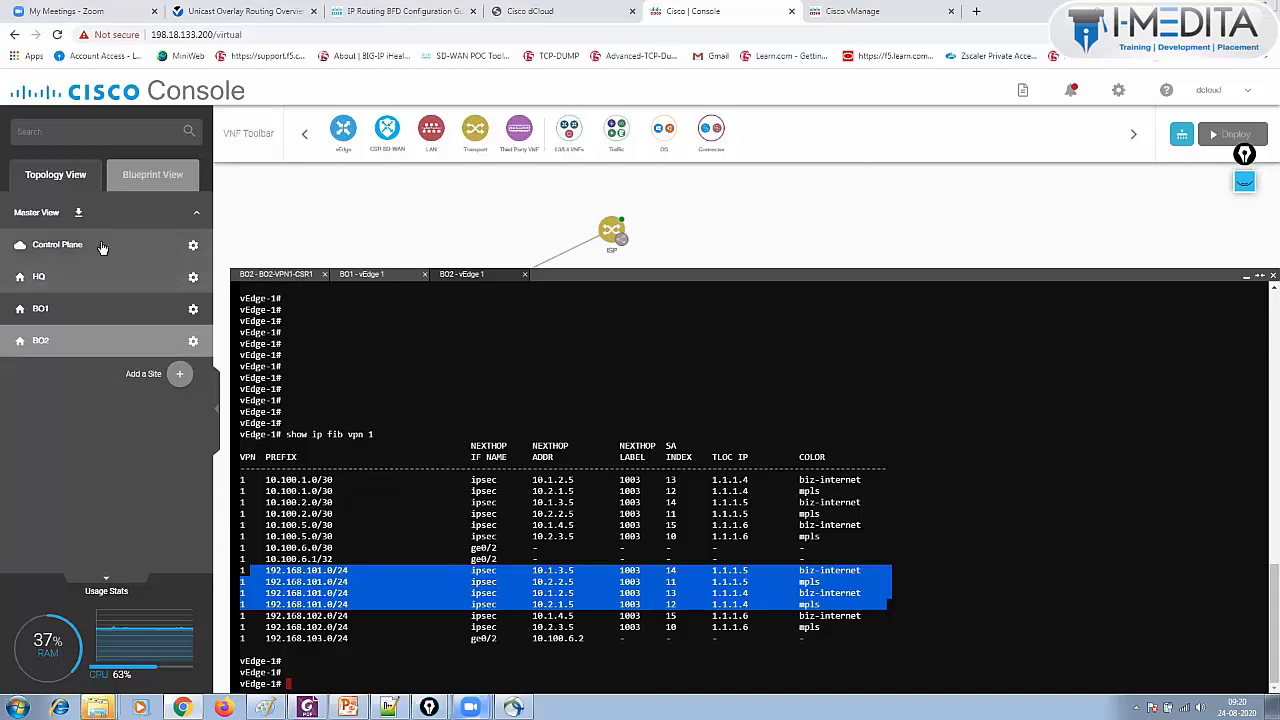
{"action": "left_click", "coordinate": [360, 276]}
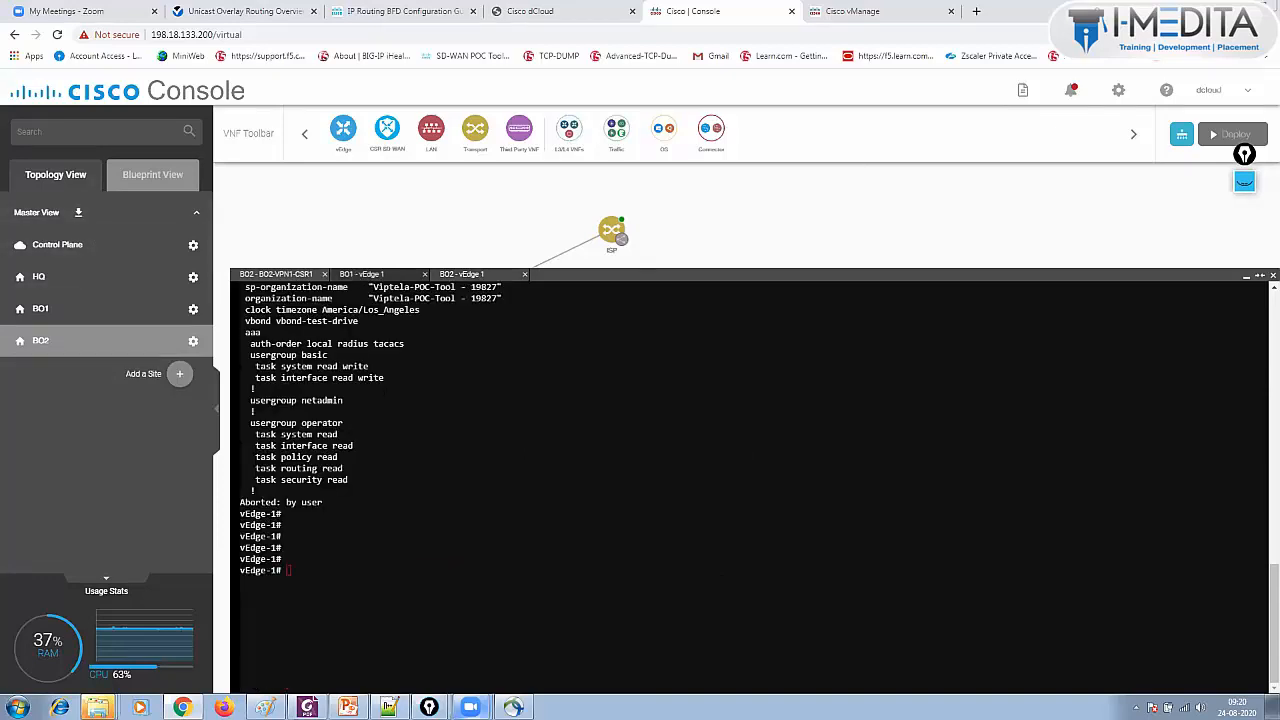
- On BO1 vEdge 1, run 'show omp services' and highlight the FW service rows
{"action": "key", "text": "Return"}
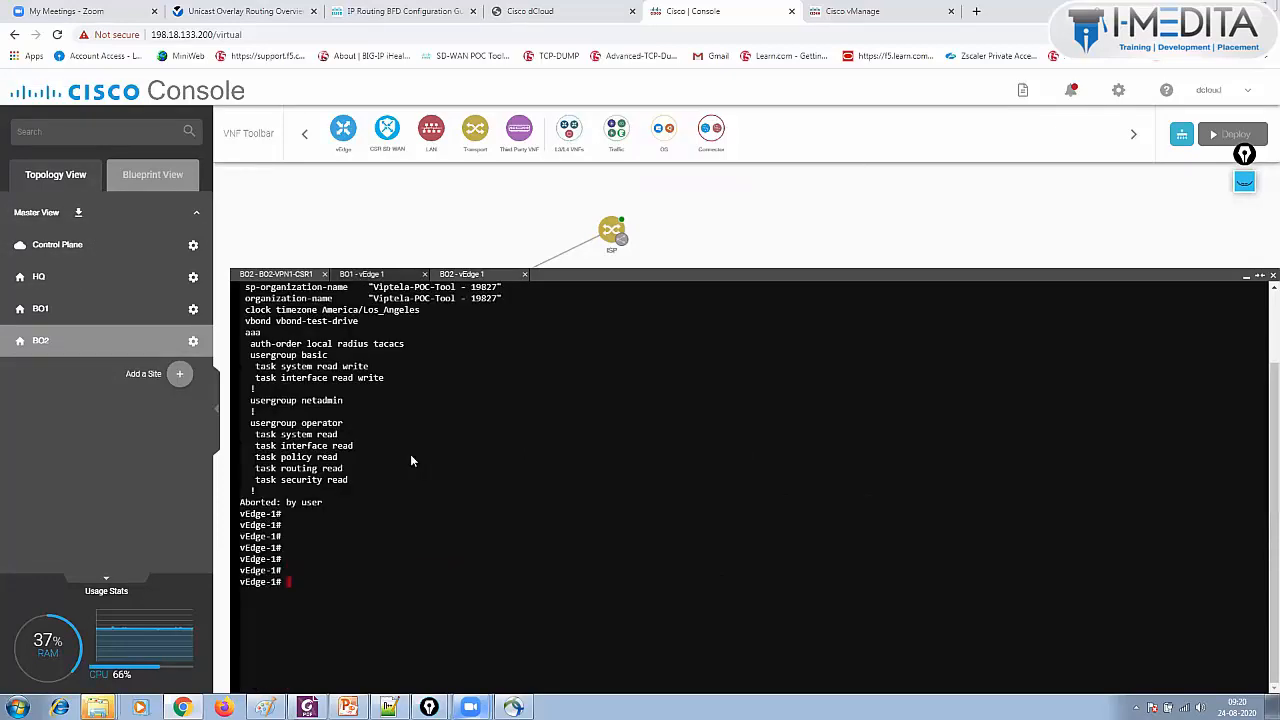
{"action": "key", "text": "Return"}
{"action": "key", "text": "Return"}
{"action": "type", "text": "show omp services"}
{"action": "key", "text": "Return"}
{"action": "key", "text": "Return"}
{"action": "key", "text": "Return"}
{"action": "key", "text": "Return"}
{"action": "key", "text": "Return"}
{"action": "key", "text": "Return"}
{"action": "key", "text": "Return"}
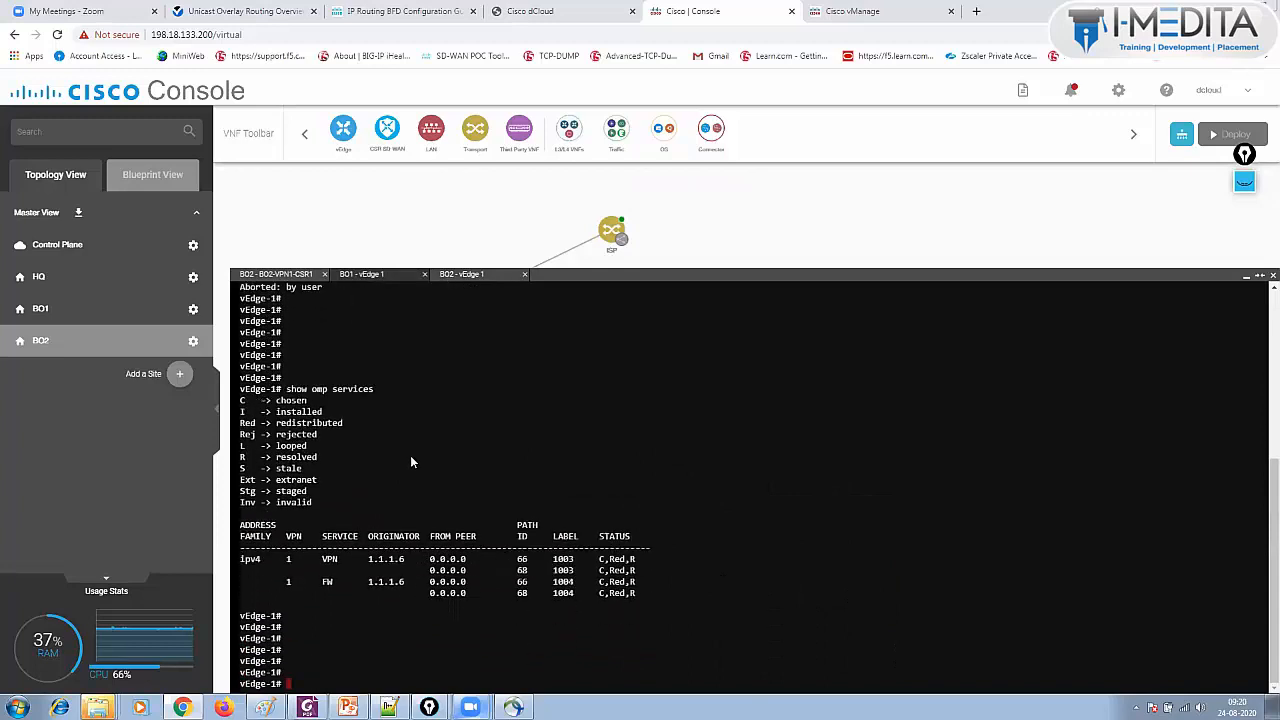
{"action": "left_click_drag", "start_coordinate": [354, 582], "coordinate": [648, 598]}
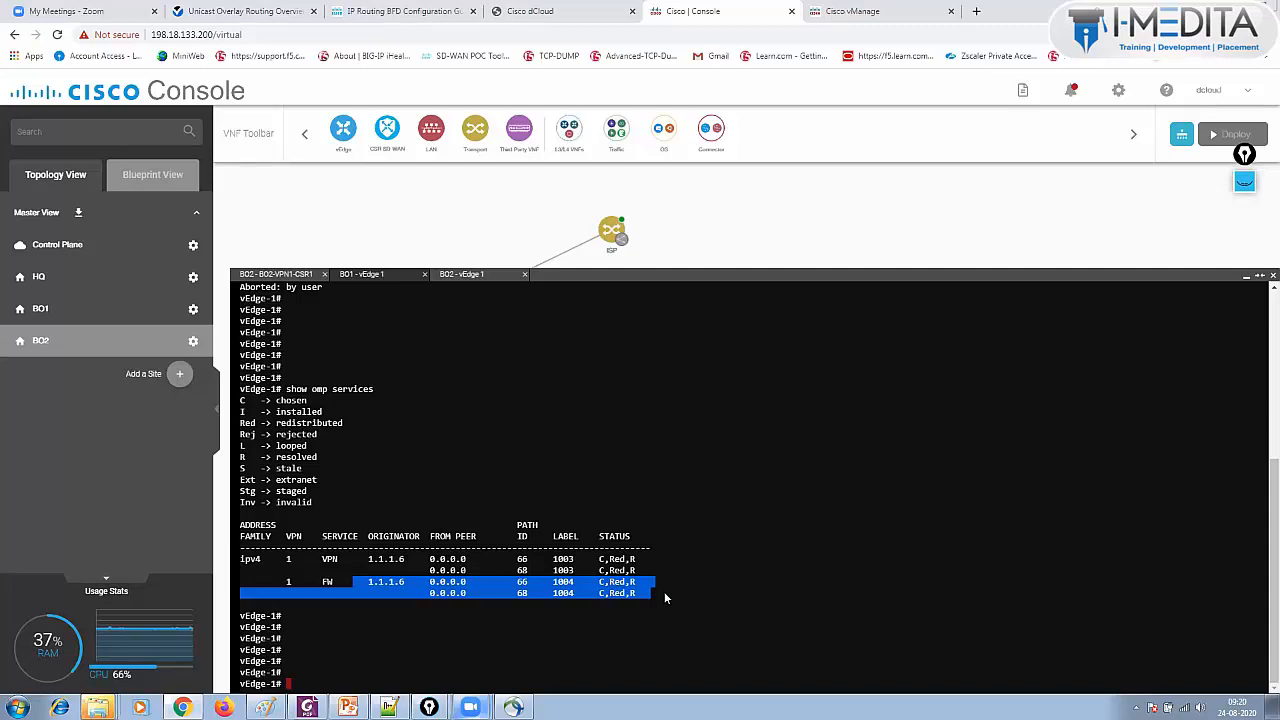
{"action": "left_click", "coordinate": [466, 276]}
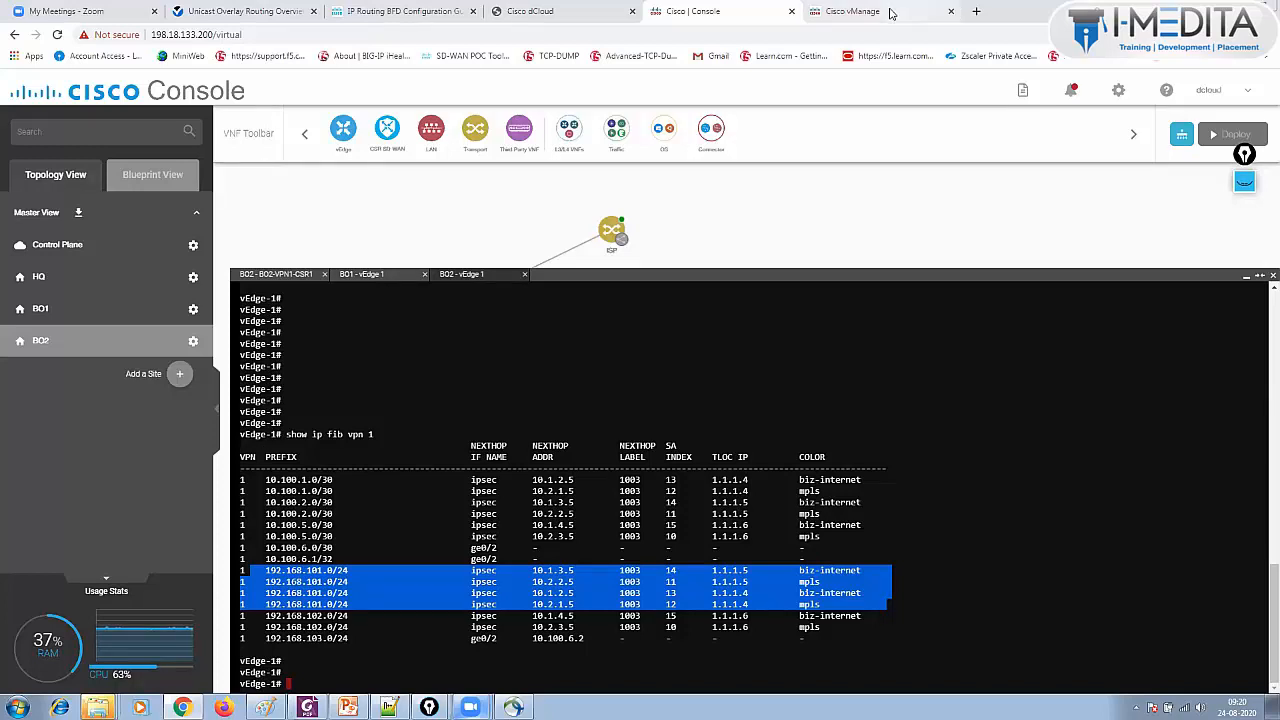
- Activate Centralized-Policy-1 in vManage and confirm the push to vSmart-1
{"action": "left_click", "coordinate": [888, 12]}
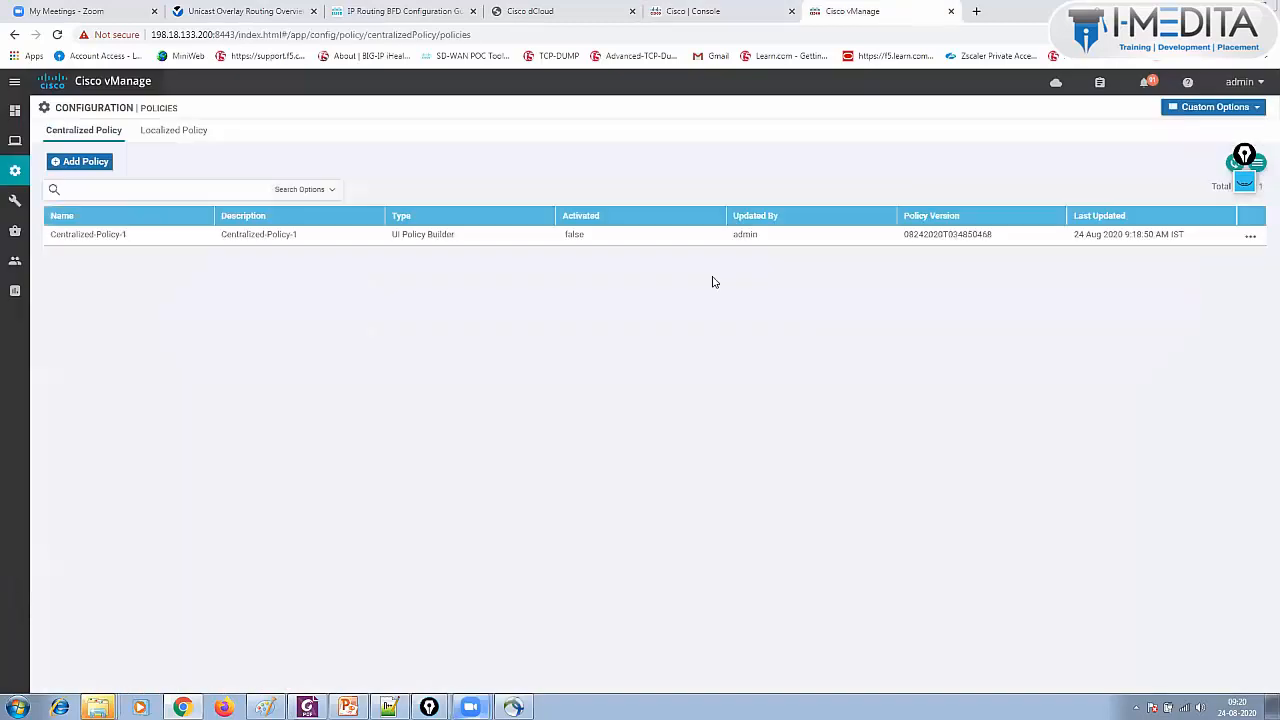
{"action": "left_click", "coordinate": [1250, 238]}
{"action": "left_click", "coordinate": [1194, 352]}
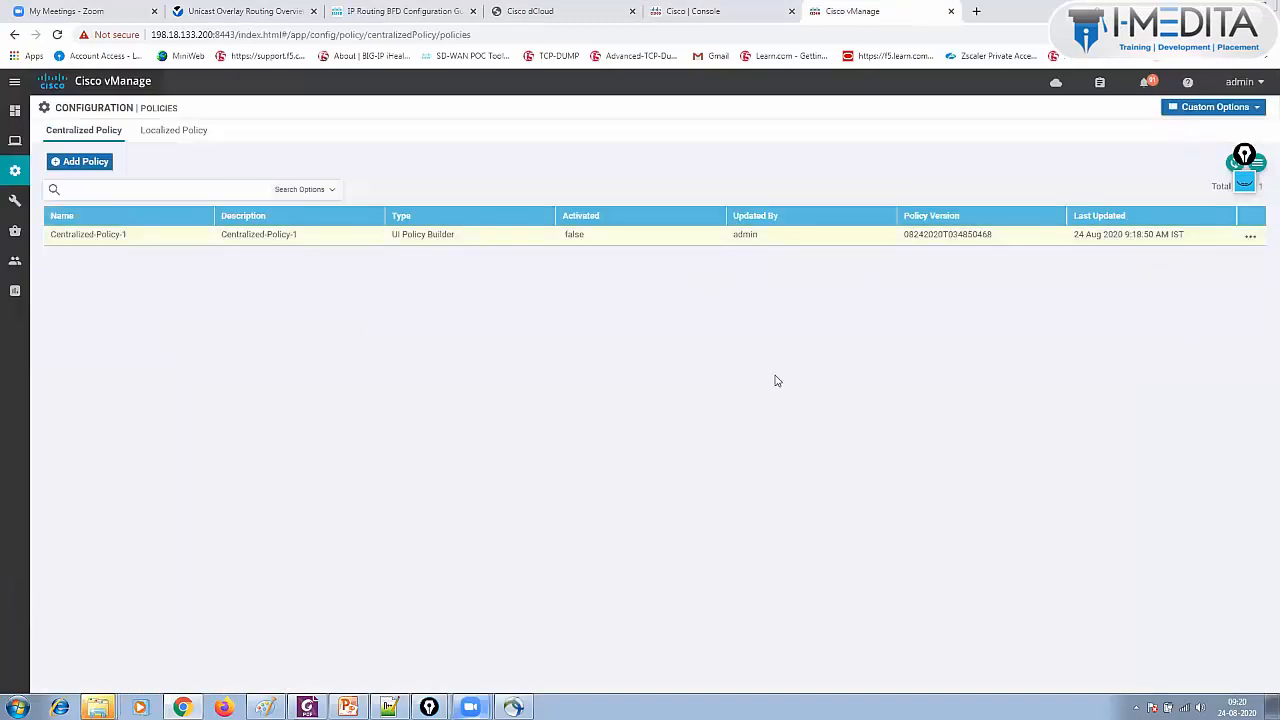
{"action": "left_click", "coordinate": [774, 430]}
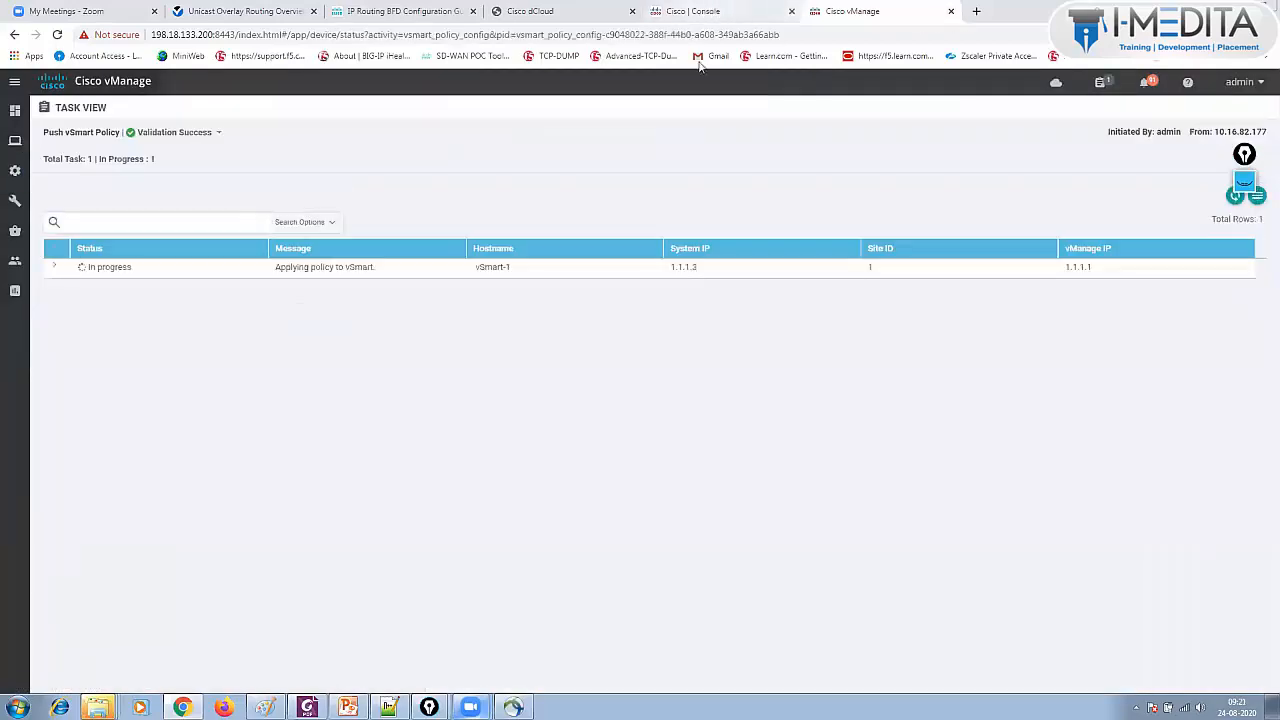
{"action": "left_click", "coordinate": [700, 11]}
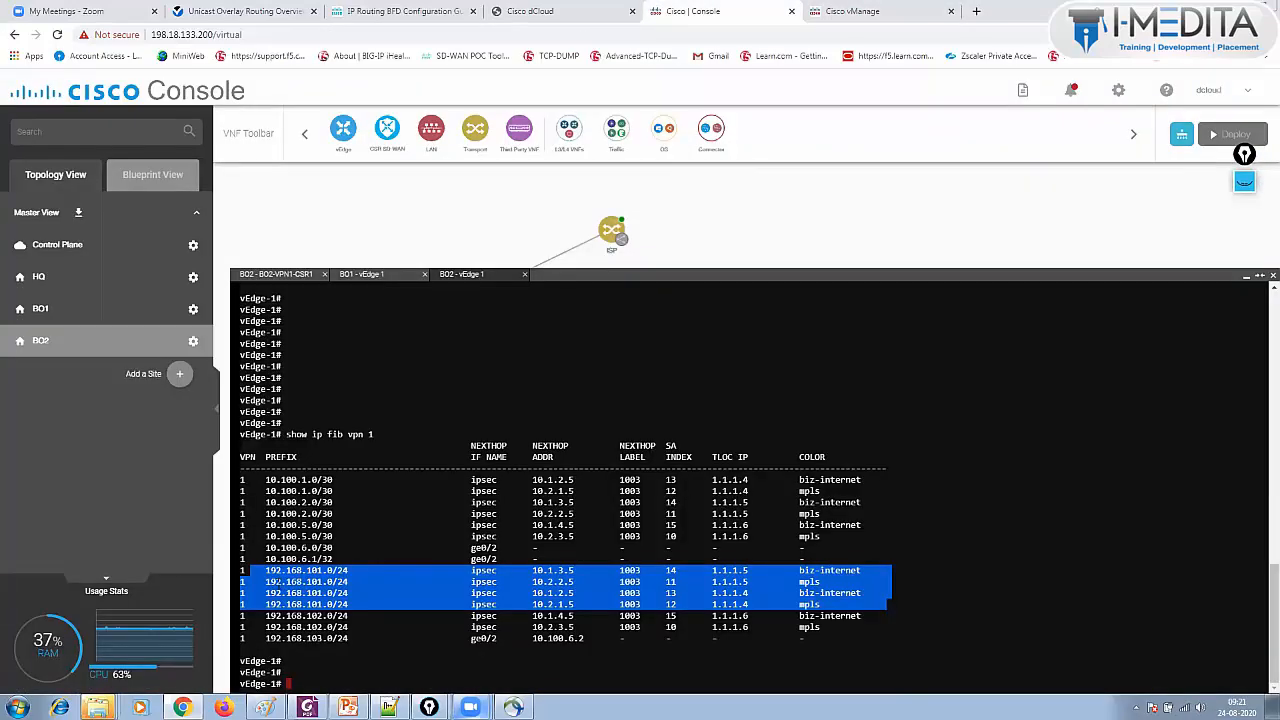
- Highlight BO2 vEdge's four current 192.168.101.0/24 forwarding entries, comparing against BO1's OMP services
{"action": "left_click_drag", "start_coordinate": [242, 572], "coordinate": [599, 605]}
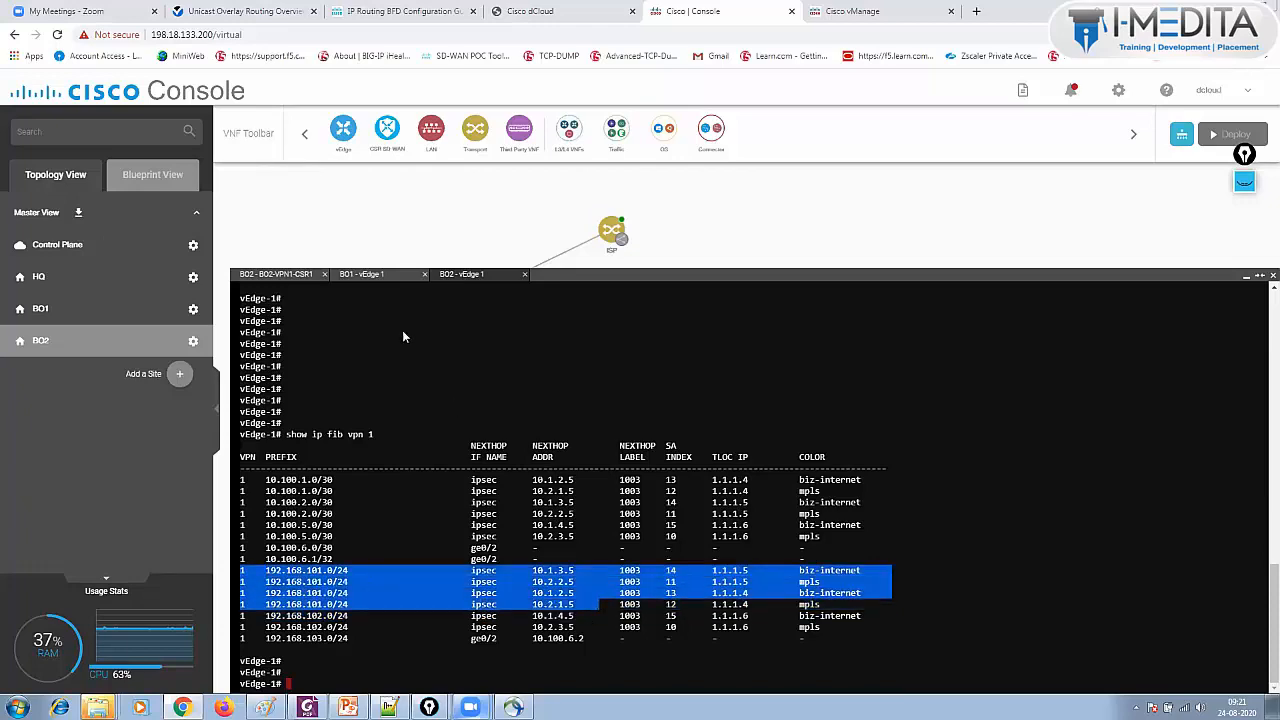
{"action": "left_click", "coordinate": [400, 285]}
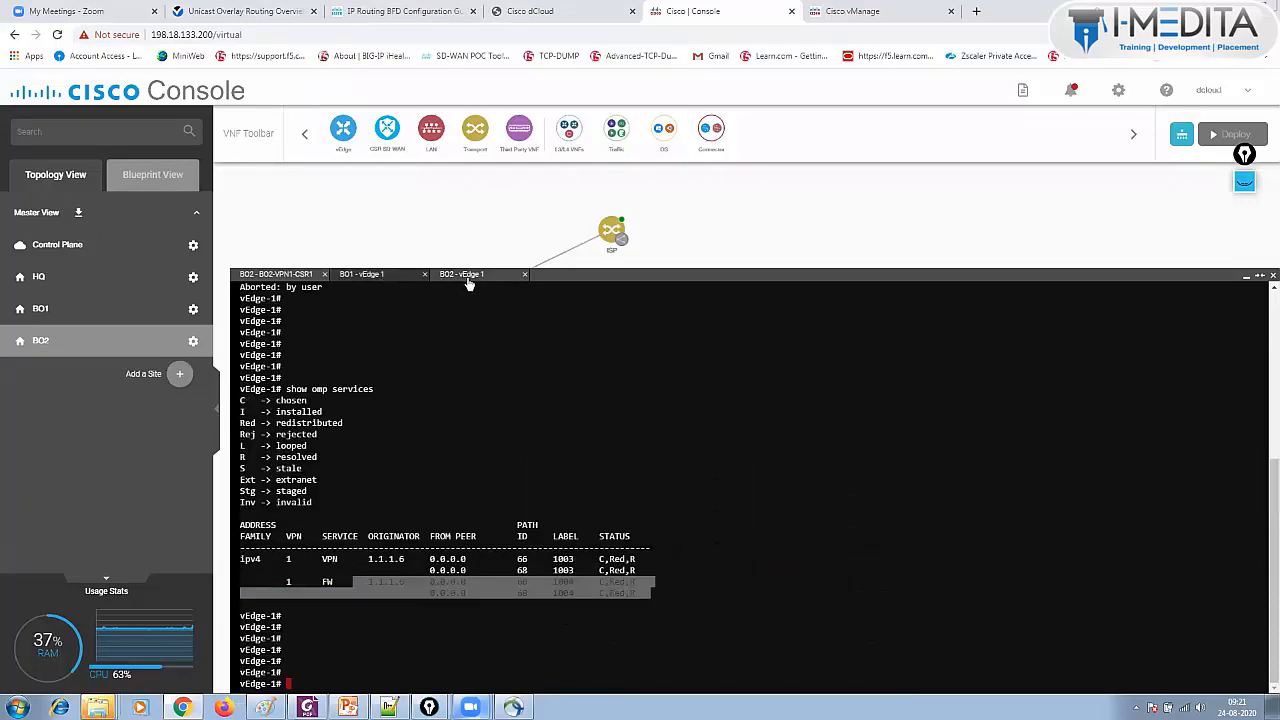
{"action": "left_click", "coordinate": [466, 283]}
{"action": "left_click", "coordinate": [265, 574]}
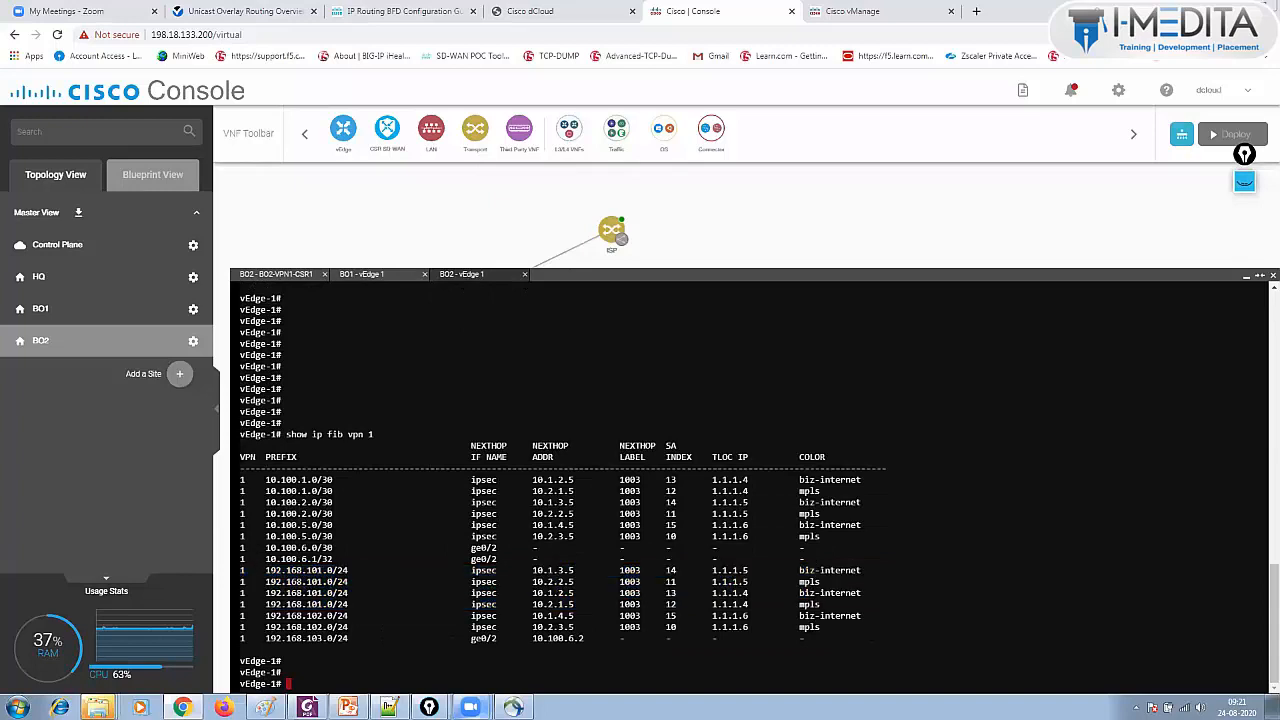
{"action": "left_click_drag", "start_coordinate": [265, 574], "coordinate": [894, 608]}
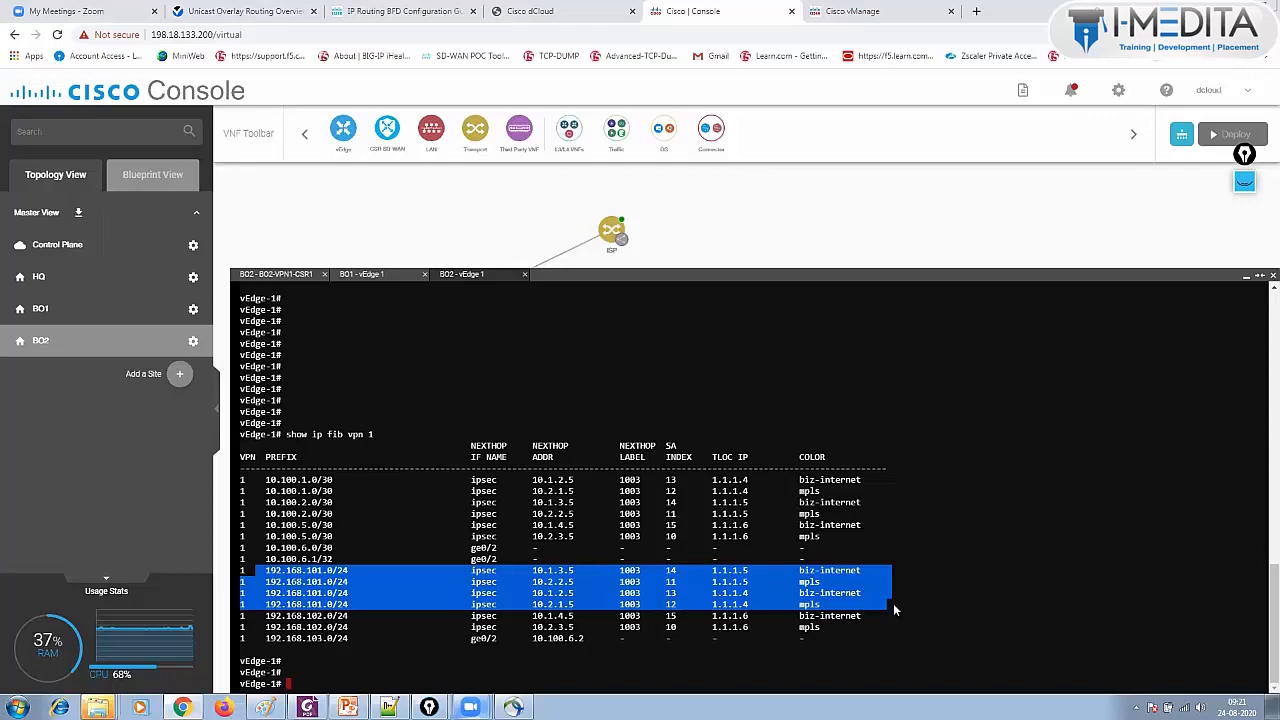
- Rerun 'show ip fib vpn 1', now showing 192.168.101.0/24 via TLOC 1.1.1.6 with label 1004
{"action": "key", "text": "Up"}
{"action": "key", "text": "Return"}
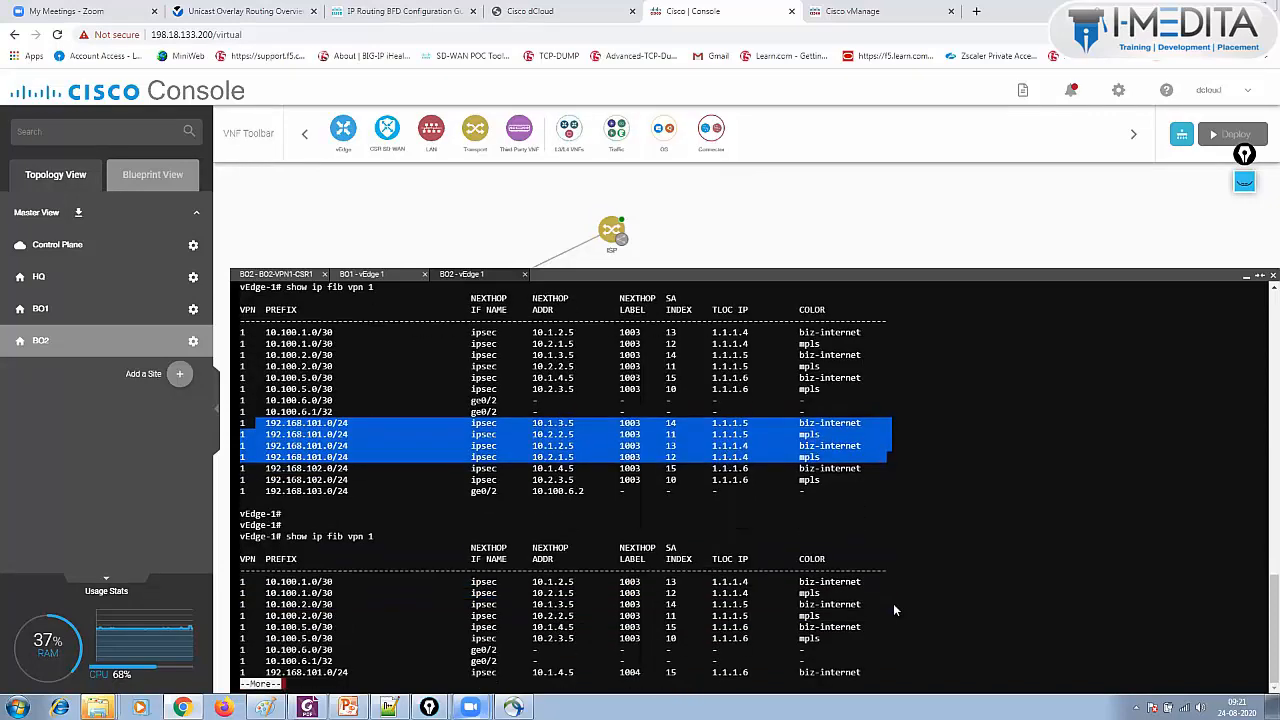
{"action": "key", "text": "Return"}
{"action": "key", "text": "Return"}
{"action": "key", "text": "Return"}
{"action": "key", "text": "Return"}
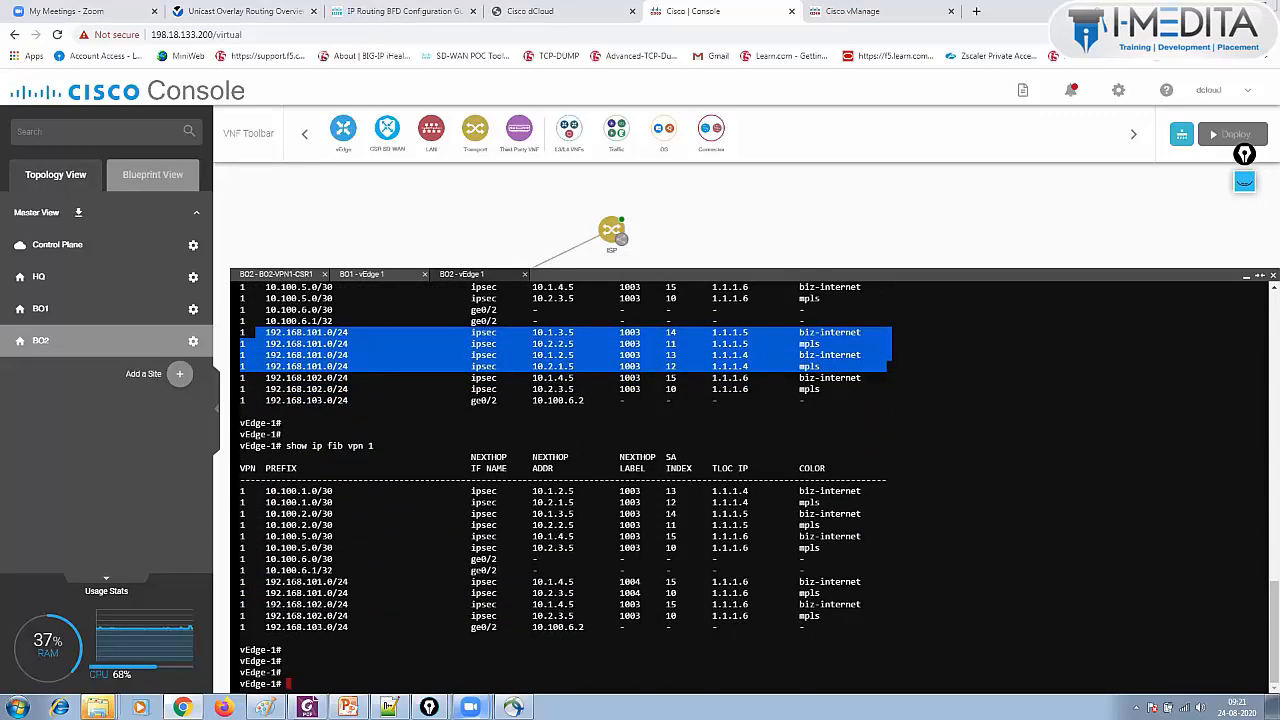
{"action": "left_click_drag", "start_coordinate": [240, 581], "coordinate": [903, 598]}
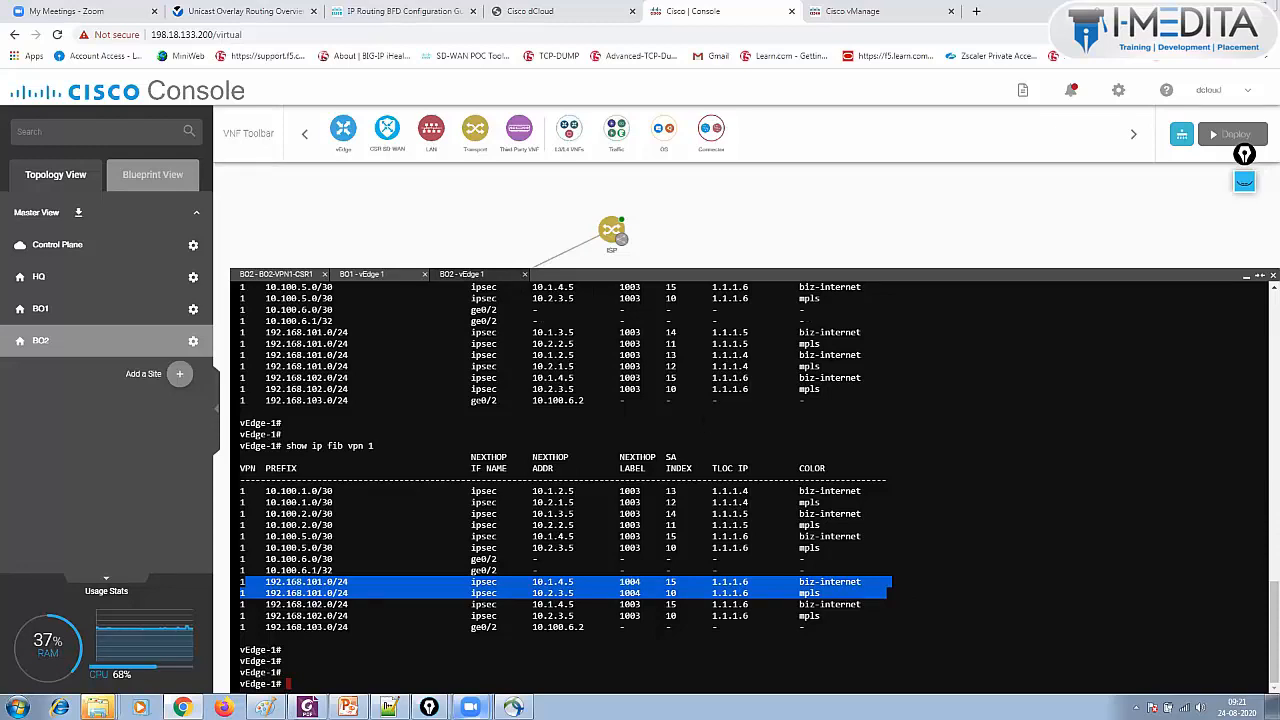
- On BO1 vEdge 1, run 'show omp services detail' and highlight the FW entry from 1.1.1.6
{"action": "left_click", "coordinate": [388, 279]}
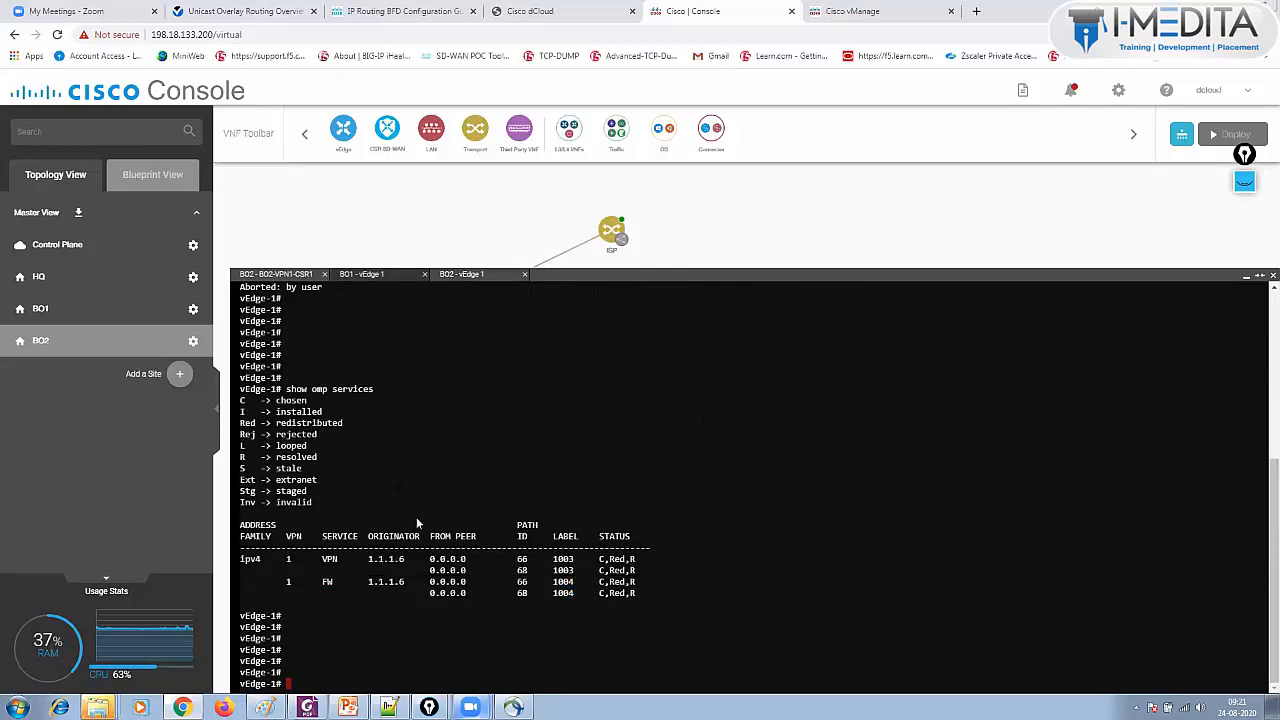
{"action": "key", "text": "Return"}
{"action": "key", "text": "Return"}
{"action": "key", "text": "Return"}
{"action": "type", "text": "sh"}
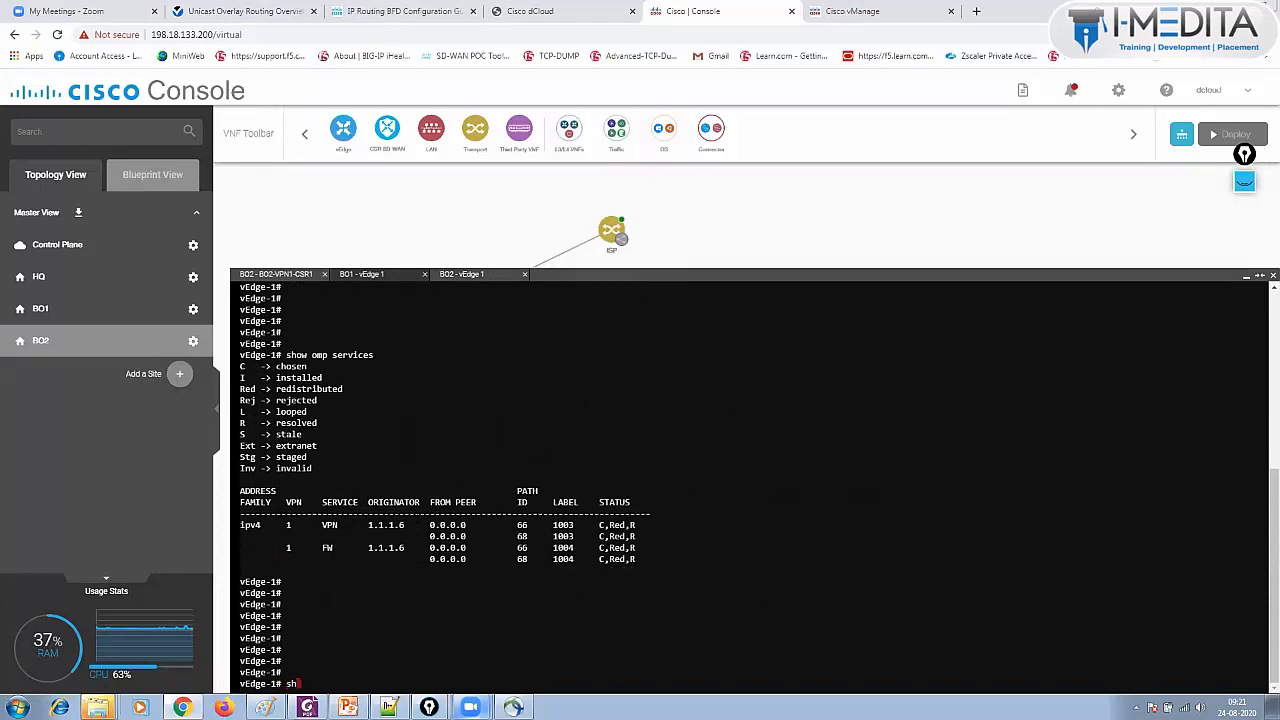
{"action": "type", "text": "ow"}
{"action": "key", "text": "BackSpace"}
{"action": "key", "text": "BackSpace"}
{"action": "key", "text": "BackSpace"}
{"action": "key", "text": "BackSpace"}
{"action": "left_click_drag", "start_coordinate": [326, 548], "coordinate": [656, 560]}
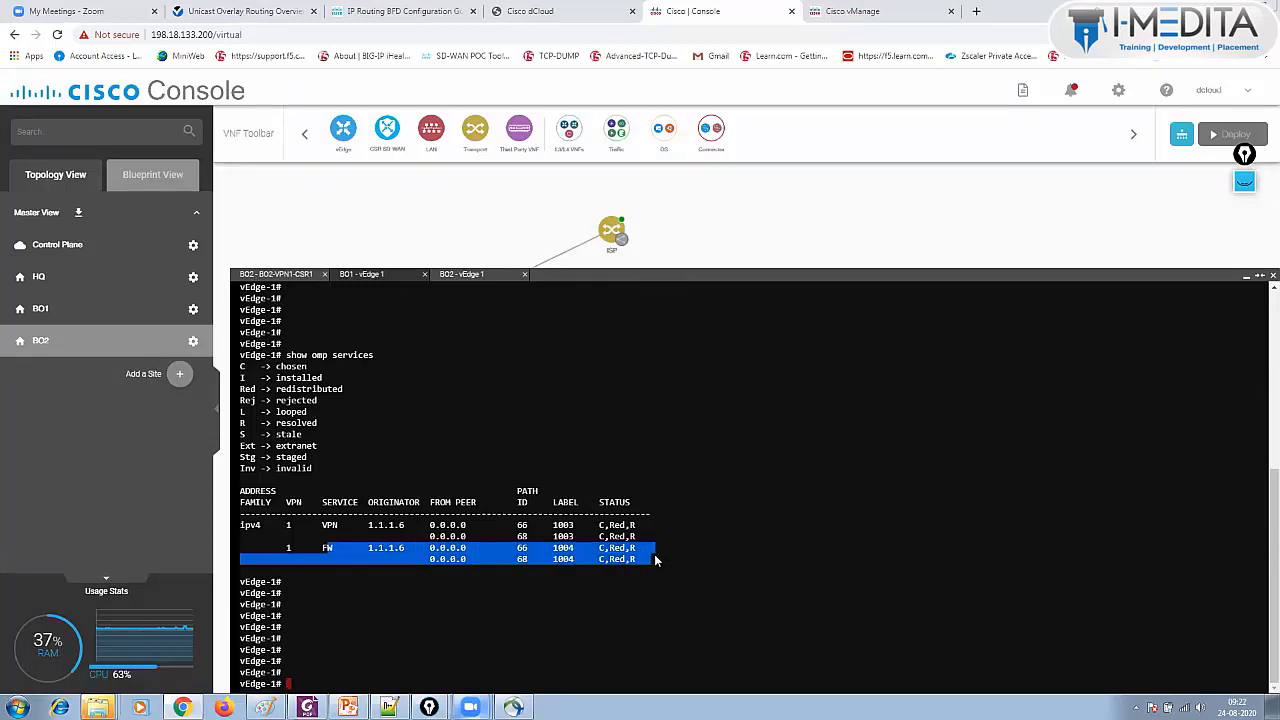
{"action": "type", "text": "show omp services detail"}
{"action": "key", "text": "Return"}
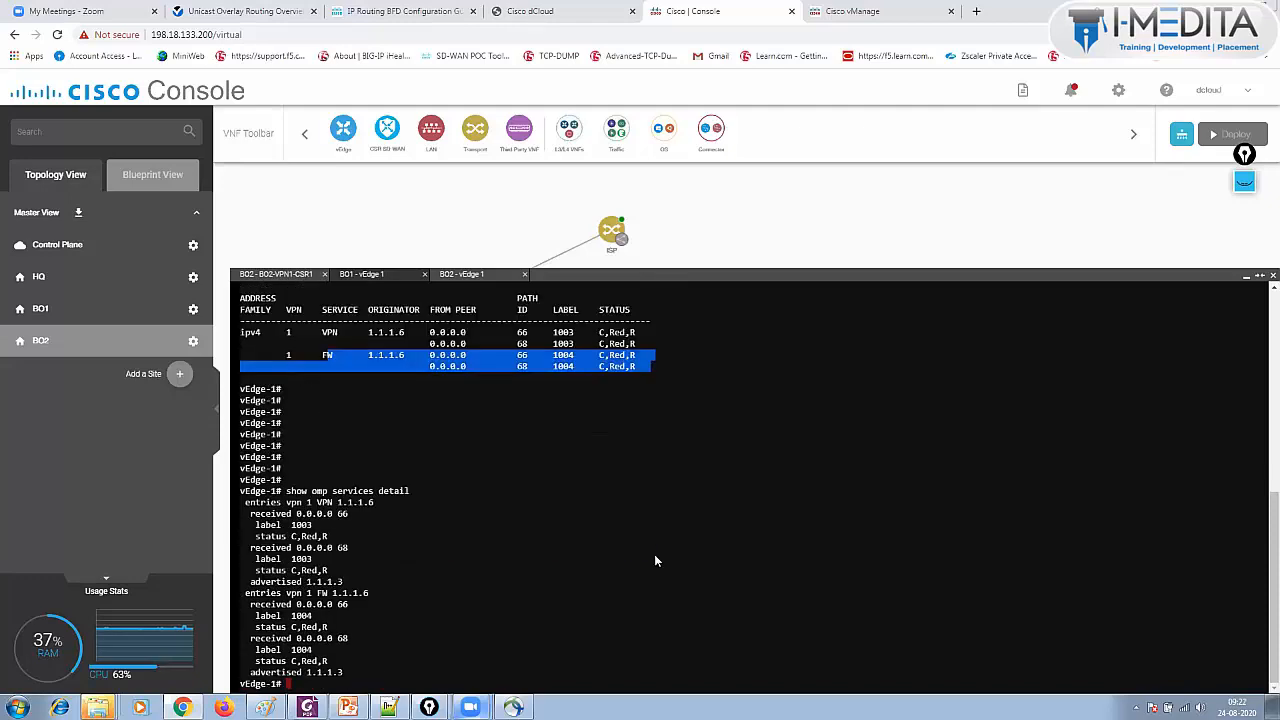
{"action": "key", "text": "Return"}
{"action": "key", "text": "Return"}
{"action": "key", "text": "Return"}
{"action": "key", "text": "Return"}
{"action": "key", "text": "Return"}
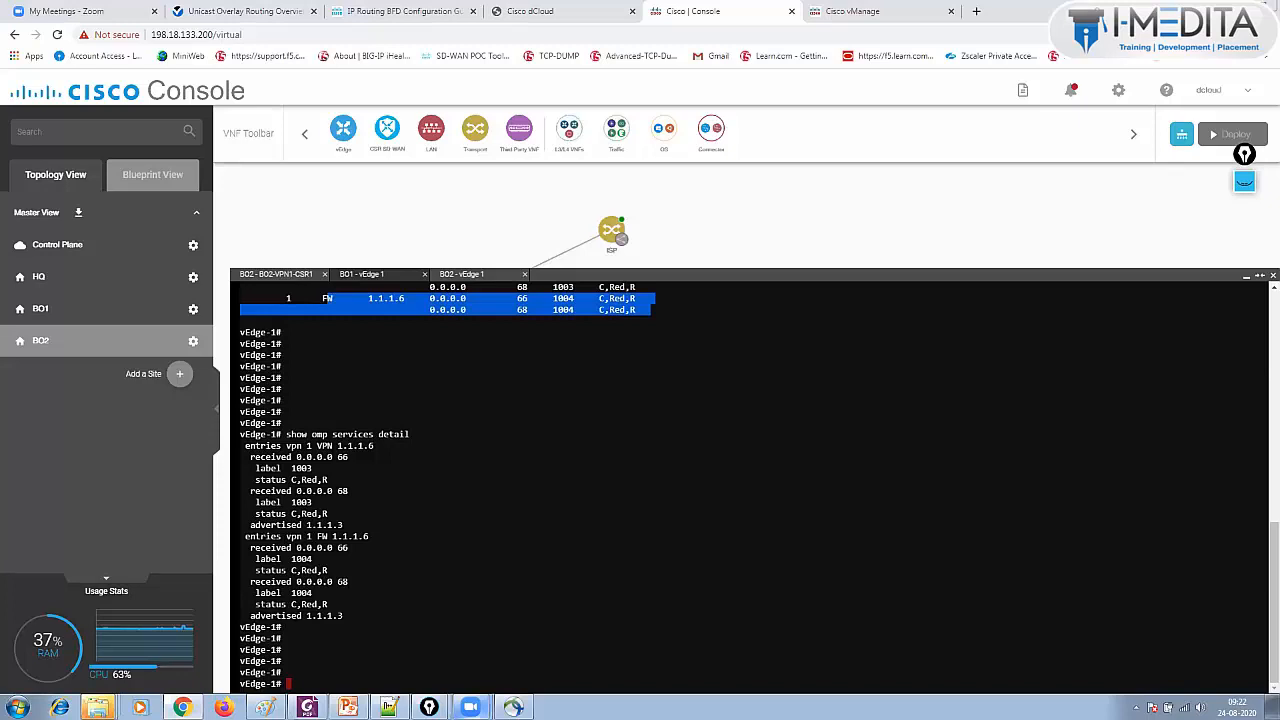
{"action": "left_click_drag", "start_coordinate": [244, 536], "coordinate": [404, 610]}
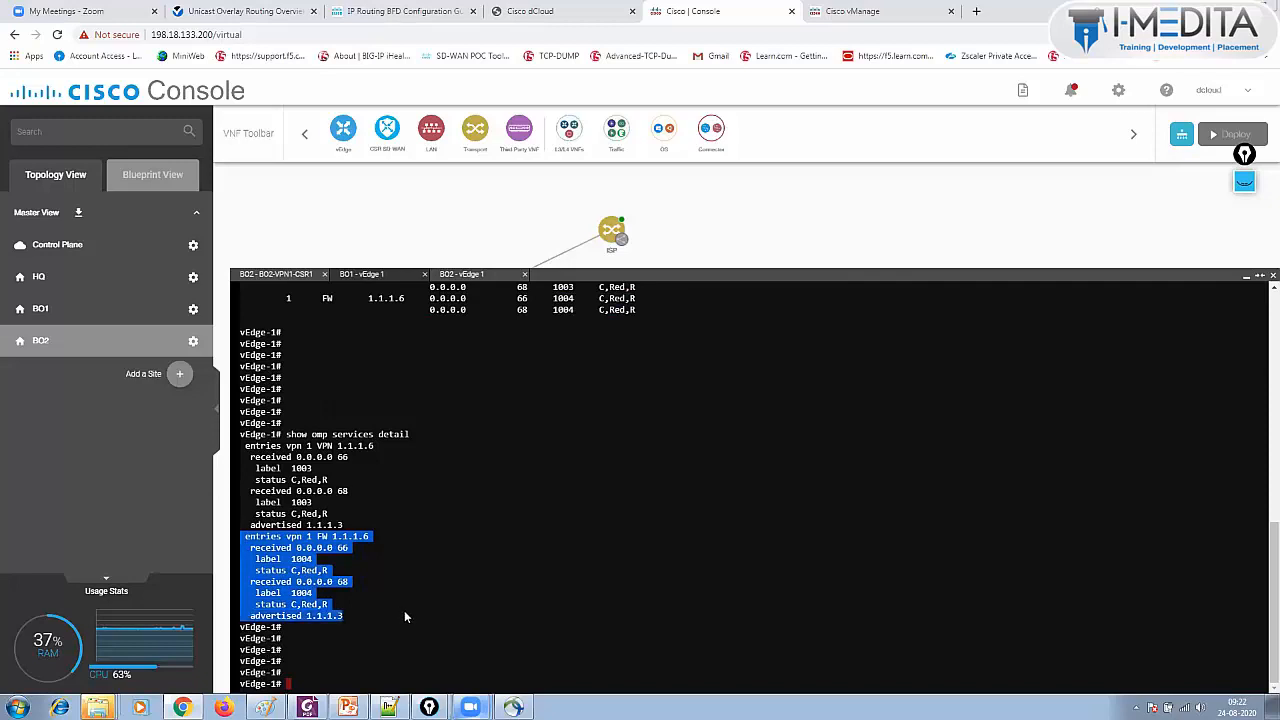
- List BO1 vEdge 1's VPN 1 routes with 'show ip routes vpn 1'
{"action": "left_click", "coordinate": [404, 616]}
{"action": "key", "text": "Return"}
{"action": "key", "text": "Return"}
{"action": "key", "text": "Return"}
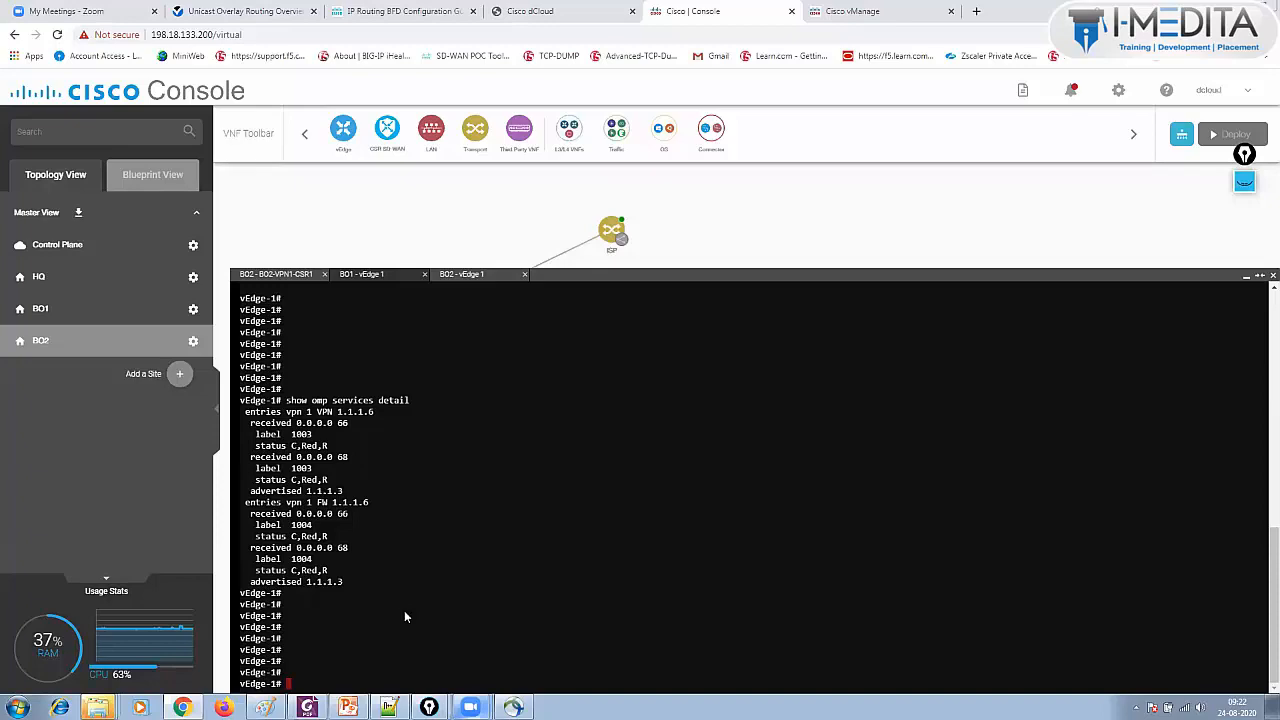
{"action": "type", "text": "show ip routes vpn 1"}
{"action": "key", "text": "Return"}
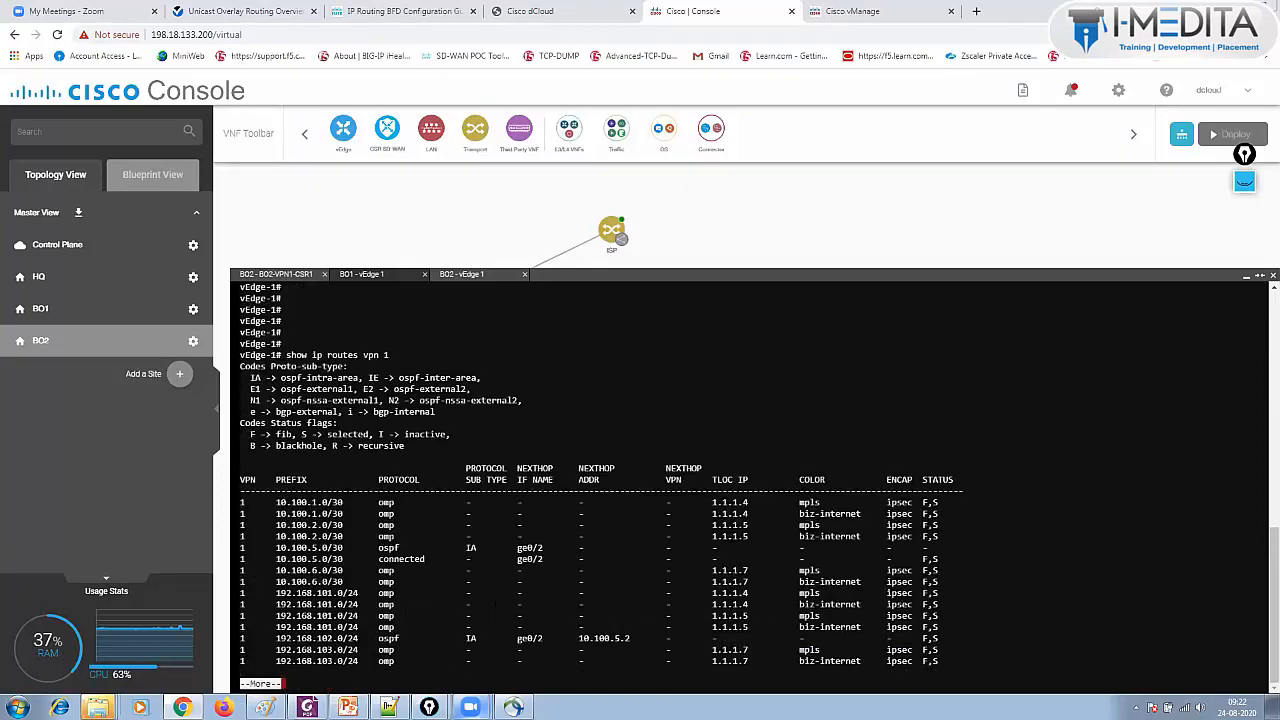
- Highlight BO1's four 192.168.101.0/24 routes, then bring up the BO1 site topology
{"action": "left_click_drag", "start_coordinate": [292, 570], "coordinate": [953, 604]}
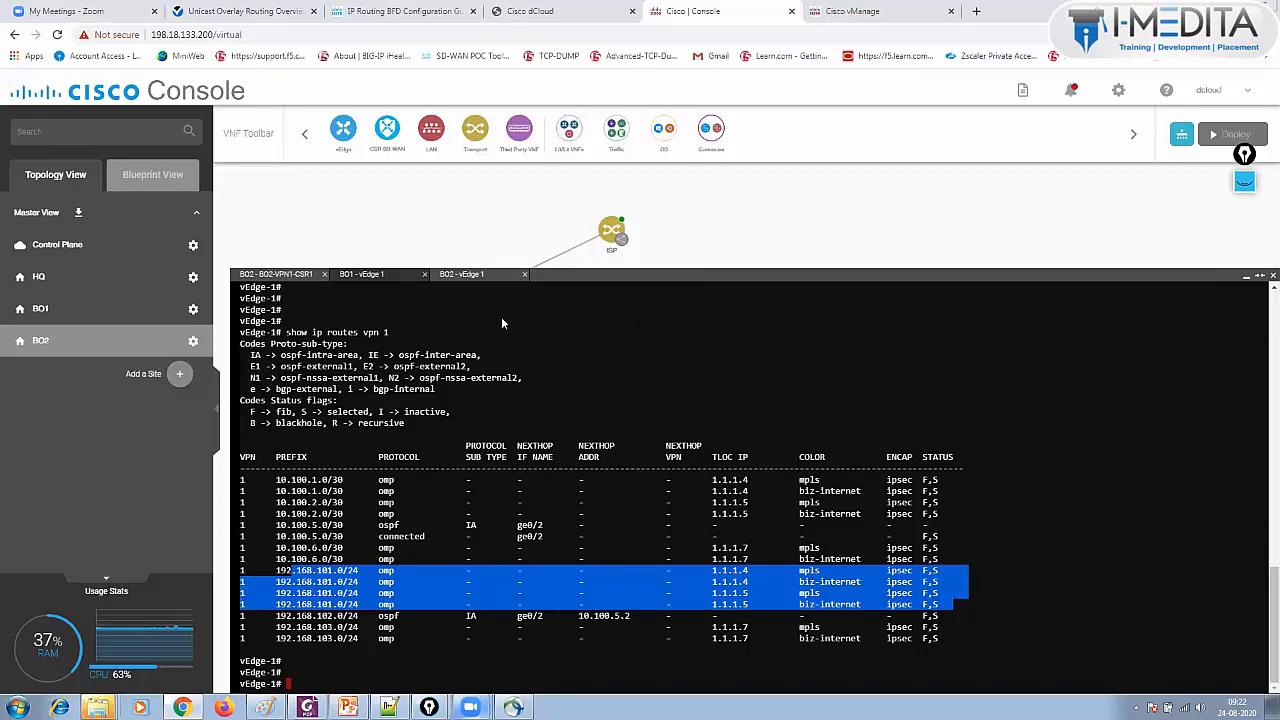
{"action": "left_click", "coordinate": [275, 274]}
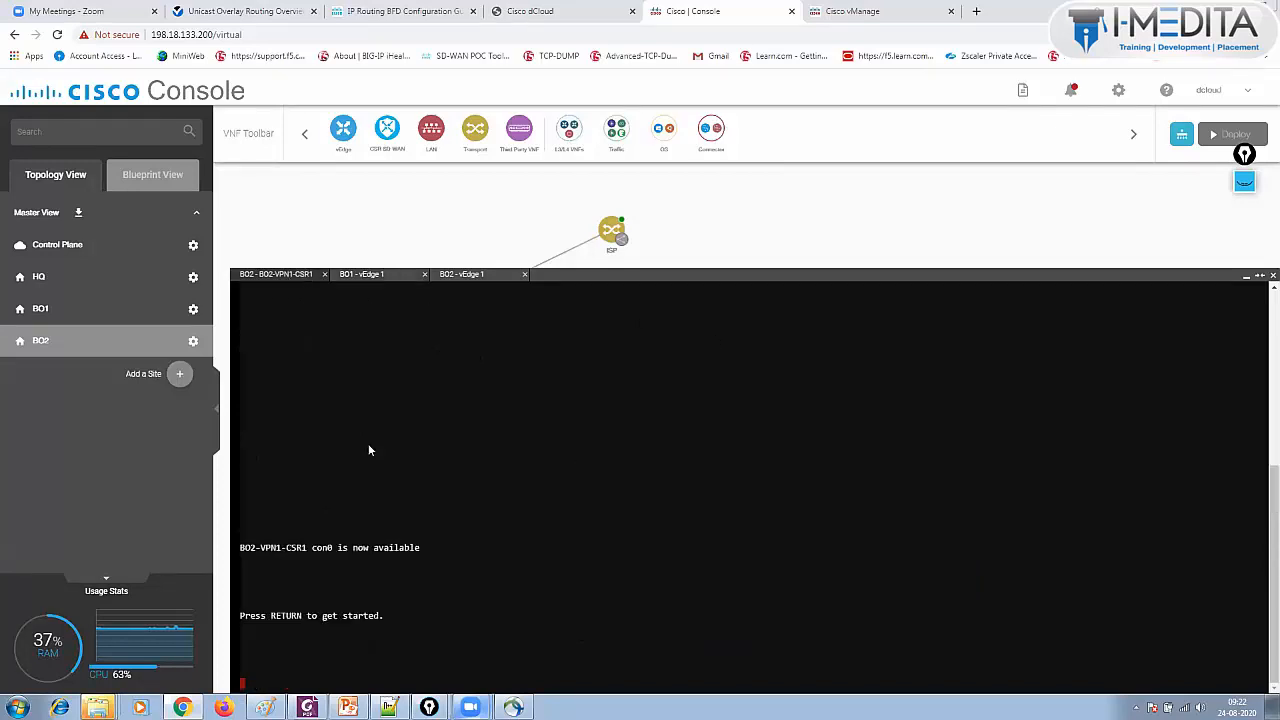
{"action": "key", "text": "Return"}
{"action": "key", "text": "Return"}
{"action": "key", "text": "Return"}
{"action": "key", "text": "Return"}
{"action": "key", "text": "Return"}
{"action": "key", "text": "Return"}
{"action": "key", "text": "Return"}
{"action": "key", "text": "Return"}
{"action": "left_click", "coordinate": [55, 310]}
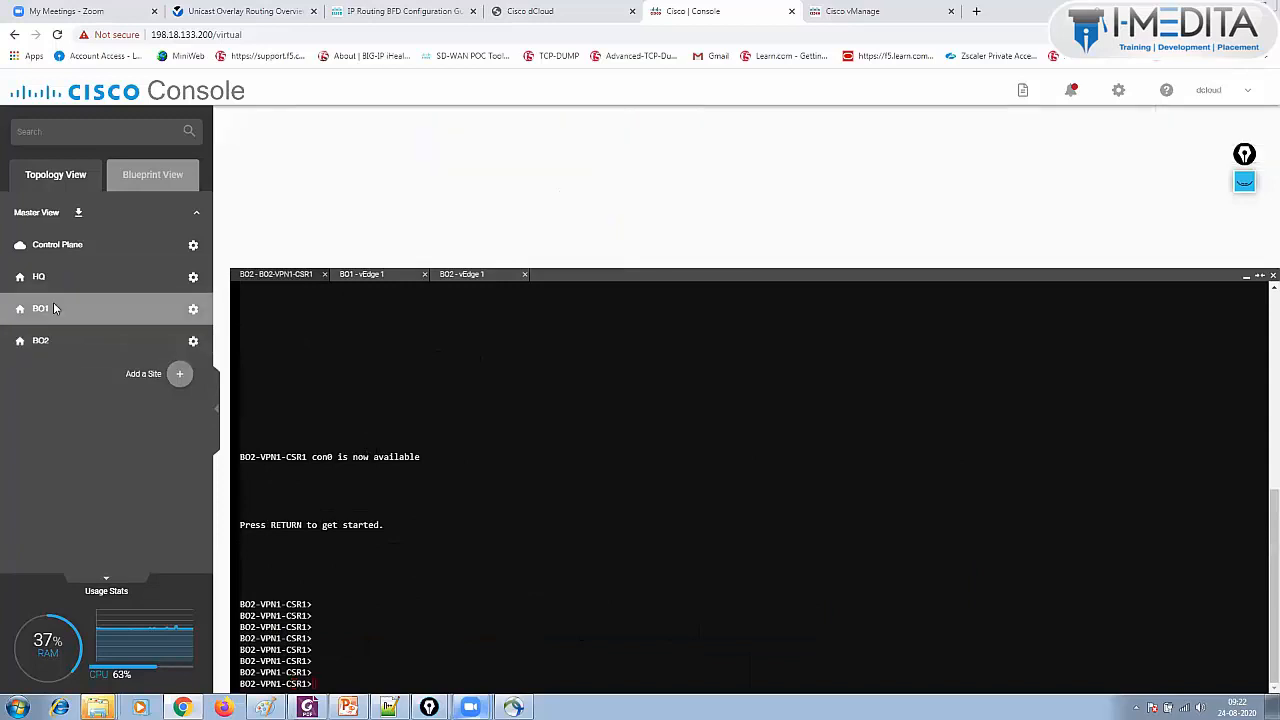
{"action": "left_click", "coordinate": [1246, 275]}
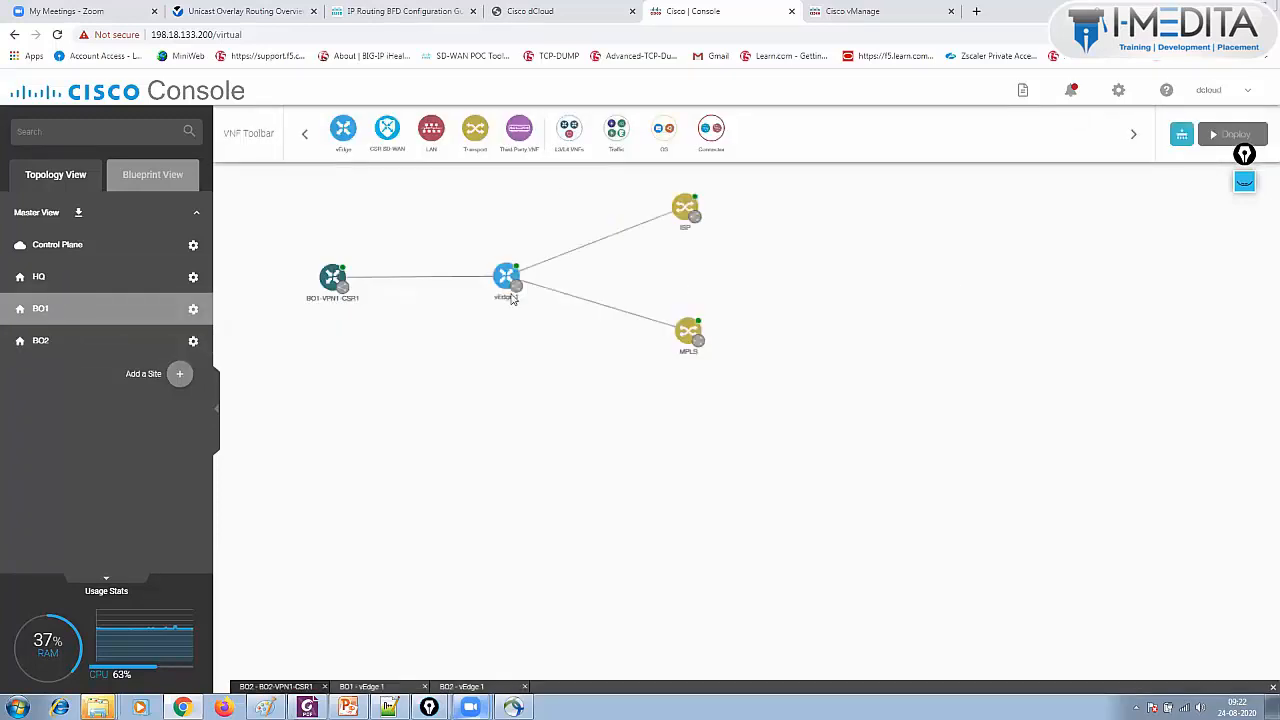
- On a BO1-VPN1-CSR1 console, enable and list interfaces, showing GigabitEthernet1 at 10.100.5.2
{"action": "right_click", "coordinate": [333, 275]}
{"action": "left_click", "coordinate": [368, 306]}
{"action": "left_click", "coordinate": [590, 687]}
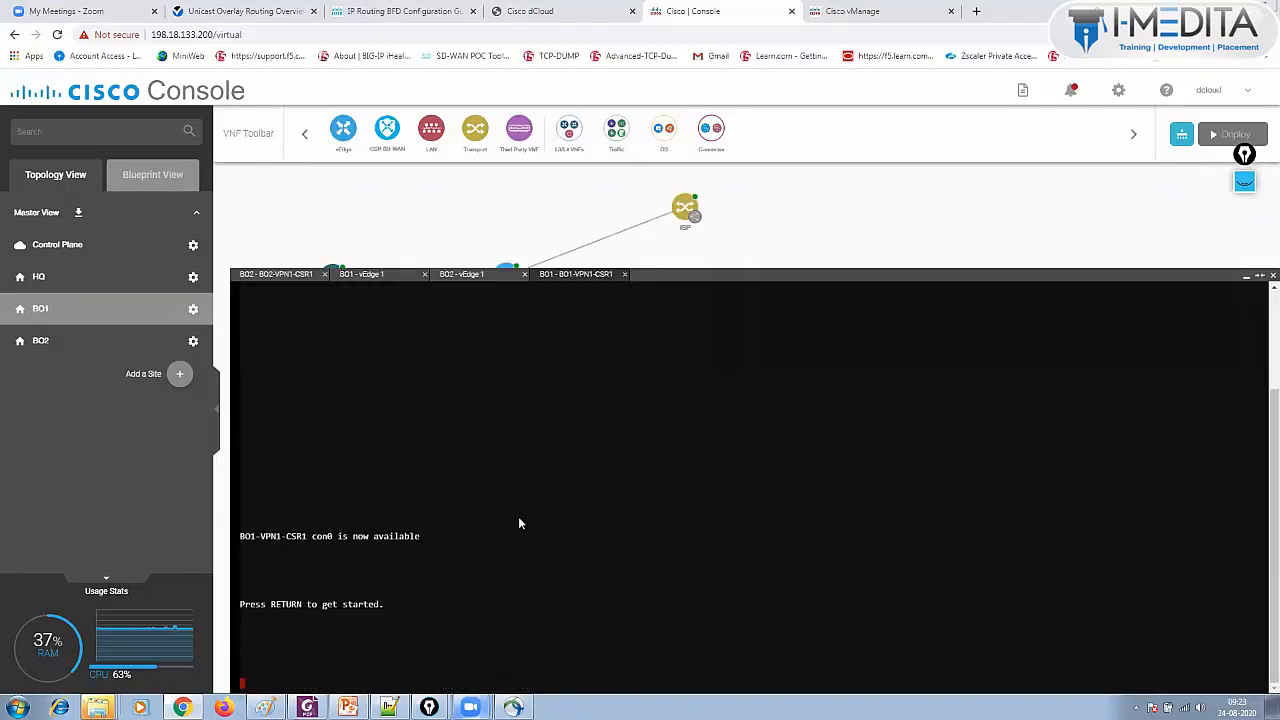
{"action": "key", "text": "Return"}
{"action": "type", "text": "ena"}
{"action": "key", "text": "Return"}
{"action": "type", "text": "show ip int bri"}
{"action": "key", "text": "Tab"}
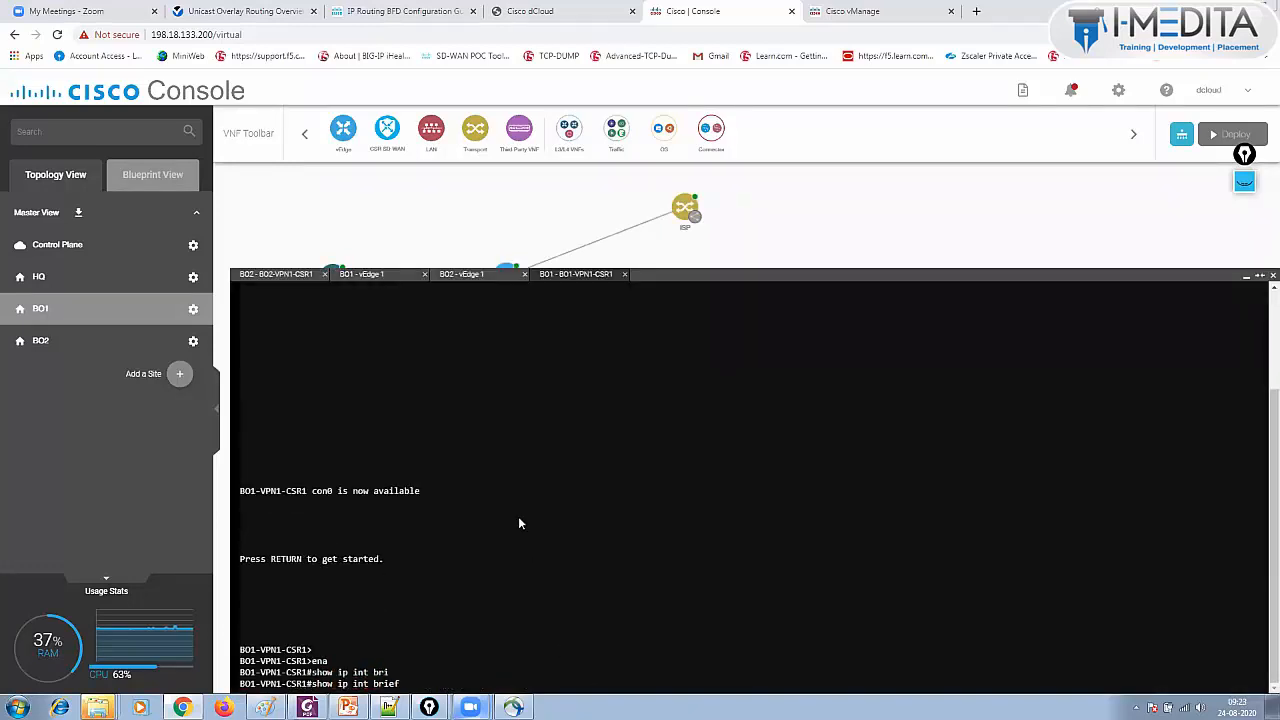
{"action": "key", "text": "Return"}
{"action": "key", "text": "Return"}
{"action": "key", "text": "Return"}
{"action": "key", "text": "Return"}
{"action": "key", "text": "Return"}
{"action": "left_click_drag", "start_coordinate": [358, 536], "coordinate": [440, 536]}
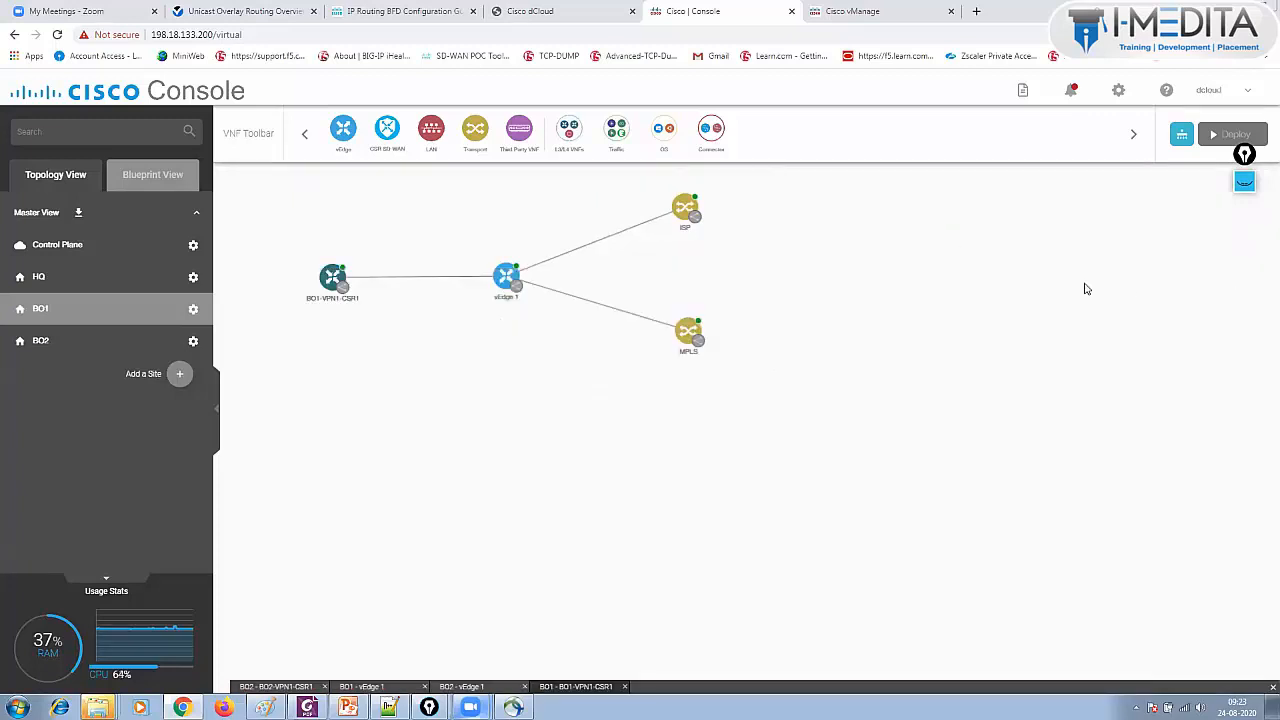
{"action": "left_click", "coordinate": [1245, 276]}
{"action": "left_click", "coordinate": [848, 12]}
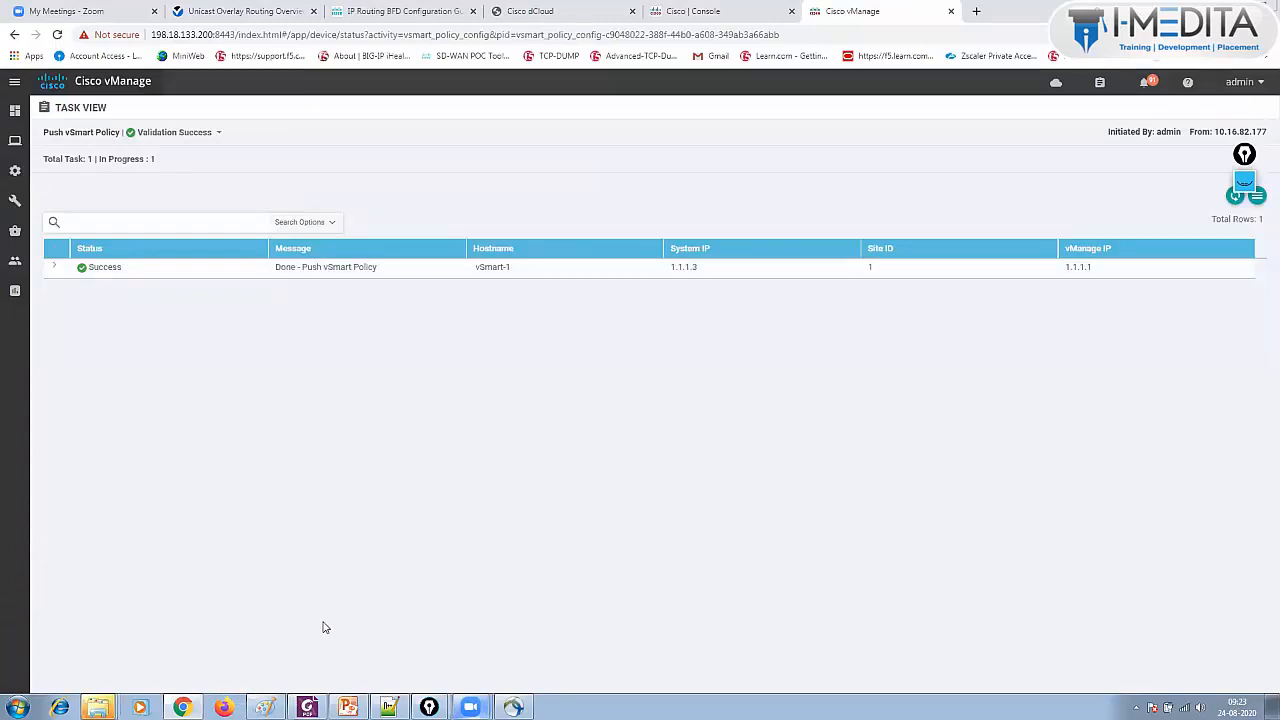
- Show BO2 vEdge 1's forwarding table, highlighting 192.168.101.0/24 via 1.1.1.6 with label 1004
{"action": "left_click", "coordinate": [709, 12]}
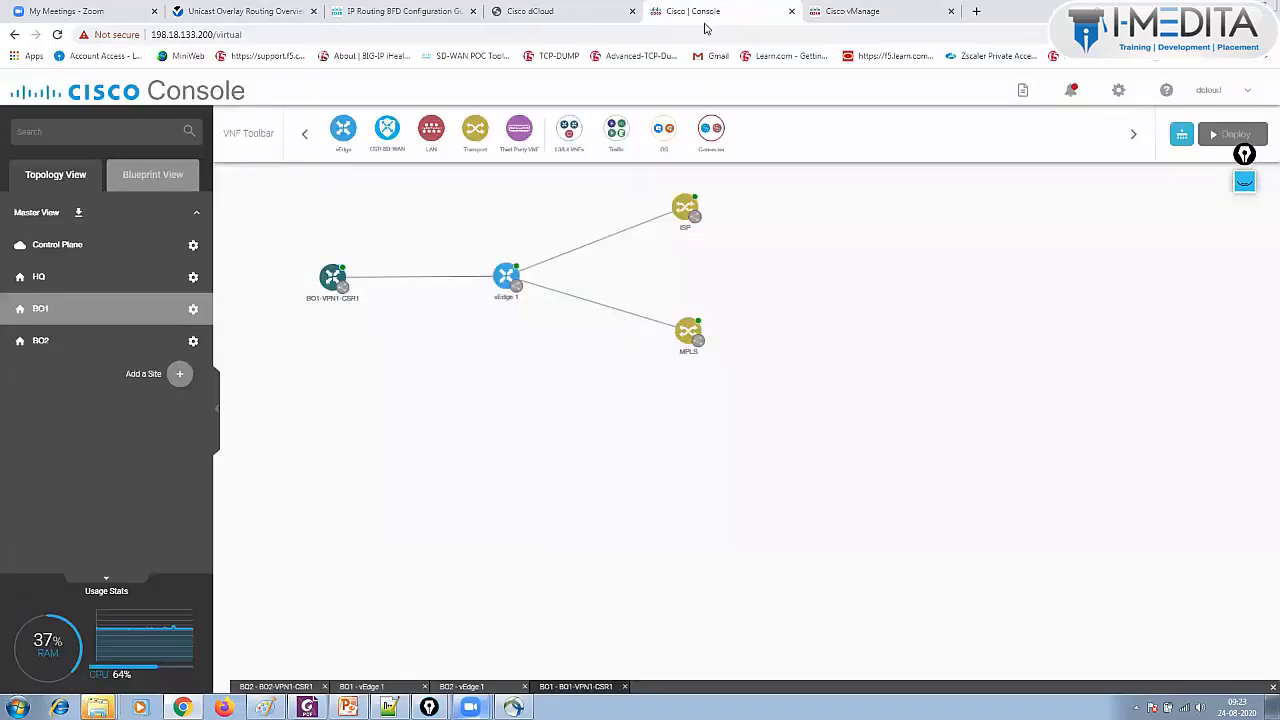
{"action": "left_click", "coordinate": [487, 690]}
{"action": "left_click", "coordinate": [490, 276]}
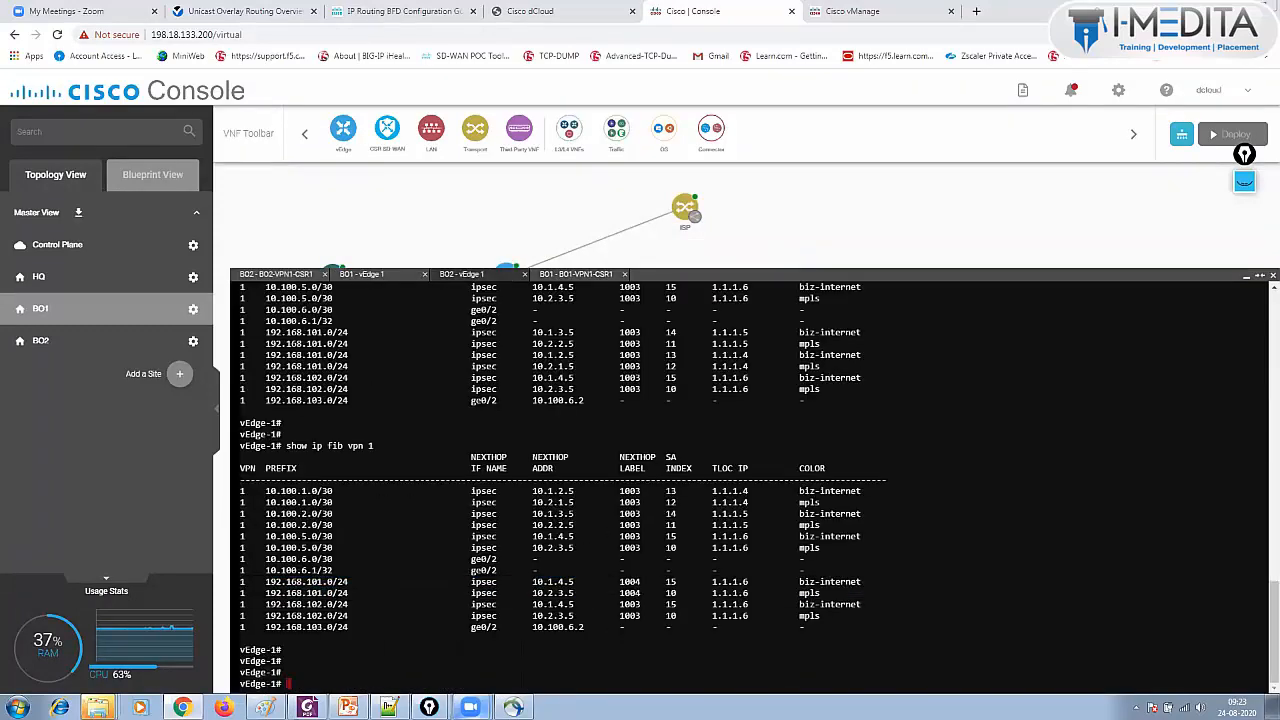
{"action": "left_click_drag", "start_coordinate": [241, 581], "coordinate": [876, 593]}
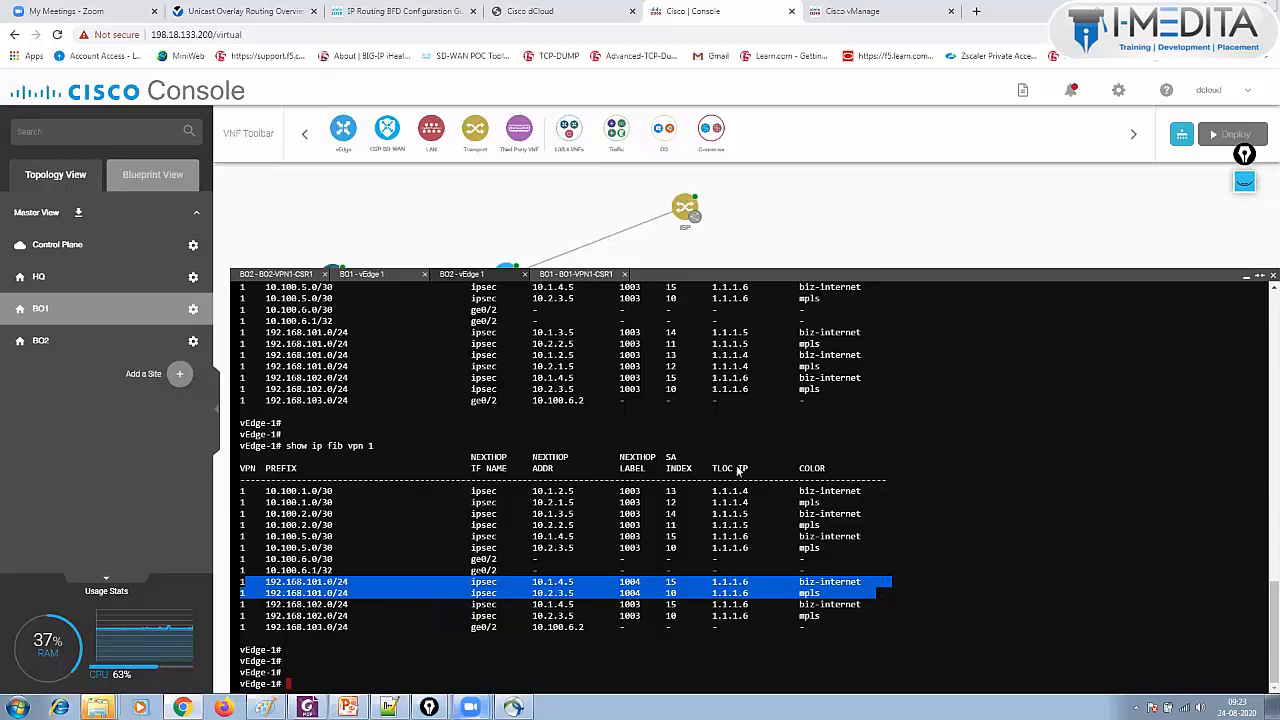
{"action": "left_click", "coordinate": [375, 278]}
- On BO1 vEdge 1, run 'show omp services' and highlight the FW service rows
{"action": "left_click", "coordinate": [640, 340]}
{"action": "key", "text": "Return"}
{"action": "key", "text": "Return"}
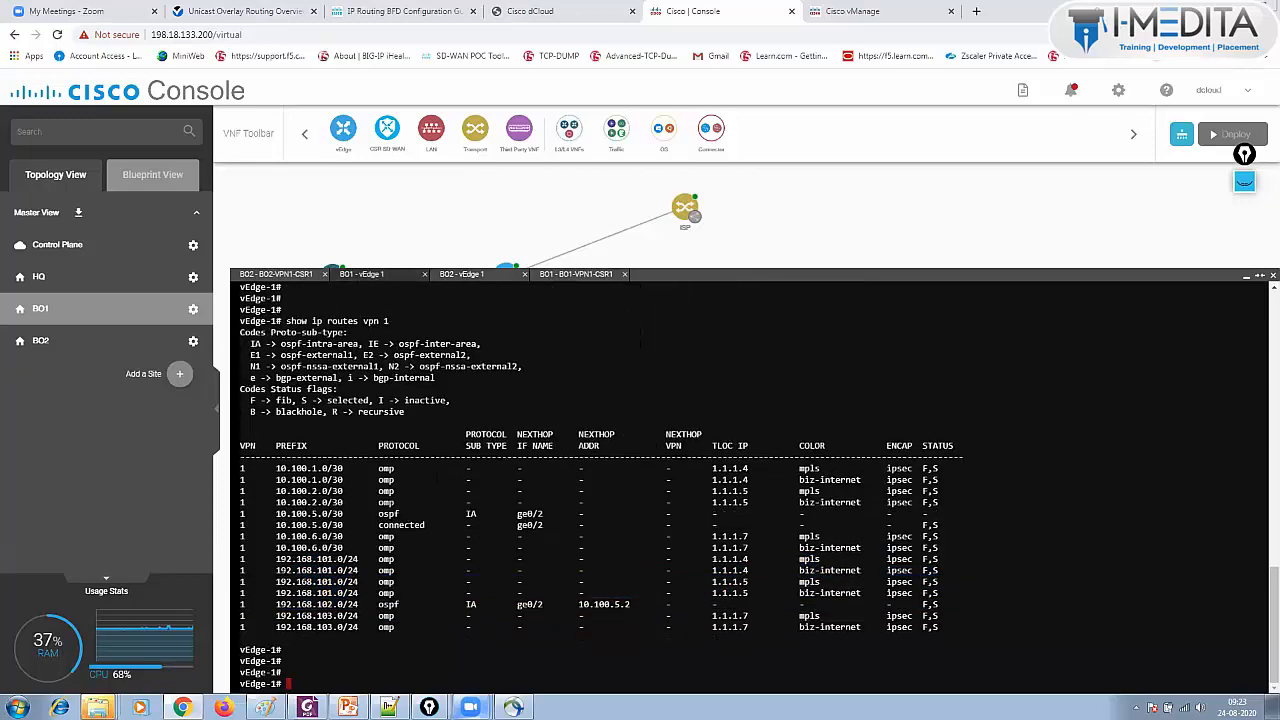
{"action": "type", "text": "show omp "}
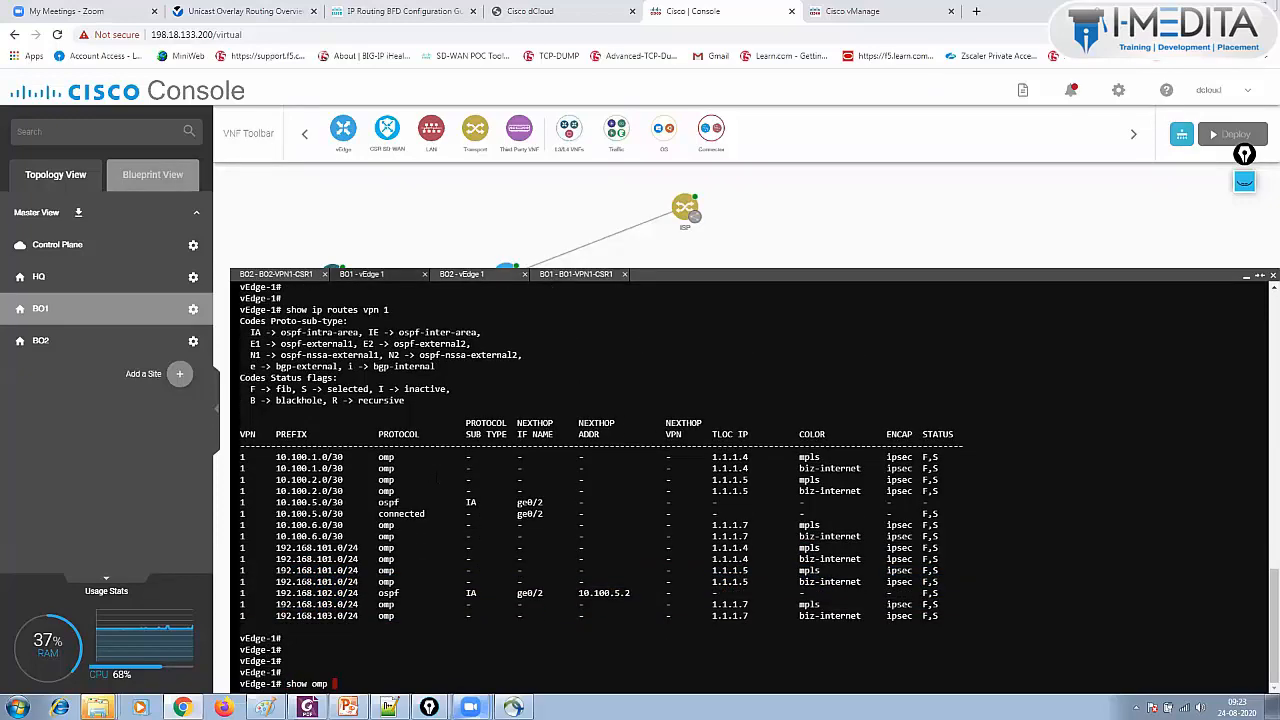
{"action": "type", "text": "services"}
{"action": "key", "text": "Return"}
{"action": "key", "text": "Return"}
{"action": "key", "text": "Return"}
{"action": "key", "text": "Return"}
{"action": "key", "text": "Return"}
{"action": "key", "text": "Return"}
{"action": "left_click_drag", "start_coordinate": [528, 593], "coordinate": [652, 607]}
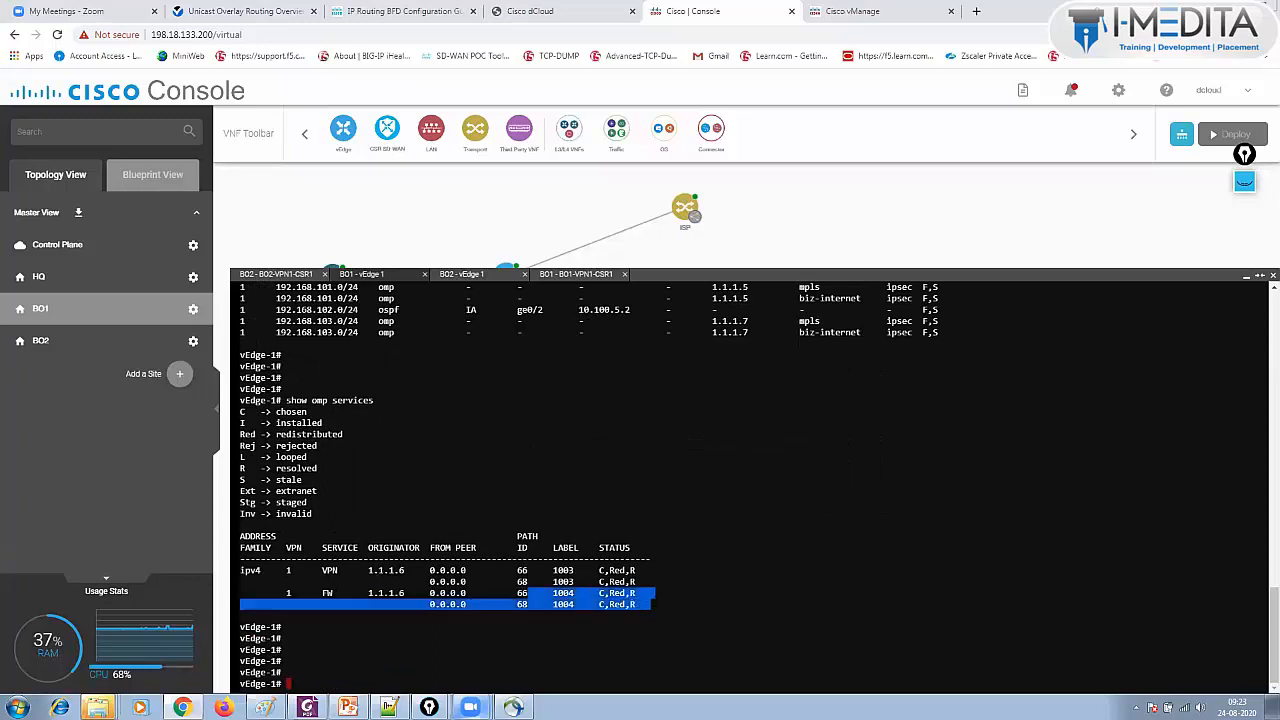
{"action": "left_click_drag", "start_coordinate": [306, 593], "coordinate": [668, 606]}
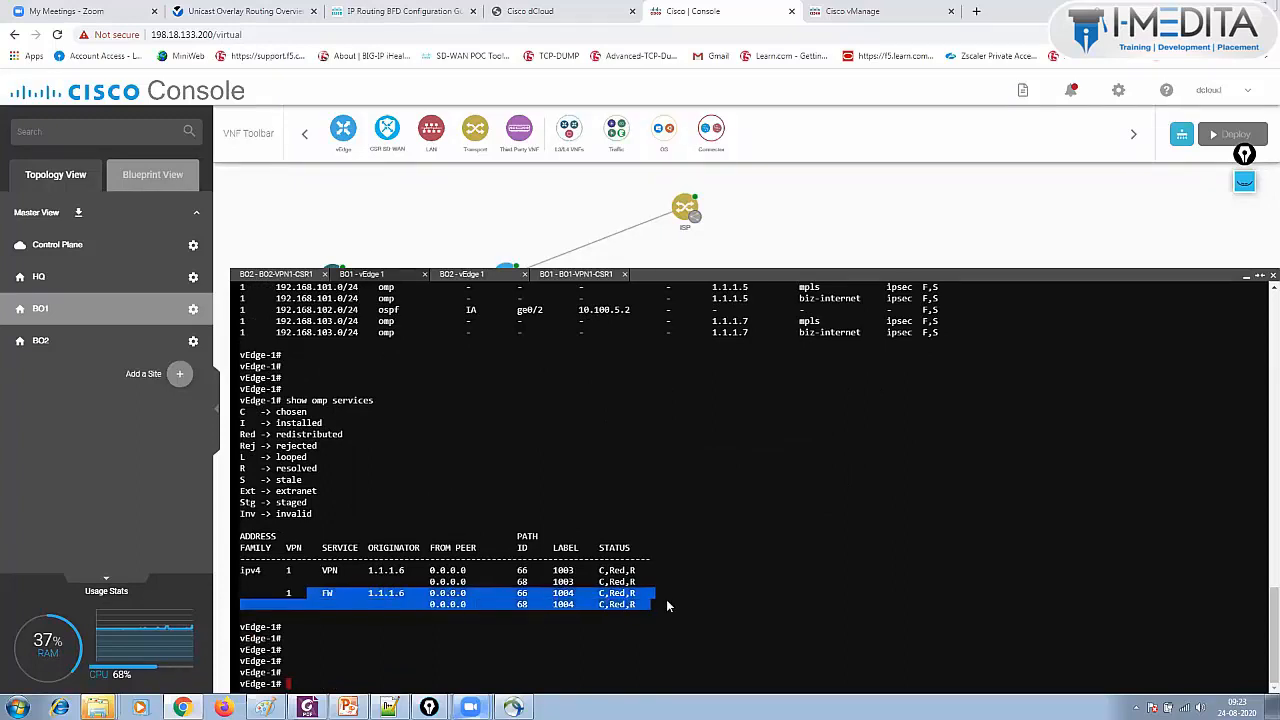
- Show BO1's VPN 1 running config, highlight the FW service address, then view the HQ topology
{"action": "type", "text": "show running-config vpn 1"}
{"action": "key", "text": "Return"}
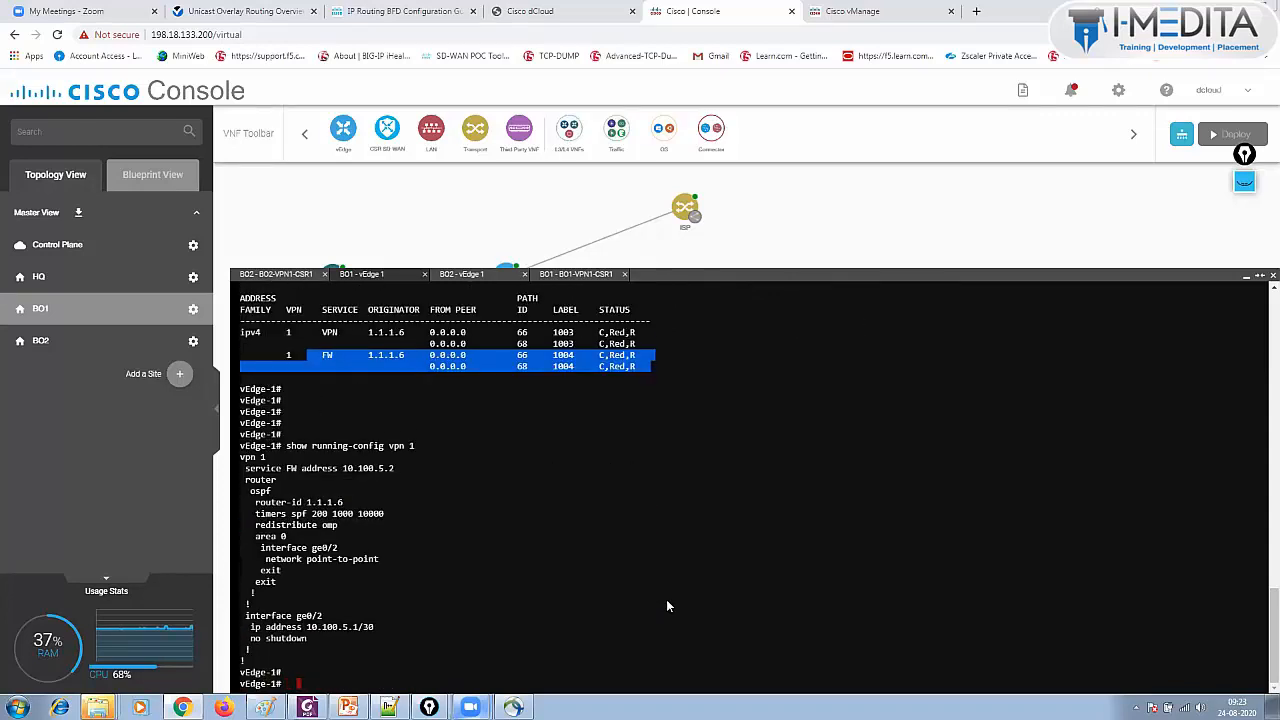
{"action": "key", "text": "Return"}
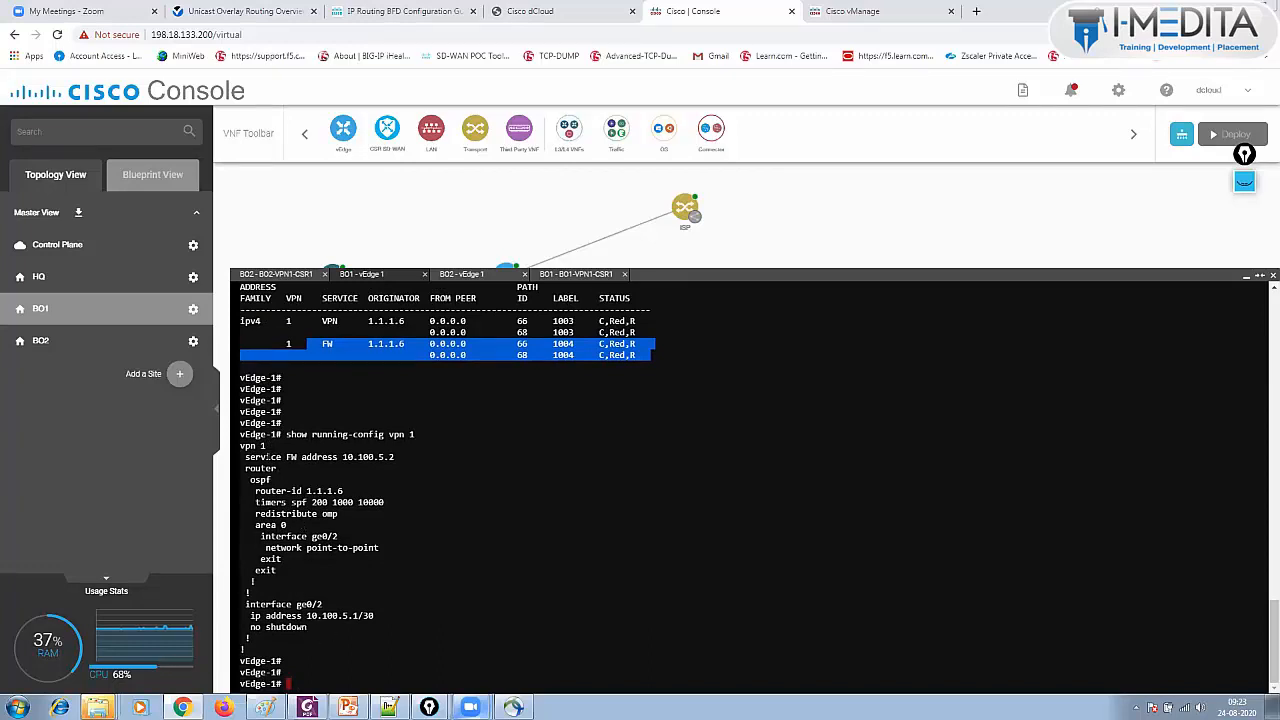
{"action": "left_click_drag", "start_coordinate": [266, 457], "coordinate": [422, 456]}
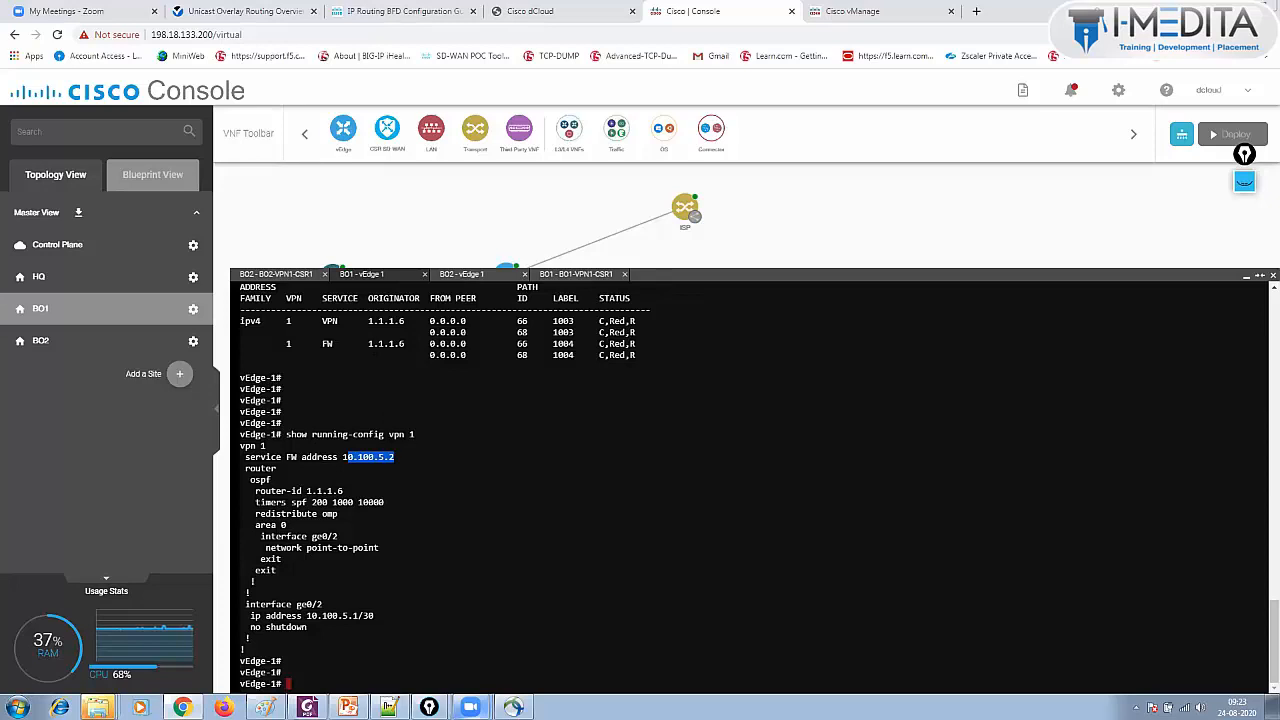
{"action": "left_click", "coordinate": [107, 287]}
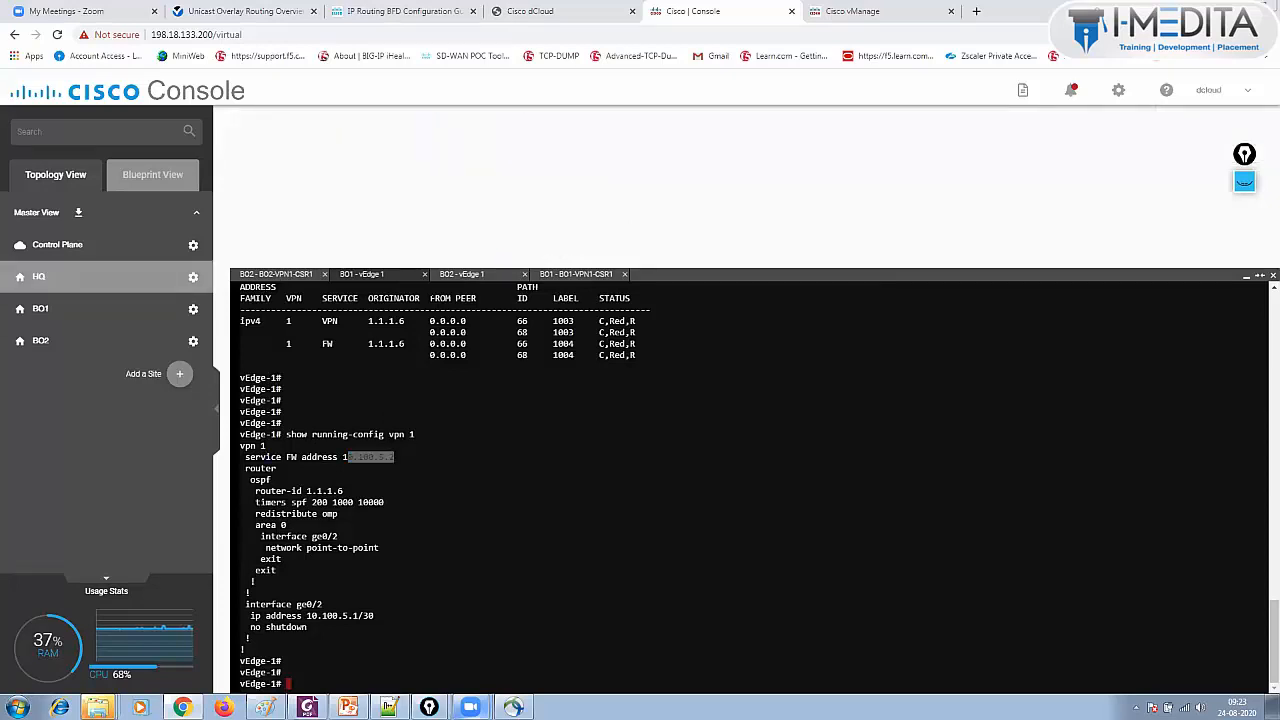
{"action": "left_click", "coordinate": [1246, 275]}
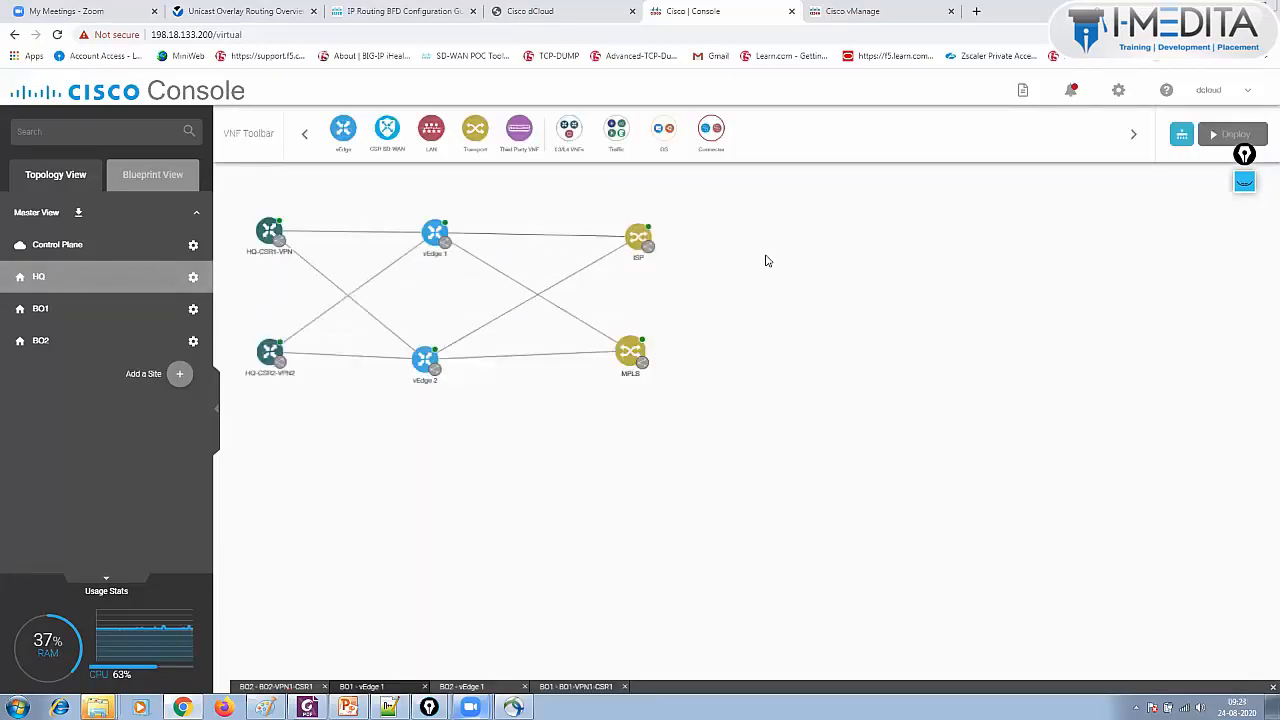
- Open an HQ vEdge 1 console and list VPN 1 routes, highlighting the two 192.168.103.0/24 routes
{"action": "right_click", "coordinate": [427, 236]}
{"action": "left_click", "coordinate": [453, 267]}
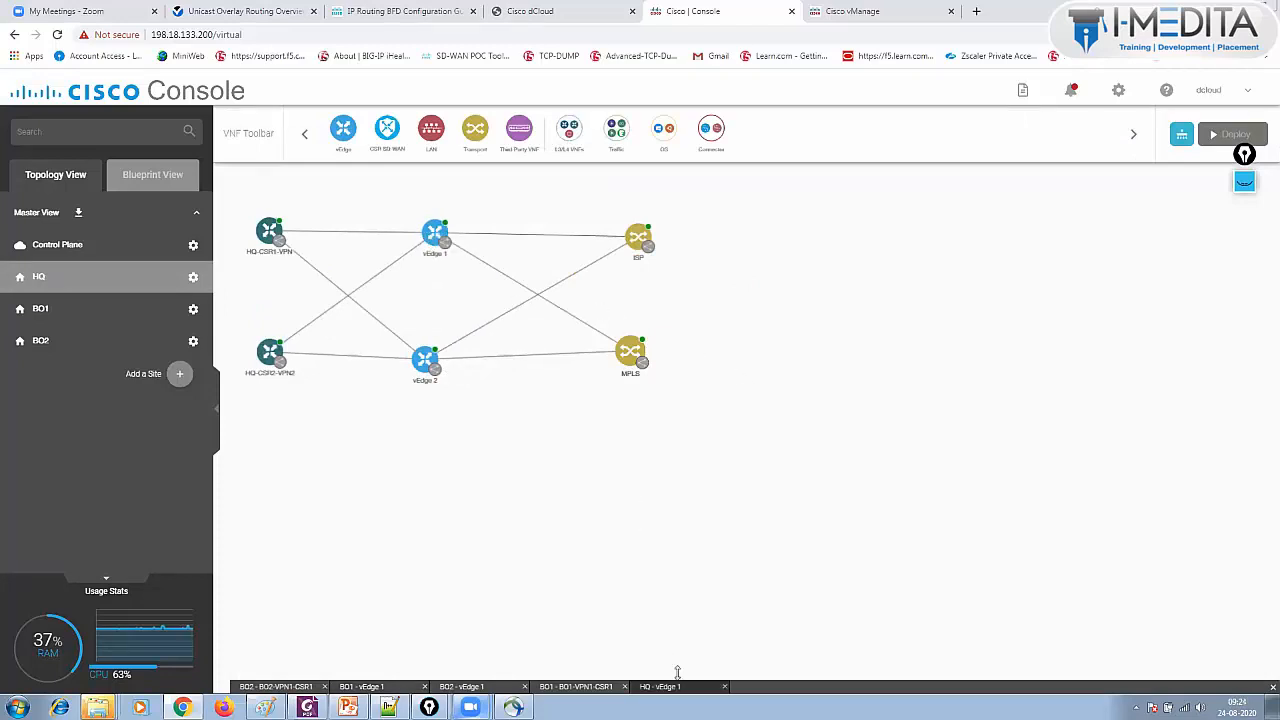
{"action": "left_click", "coordinate": [678, 687]}
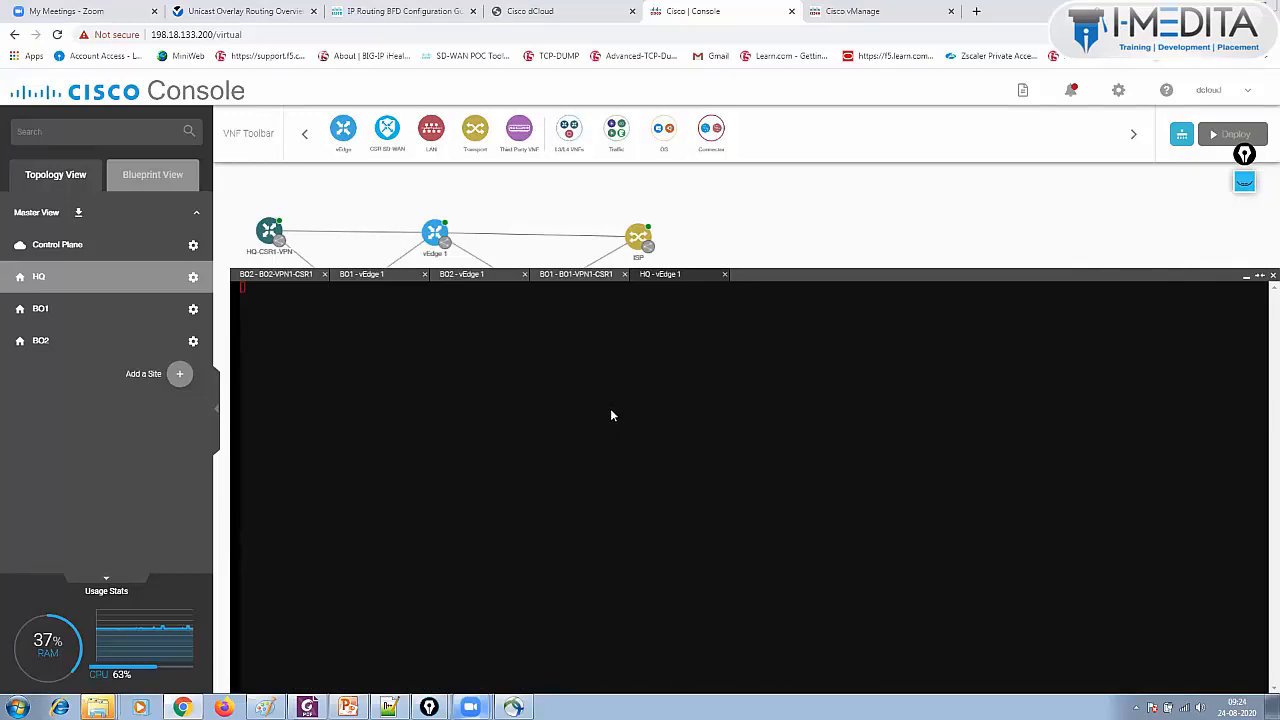
{"action": "type", "text": "show ip r"}
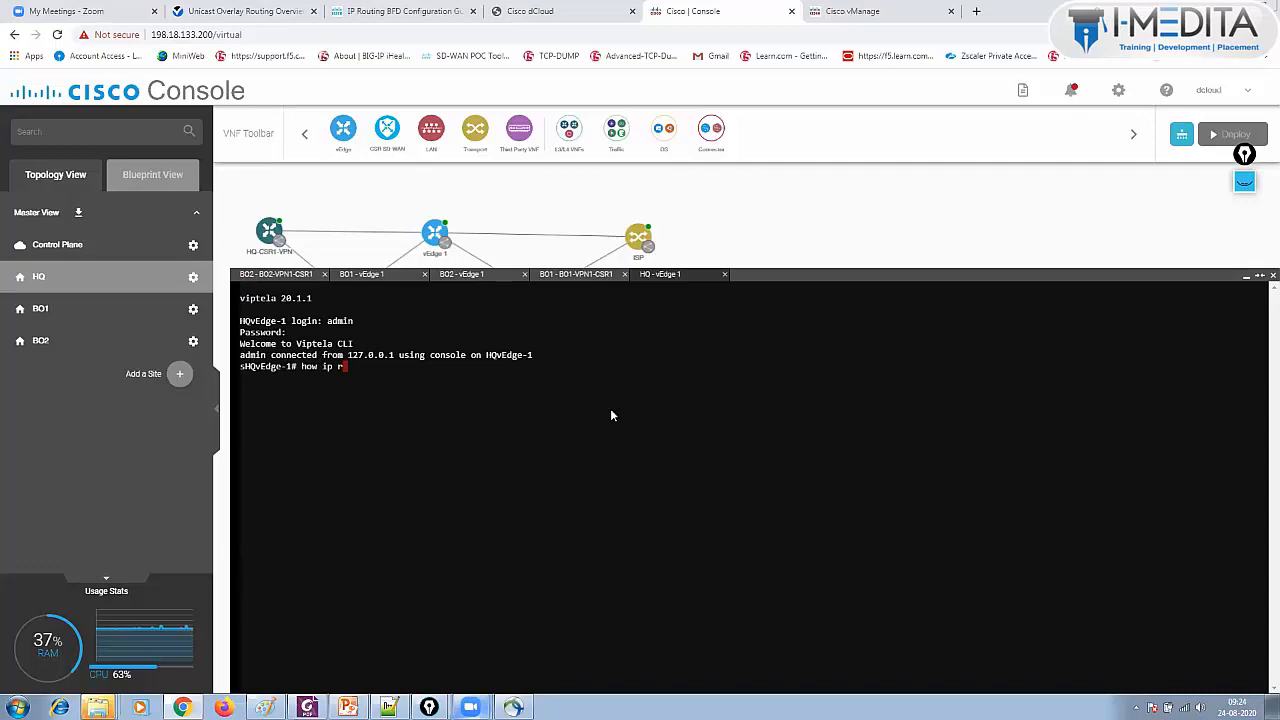
{"action": "type", "text": "ute vpn"}
{"action": "key", "text": "BackSpace"}
{"action": "key", "text": "BackSpace"}
{"action": "key", "text": "BackSpace"}
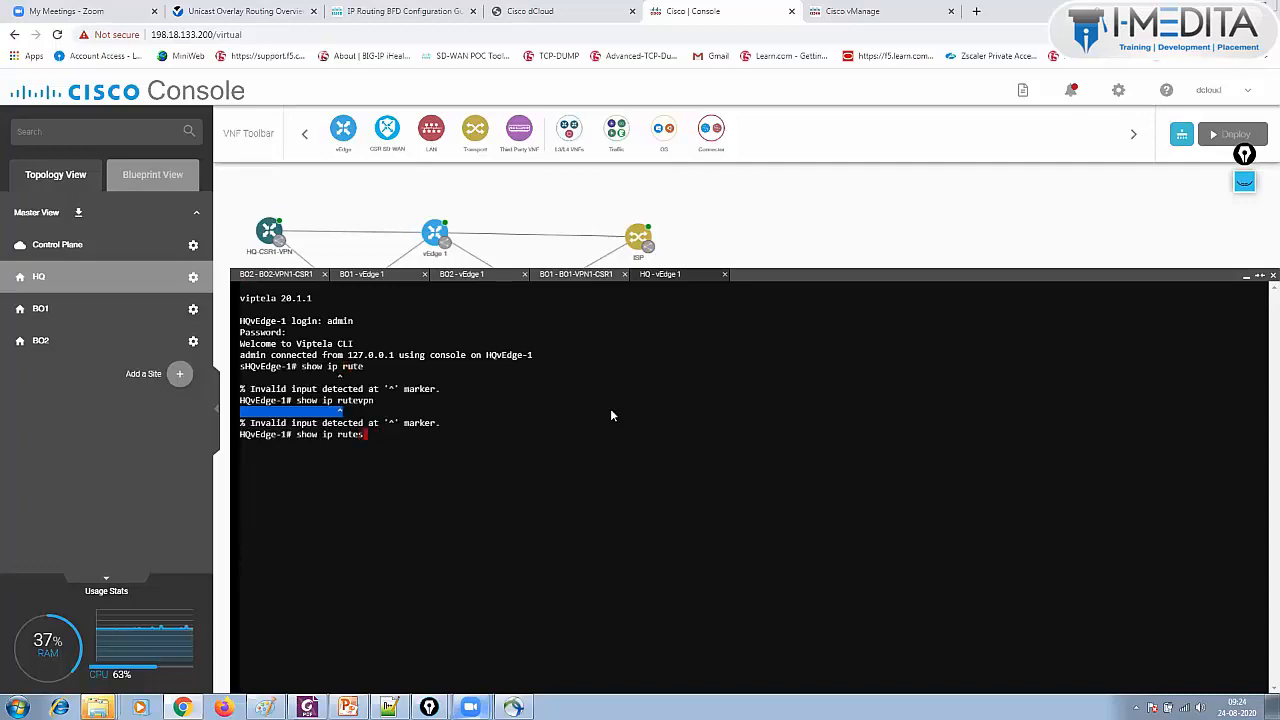
{"action": "type", "text": "s"}
{"action": "key", "text": "Return"}
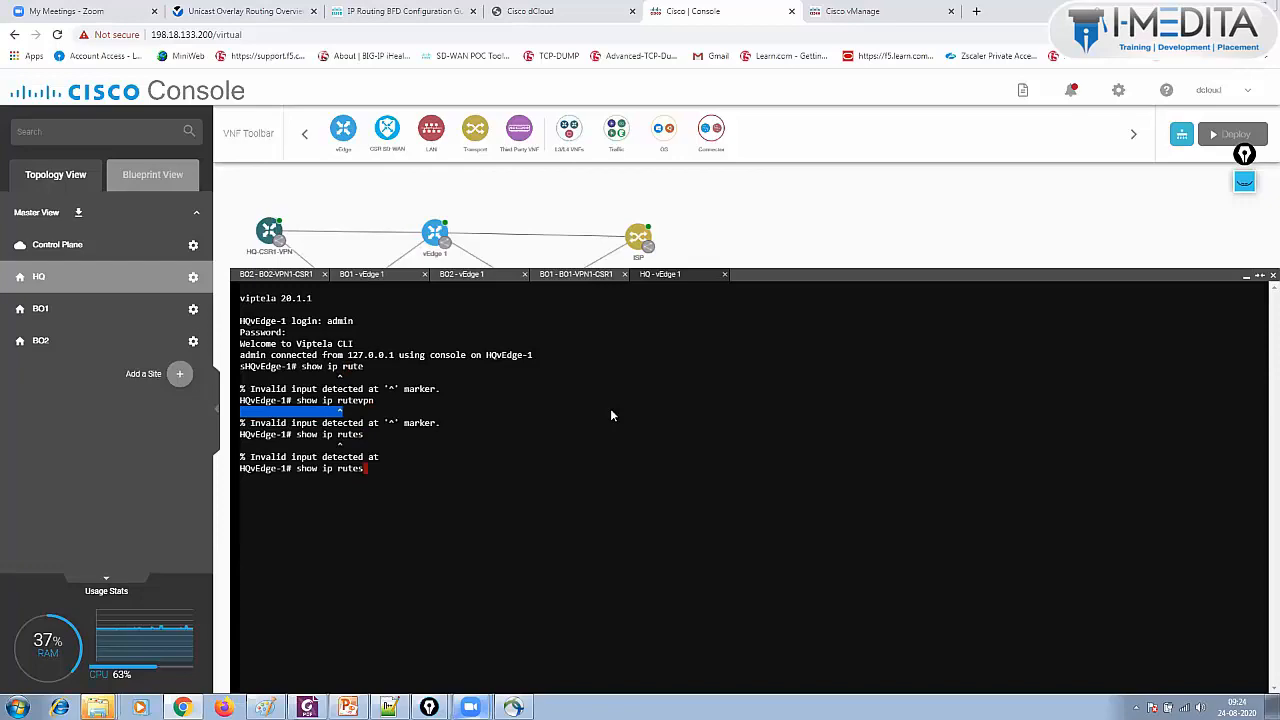
{"action": "key", "text": "BackSpace"}
{"action": "key", "text": "BackSpace"}
{"action": "key", "text": "BackSpace"}
{"action": "key", "text": "BackSpace"}
{"action": "type", "text": "outer"}
{"action": "key", "text": "Tab"}
{"action": "key", "text": "BackSpace"}
{"action": "type", "text": "s vpn 1"}
{"action": "key", "text": "Return"}
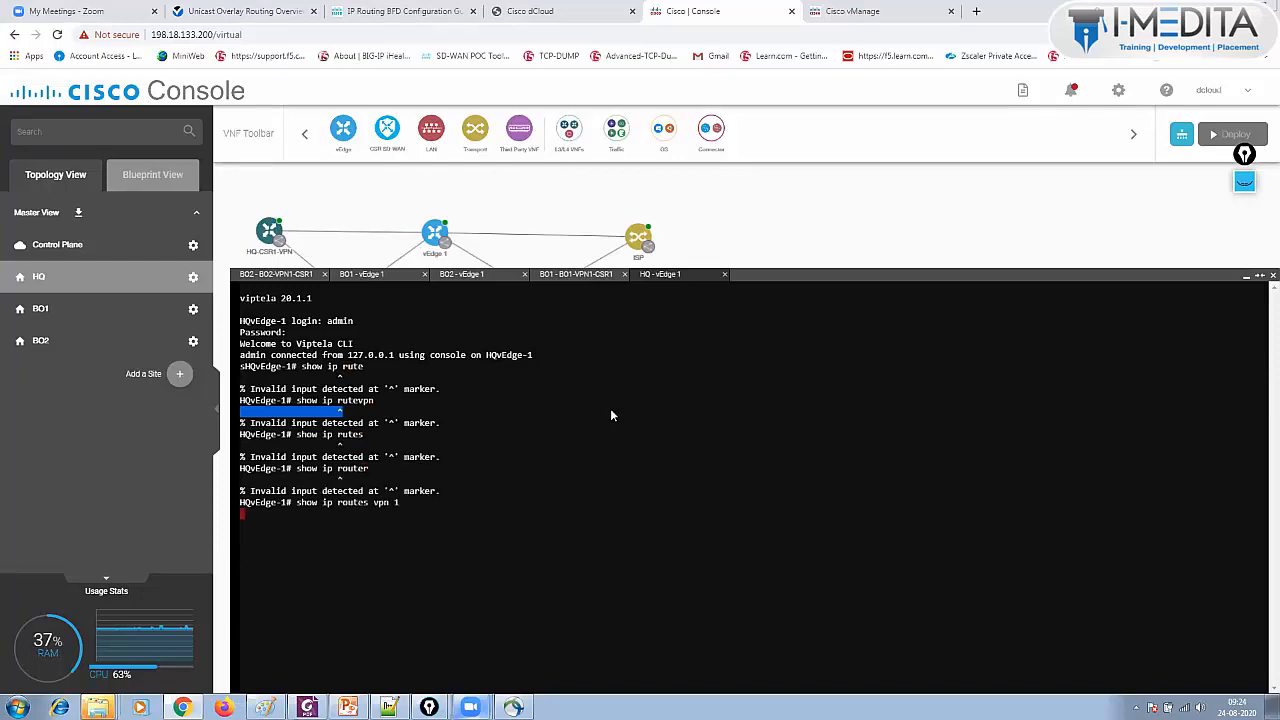
{"action": "key", "text": "Return"}
{"action": "key", "text": "Return"}
{"action": "key", "text": "Return"}
{"action": "key", "text": "Return"}
{"action": "key", "text": "Return"}
{"action": "key", "text": "Return"}
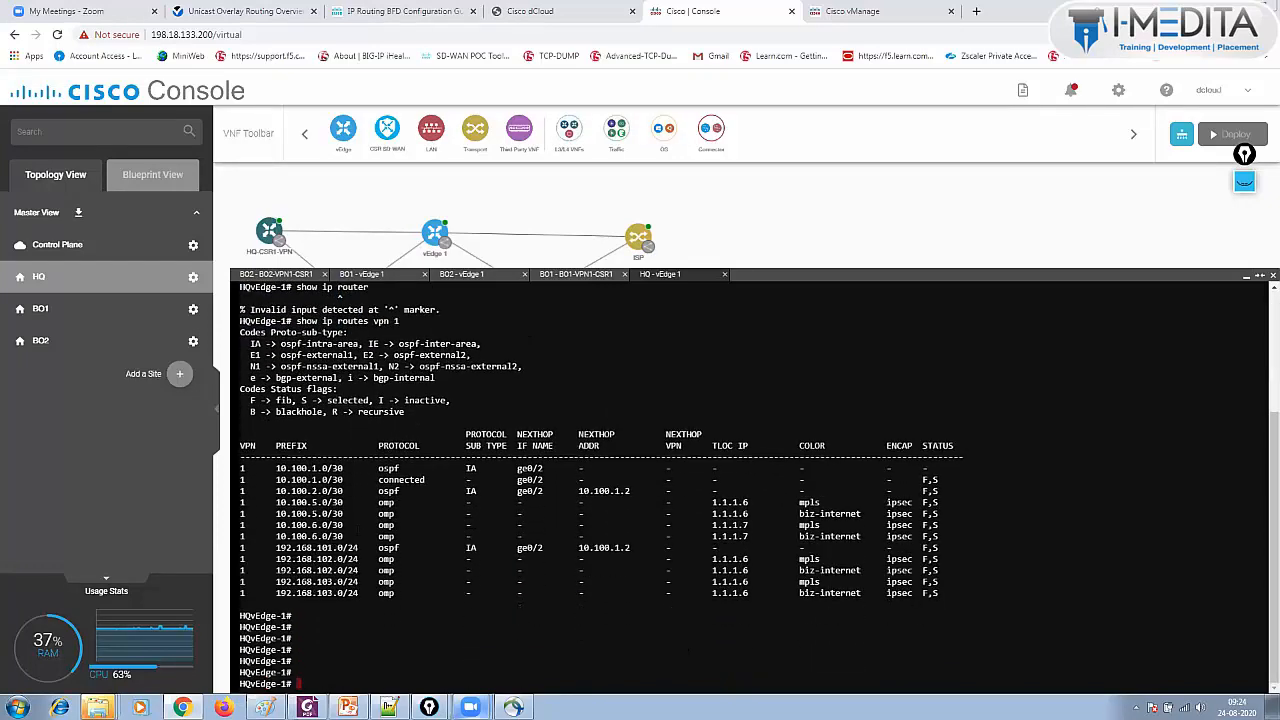
{"action": "left_click_drag", "start_coordinate": [242, 579], "coordinate": [984, 600]}
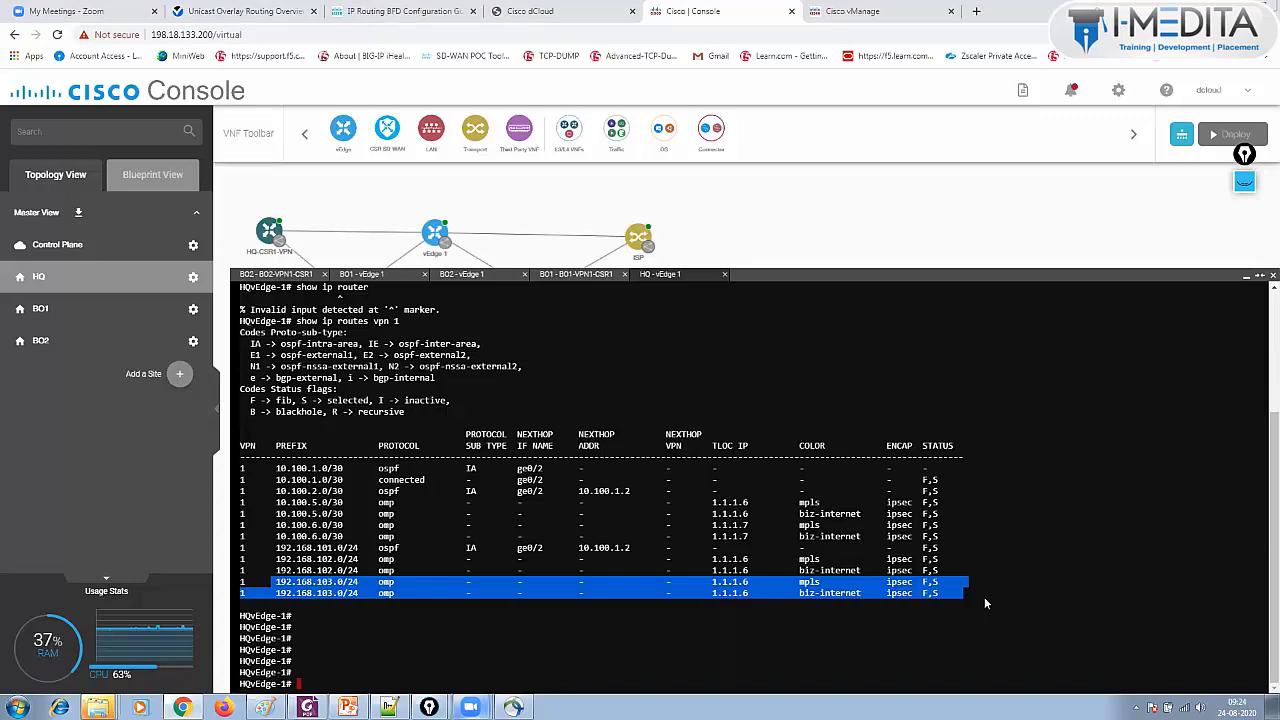
- Run 'show ip fib vpn 1' and highlight 192.168.103.0/24 entries via 1.1.1.6, label 1004
{"action": "type", "text": "show ip fib vpn 1"}
{"action": "key", "text": "Return"}
{"action": "key", "text": "Return"}
{"action": "key", "text": "Return"}
{"action": "key", "text": "Return"}
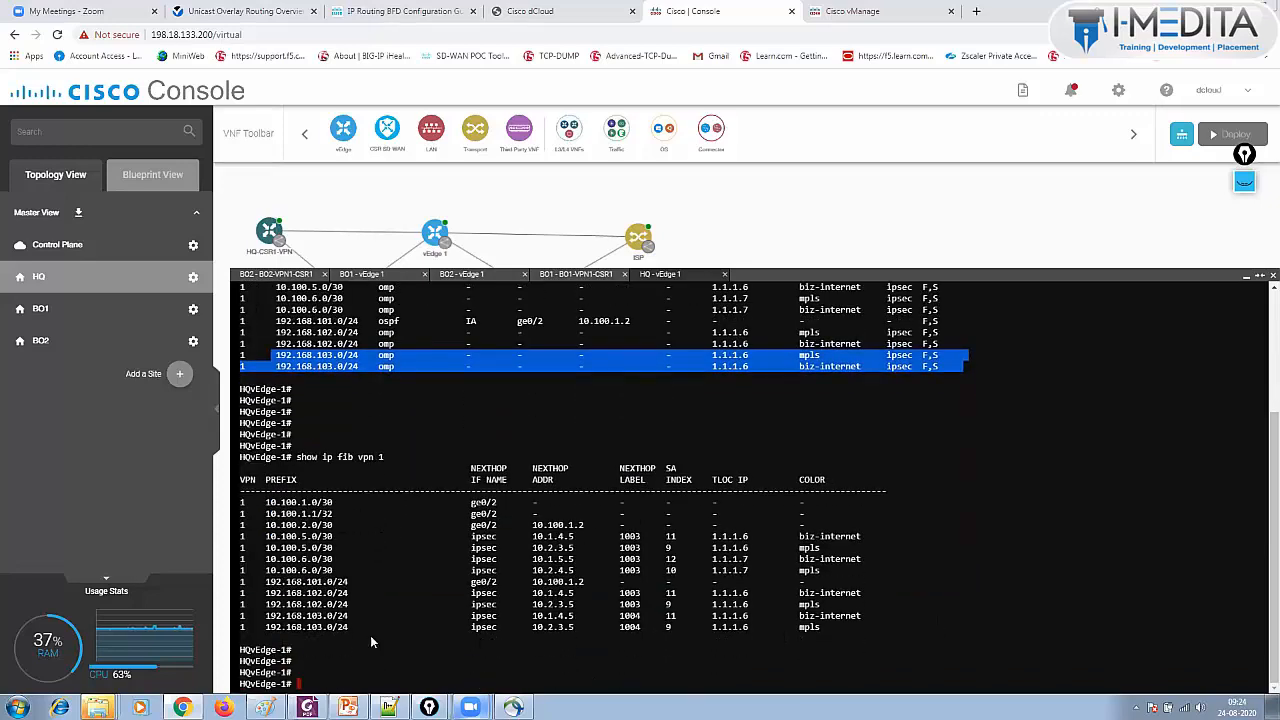
{"action": "left_click_drag", "start_coordinate": [285, 615], "coordinate": [942, 630]}
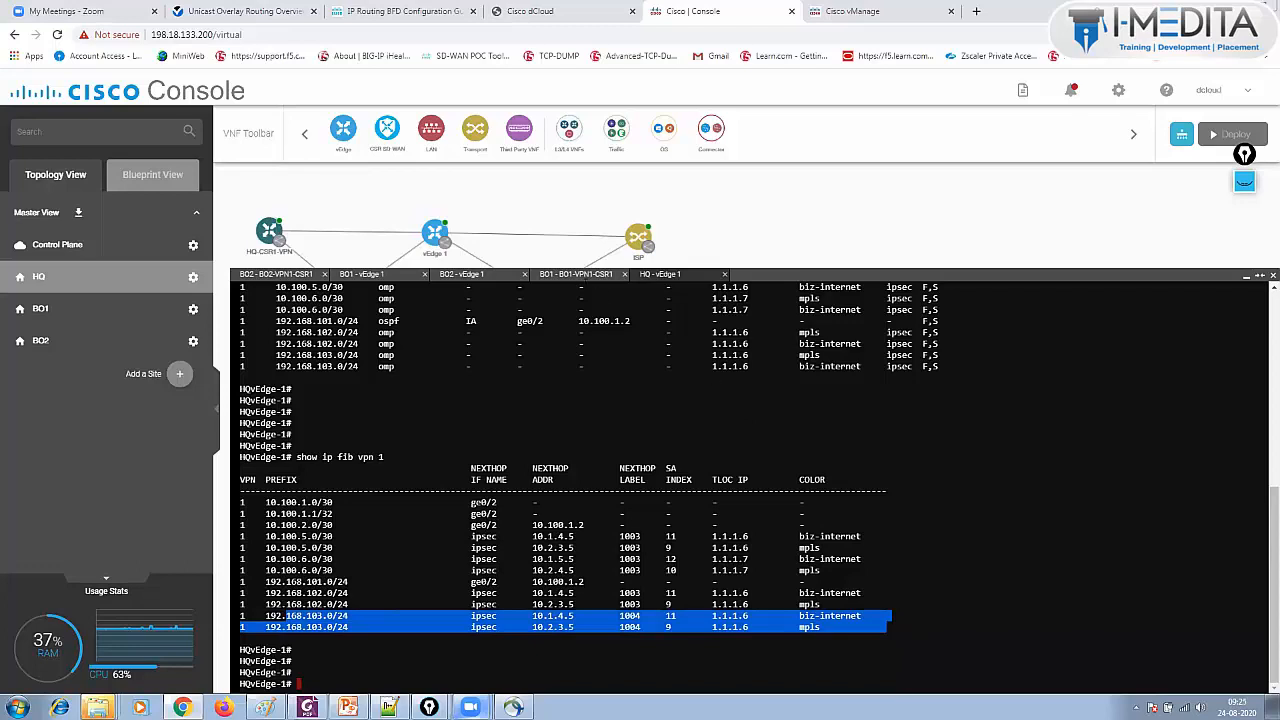
{"action": "left_click", "coordinate": [281, 279]}
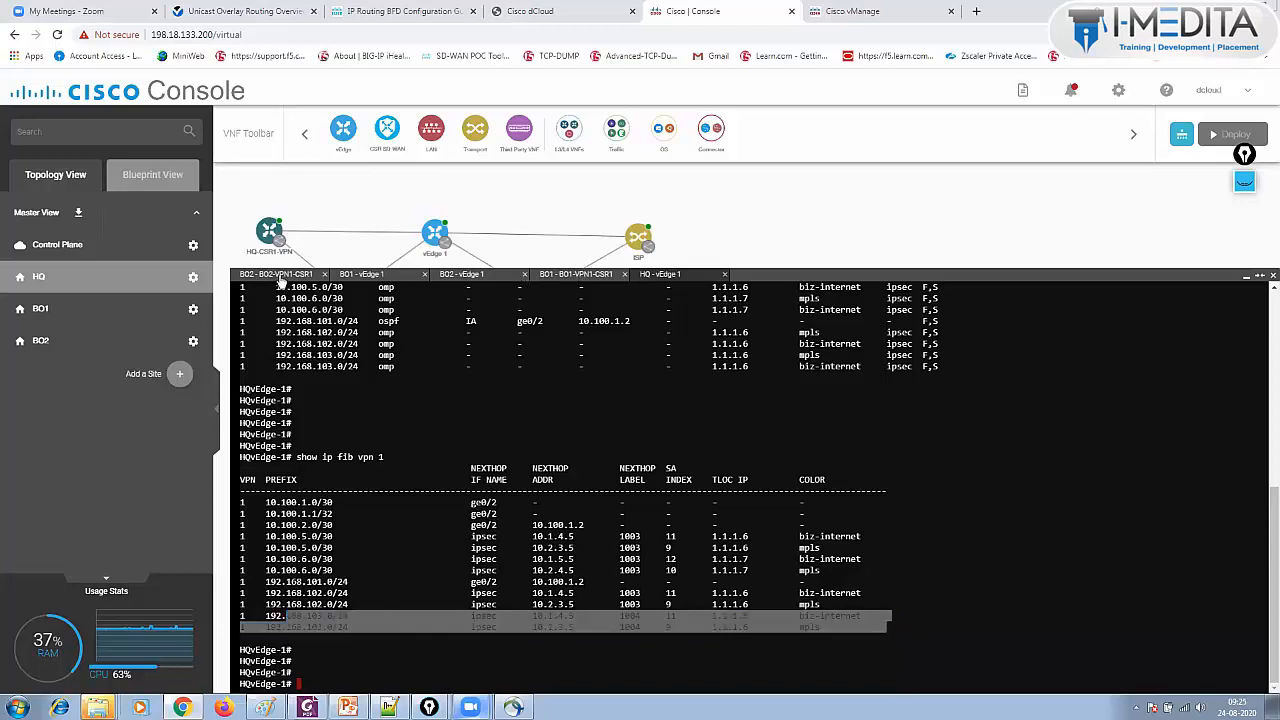
- Enable privileged mode on BO2-VPN1-CSR1 and highlight the earlier trace's second and third hops
{"action": "key", "text": "Return"}
{"action": "key", "text": "Return"}
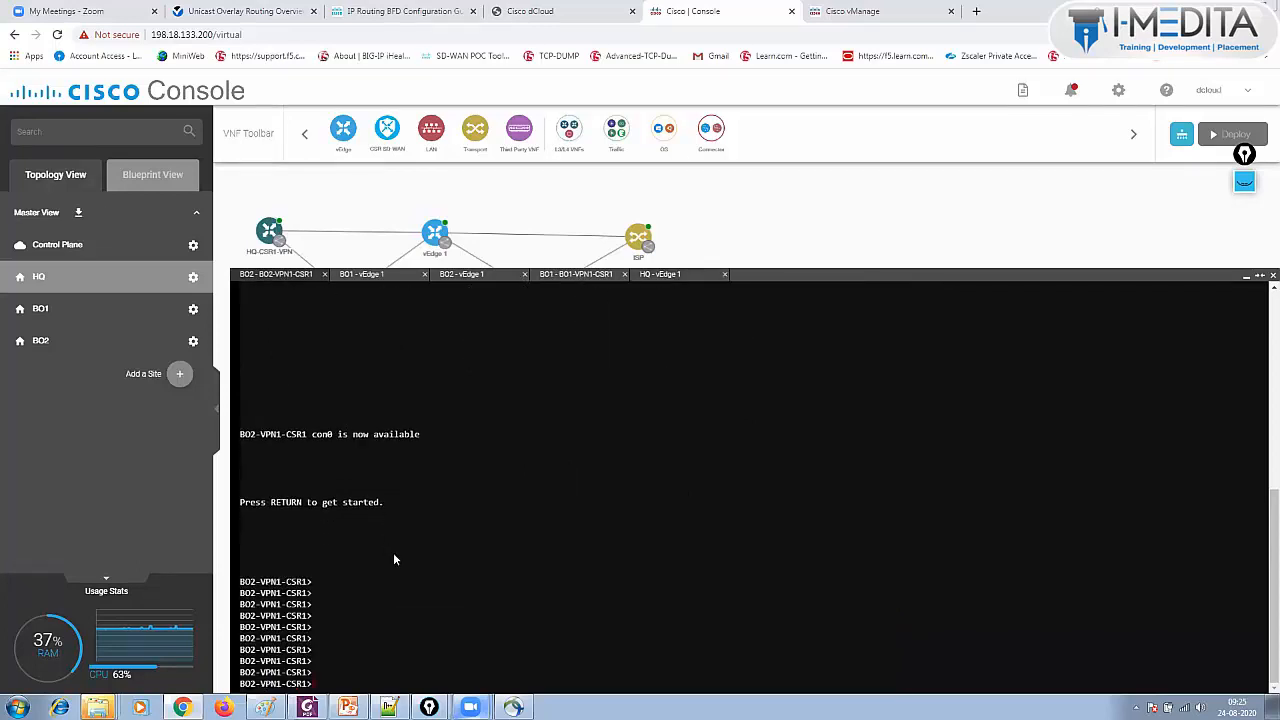
{"action": "type", "text": "ena"}
{"action": "key", "text": "Return"}
{"action": "key", "text": "Return"}
{"action": "key", "text": "Return"}
{"action": "key", "text": "Return"}
{"action": "key", "text": "Return"}
{"action": "key", "text": "Return"}
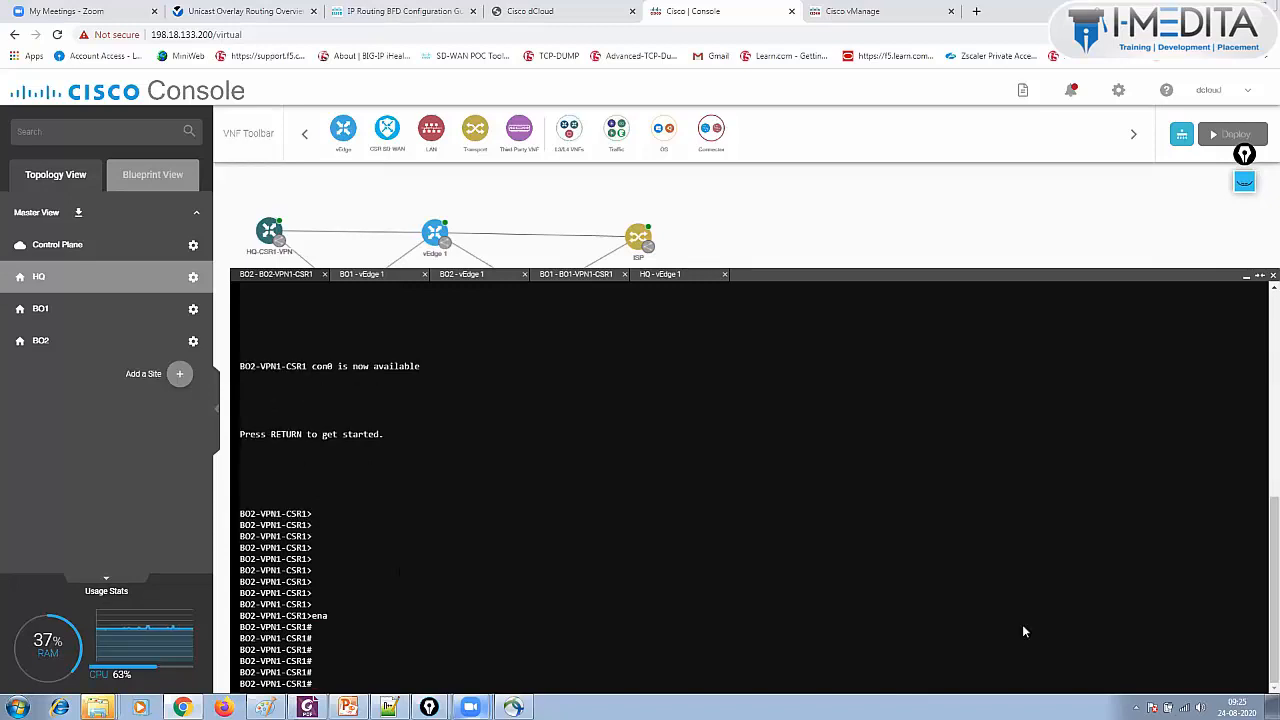
{"action": "scroll", "coordinate": [1262, 600], "scroll_direction": "up", "scroll_amount": 2}
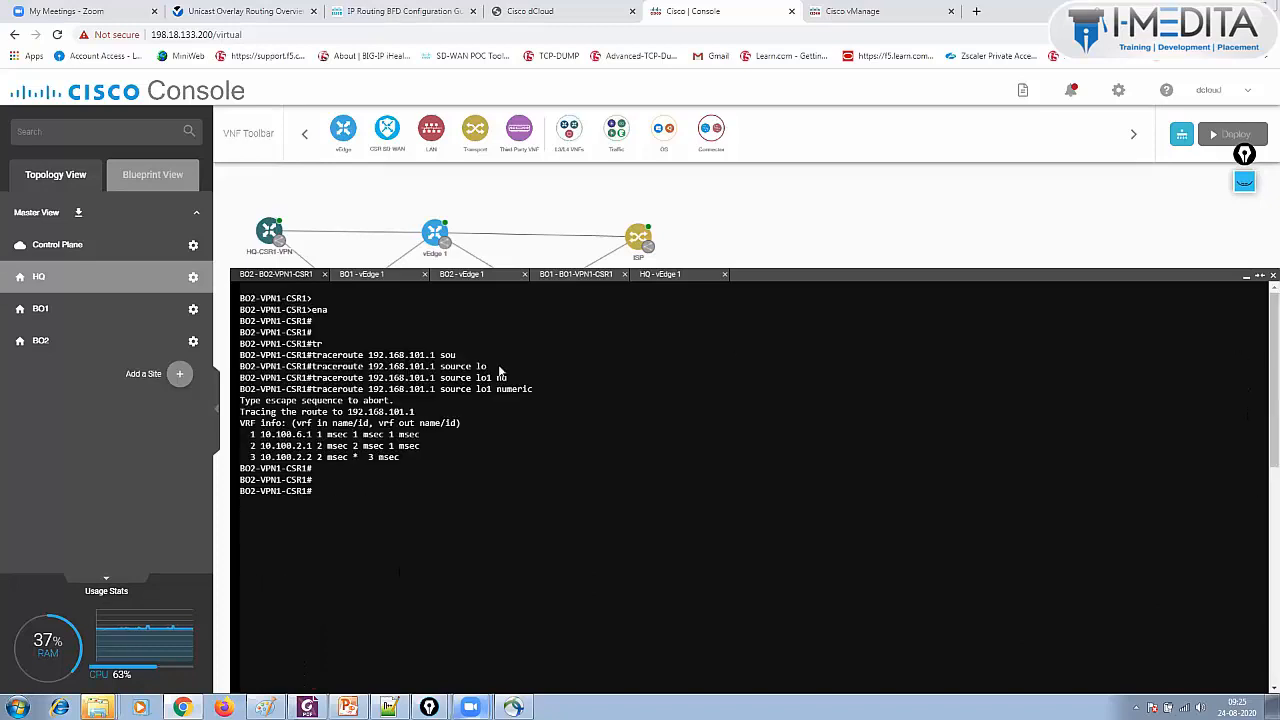
{"action": "left_click_drag", "start_coordinate": [260, 446], "coordinate": [397, 446]}
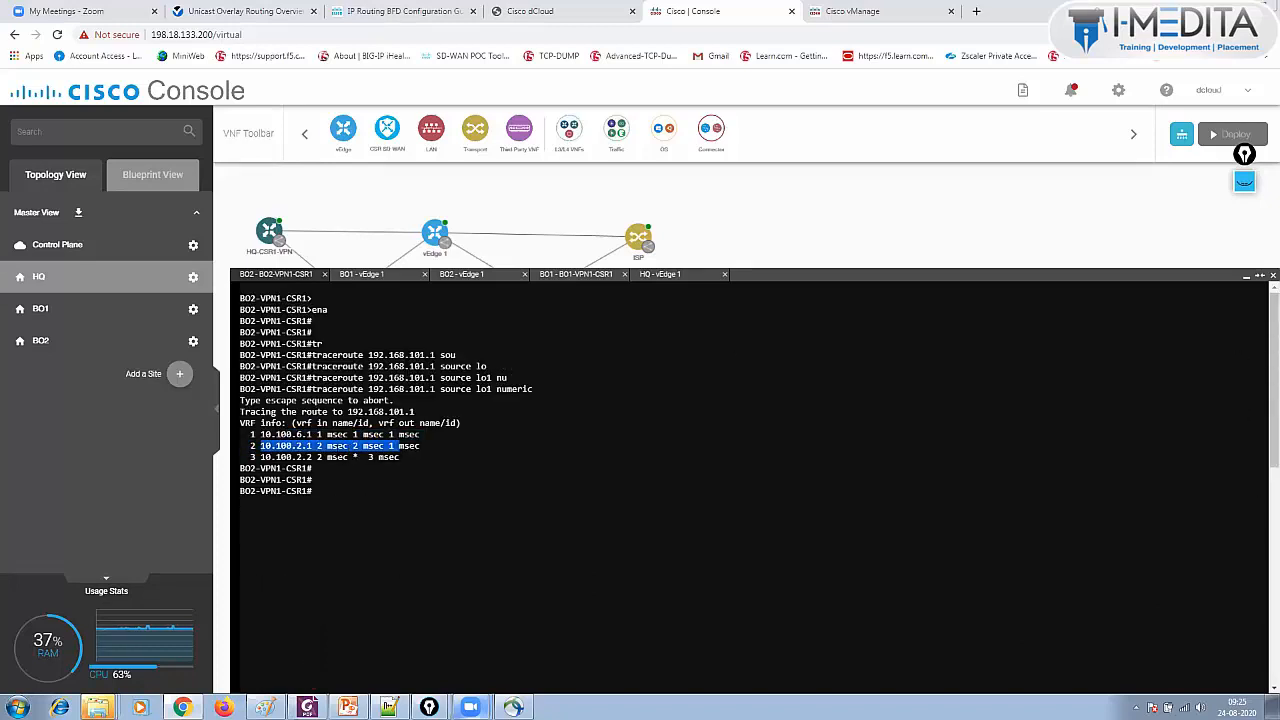
{"action": "triple_click", "coordinate": [323, 457]}
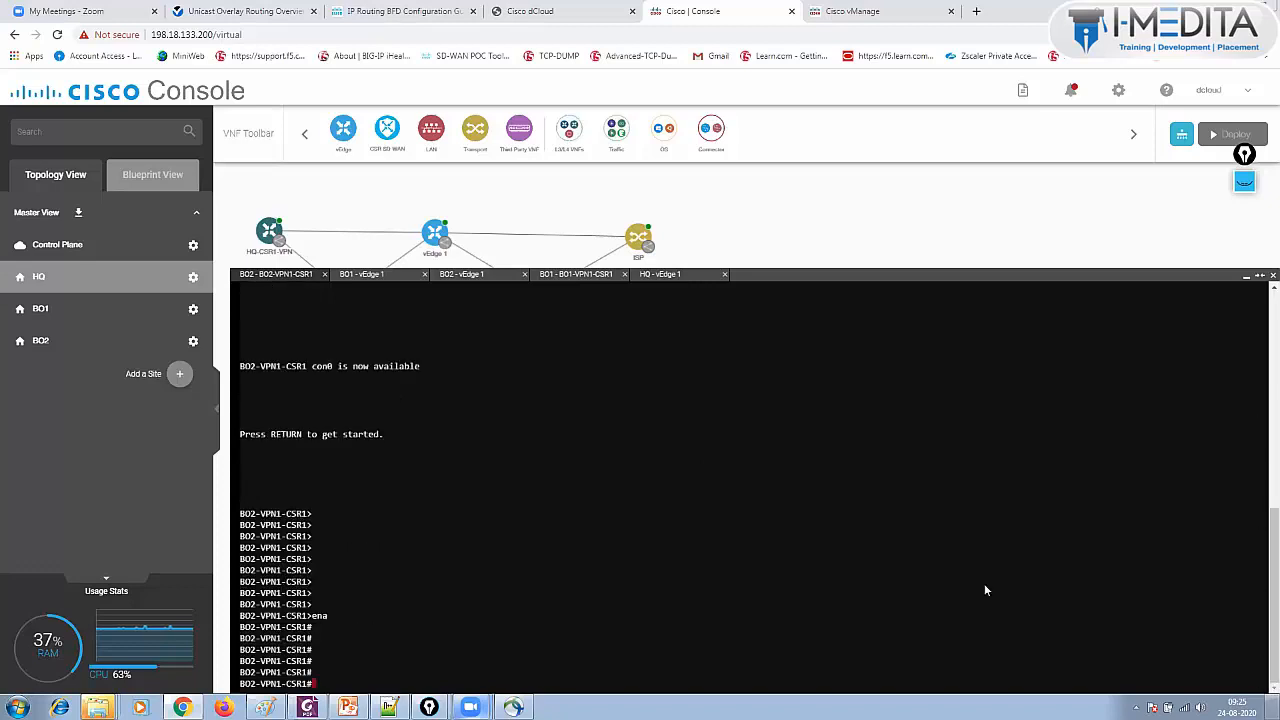
- Run traceroute 192.168.101.1 source lo1 numeric on BO2-VPN1-CSR1
{"action": "type", "text": "tr"}
{"action": "key", "text": "Tab"}
{"action": "type", "text": "192.1"}
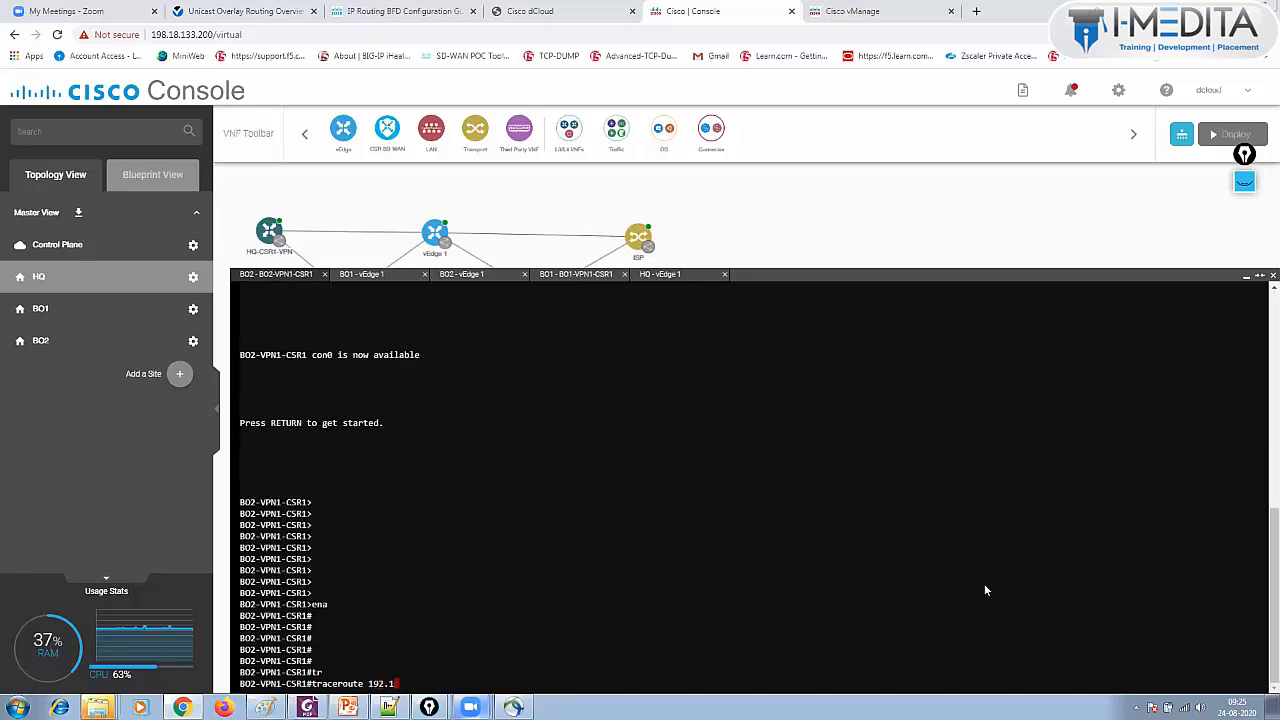
{"action": "type", "text": "68.101.1 sou"}
{"action": "key", "text": "Tab"}
{"action": "type", "text": "lo"}
{"action": "key", "text": "Tab"}
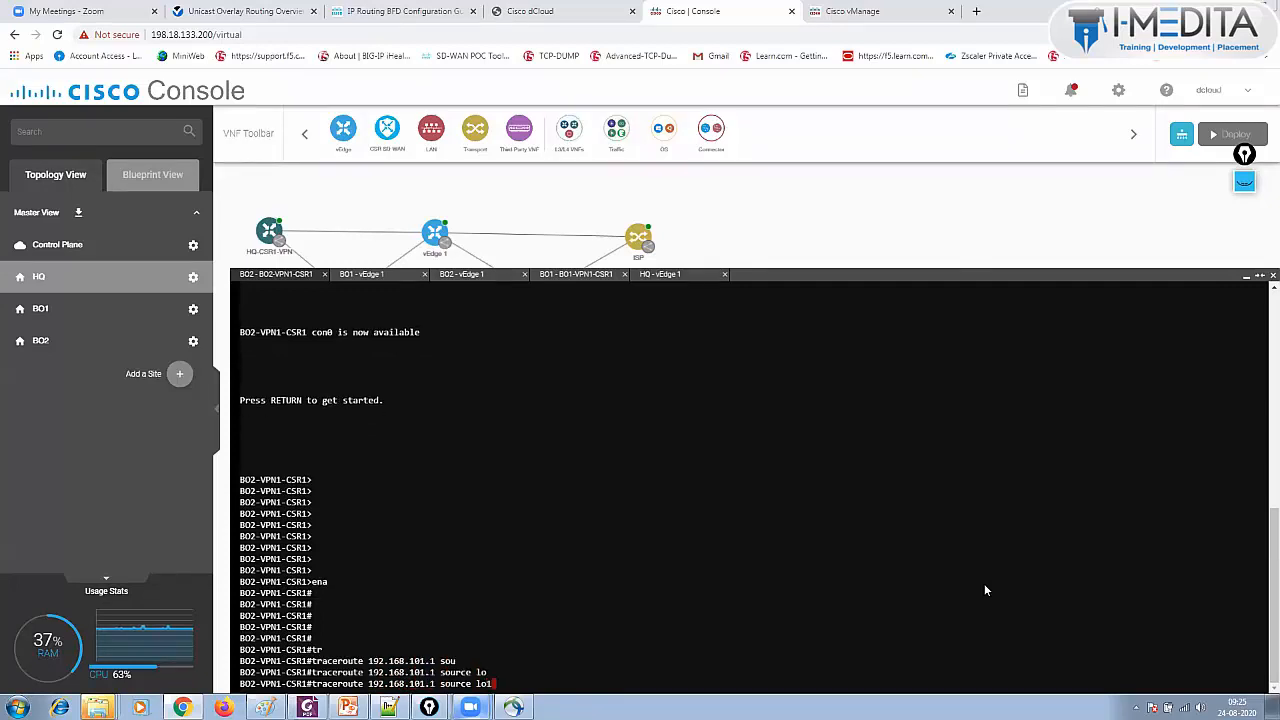
{"action": "type", "text": "1 nu"}
{"action": "key", "text": "Tab"}
{"action": "key", "text": "Return"}
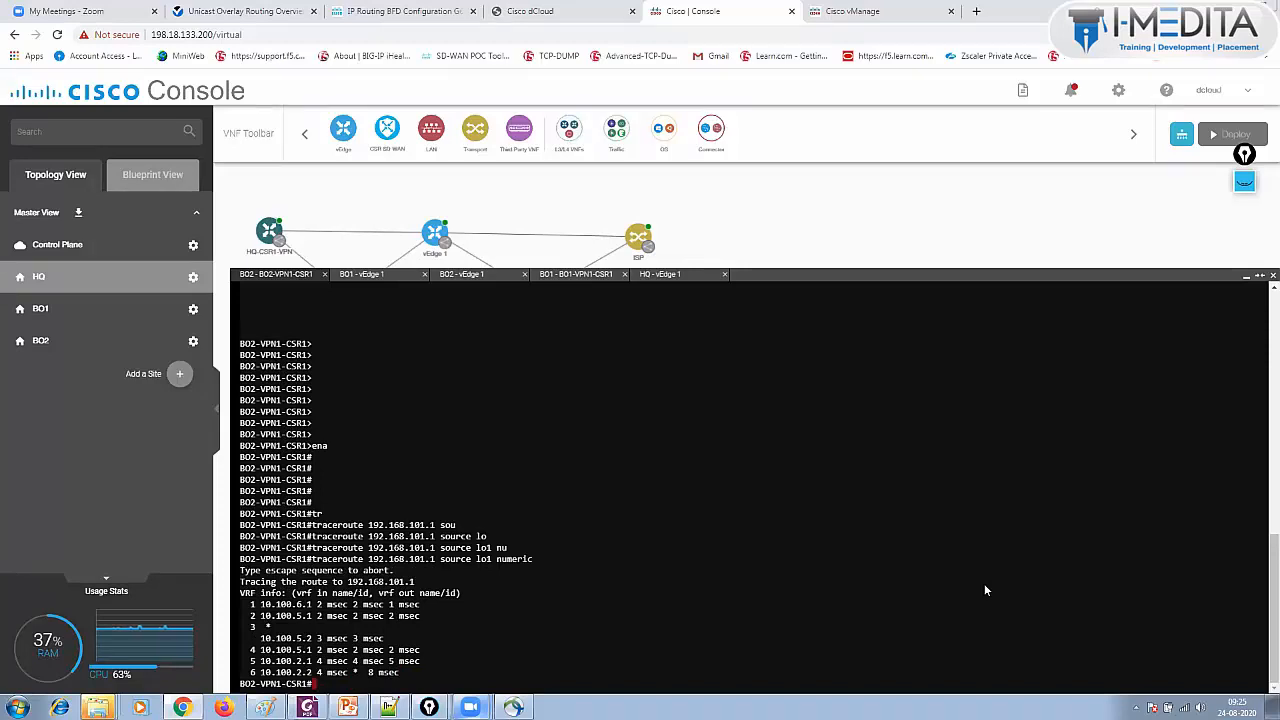
- Rerun the traceroute and highlight its six hops through firewall 10.100.5.2
{"action": "key", "text": "Up"}
{"action": "key", "text": "Return"}
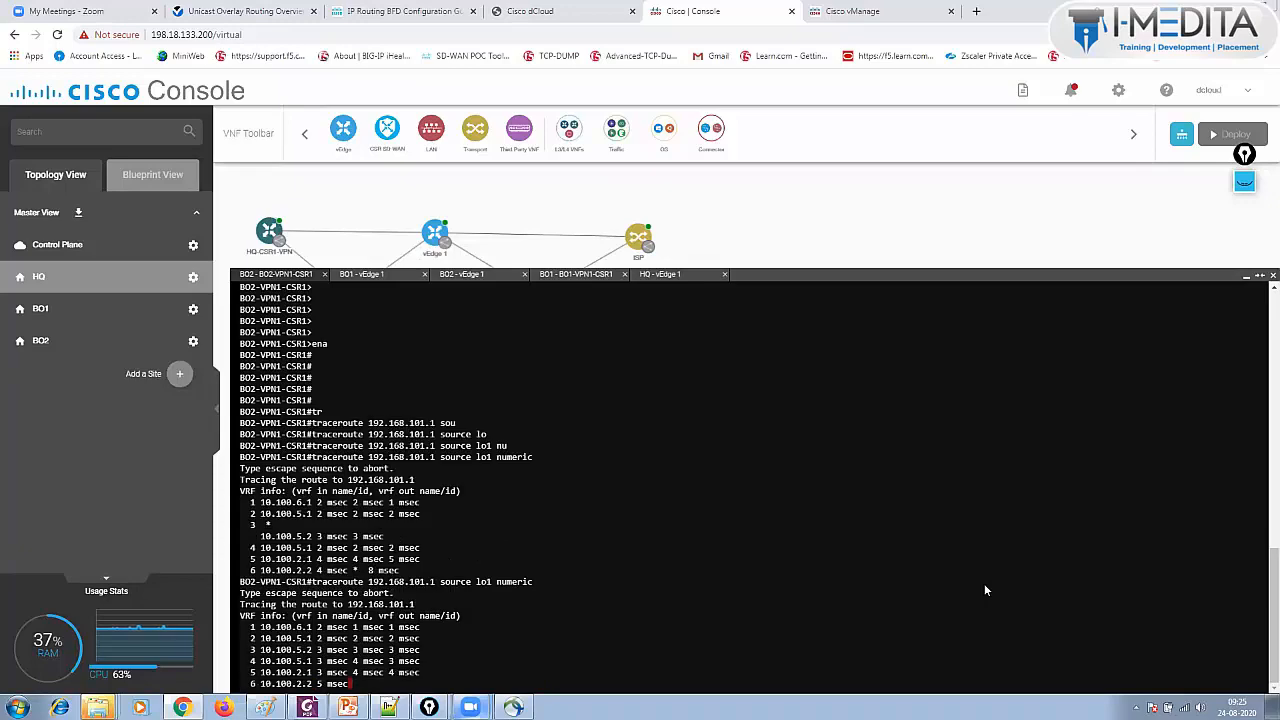
{"action": "key", "text": "Return"}
{"action": "key", "text": "Return"}
{"action": "key", "text": "Return"}
{"action": "key", "text": "Return"}
{"action": "key", "text": "Return"}
{"action": "key", "text": "Return"}
{"action": "key", "text": "Return"}
{"action": "key", "text": "Return"}
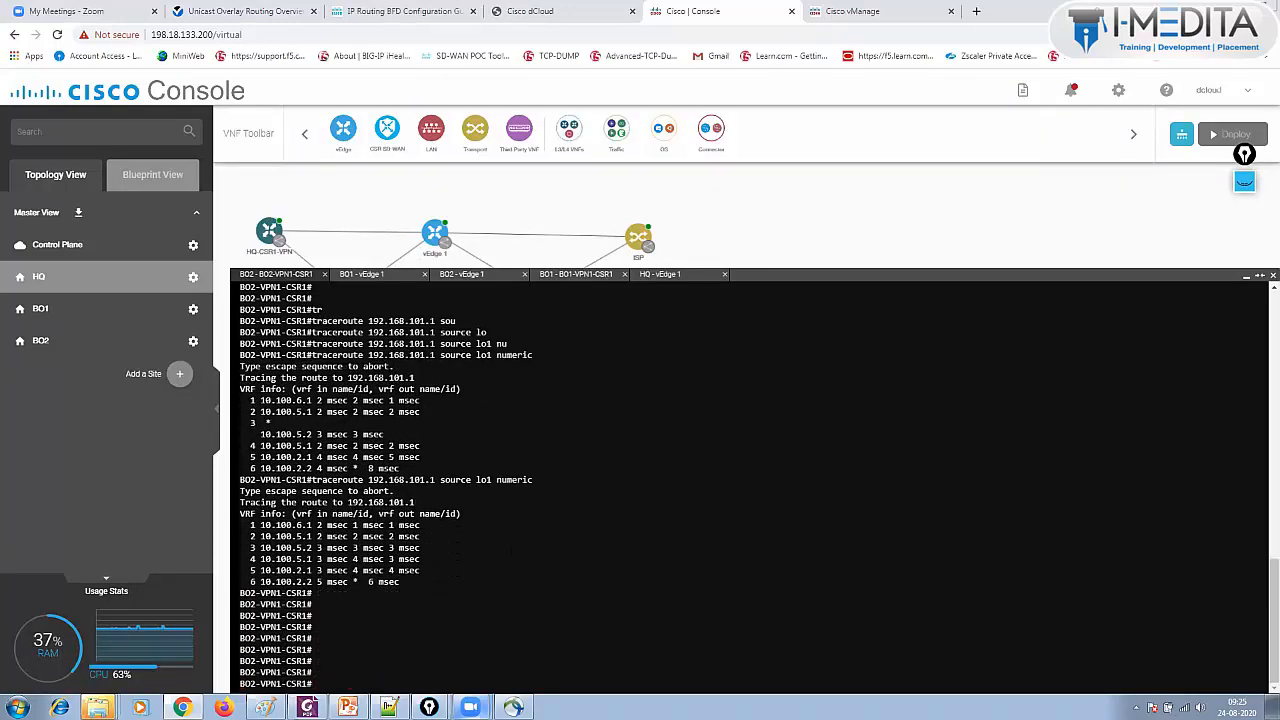
{"action": "left_click_drag", "start_coordinate": [242, 522], "coordinate": [482, 587]}
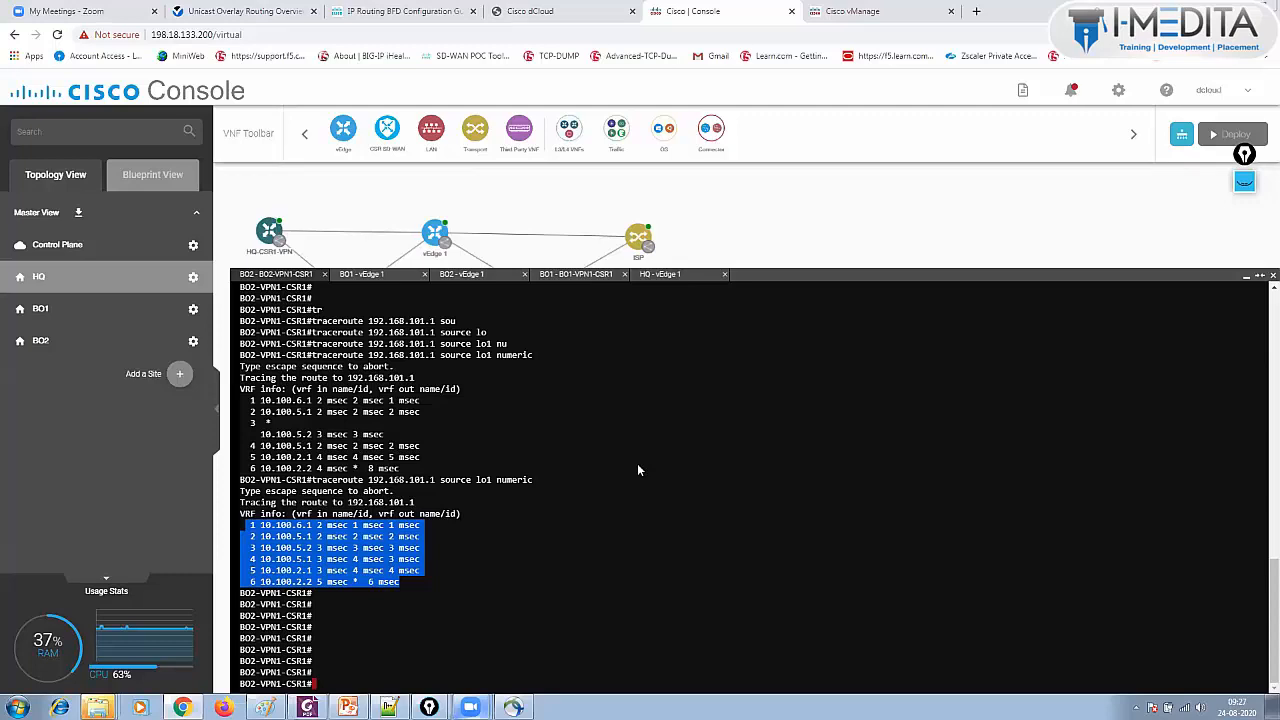
- On BO1 vEdge-1, list VPN 1 routes and highlight the four 192.168.101.0/24 rows
{"action": "left_click", "coordinate": [388, 276]}
{"action": "key", "text": "Return"}
{"action": "key", "text": "Return"}
{"action": "key", "text": "Return"}
{"action": "key", "text": "Return"}
{"action": "key", "text": "Return"}
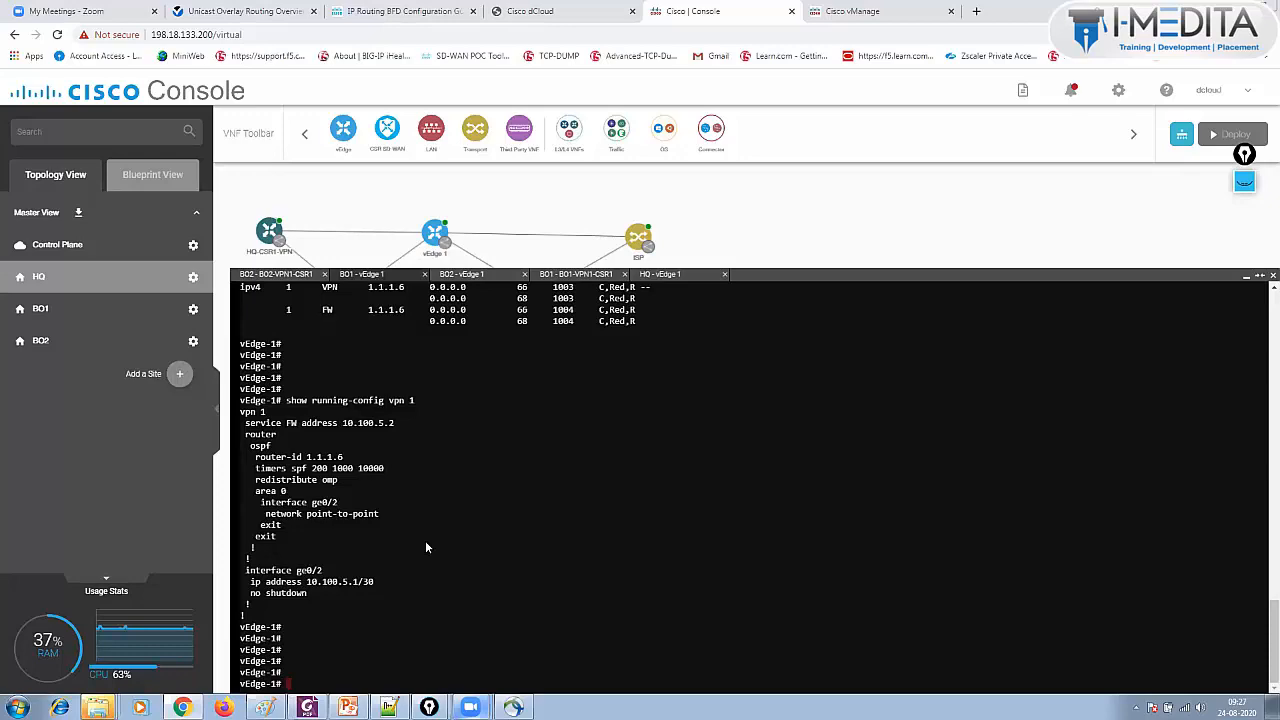
{"action": "type", "text": "show ip routes vpn 1"}
{"action": "key", "text": "Return"}
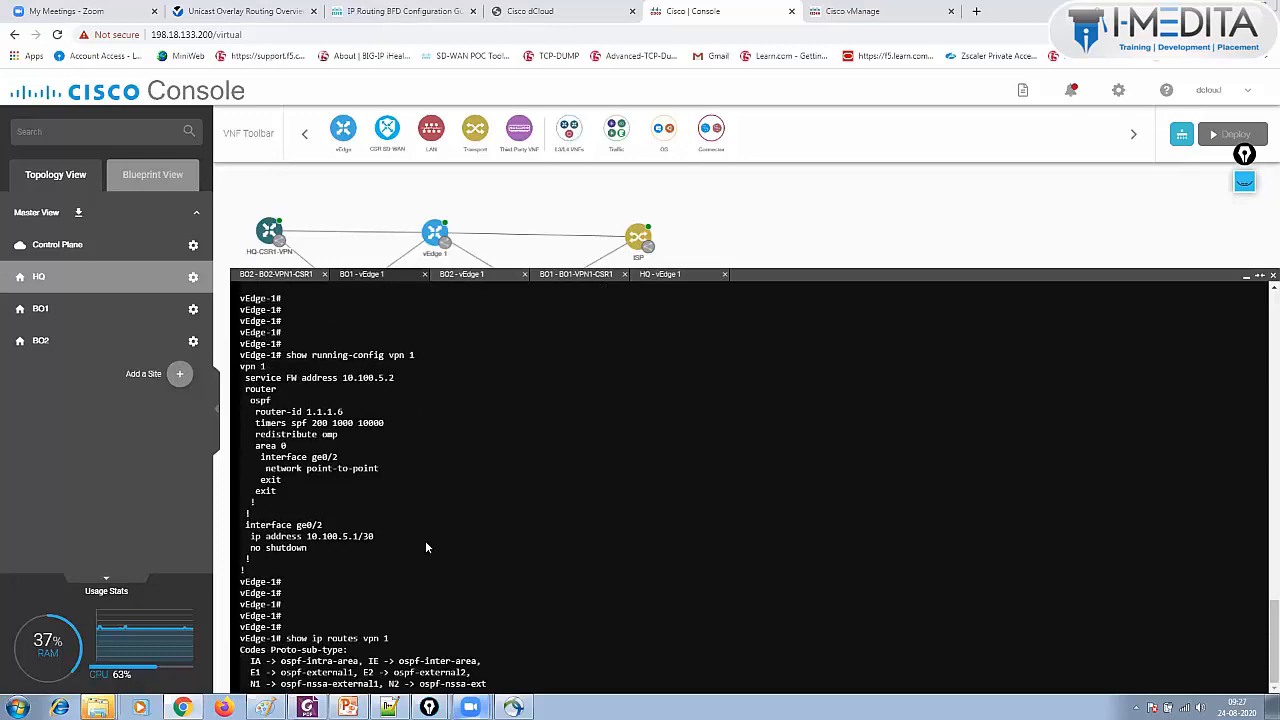
{"action": "key", "text": "Return"}
{"action": "key", "text": "Return"}
{"action": "key", "text": "Return"}
{"action": "key", "text": "Return"}
{"action": "key", "text": "Return"}
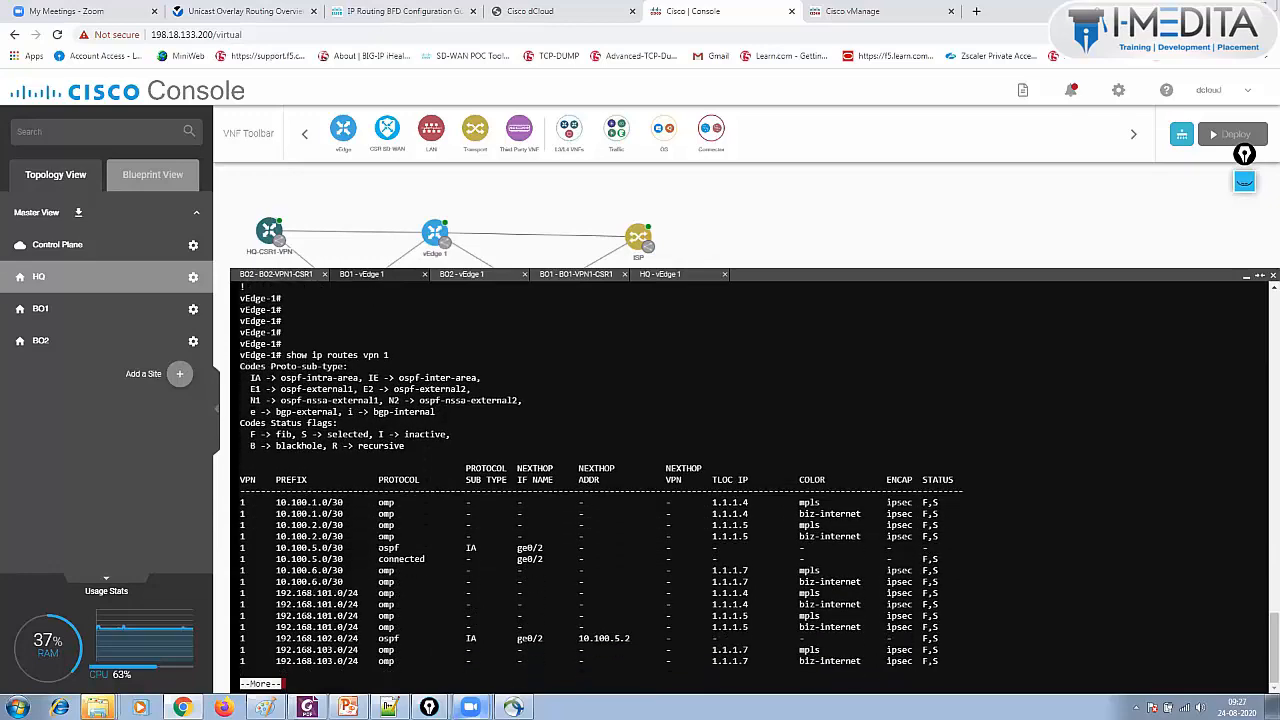
{"action": "left_click_drag", "start_coordinate": [297, 593], "coordinate": [1028, 630]}
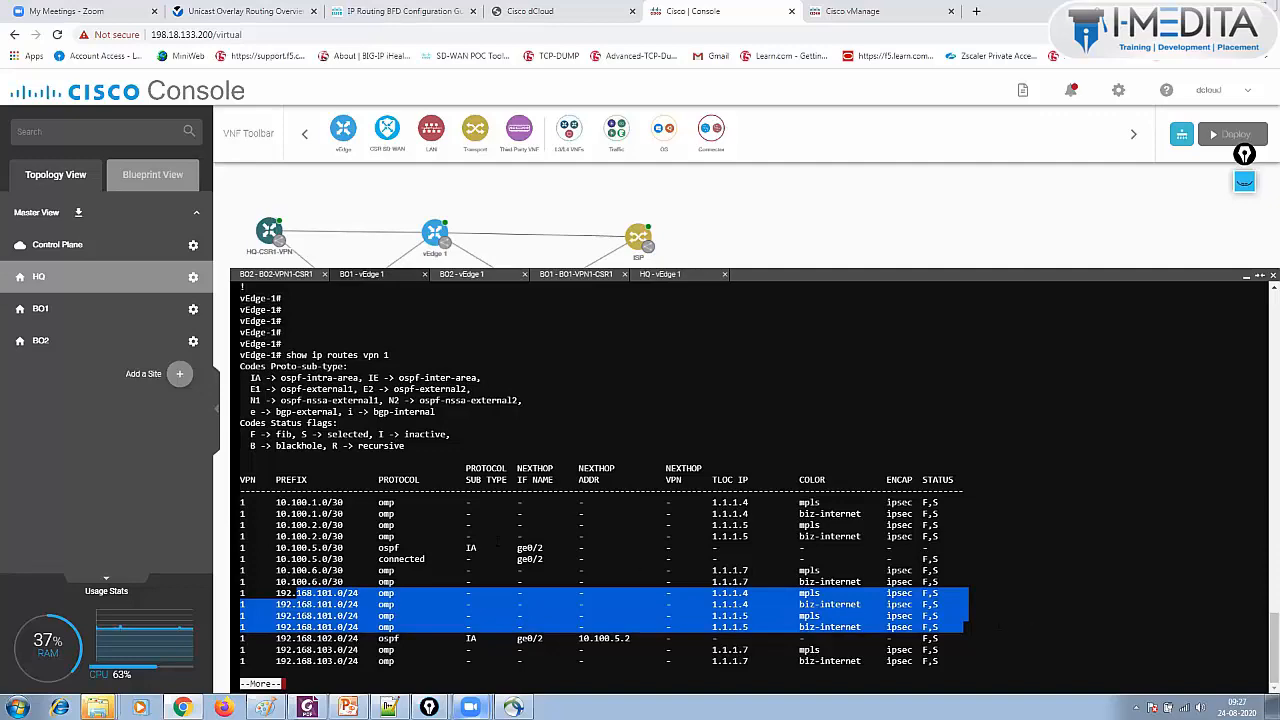
{"action": "key", "text": "Return"}
{"action": "key", "text": "Return"}
{"action": "key", "text": "Return"}
{"action": "key", "text": "Return"}
{"action": "key", "text": "Return"}
- Run show omp services and highlight the FW service rows
{"action": "type", "text": "show mpl"}
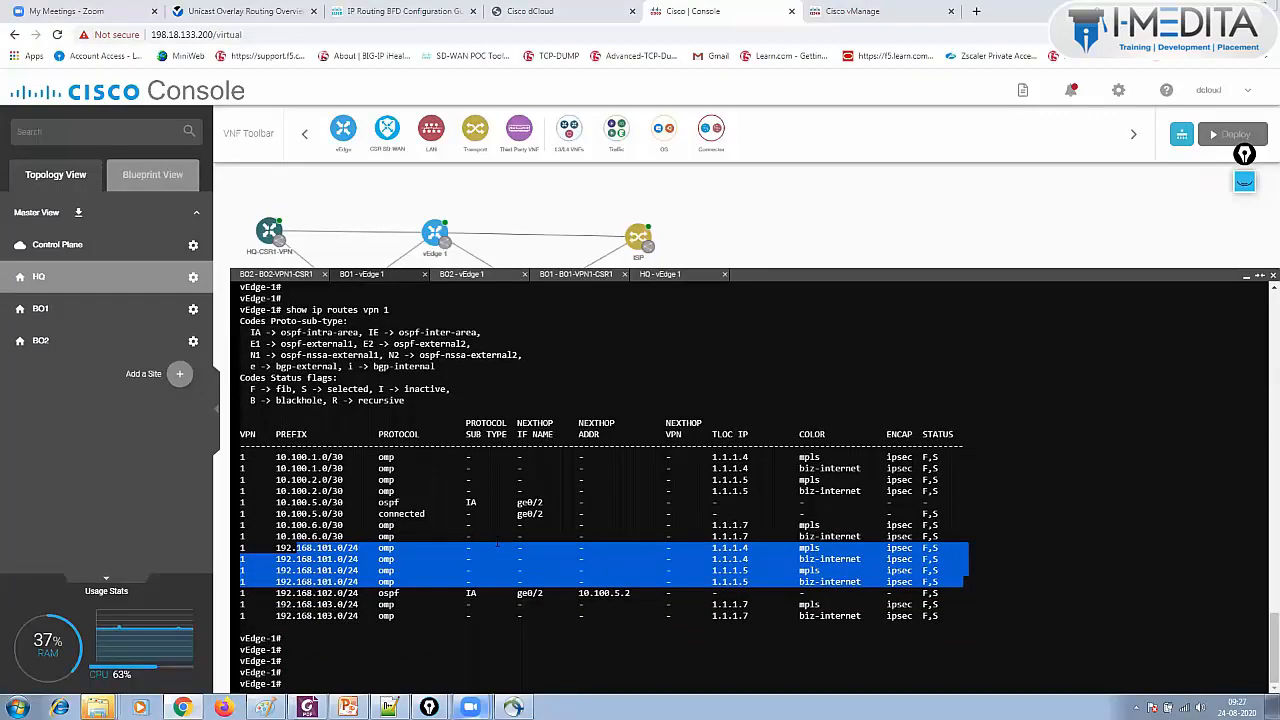
{"action": "key", "text": "Tab"}
{"action": "key", "text": "Tab"}
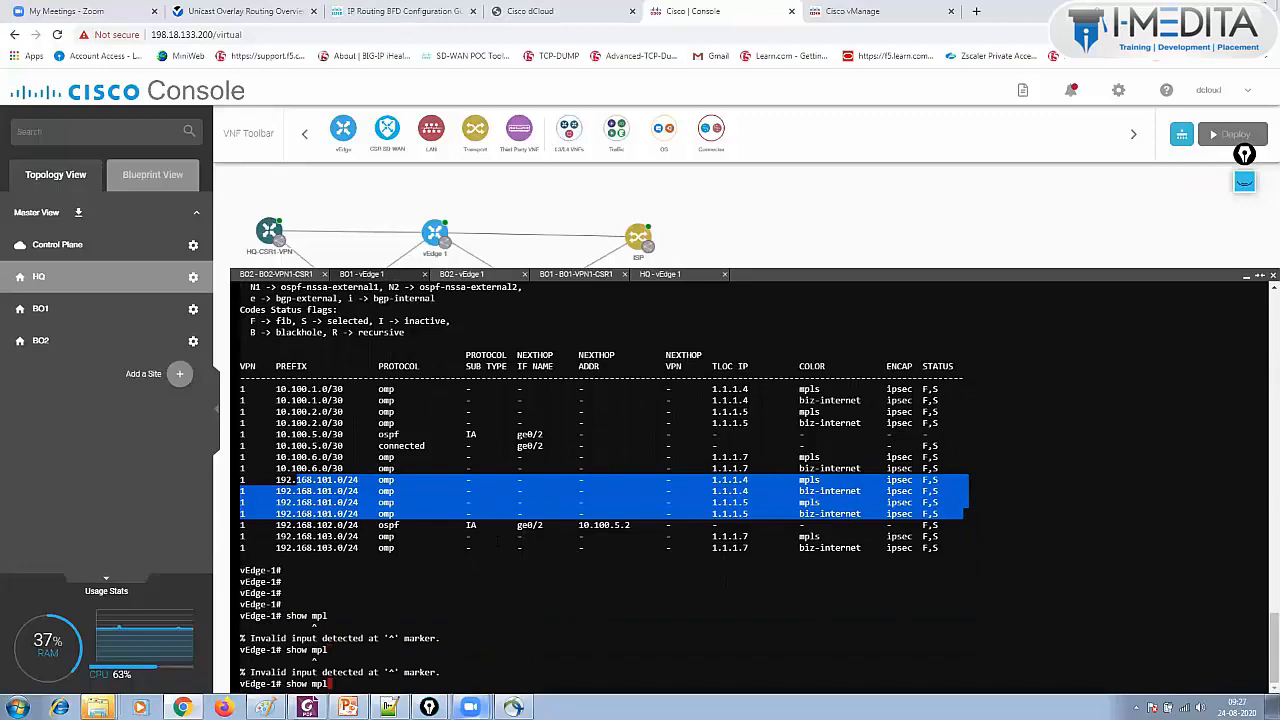
{"action": "key", "text": "BackSpace"}
{"action": "key", "text": "BackSpace"}
{"action": "key", "text": "BackSpace"}
{"action": "type", "text": "omp services"}
{"action": "key", "text": "Return"}
{"action": "key", "text": "Return"}
{"action": "key", "text": "Return"}
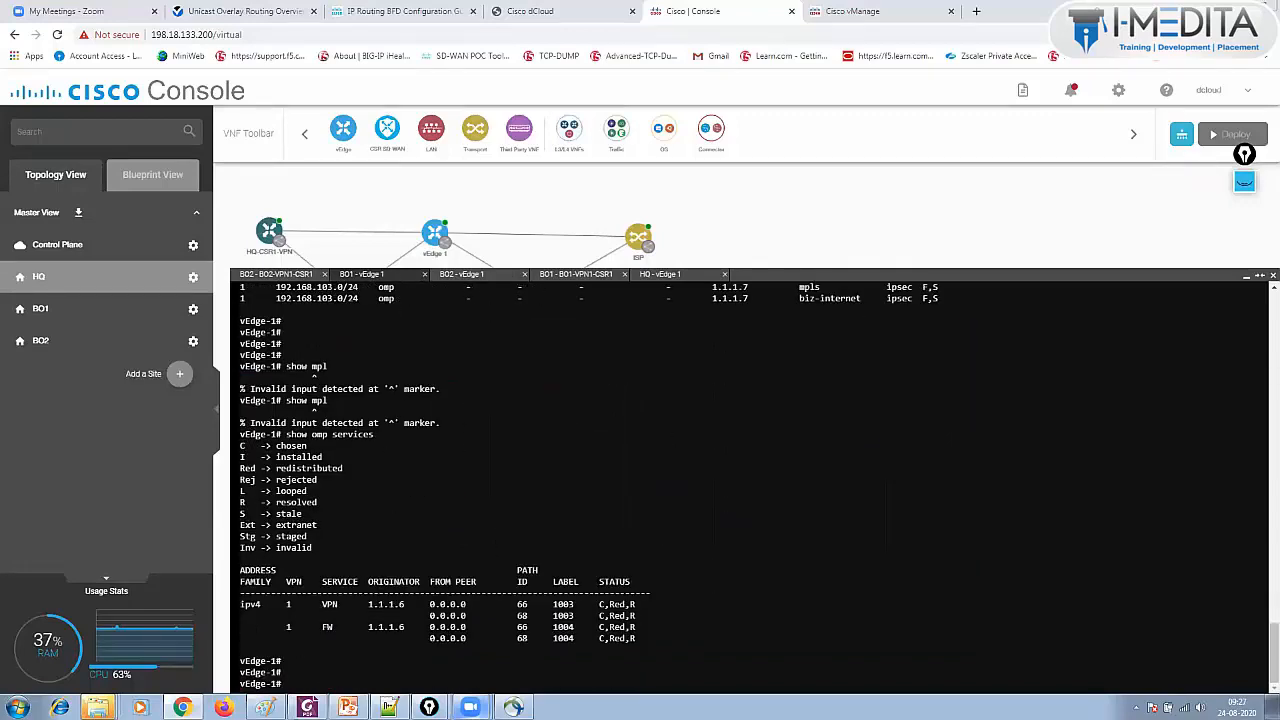
{"action": "left_click_drag", "start_coordinate": [300, 627], "coordinate": [653, 640]}
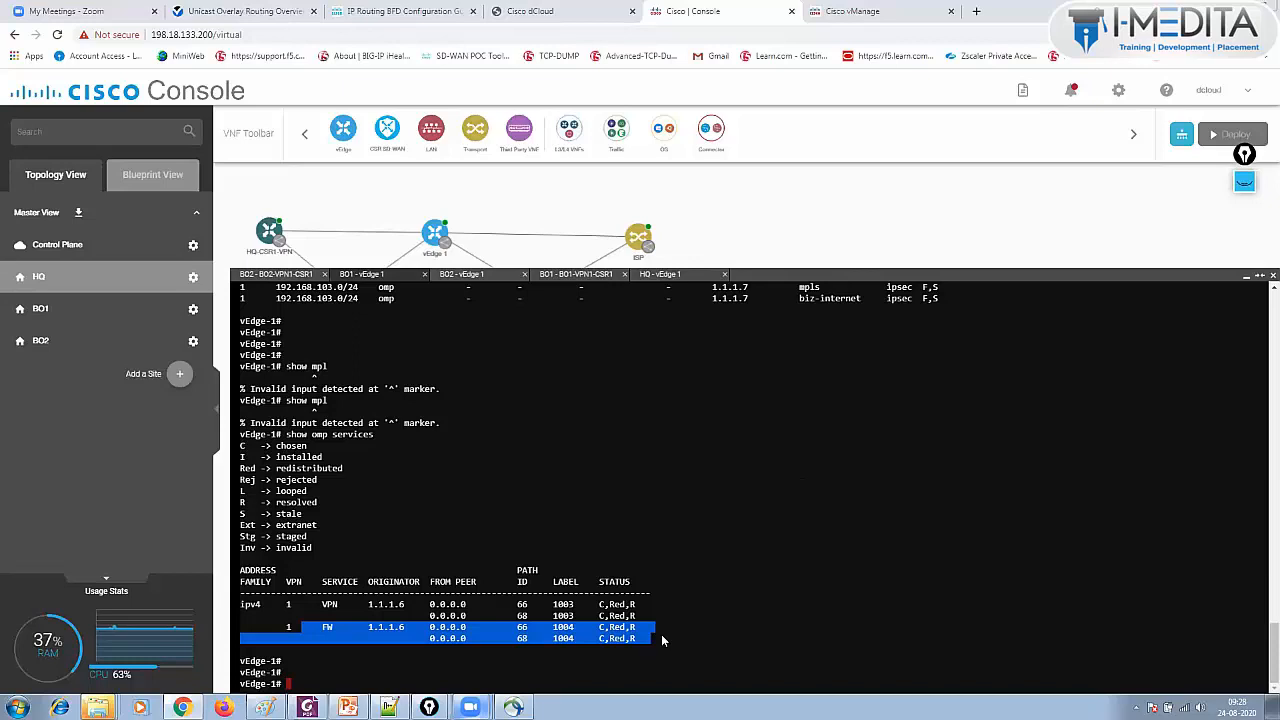
- Show VPN 1's running-config and highlight the service FW address 10.100.5.2 and OMP FW rows
{"action": "type", "text": "show running-config nvpn"}
{"action": "key", "text": "Return"}
{"action": "key", "text": "Up"}
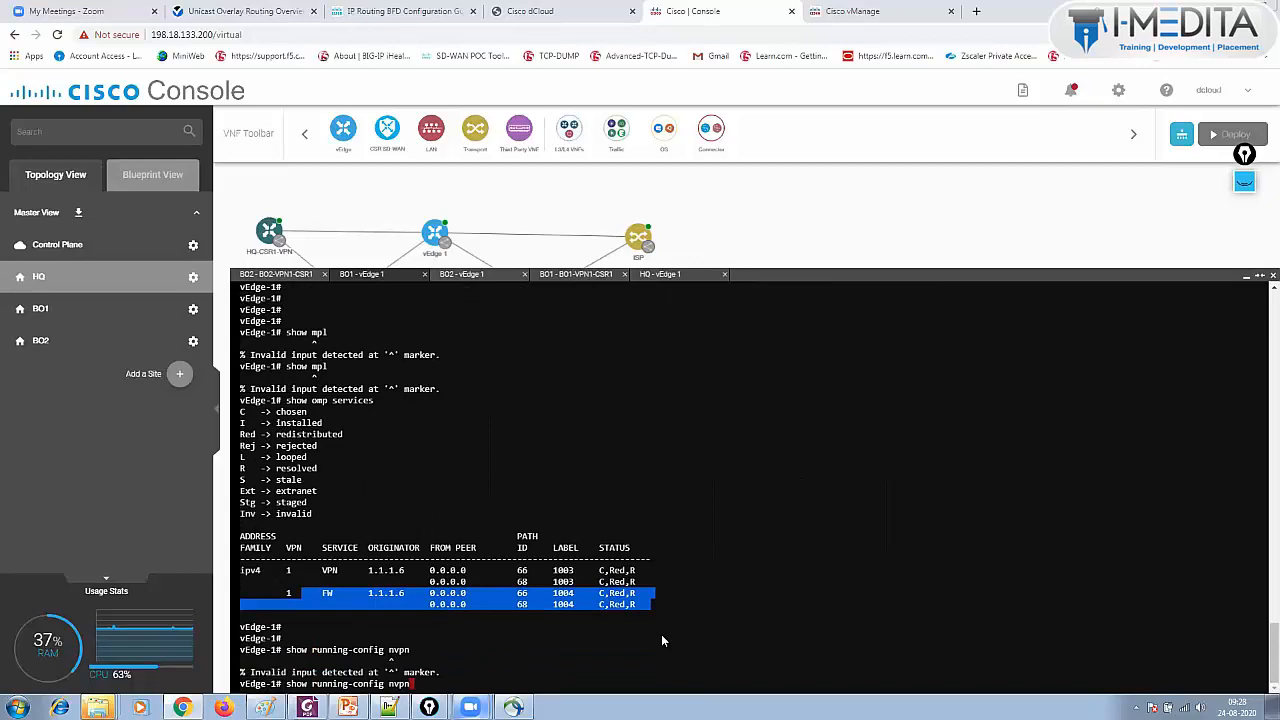
{"action": "key", "text": "BackSpace"}
{"action": "key", "text": "BackSpace"}
{"action": "key", "text": "BackSpace"}
{"action": "key", "text": "BackSpace"}
{"action": "type", "text": "vpn 1"}
{"action": "key", "text": "Return"}
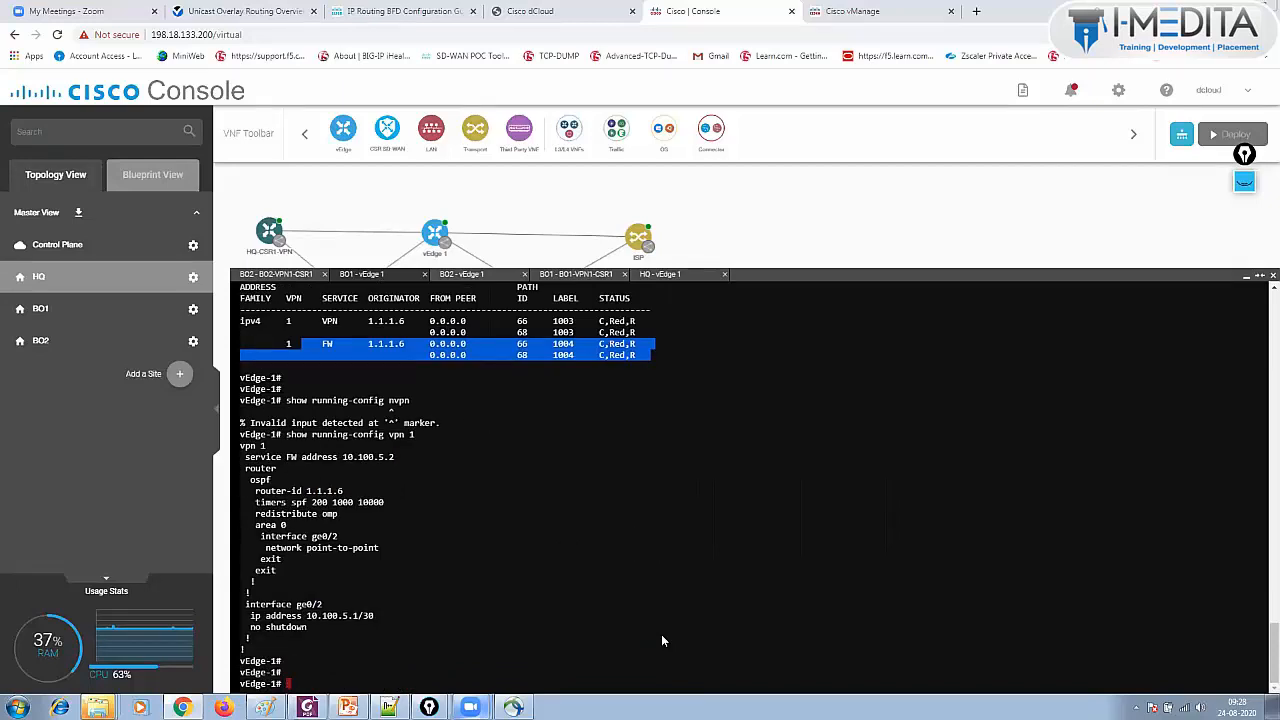
{"action": "triple_click", "coordinate": [320, 459]}
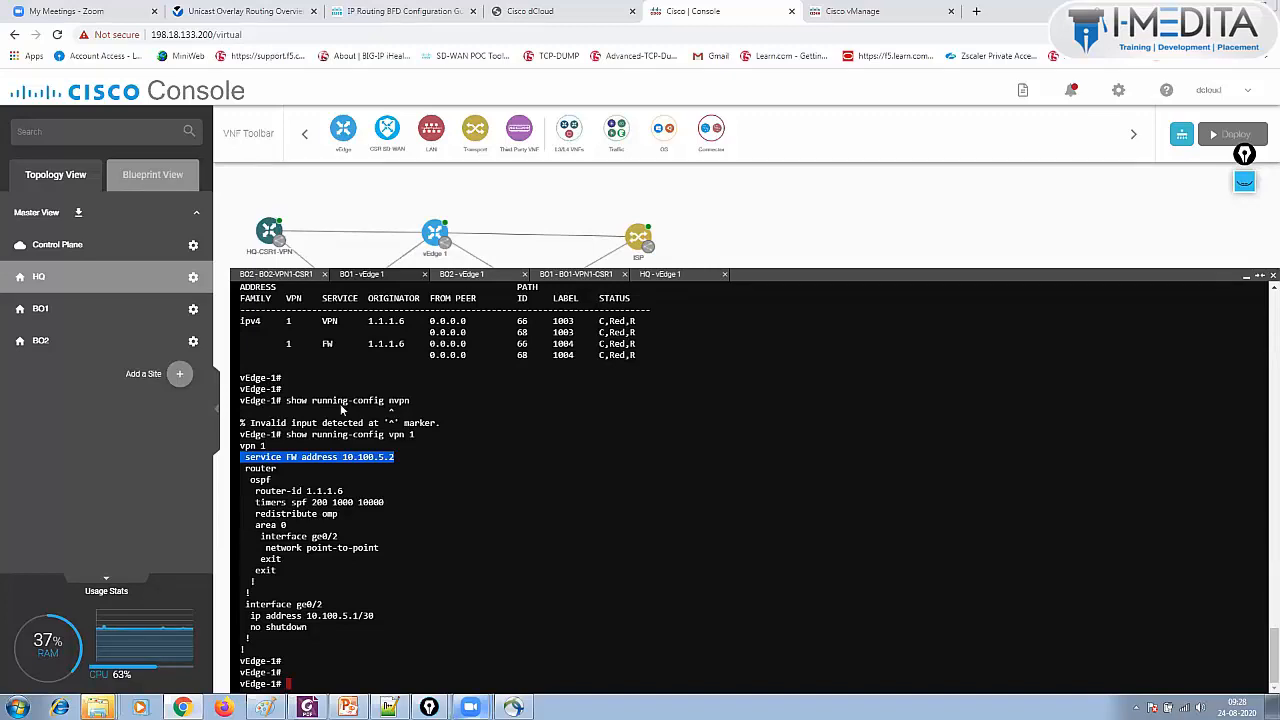
{"action": "left_click_drag", "start_coordinate": [302, 343], "coordinate": [655, 356]}
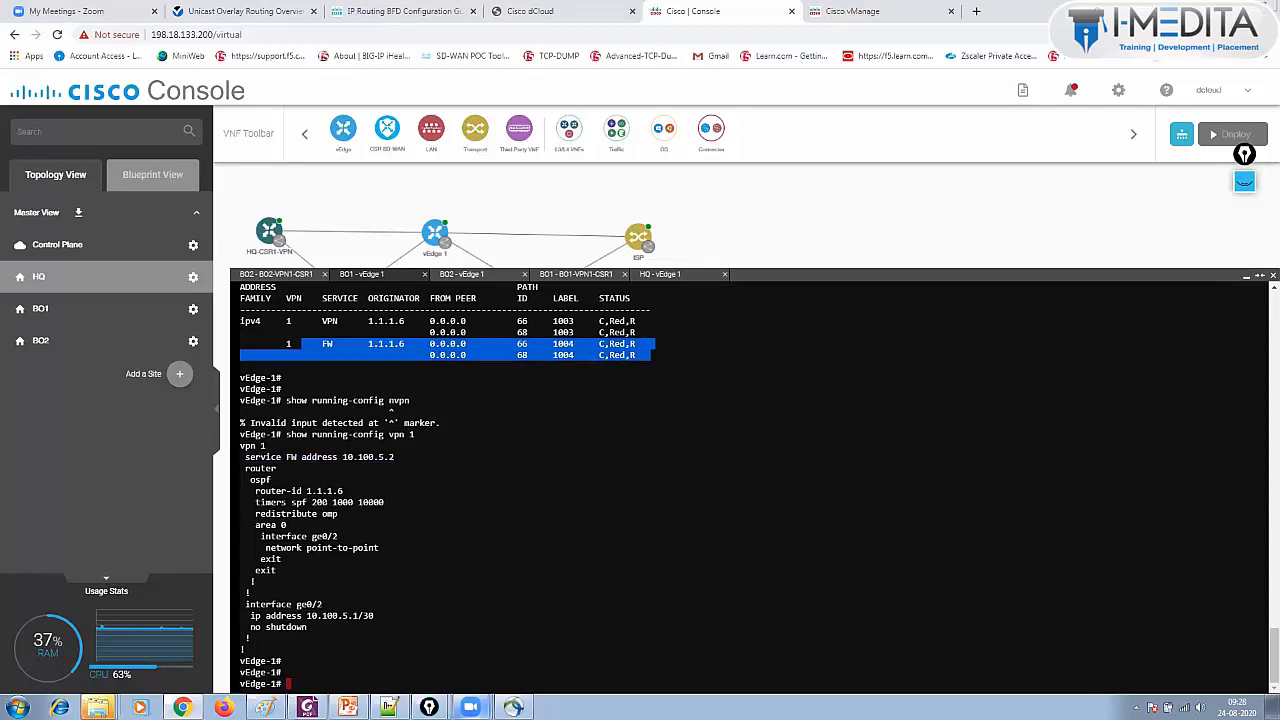
{"action": "triple_click", "coordinate": [341, 457]}
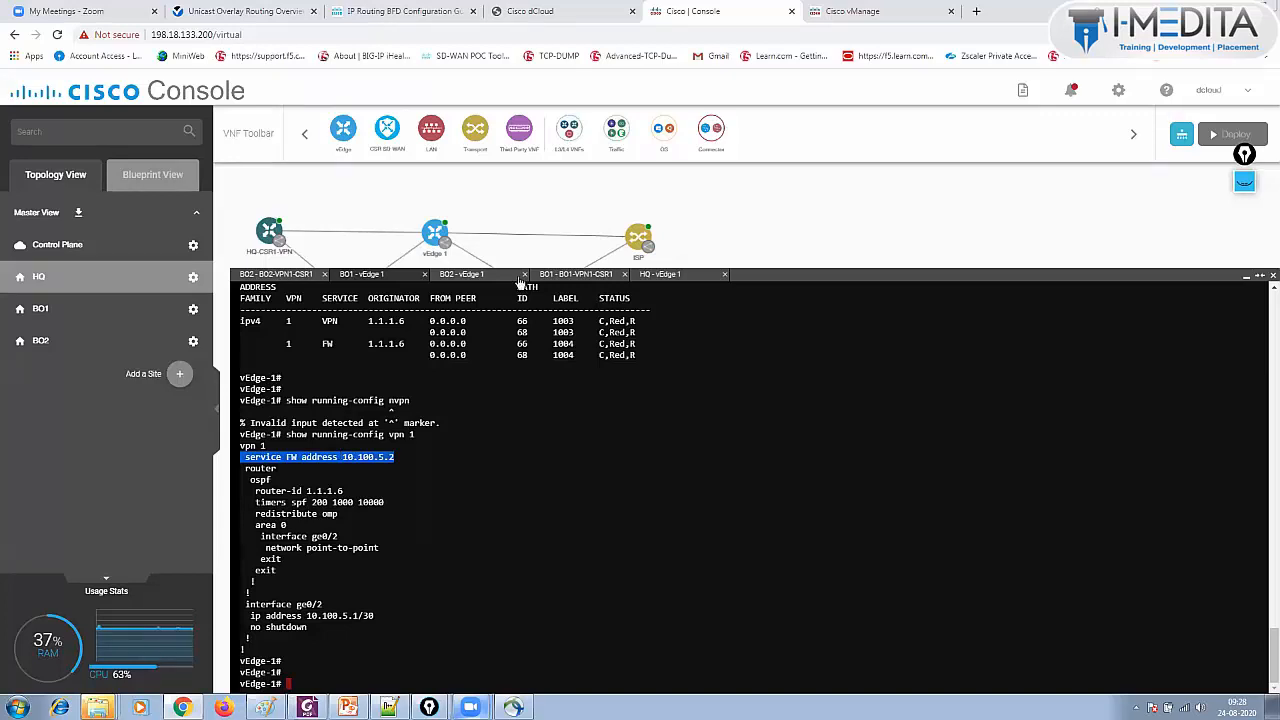
- Rerun the traceroute to 192.168.101.1 on BO2-VPN1-CSR1
{"action": "left_click", "coordinate": [307, 276]}
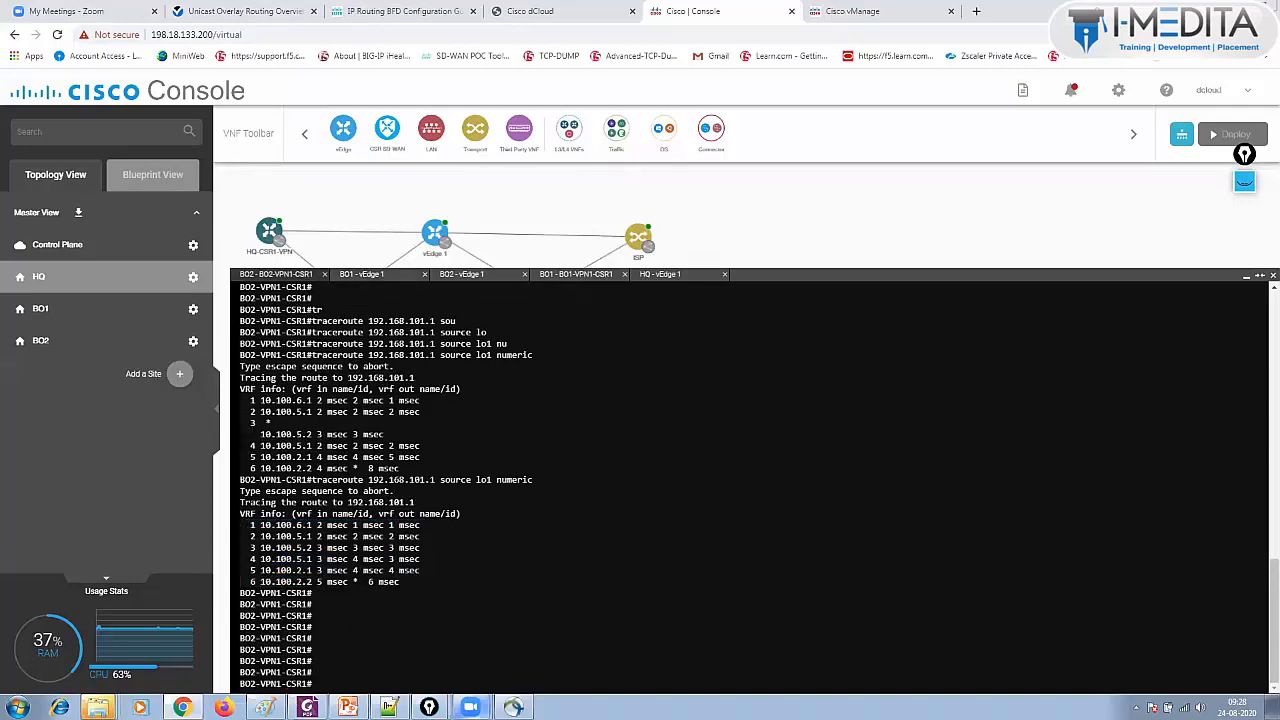
{"action": "key", "text": "Up"}
{"action": "key", "text": "Return"}
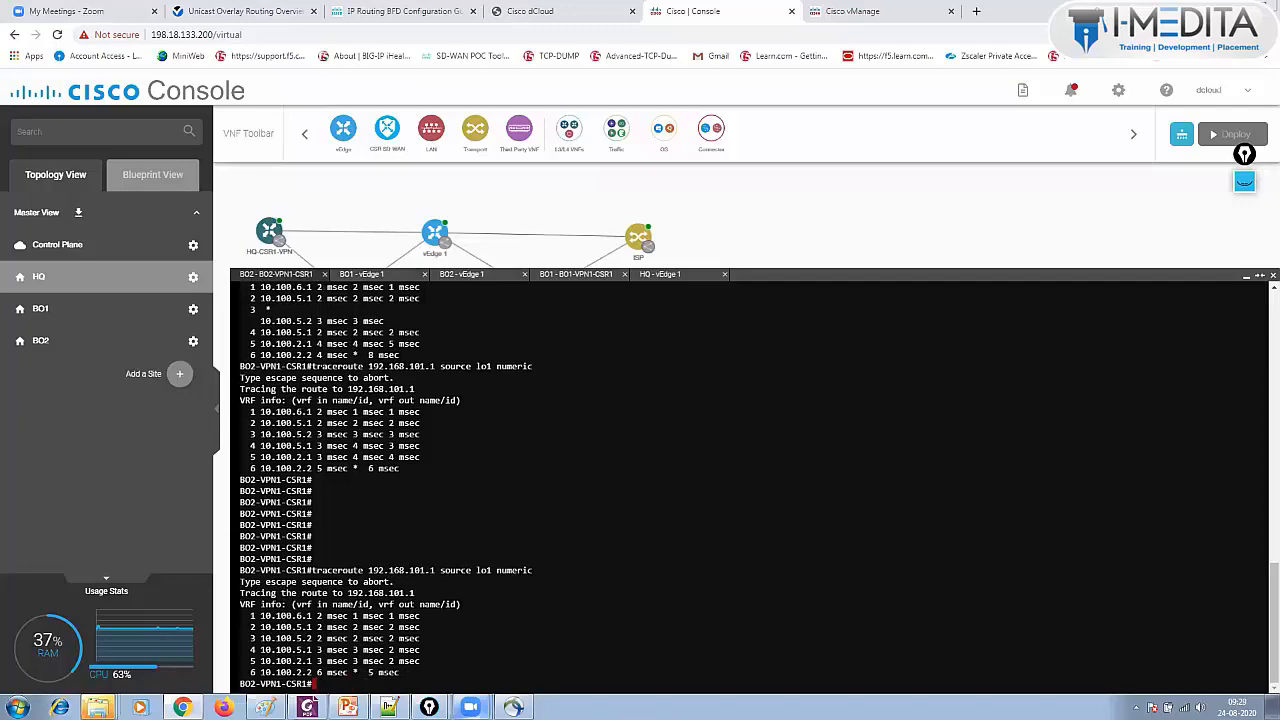
- Go to the HQ vEdge-1 session, then select the HQ-CSR1-VPN router node
{"action": "left_click", "coordinate": [666, 276]}
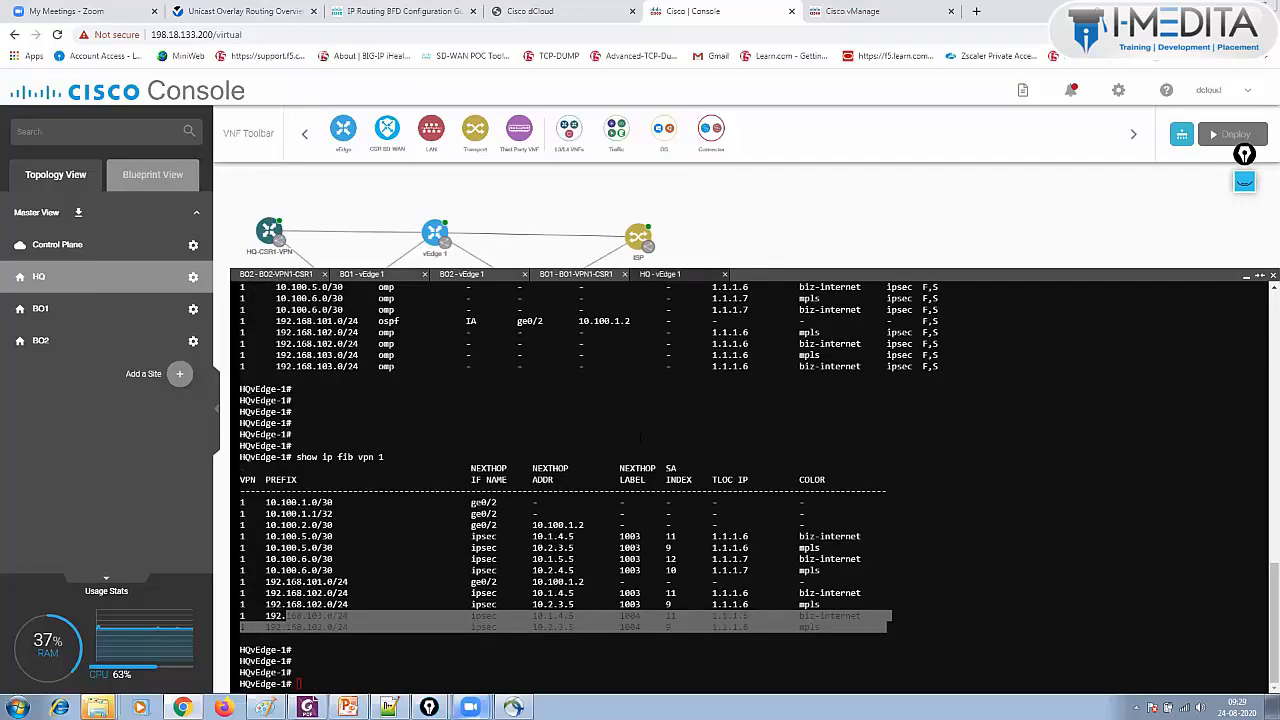
{"action": "key", "text": "Return"}
{"action": "key", "text": "Return"}
{"action": "key", "text": "Return"}
{"action": "key", "text": "Return"}
{"action": "key", "text": "Return"}
{"action": "key", "text": "Return"}
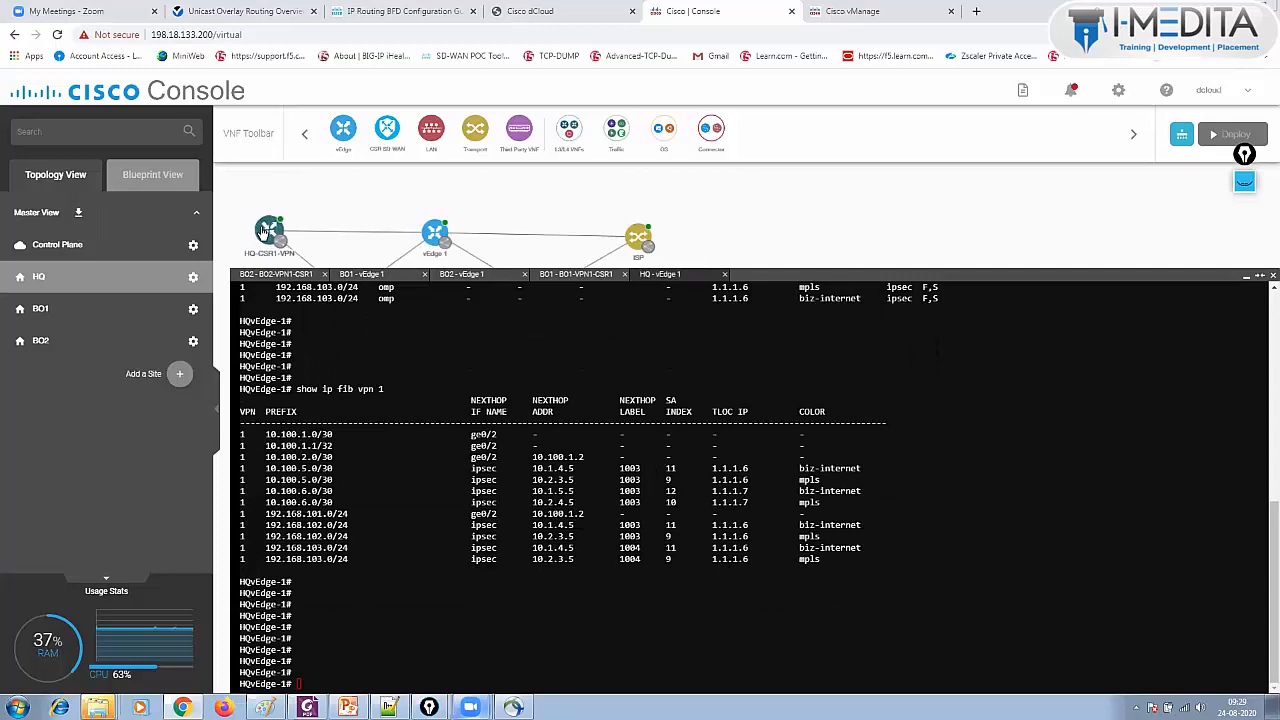
{"action": "left_click", "coordinate": [268, 232]}
- On an HQ-CSR1-VPN console, enable and highlight the 192.168.103.0/24 route's two paths in show ip route
{"action": "left_click", "coordinate": [288, 260]}
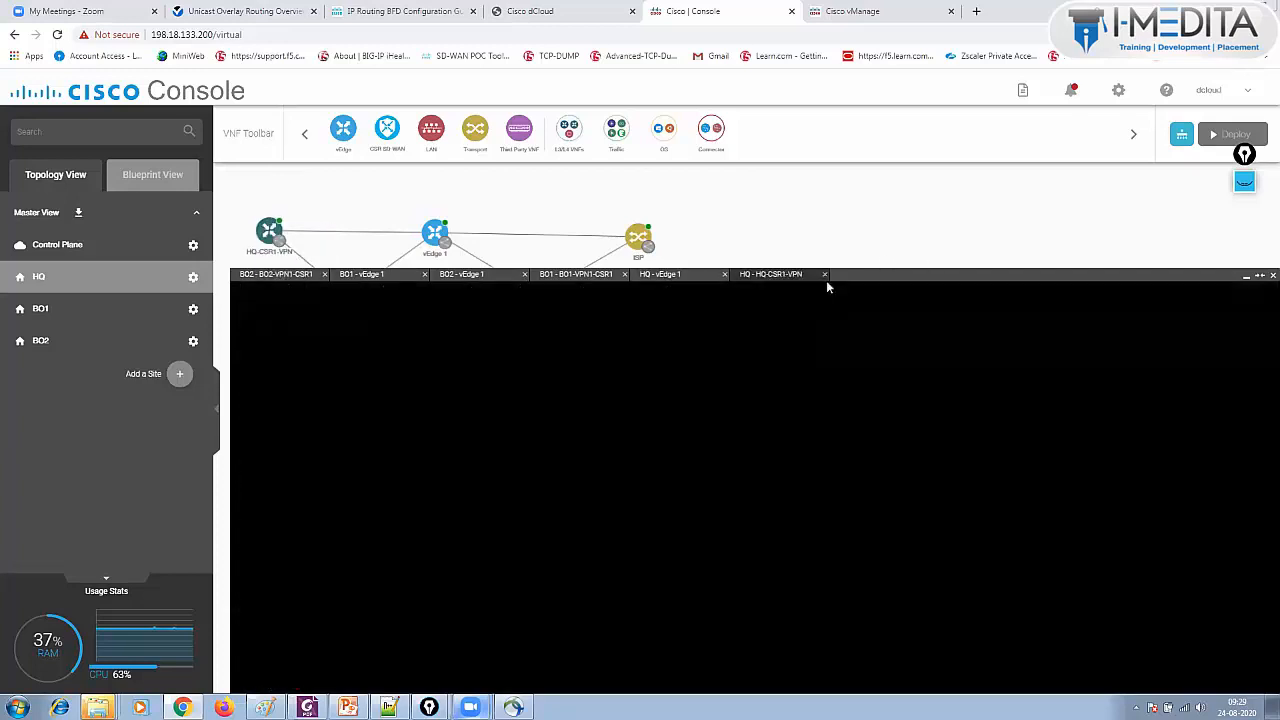
{"action": "key", "text": "Return"}
{"action": "key", "text": "Return"}
{"action": "type", "text": "e"}
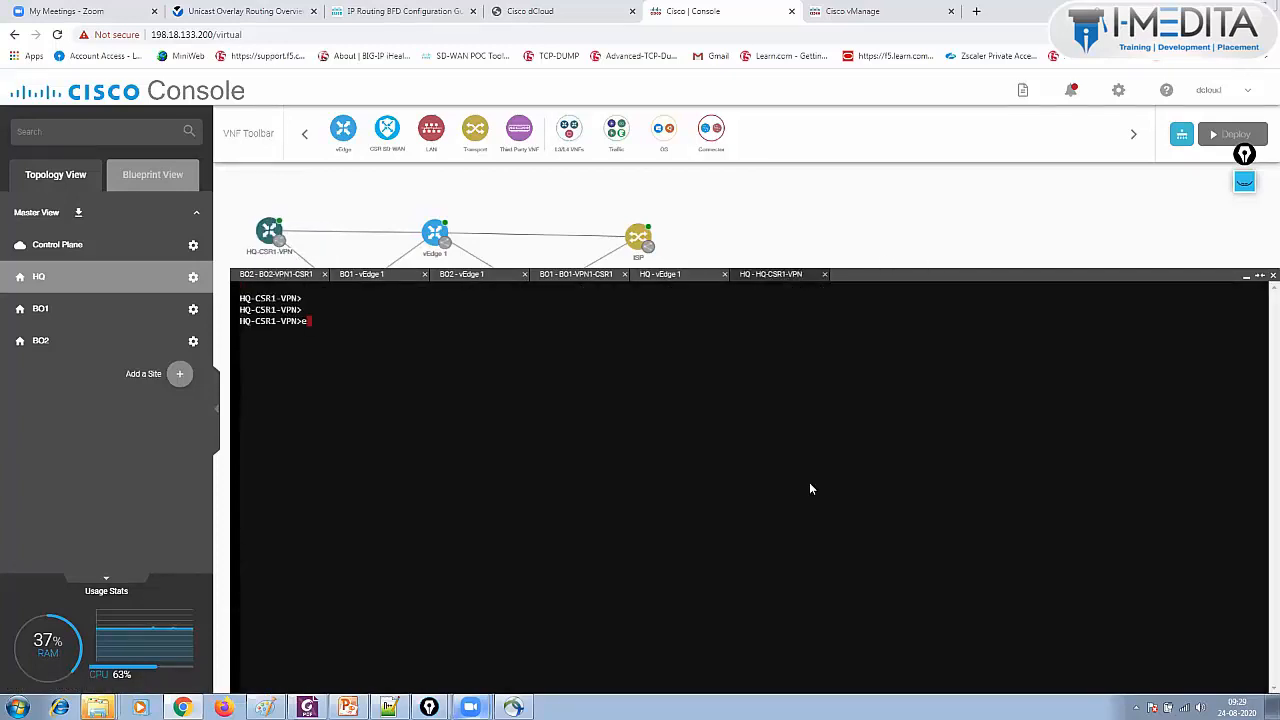
{"action": "type", "text": "na"}
{"action": "key", "text": "Return"}
{"action": "type", "text": "show ip r"}
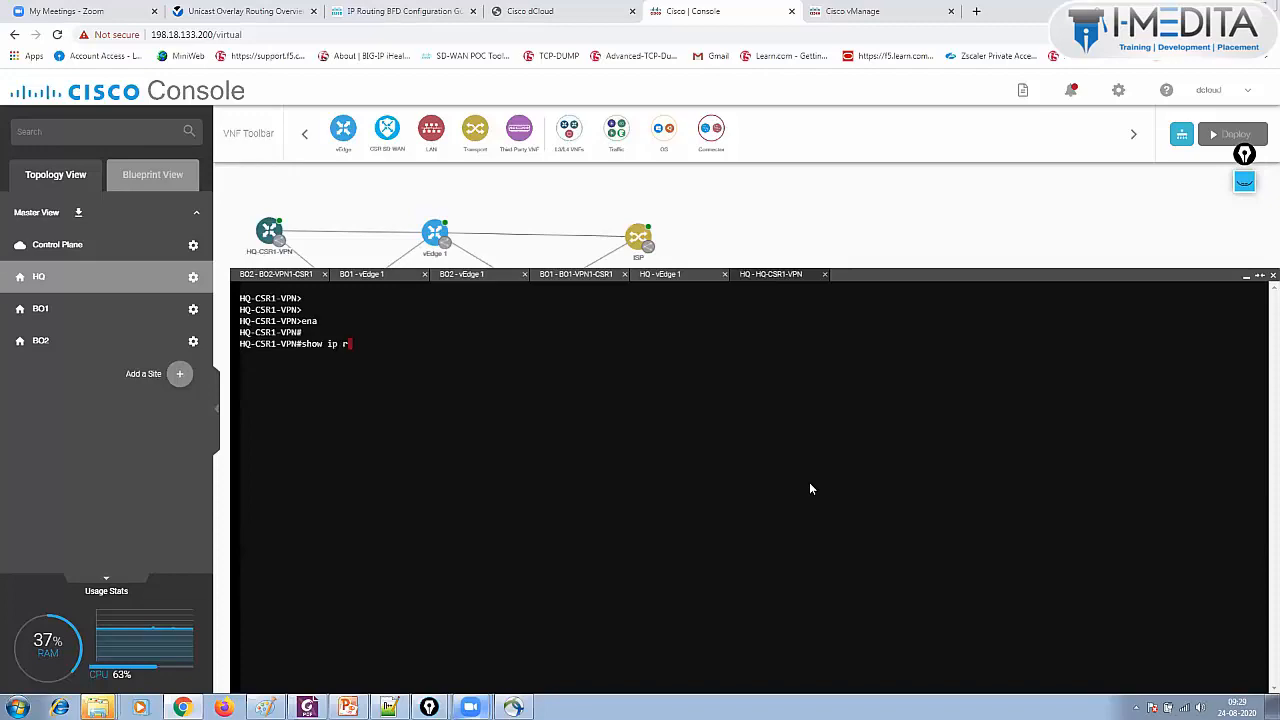
{"action": "type", "text": "oute"}
{"action": "key", "text": "Return"}
{"action": "key", "text": "space"}
{"action": "key", "text": "Return"}
{"action": "key", "text": "Return"}
{"action": "key", "text": "Return"}
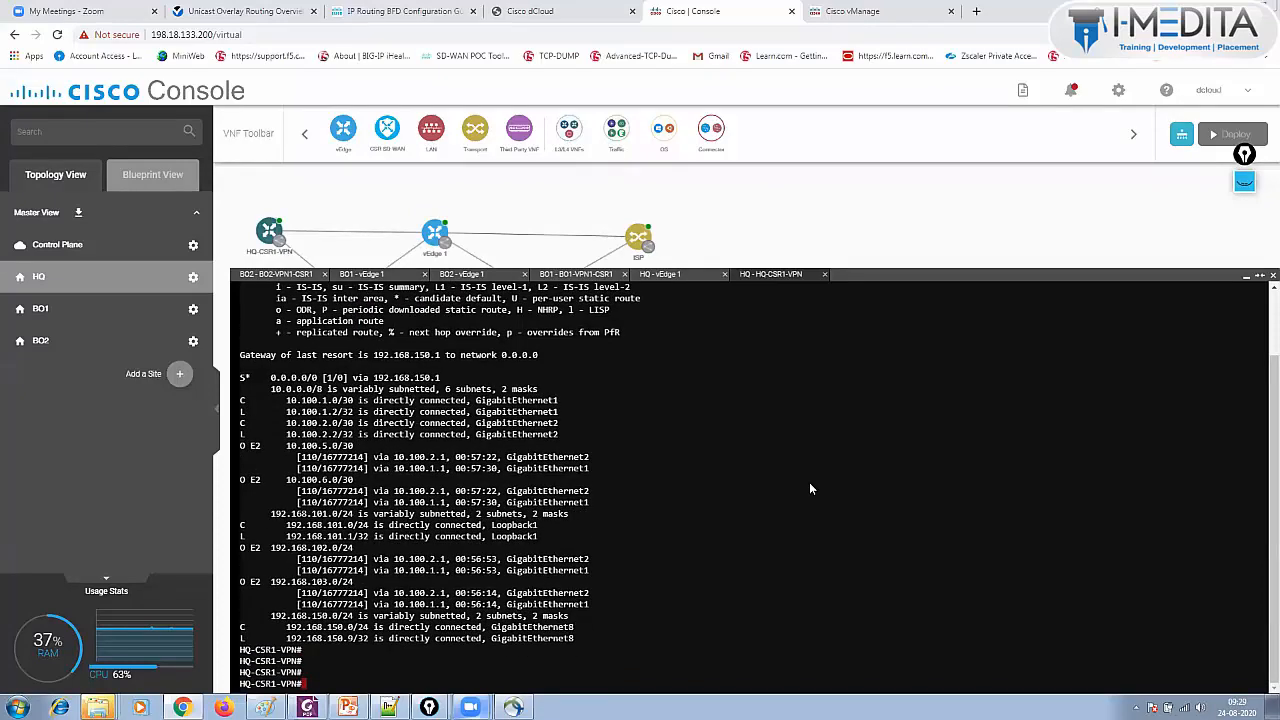
{"action": "key", "text": "Return"}
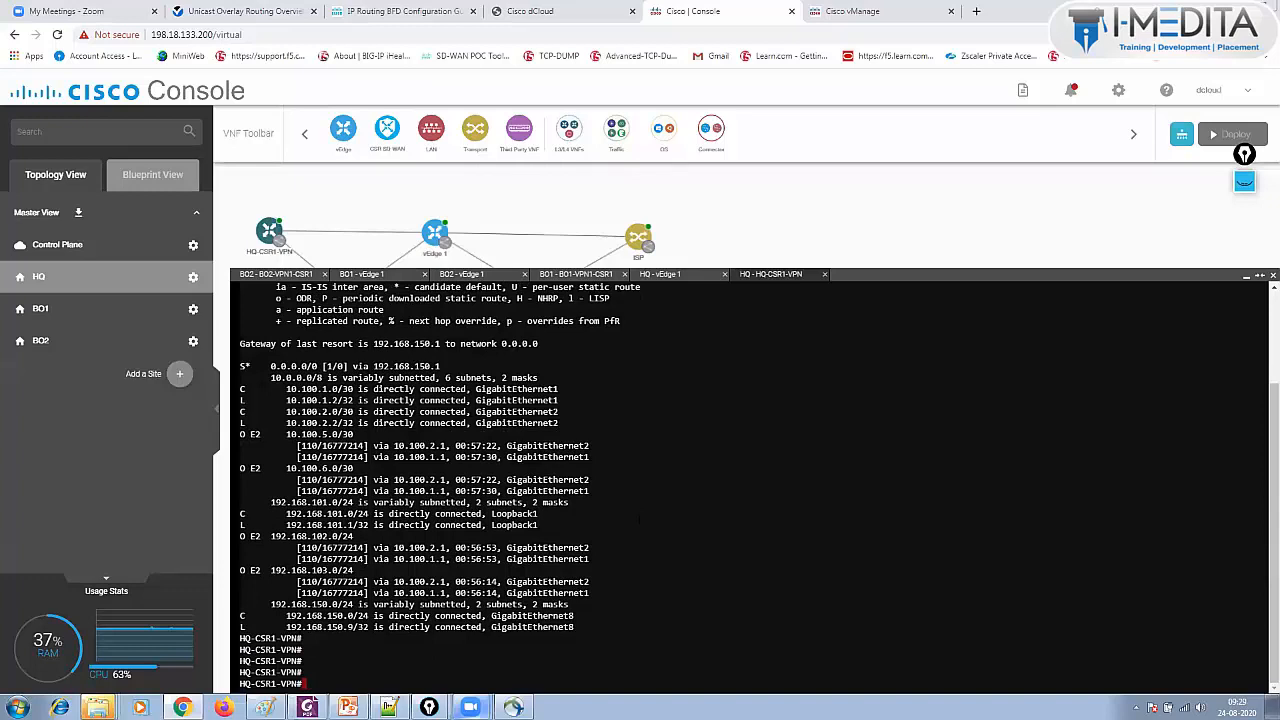
{"action": "left_click_drag", "start_coordinate": [283, 570], "coordinate": [636, 601]}
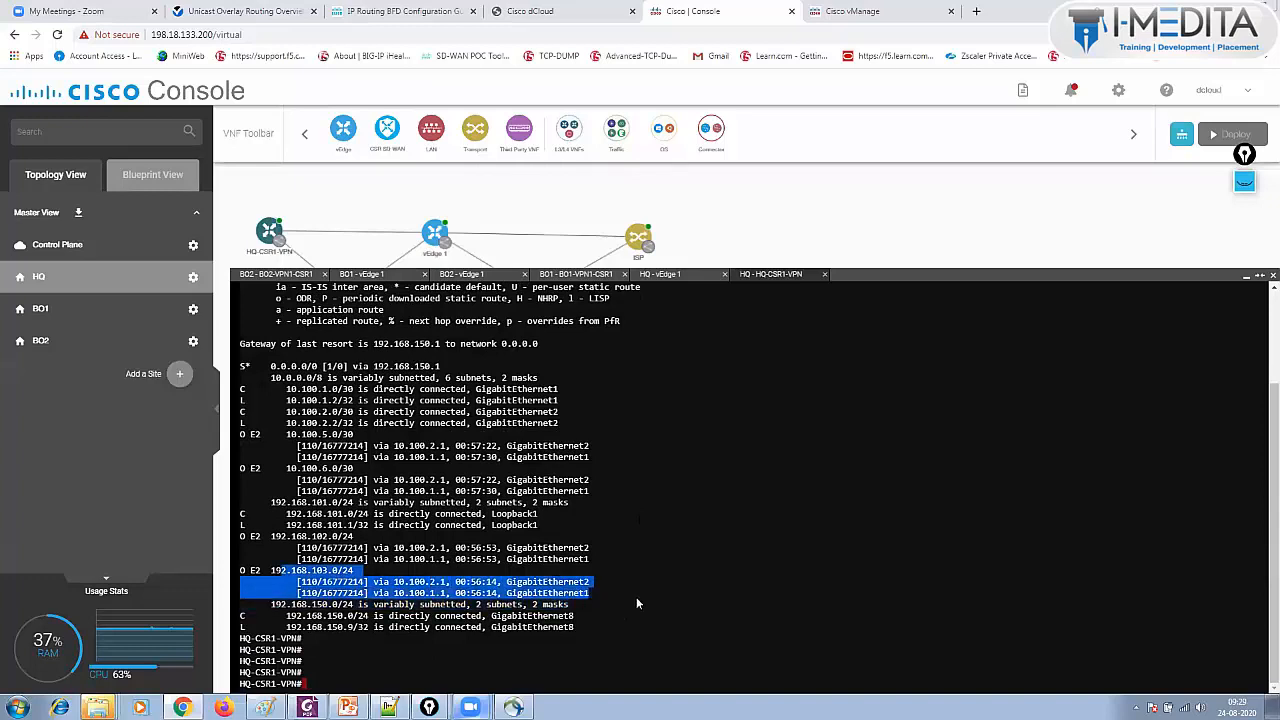
- Run traceroute 192.168.103.1 source loopback 1 numeric
{"action": "type", "text": "tr"}
{"action": "key", "text": "Tab"}
{"action": "type", "text": "192.1"}
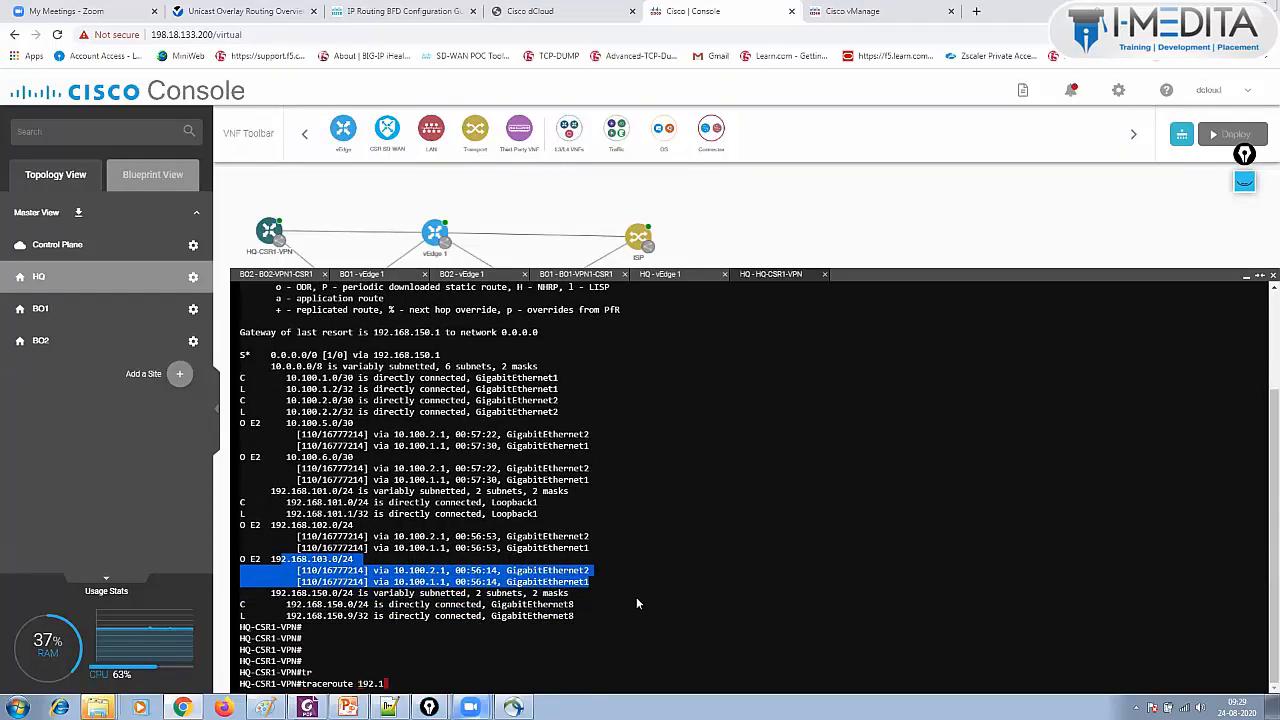
{"action": "type", "text": "68.103.1 sou"}
{"action": "key", "text": "Tab"}
{"action": "type", "text": "loo"}
{"action": "key", "text": "Tab"}
{"action": "key", "text": "BackSpace"}
{"action": "key", "text": "BackSpace"}
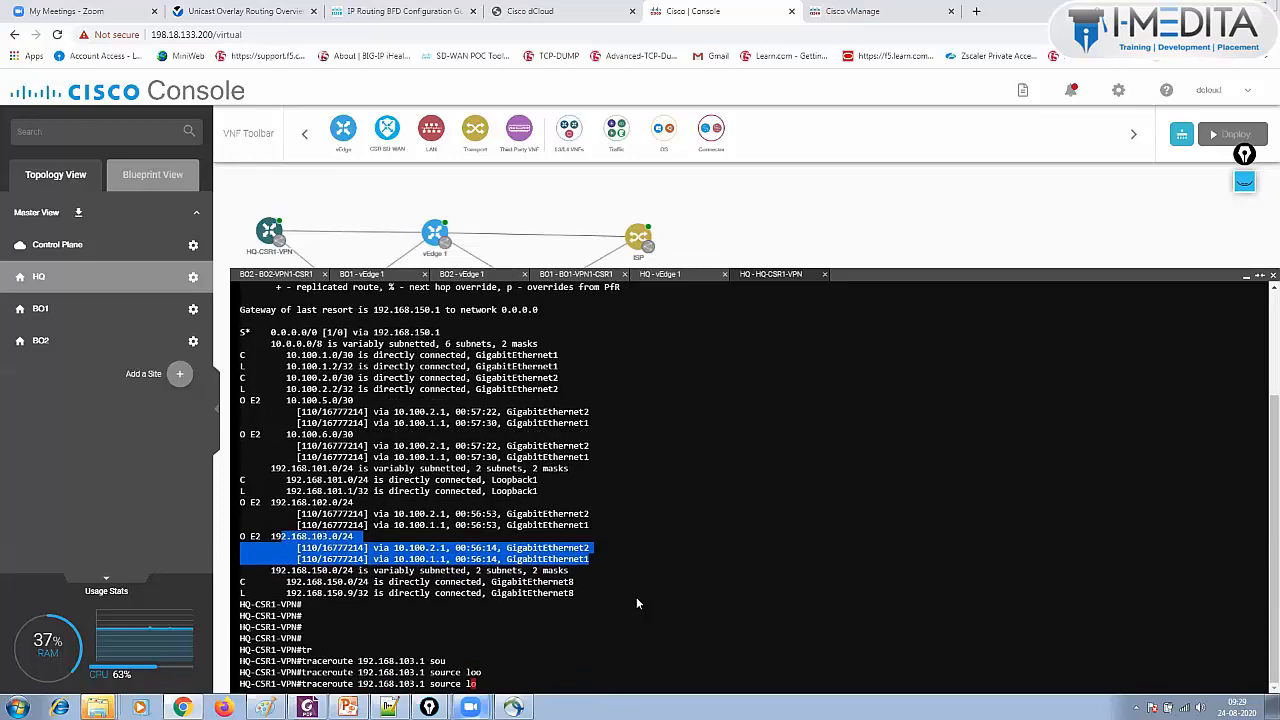
{"action": "type", "text": "opback 1 nu"}
{"action": "key", "text": "Tab"}
{"action": "key", "text": "Return"}
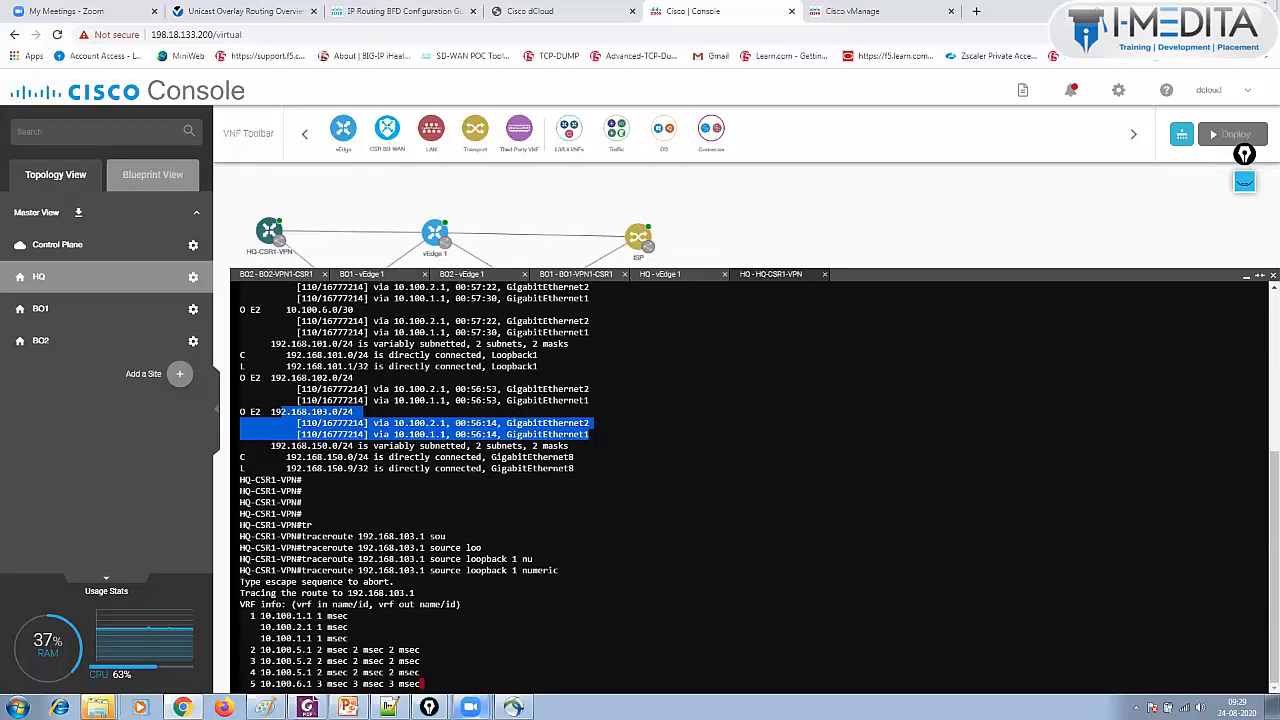
- Highlight hops 10.100.5.1, 10.100.6.1 and hop 4, then rerun the traceroute
{"action": "double_click", "coordinate": [289, 651]}
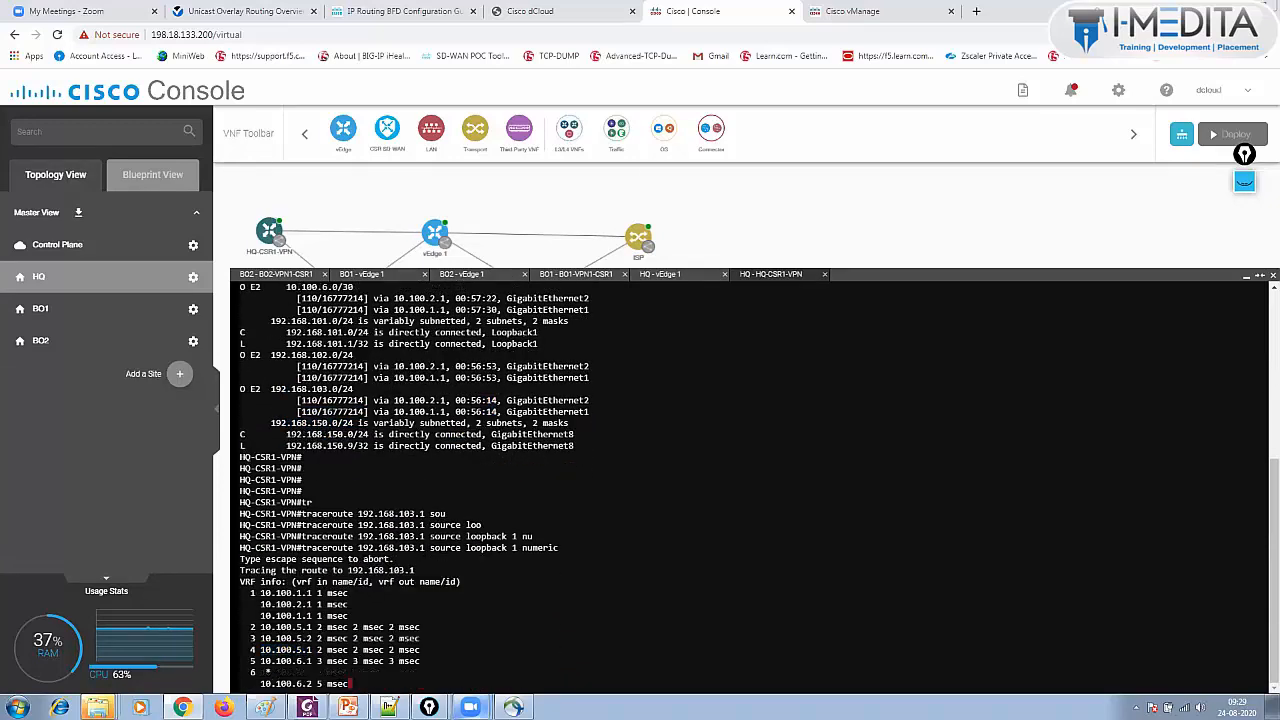
{"action": "double_click", "coordinate": [288, 661]}
{"action": "triple_click", "coordinate": [302, 650]}
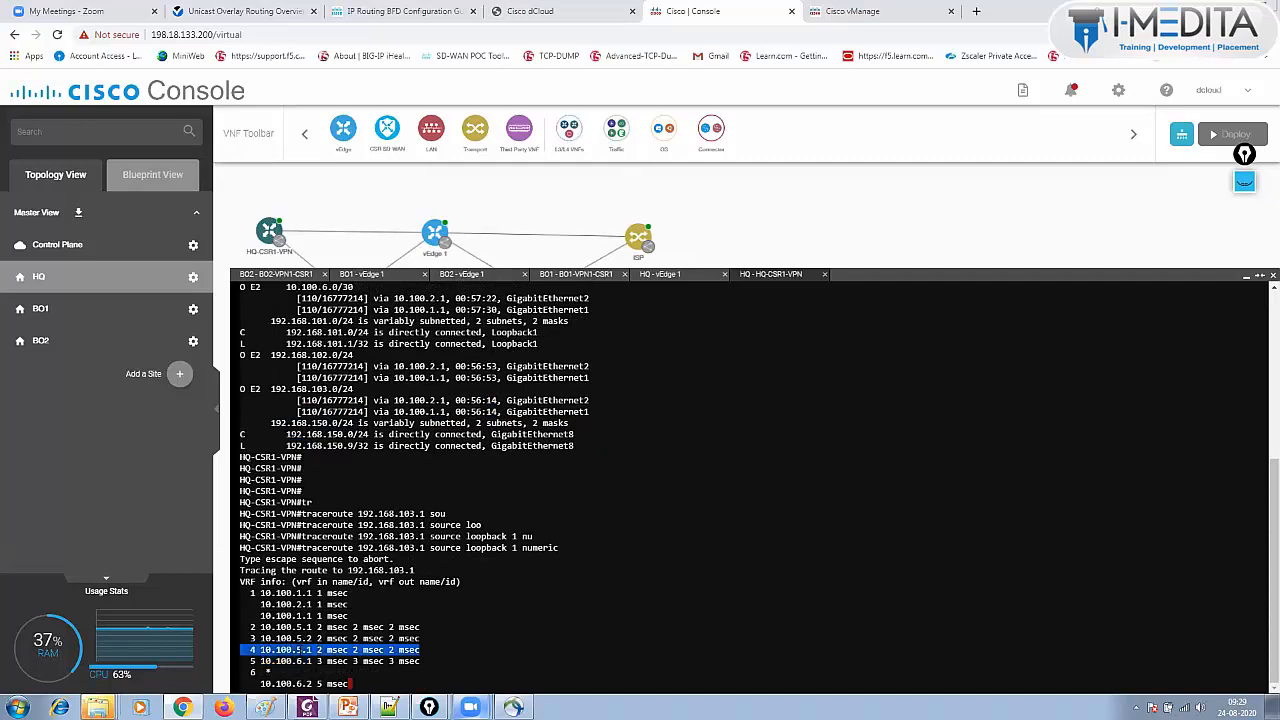
{"action": "key", "text": "Up"}
{"action": "key", "text": "Return"}
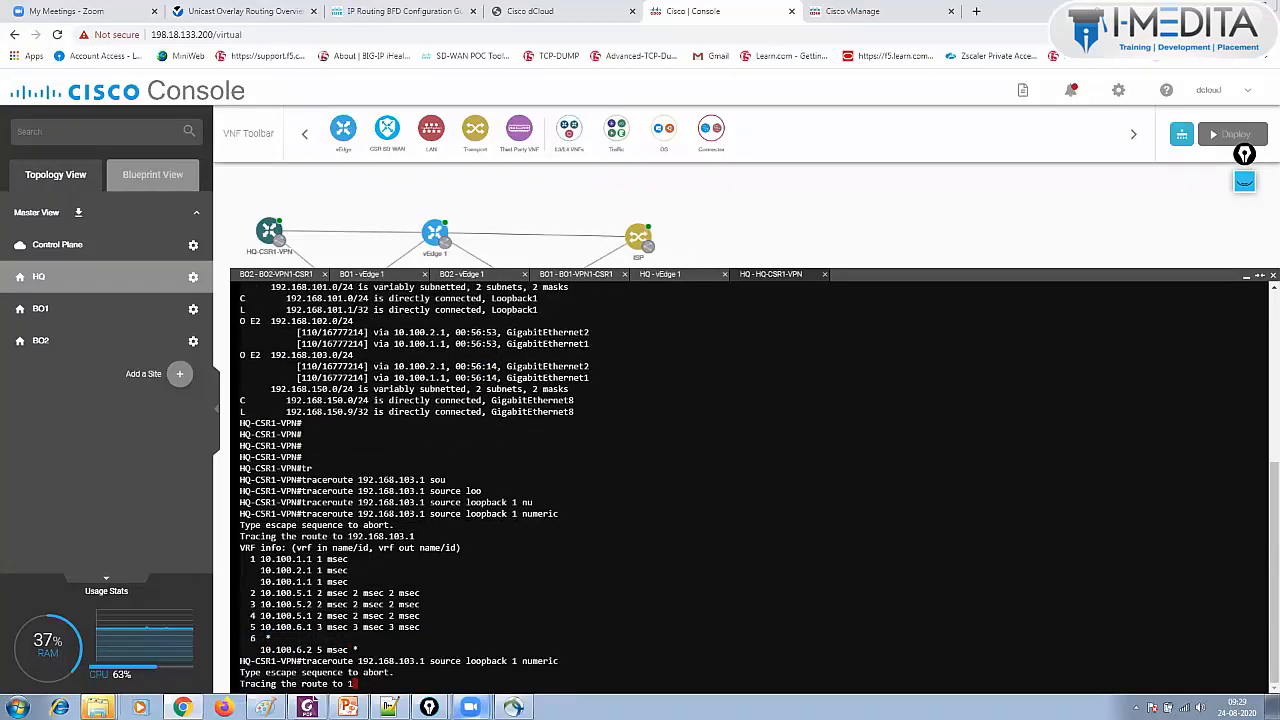